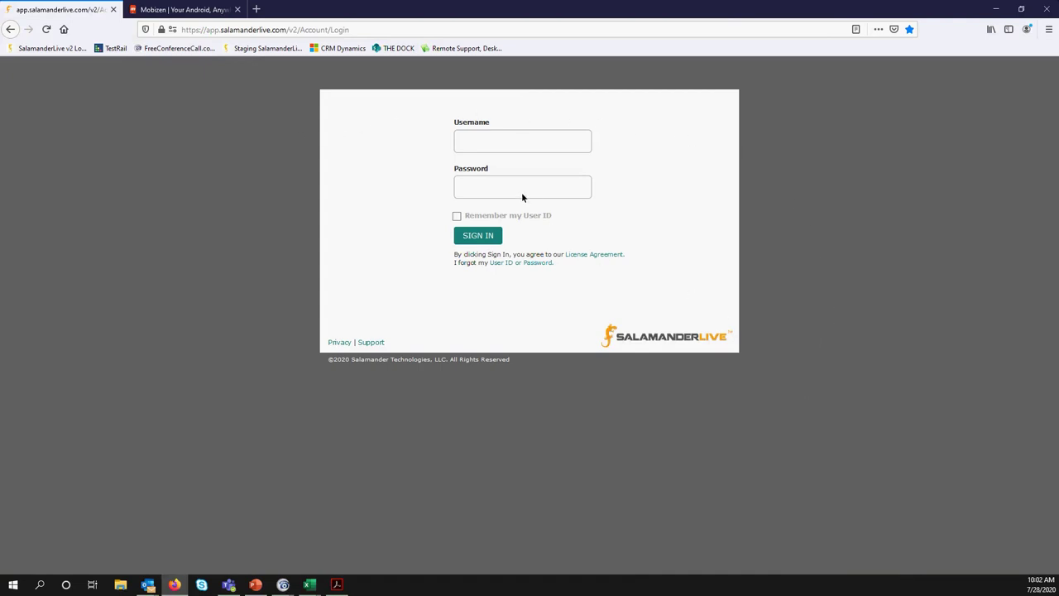
Sign in to SalamanderLive using the saved trainer login from the autofill list
click(498, 140)
click(523, 256)
click(478, 238)
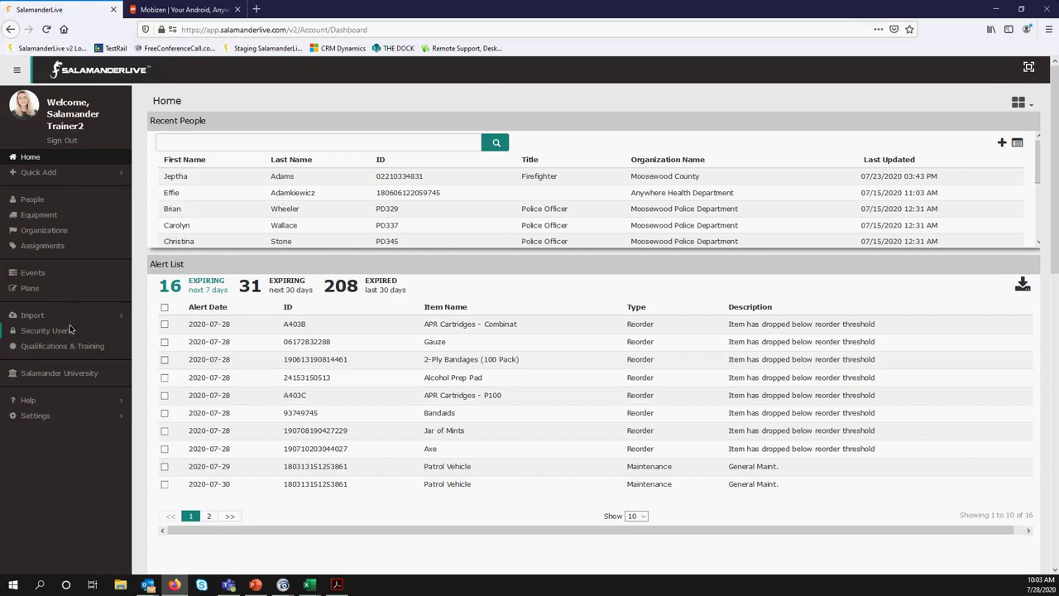
Go to the Equipment list showing all 854 equipment records
click(39, 215)
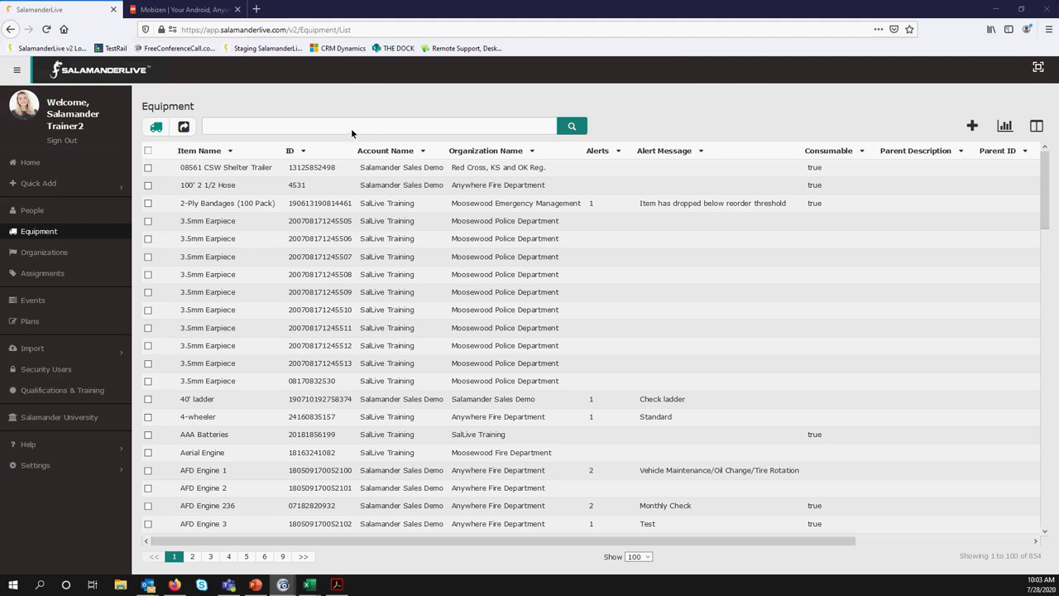
Create a new equipment record from the Equipment list's New icon
click(972, 126)
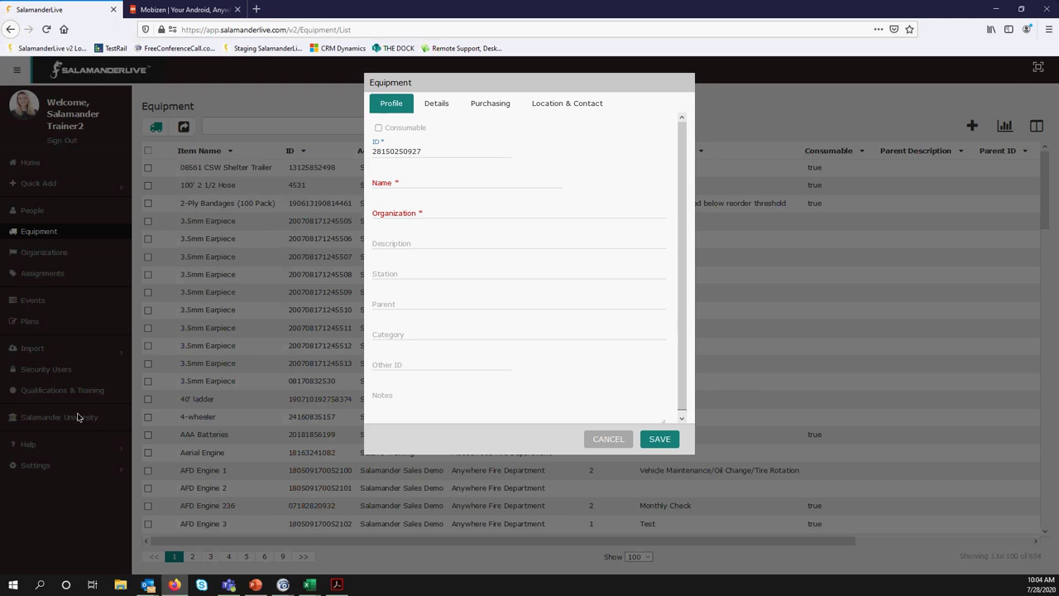
Search 'moo' in Organization and choose Moosewood Emergency Management
click(283, 585)
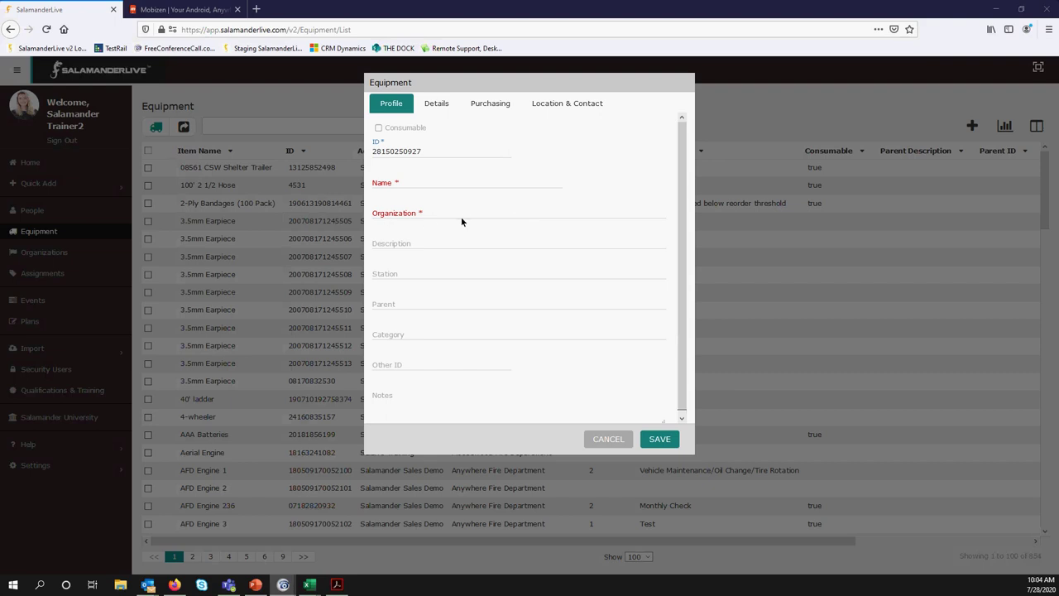
click(401, 217)
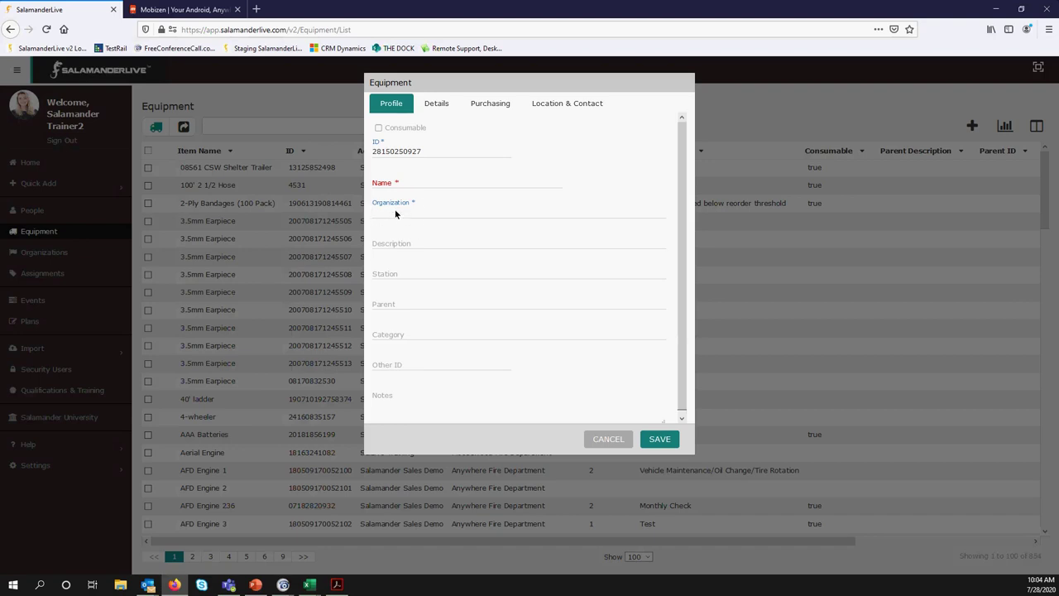
text(moo)
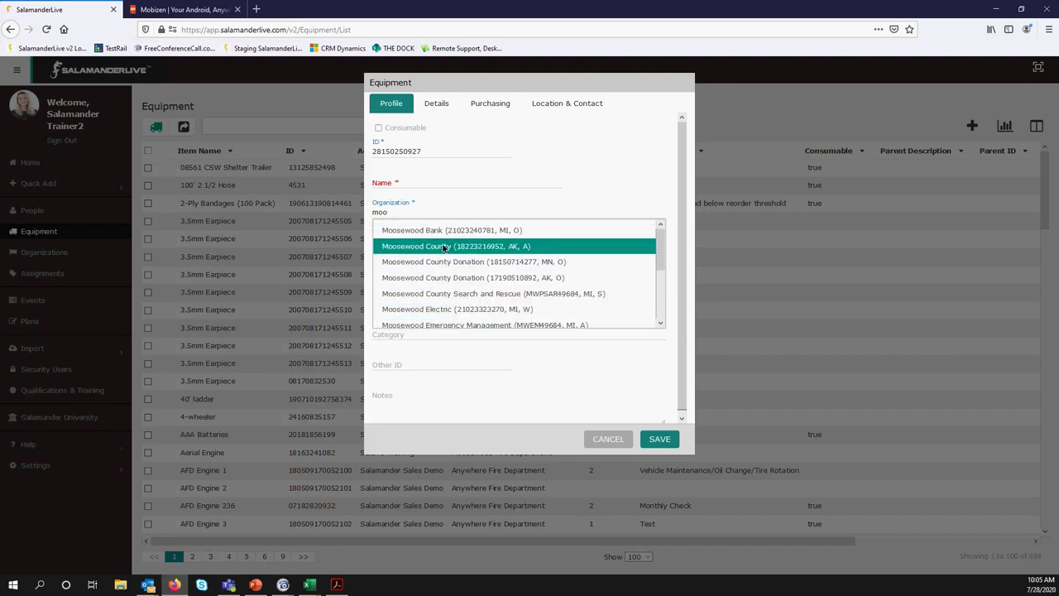
scroll(438, 262, down, 2)
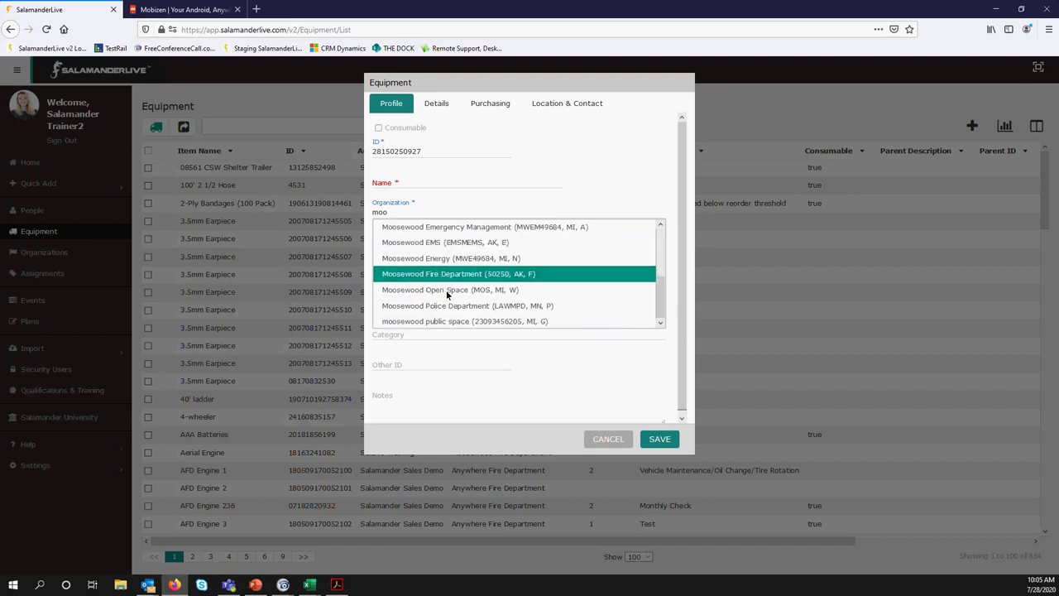
click(453, 228)
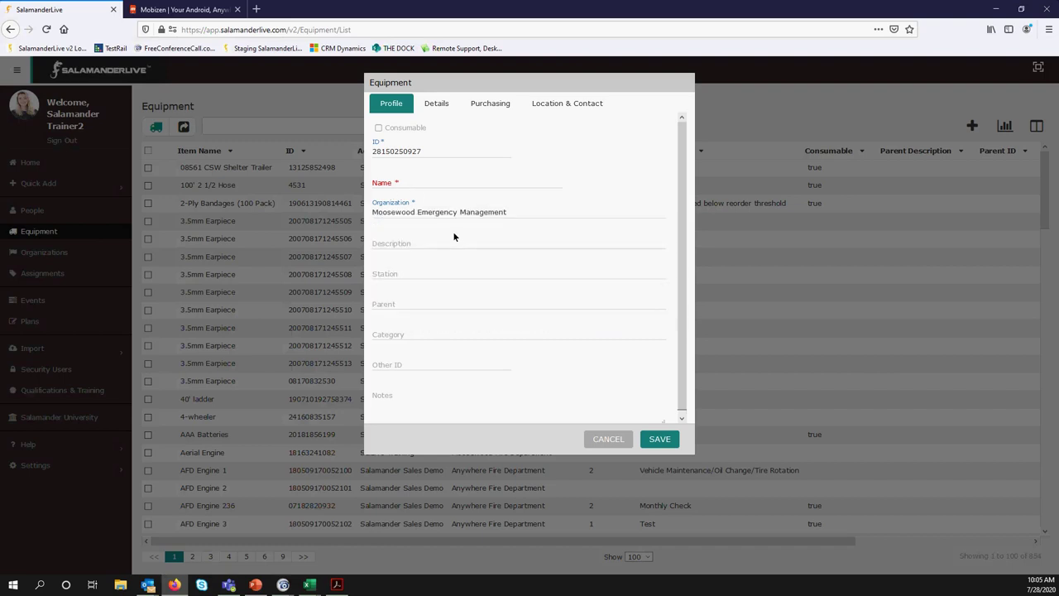
Name the item 'Face Mask' and tick Consumable to add the Inventory tab
click(414, 184)
text(Face Mask)
key(BackSpace)
key(BackSpace)
key(BackSpace)
text(ask)
scroll(475, 319, down, 1)
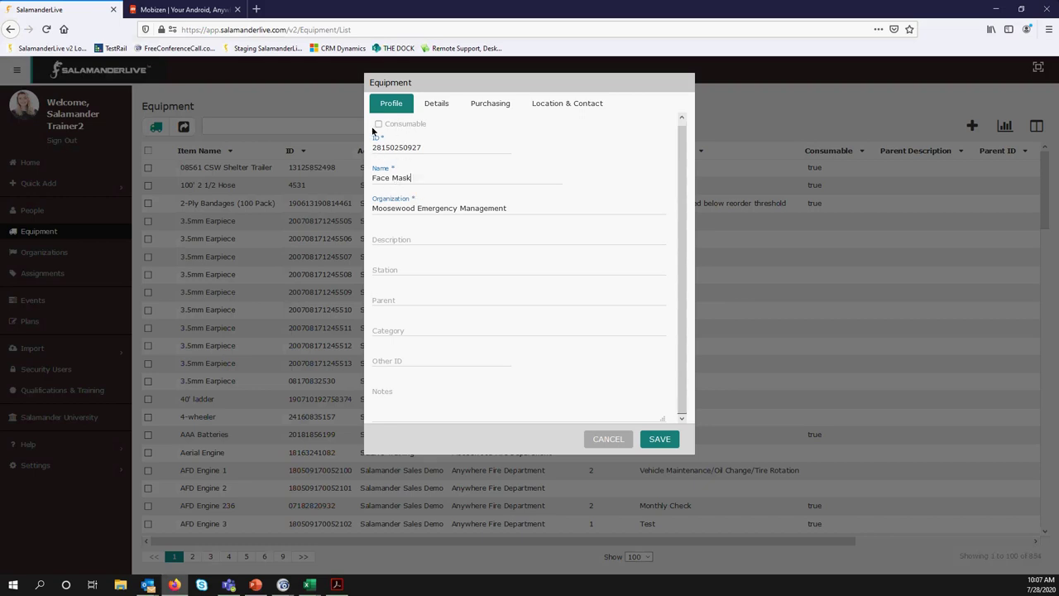
click(378, 125)
Enter inventory values: Quantity 250, Max In Stock 5000, Reorder Qty 100, Qty In Unit 25, Sold As Pack
click(633, 104)
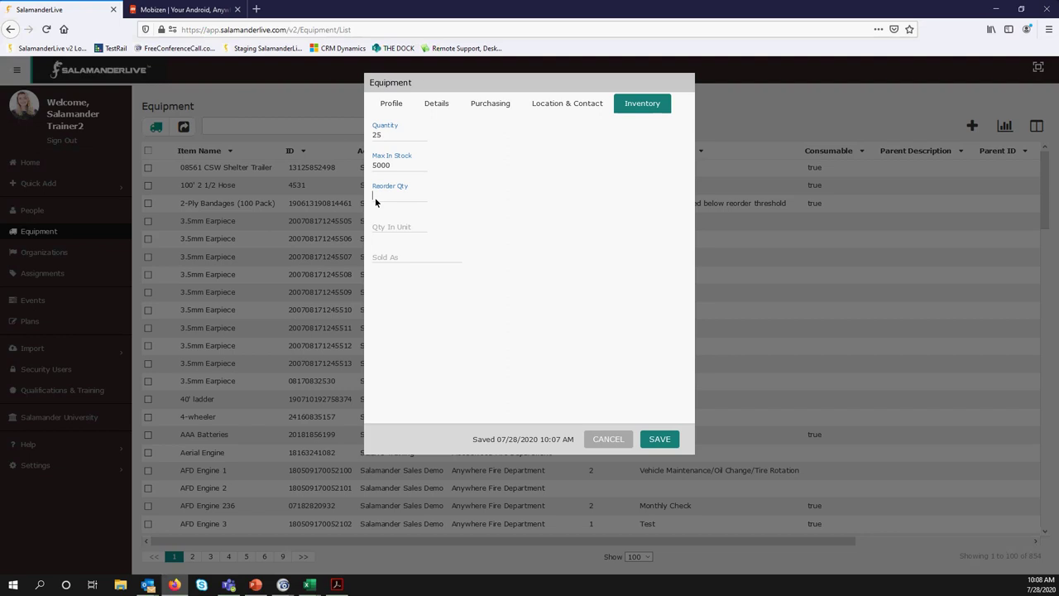
text(5)
double_click(376, 135)
key(BackSpace)
key(BackSpace)
text(100)
click(395, 228)
text(25)
click(389, 255)
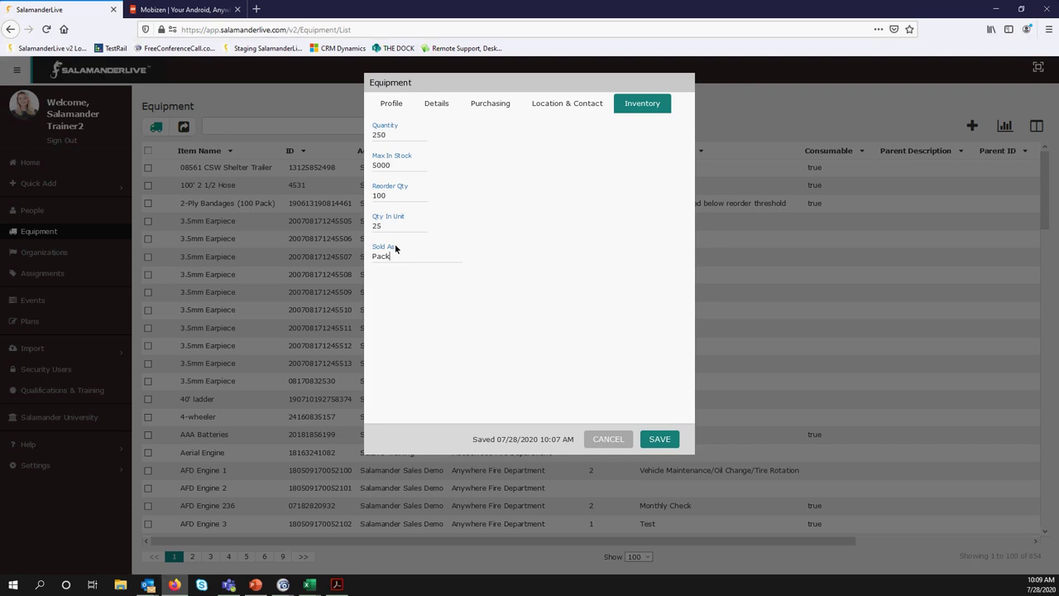
Review the Details and Purchasing tabs, including the Rate 'per' units, then view Location & Contact
click(444, 107)
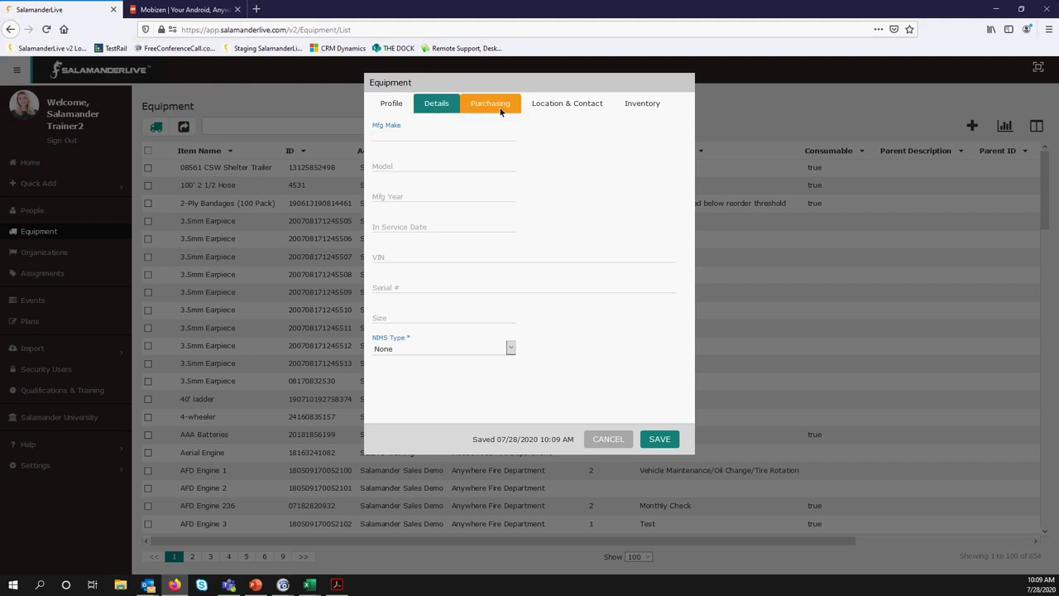
click(500, 106)
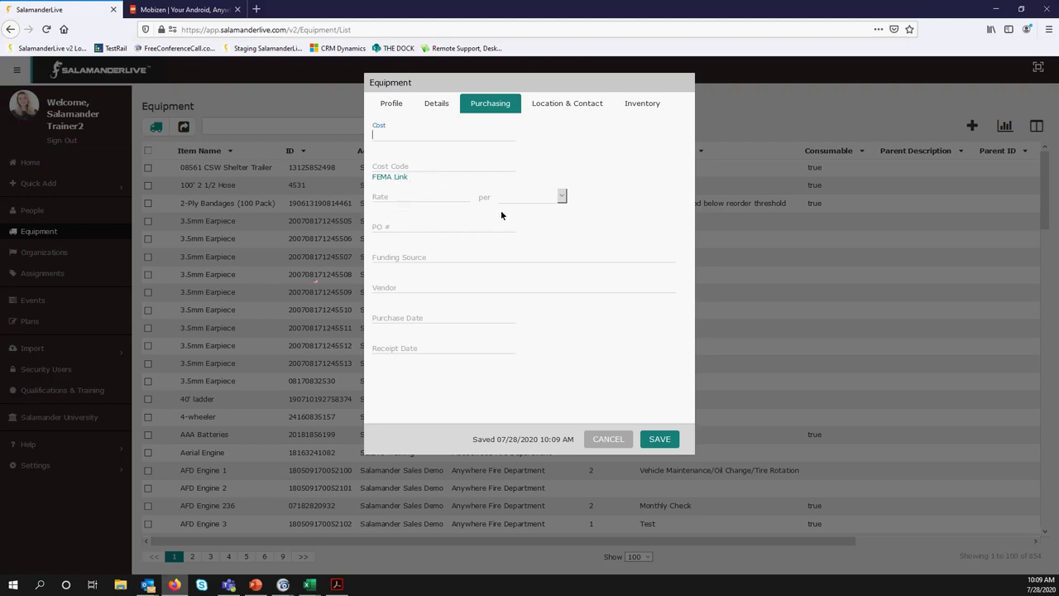
click(563, 199)
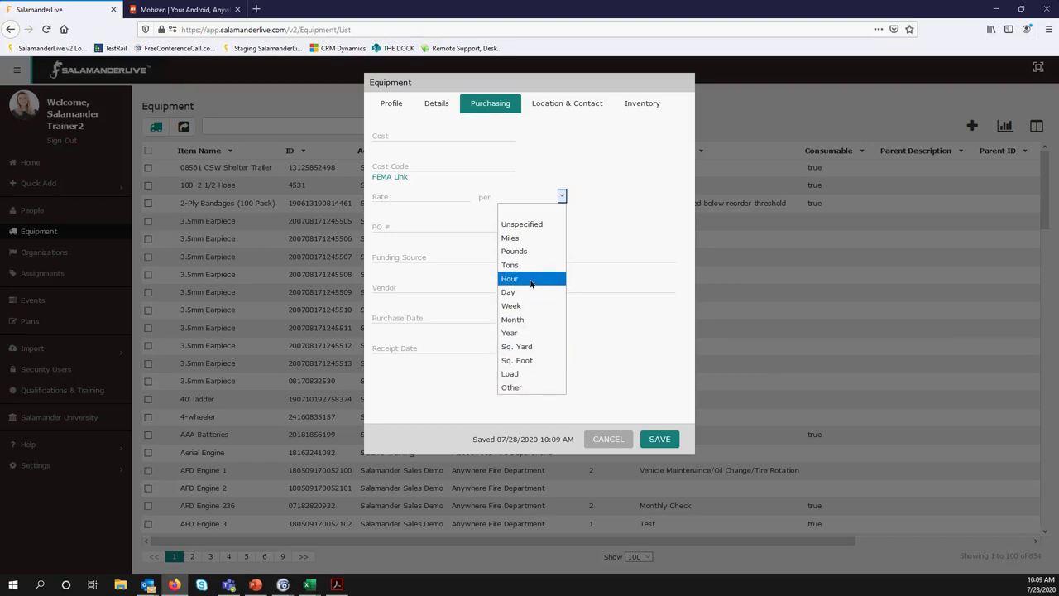
click(556, 103)
click(558, 103)
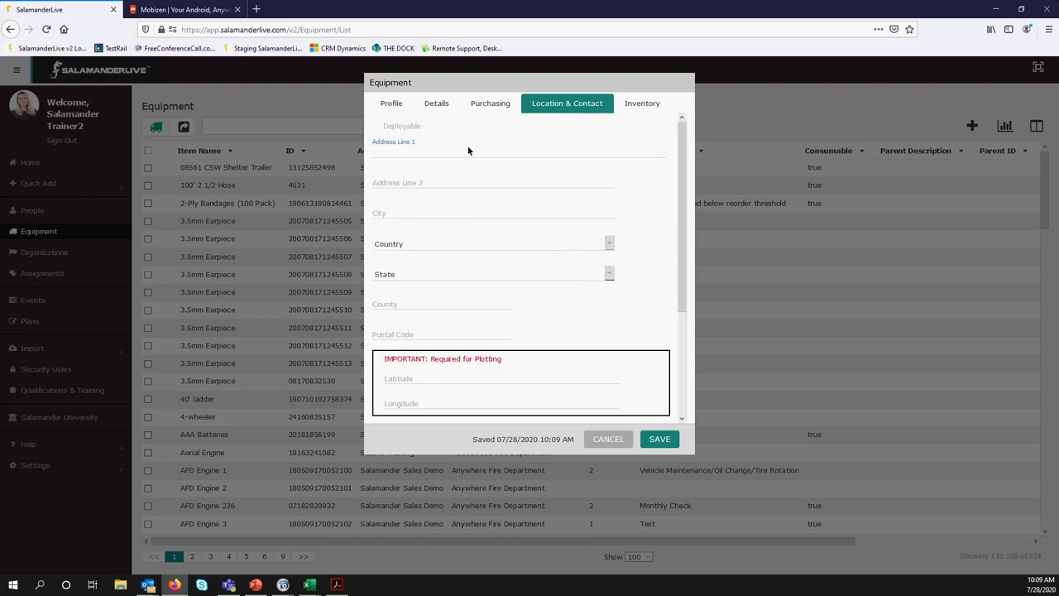
Tick Deployable on Location & Contact so address, county, postal code and contact become required
scroll(475, 313, down, 3)
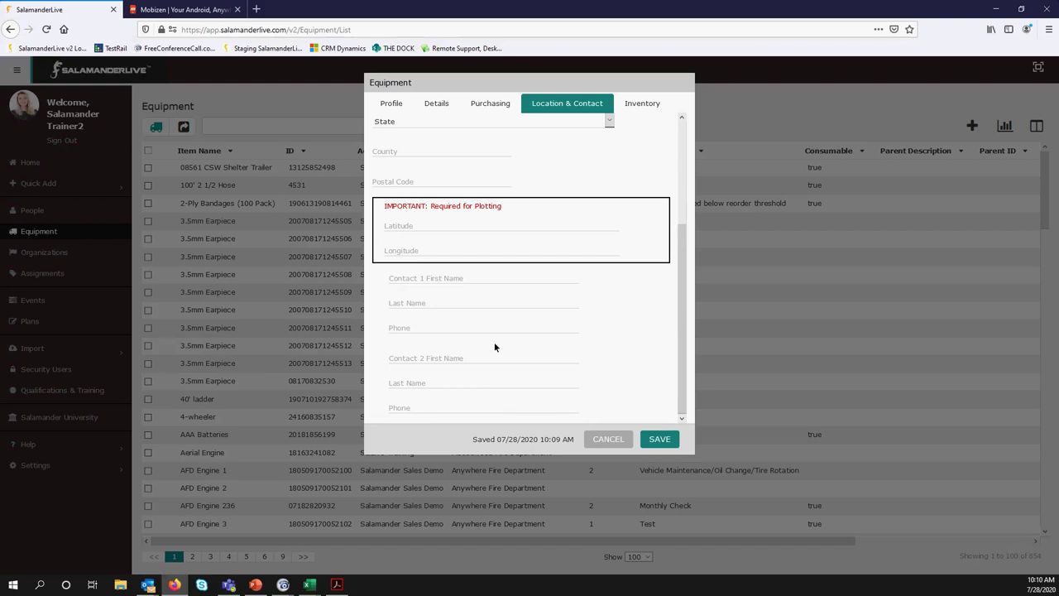
scroll(496, 338, up, 3)
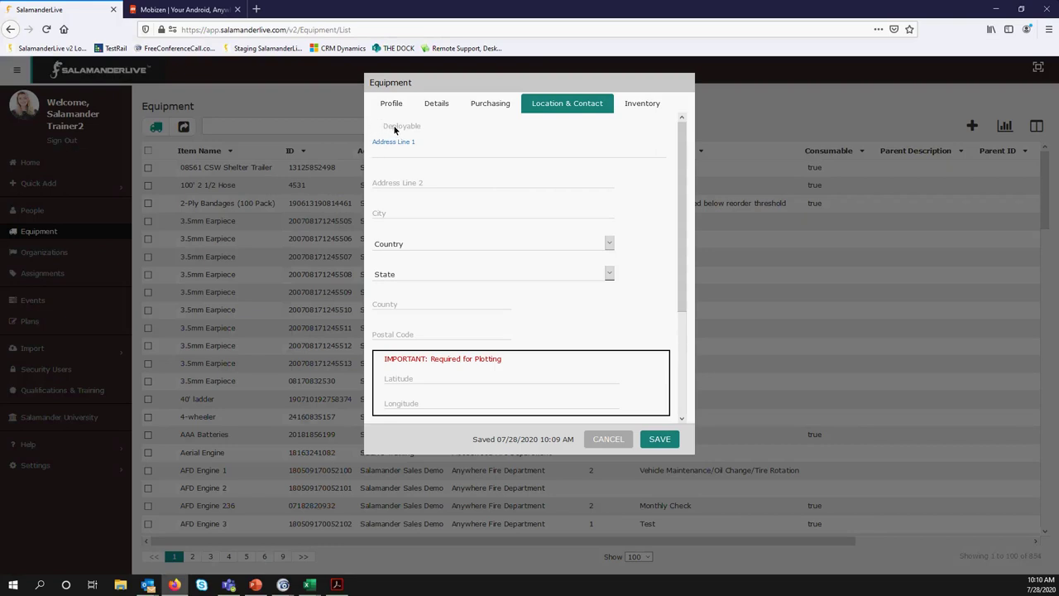
click(395, 133)
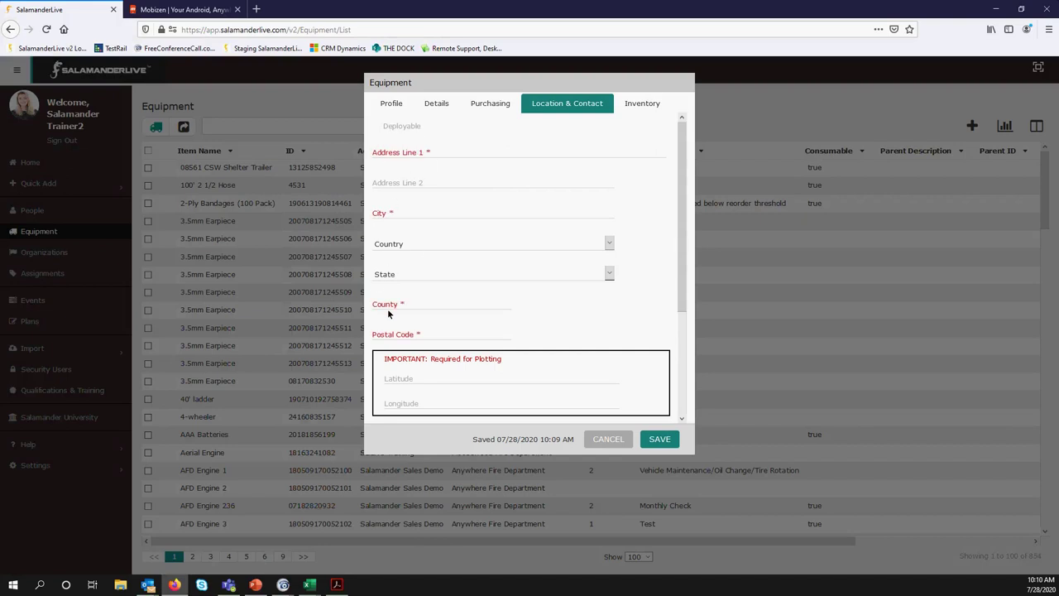
scroll(419, 341, down, 3)
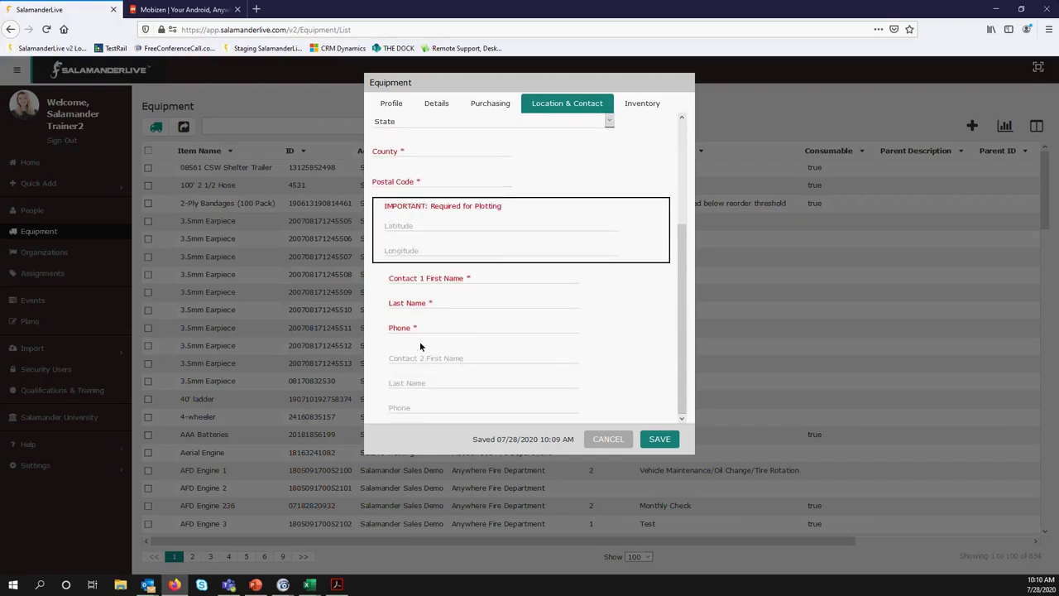
scroll(425, 346, up, 3)
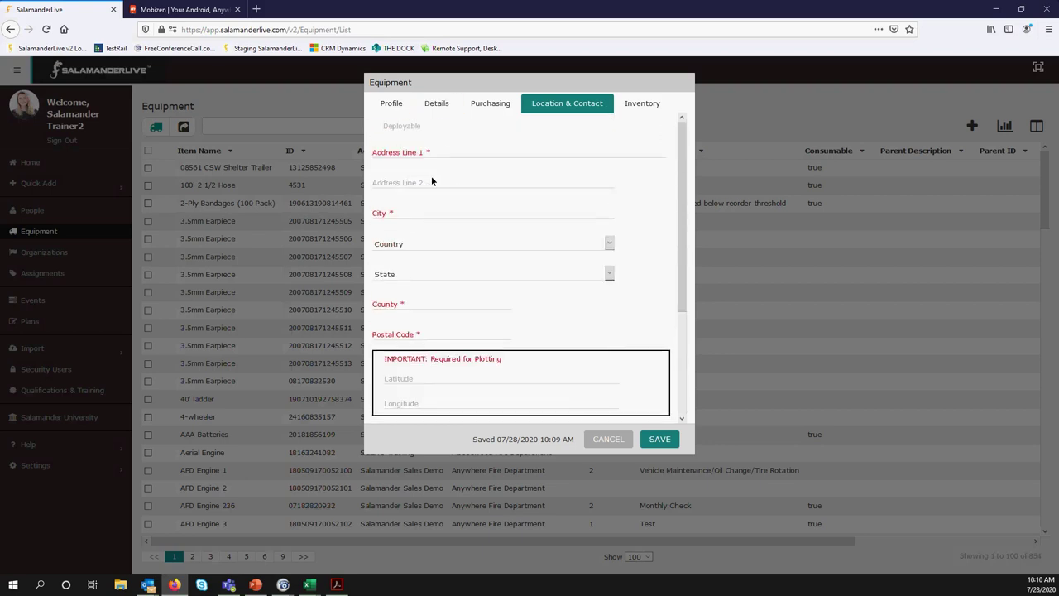
scroll(424, 311, down, 3)
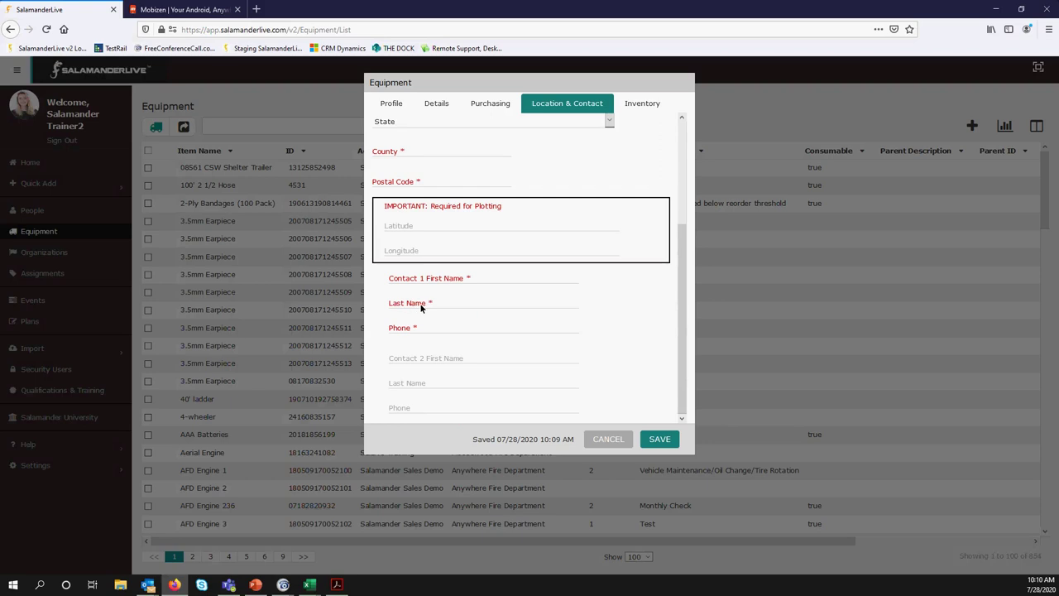
scroll(421, 306, up, 3)
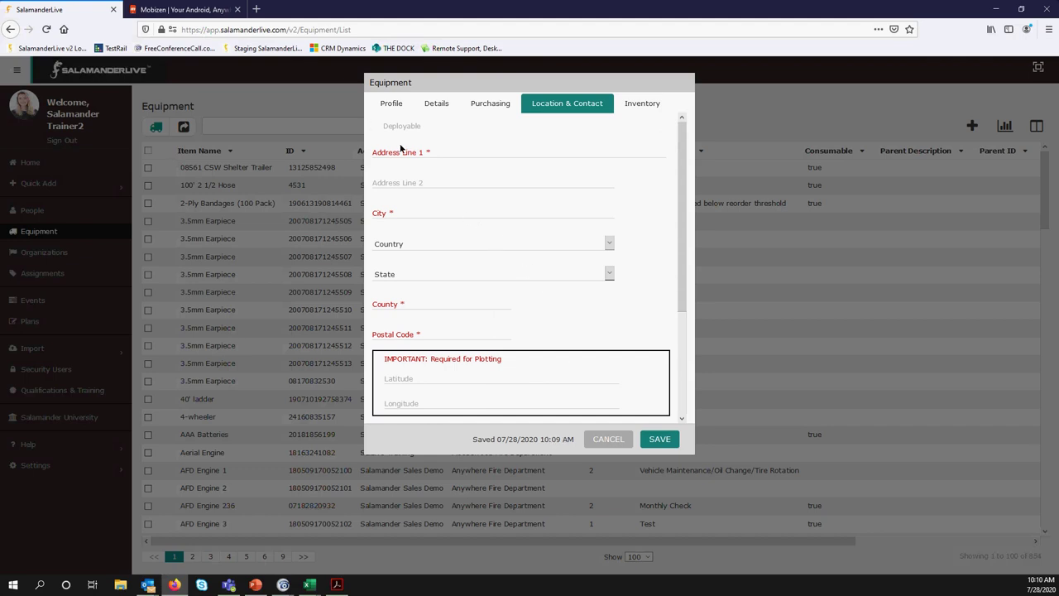
Fill Address Line 1 with the equipment's street address from the first Google suggestion
text(2500)
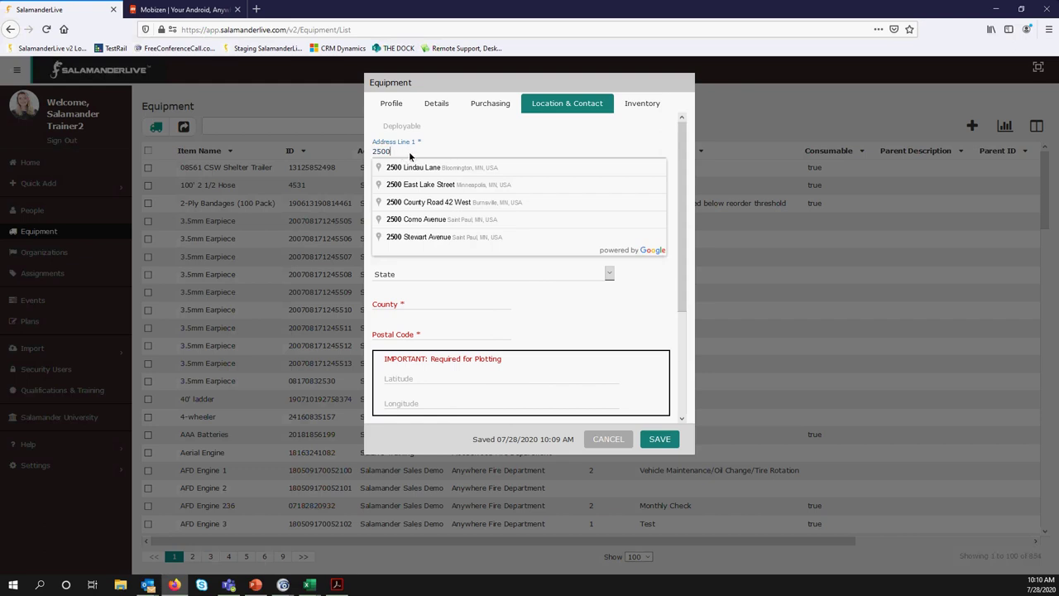
click(415, 168)
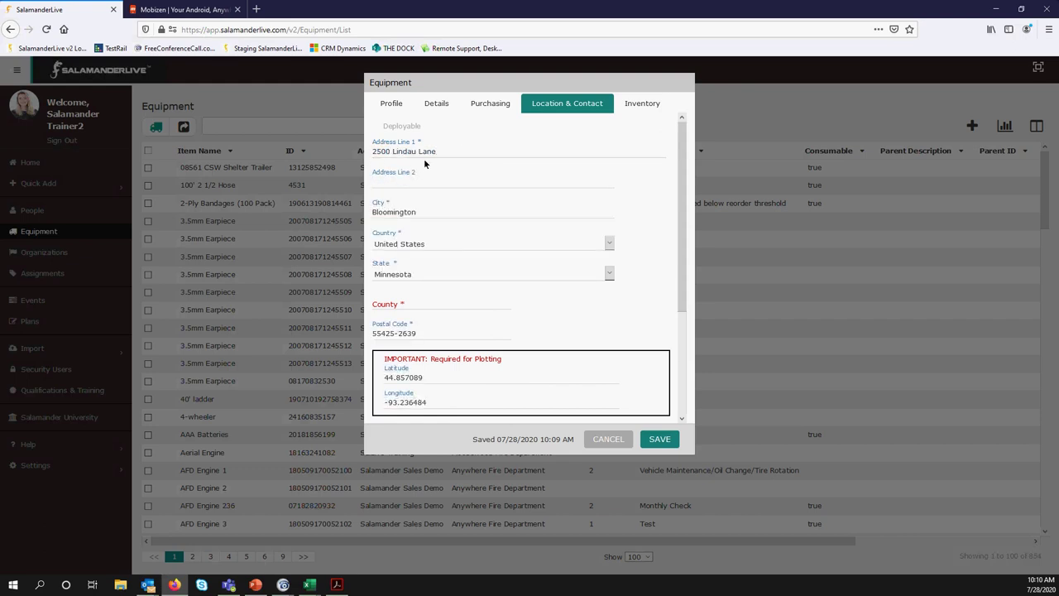
scroll(427, 390, down, 3)
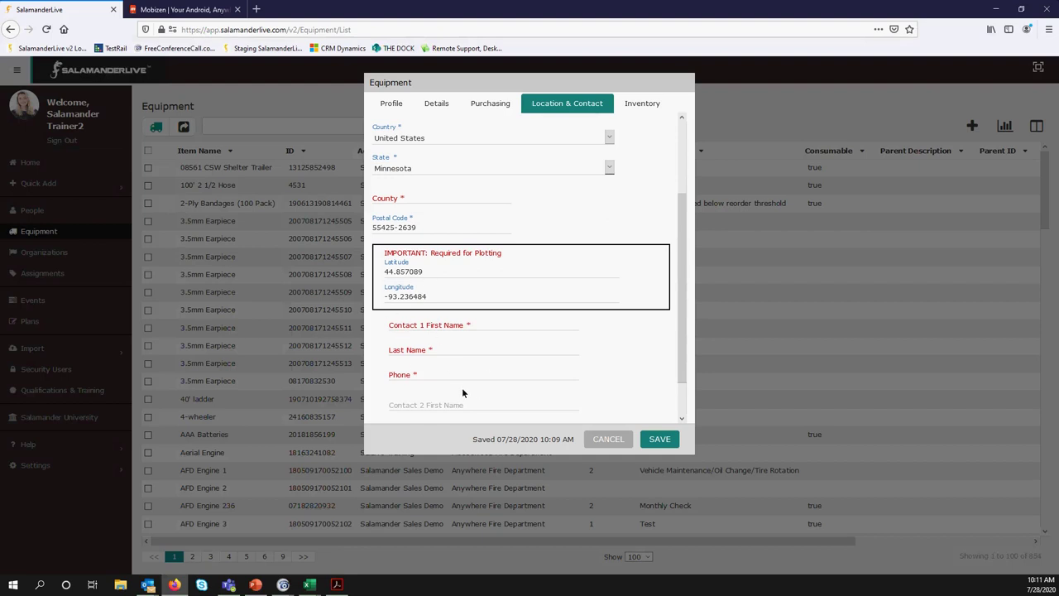
scroll(429, 285, up, 3)
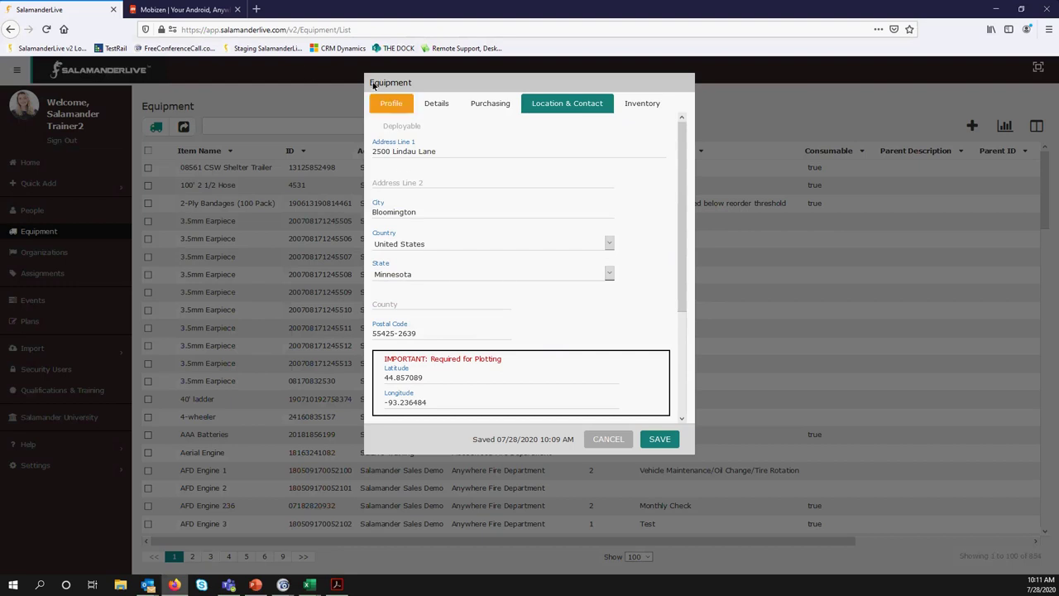
Review the Profile, Details, Purchasing, Location & Contact and Inventory tabs in turn
click(391, 103)
click(436, 103)
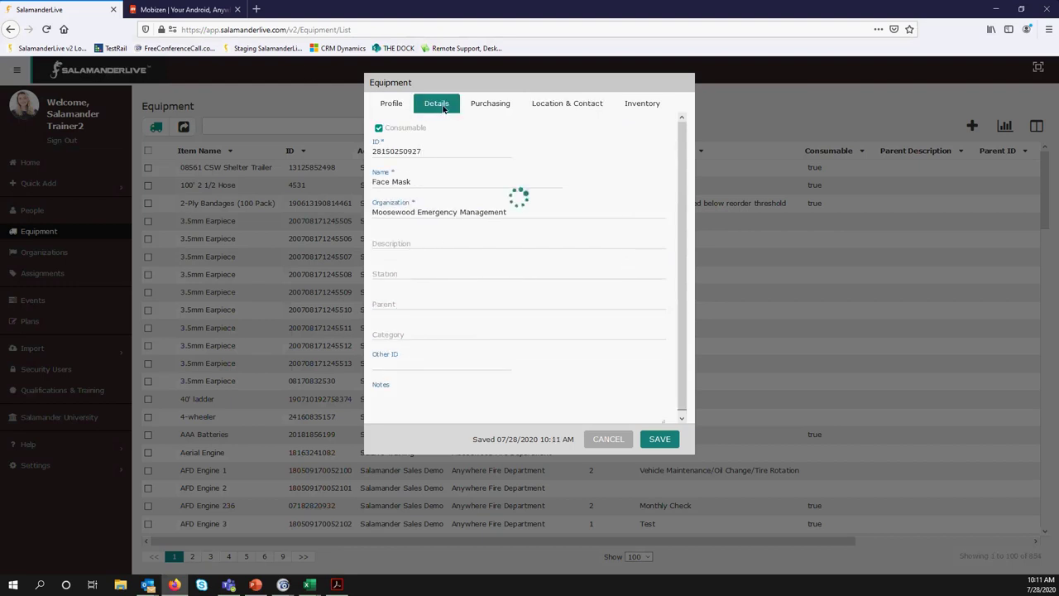
click(490, 104)
click(567, 103)
click(642, 103)
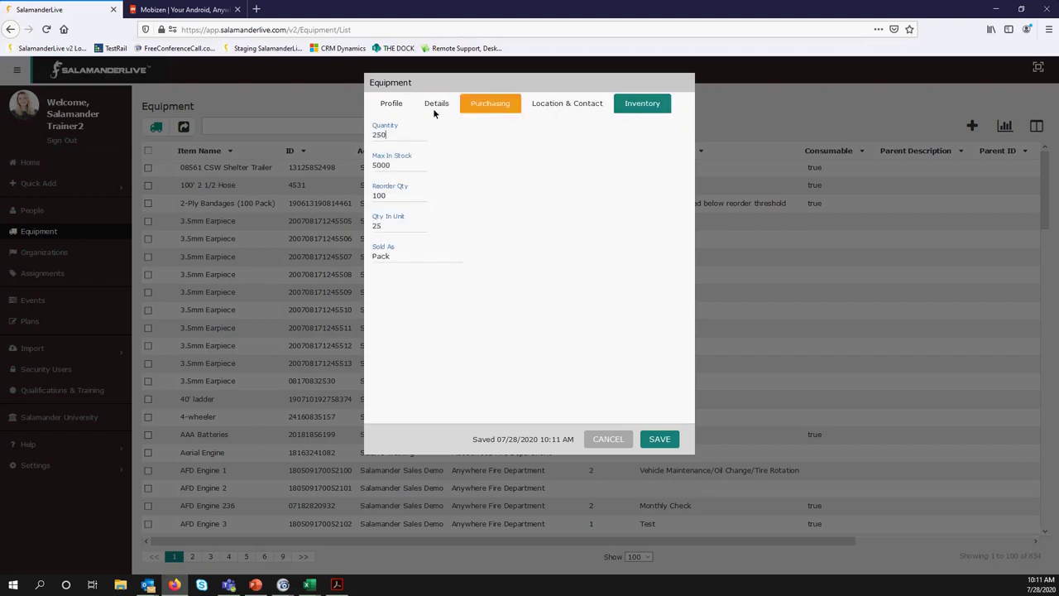
Save the Face Mask record and view its details page marked Available
click(650, 440)
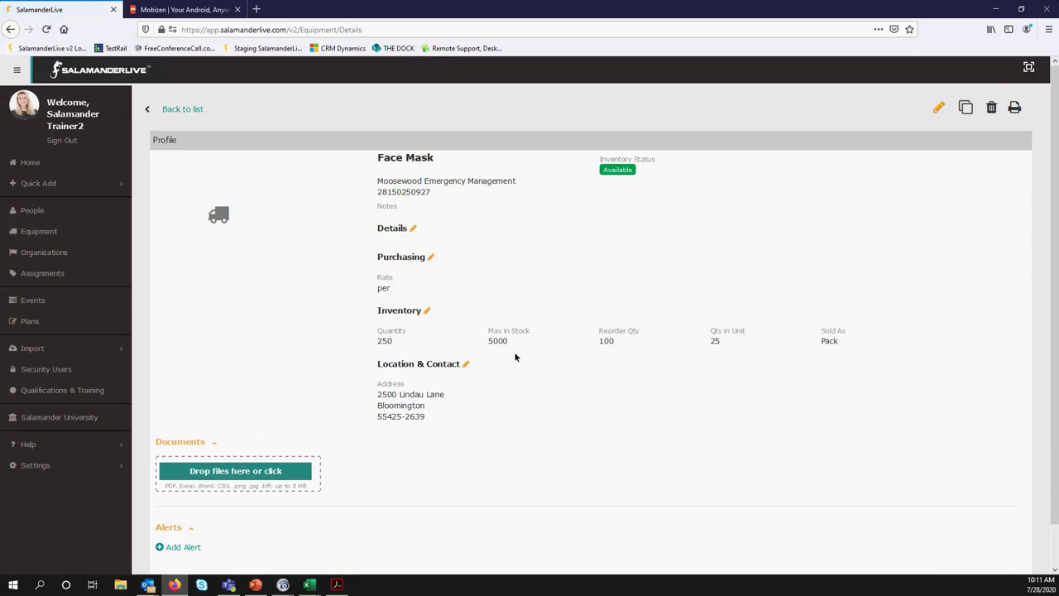
mouse_move(223, 231)
mouse_move(611, 175)
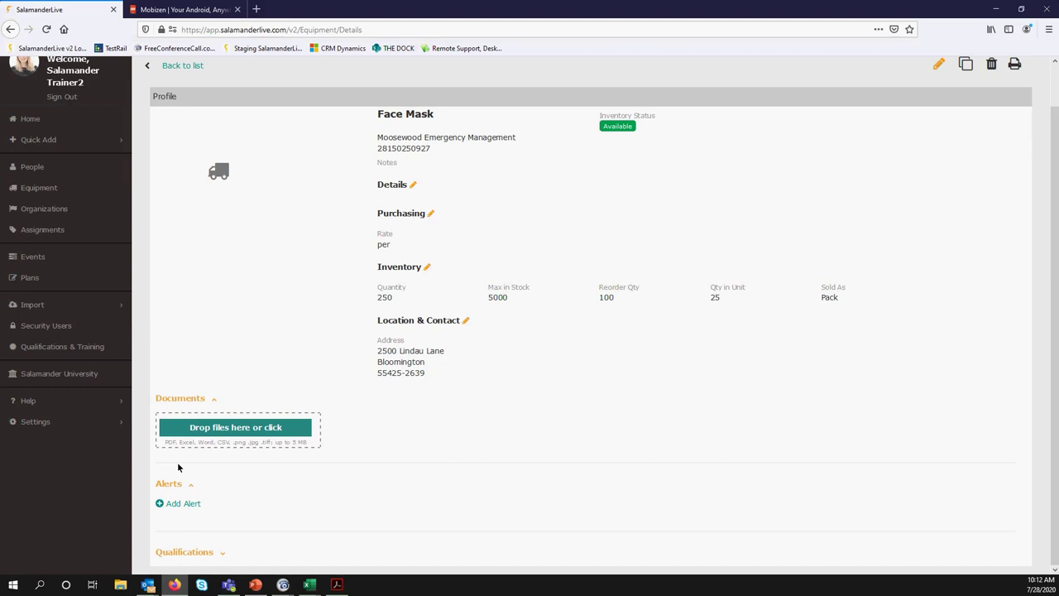
Start a new Inspection alert for Face Mask dated 08/01/2020
click(184, 504)
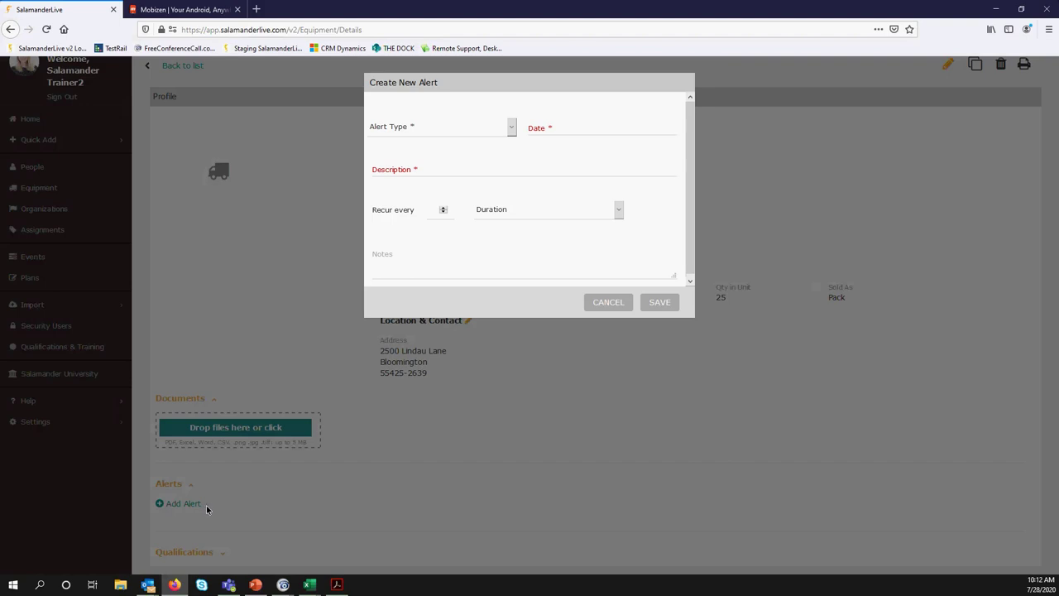
click(513, 131)
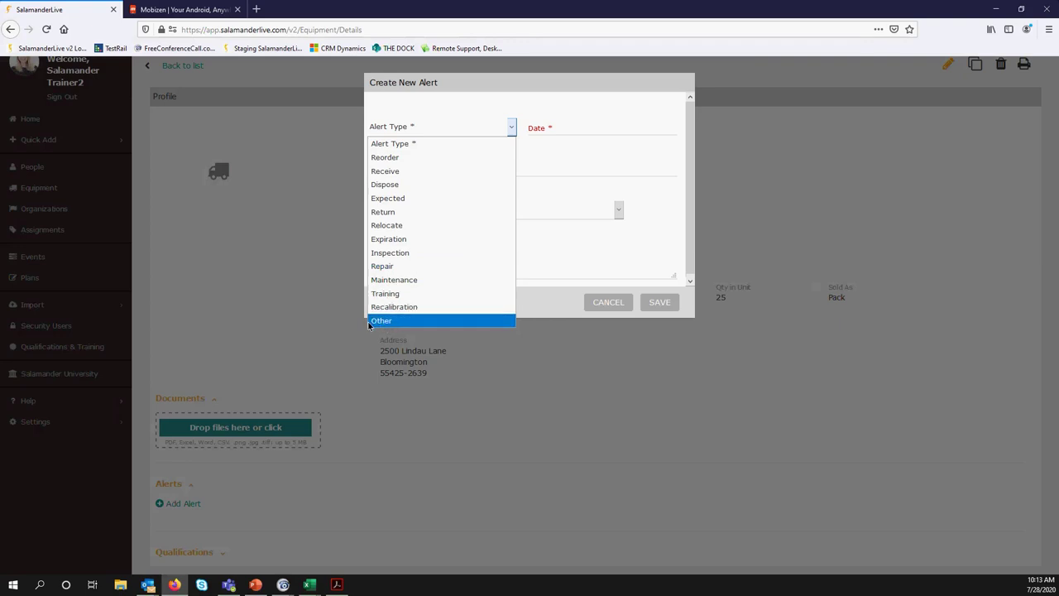
click(427, 252)
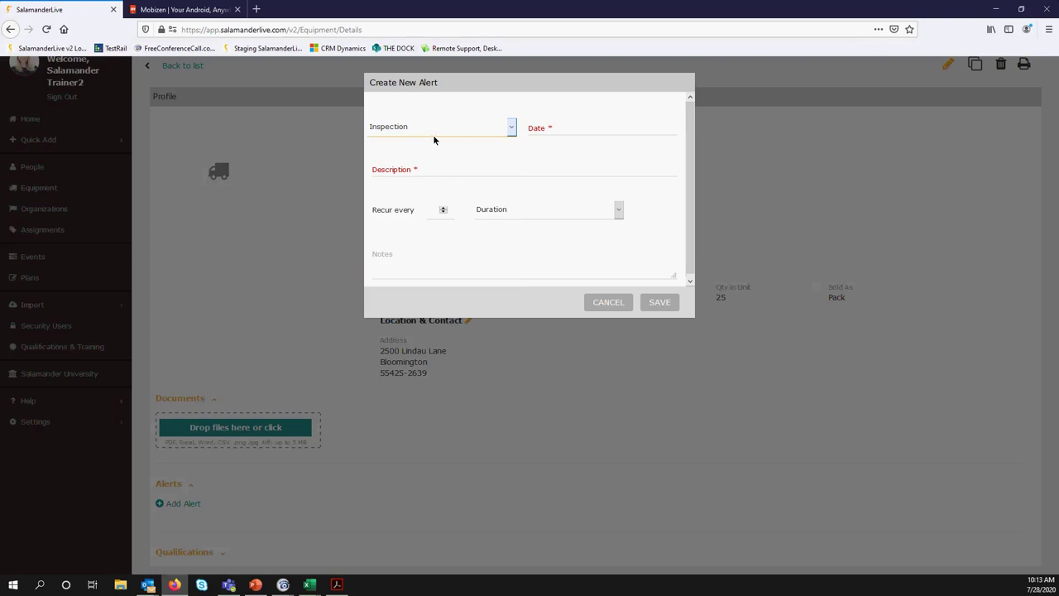
click(554, 133)
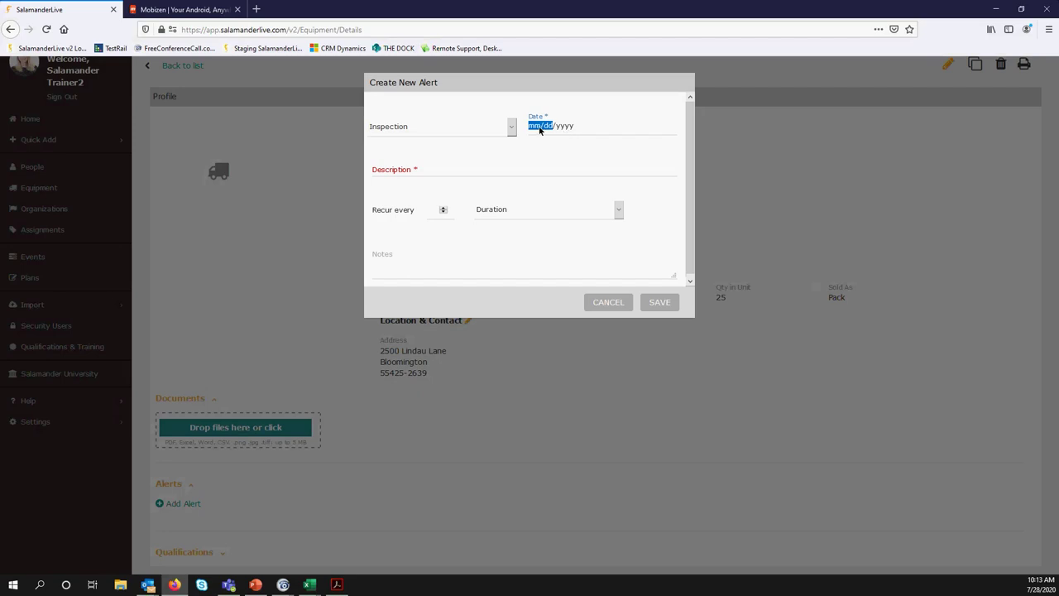
text(08/01/2020)
Describe the alert as 'inspect and disinfect', recurring every 1 Week
click(411, 174)
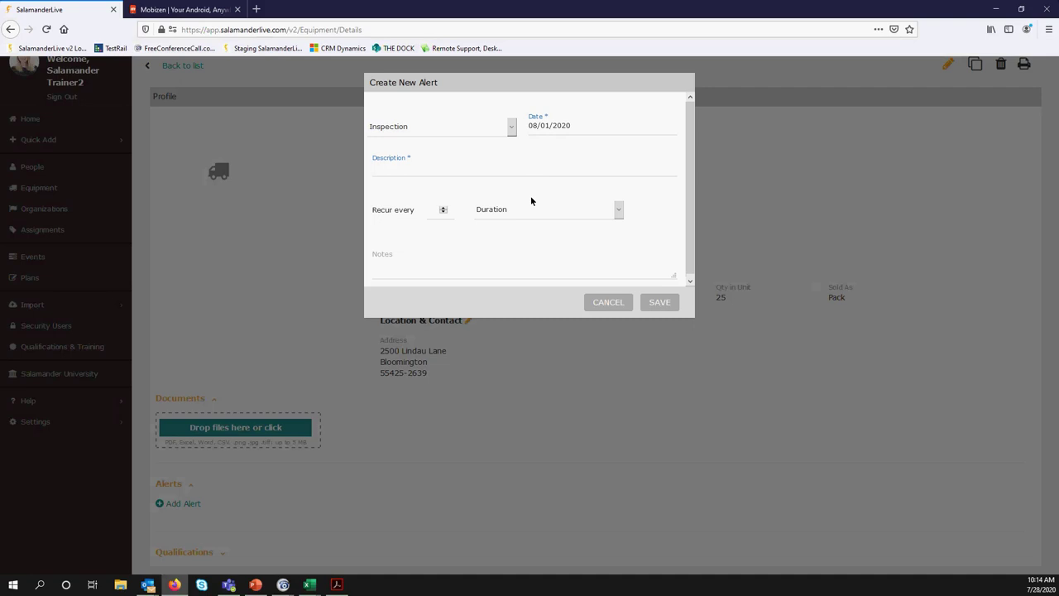
text(insp)
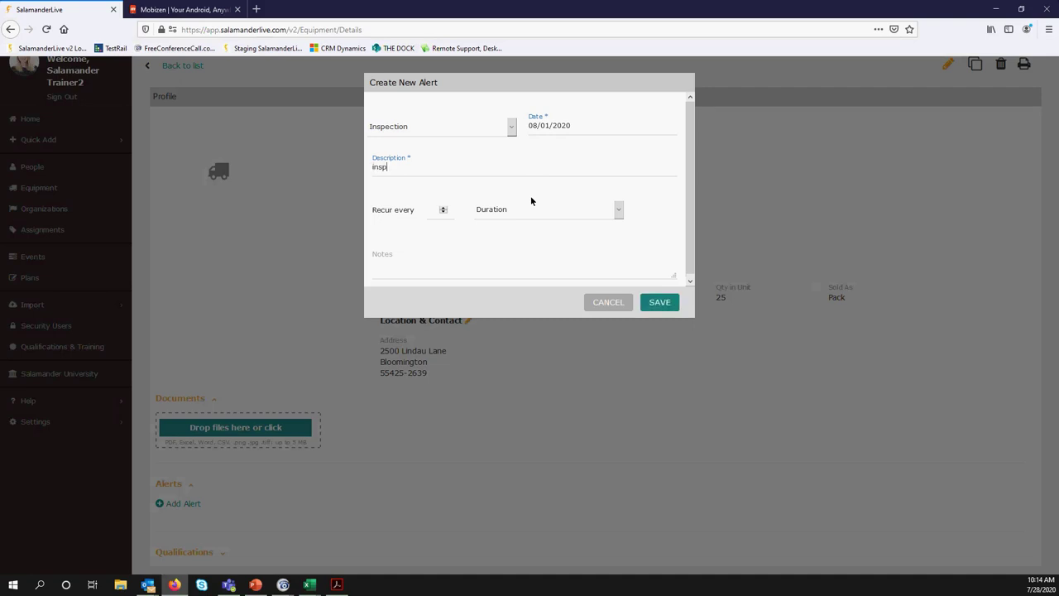
text(ect and disinfect)
click(619, 212)
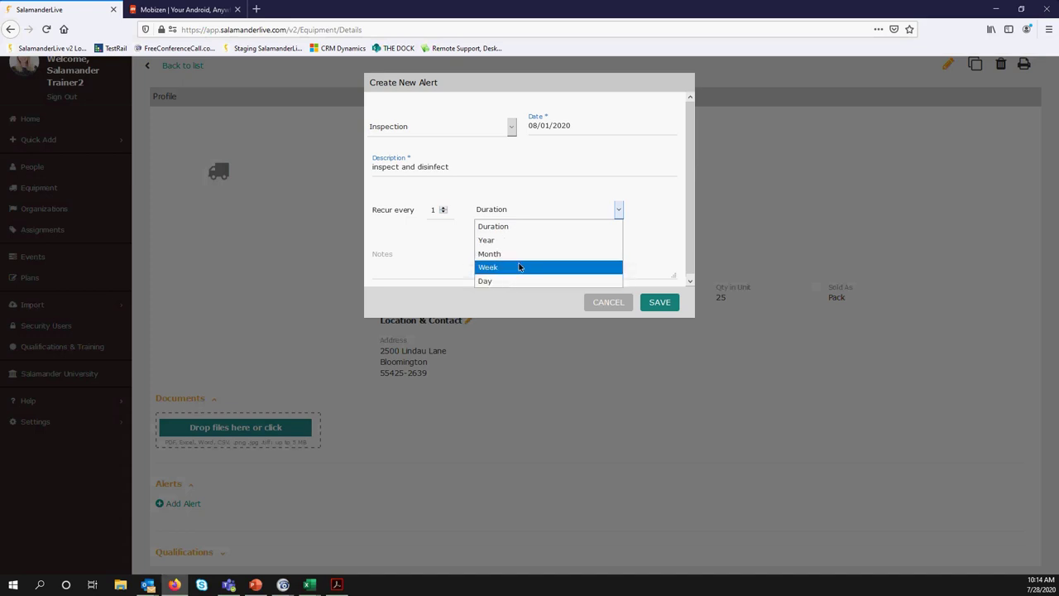
click(516, 268)
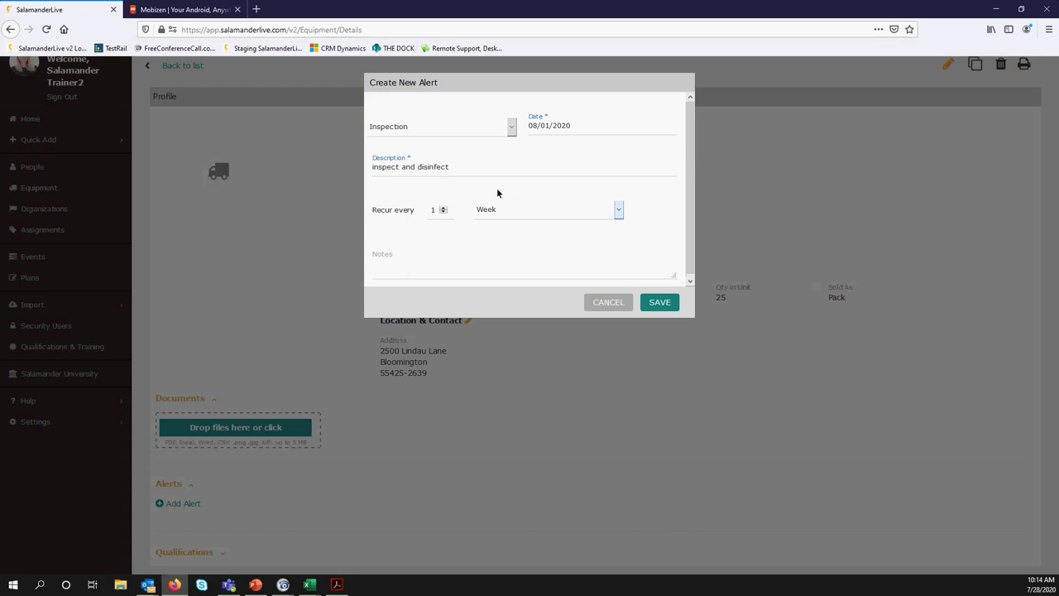
click(414, 266)
Save the alert and check the Alerts section for the Pending Inspection row dated 2020-08-01
click(662, 306)
scroll(443, 478, down, 1)
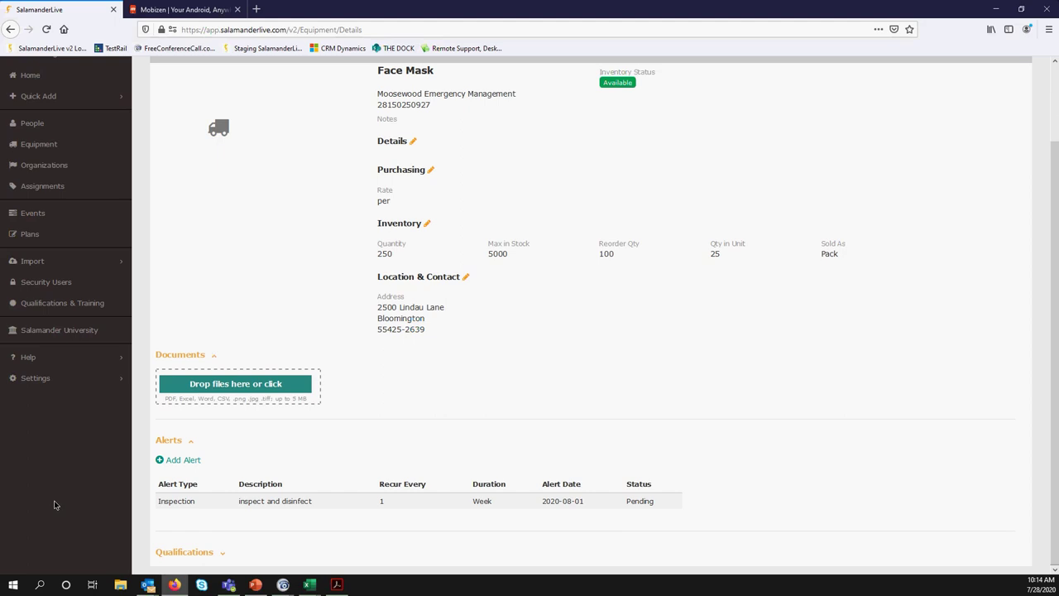
key(alt+Tab)
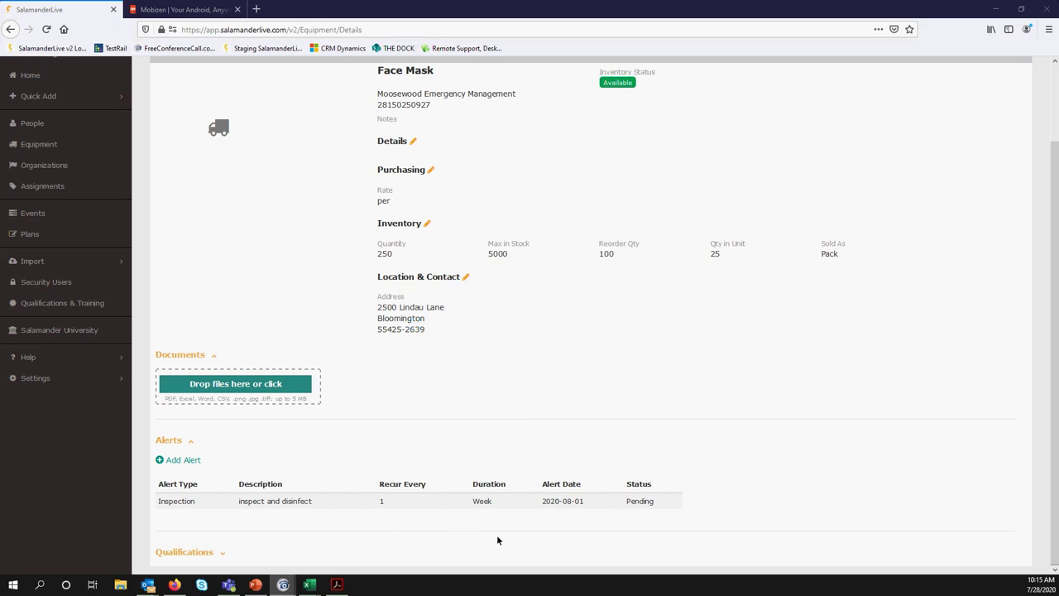
scroll(499, 538, up, 2)
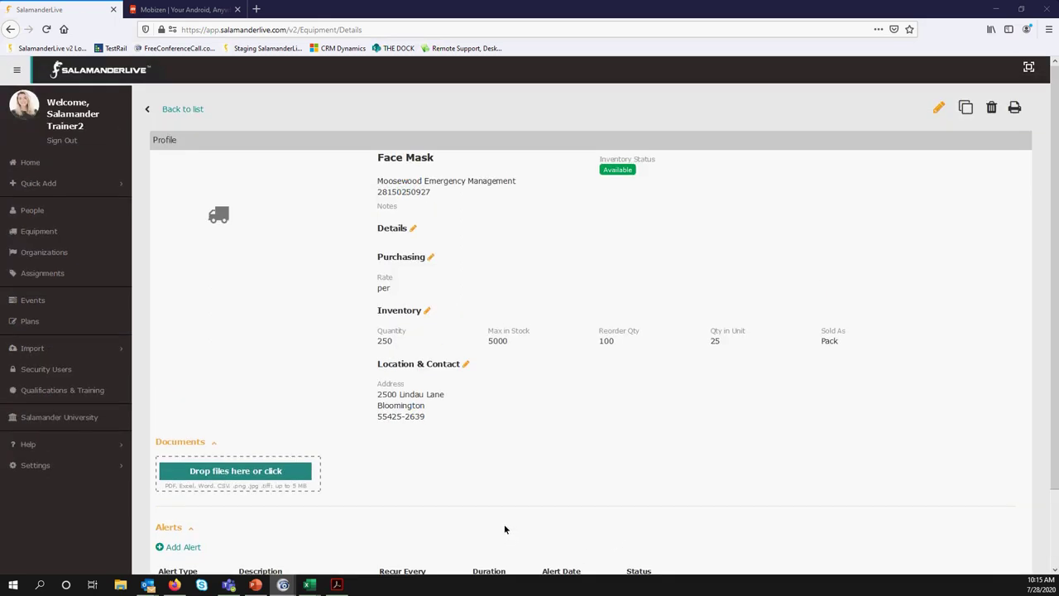
scroll(509, 529, down, 2)
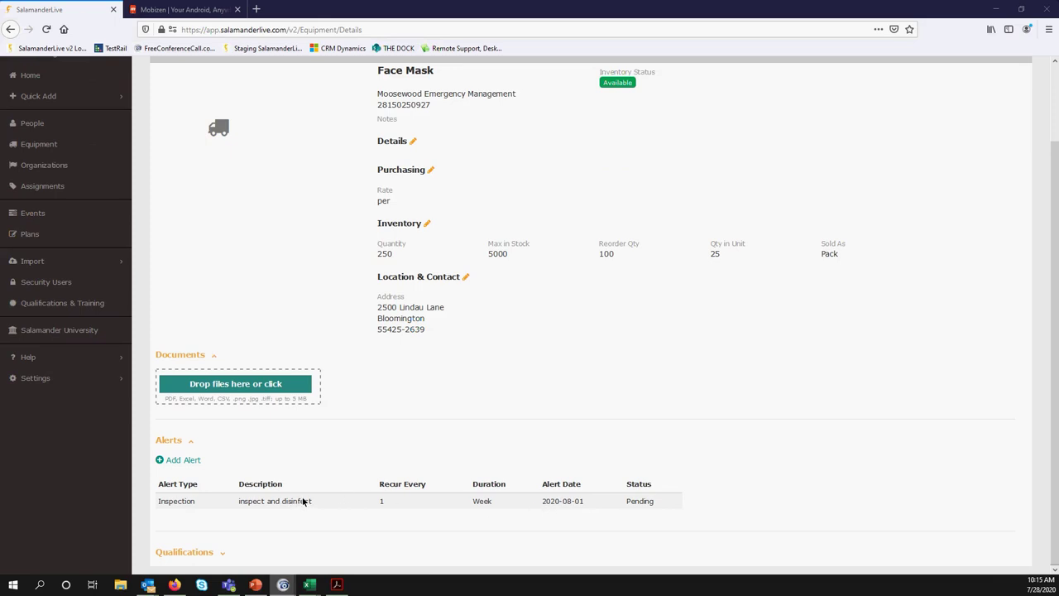
scroll(239, 243, up, 2)
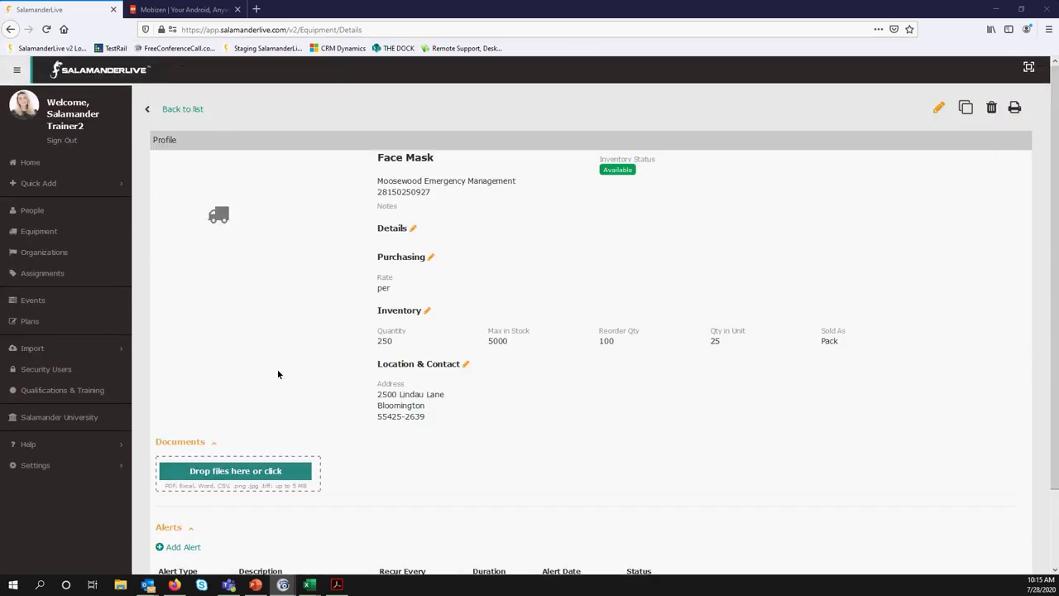
scroll(323, 455, down, 2)
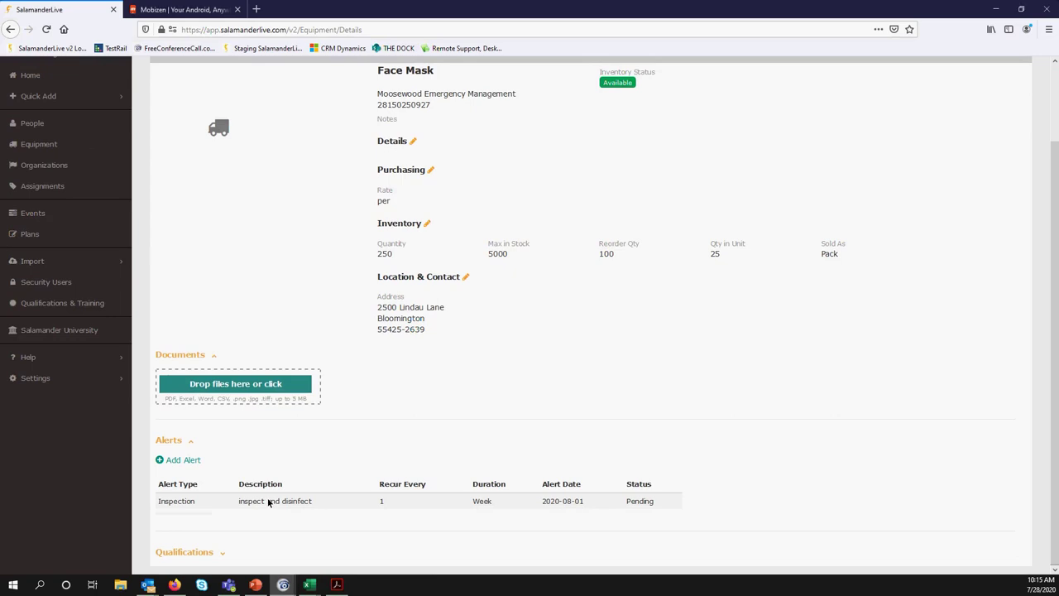
Mark the Face Mask's 'inspect and disinfect' Inspection alert complete and confirm
click(271, 501)
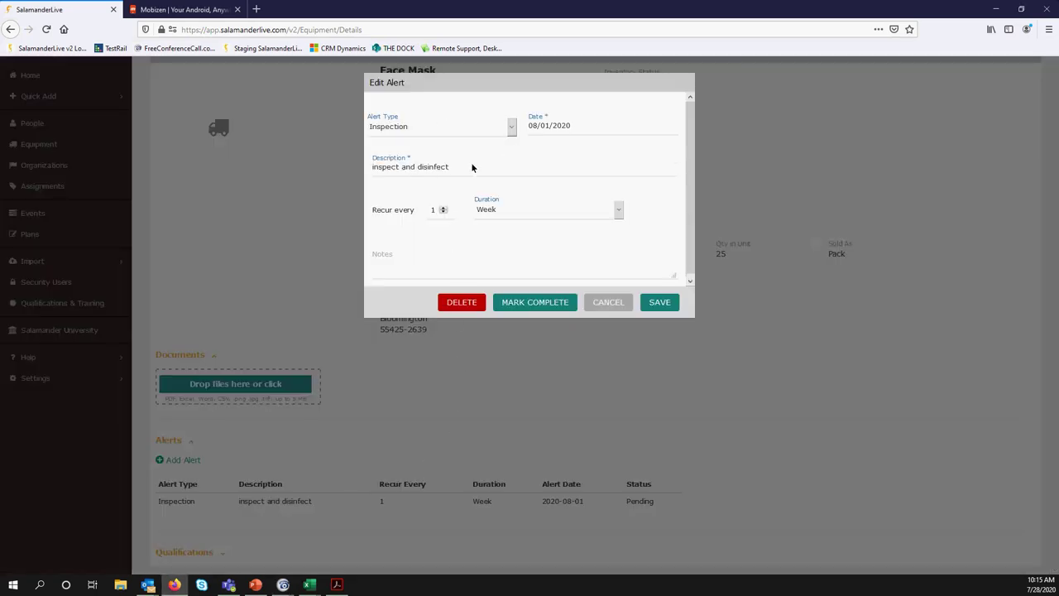
click(436, 266)
click(551, 303)
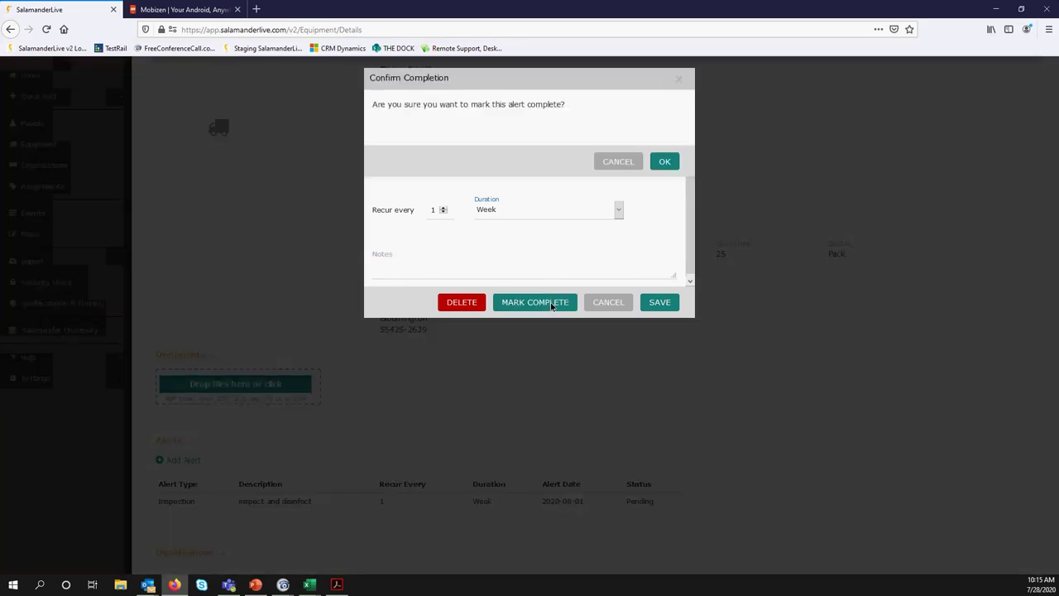
click(663, 166)
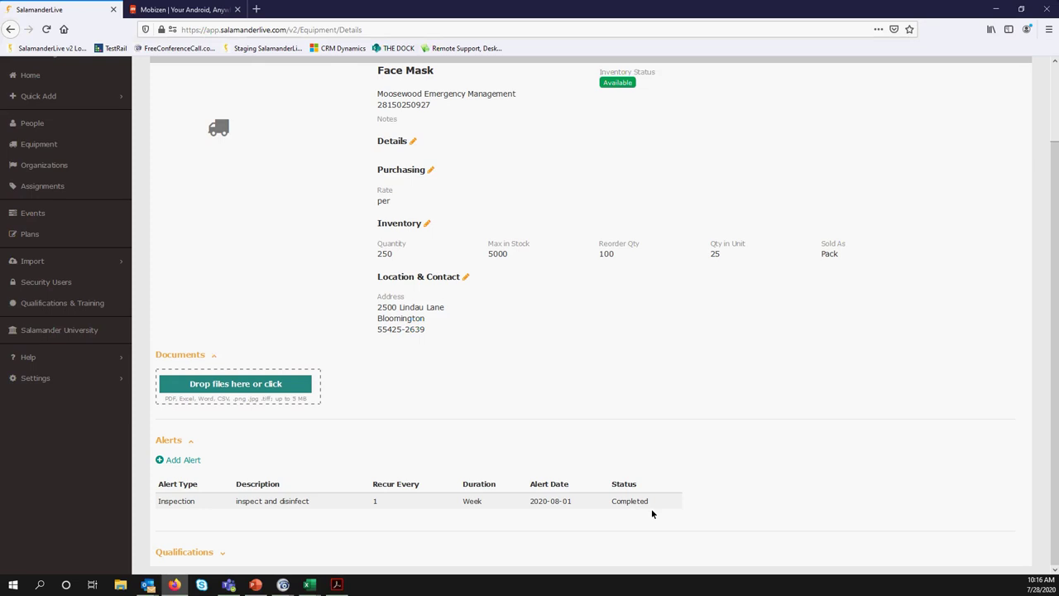
Leave the Face Mask record for the Home dashboard
scroll(589, 488, up, 2)
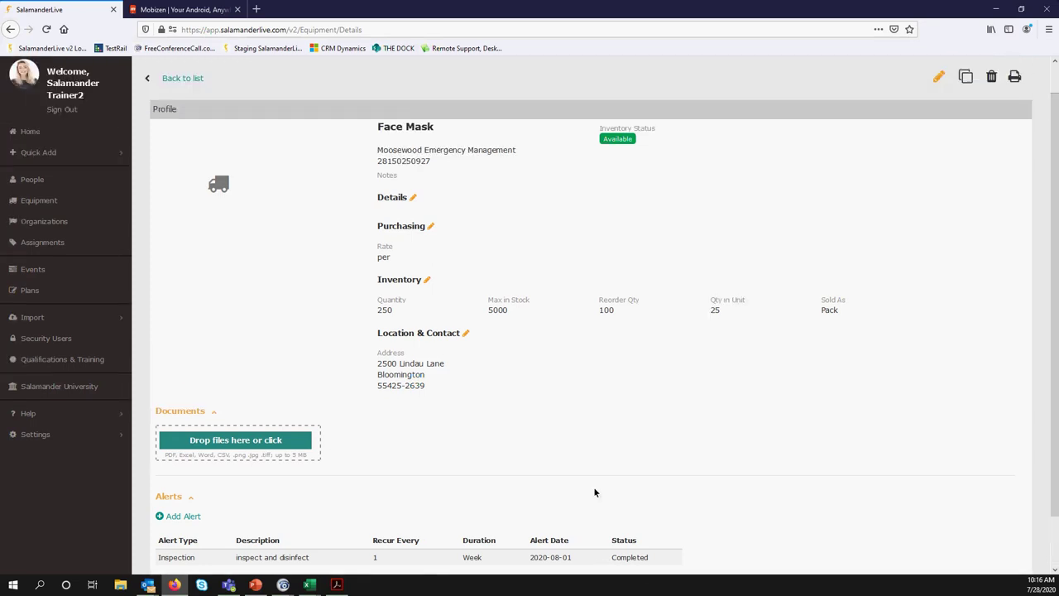
scroll(595, 491, up, 1)
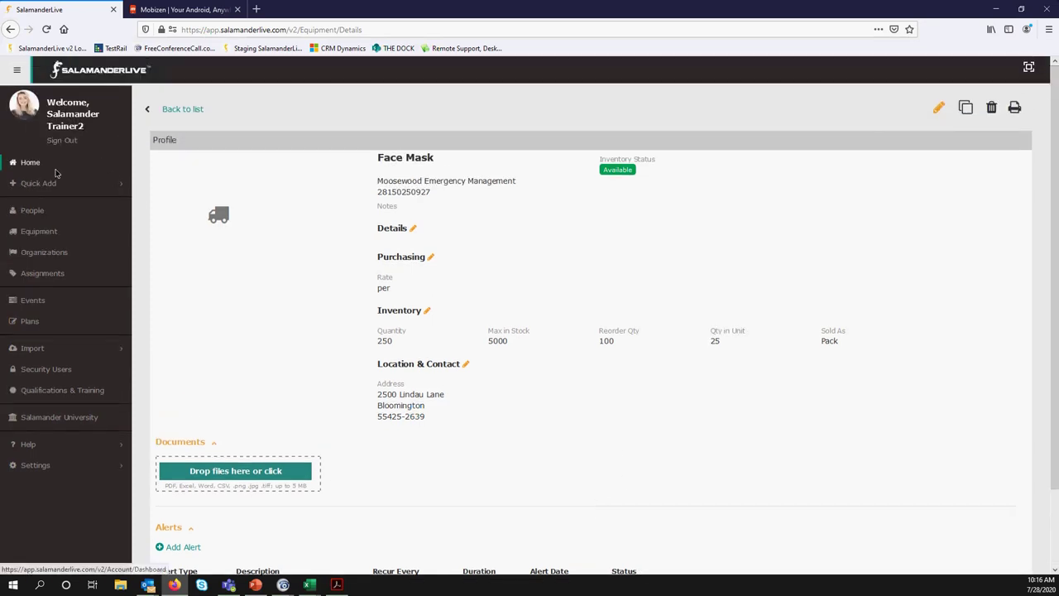
scroll(181, 433, down, 3)
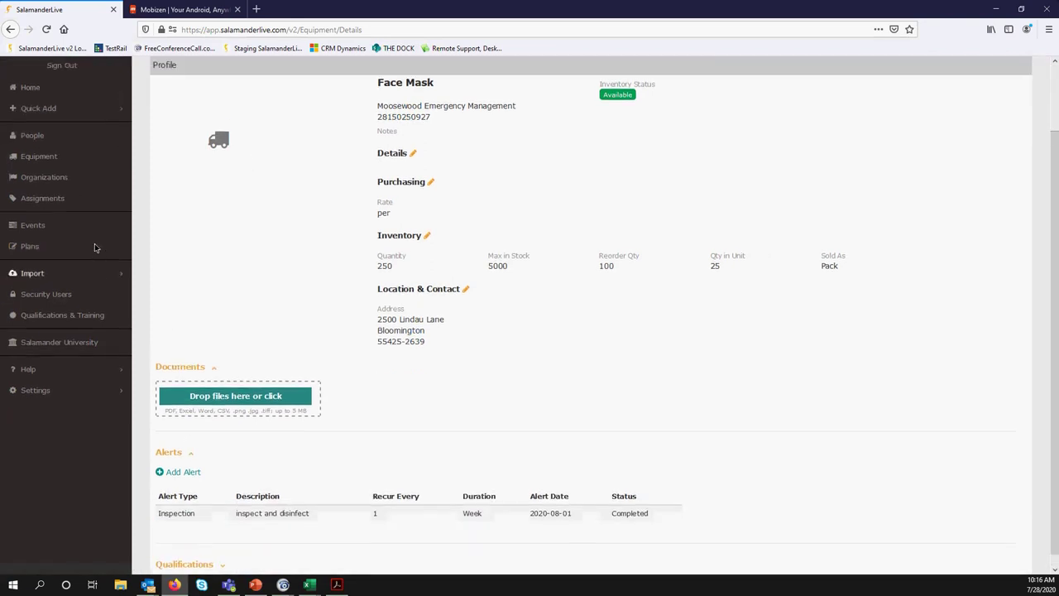
scroll(94, 247, up, 3)
click(28, 163)
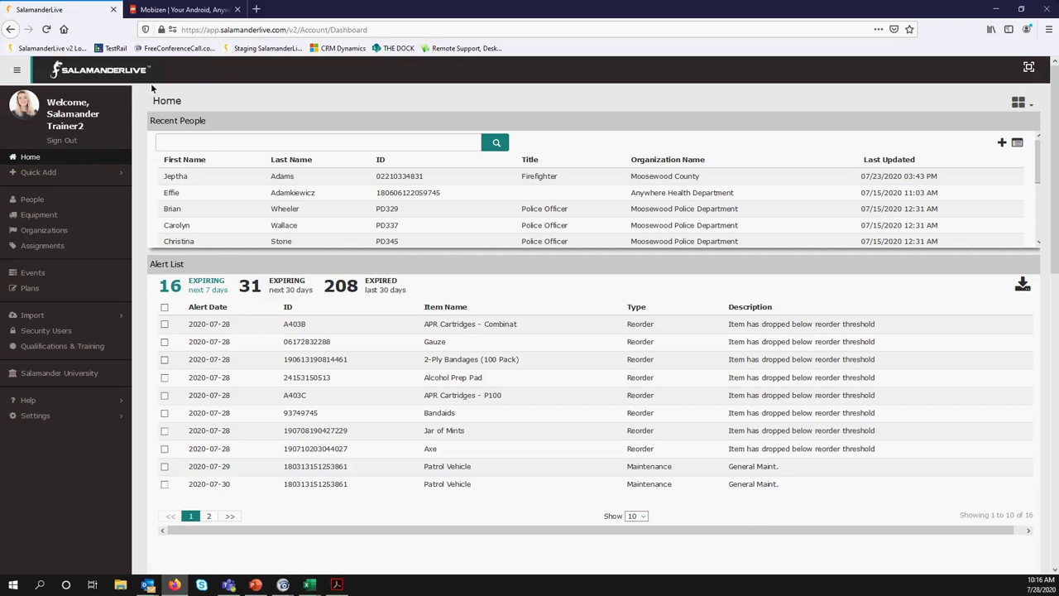
Show the dashboard tiles menu and scroll down to the Alert List
click(1018, 103)
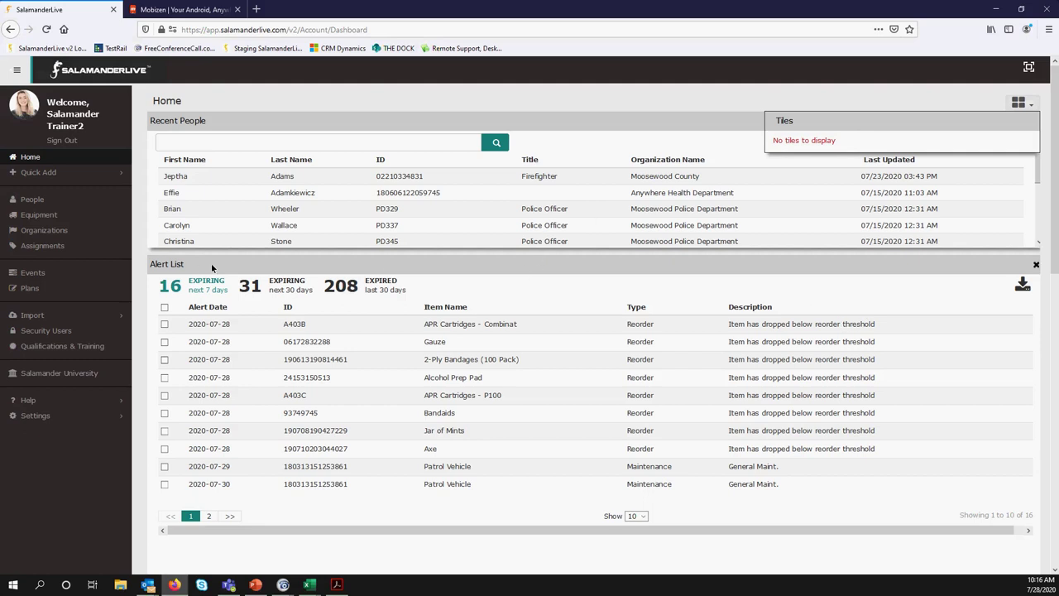
scroll(231, 270, down, 3)
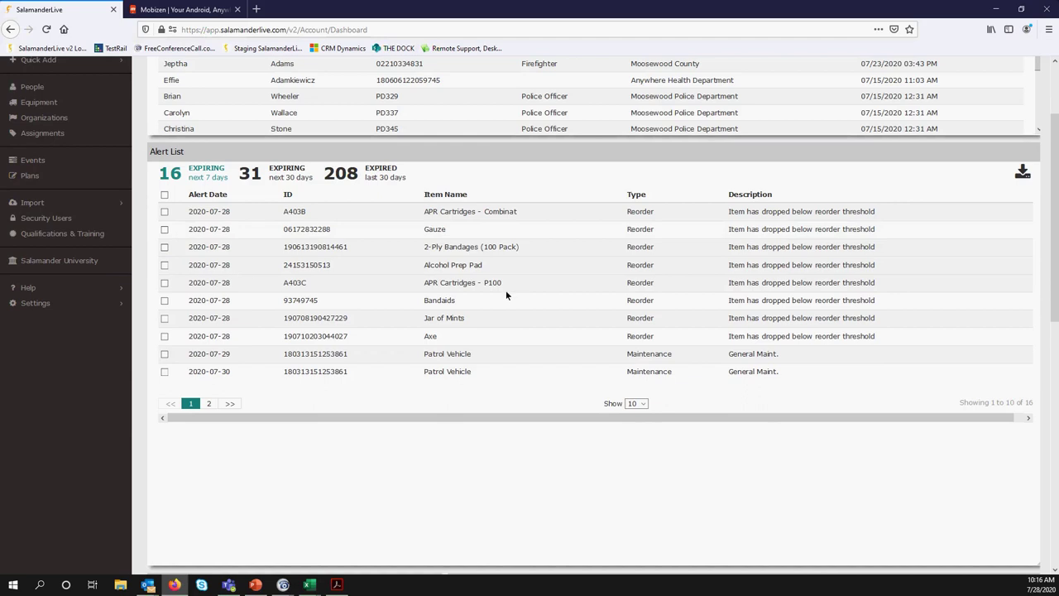
scroll(505, 294, down, 10)
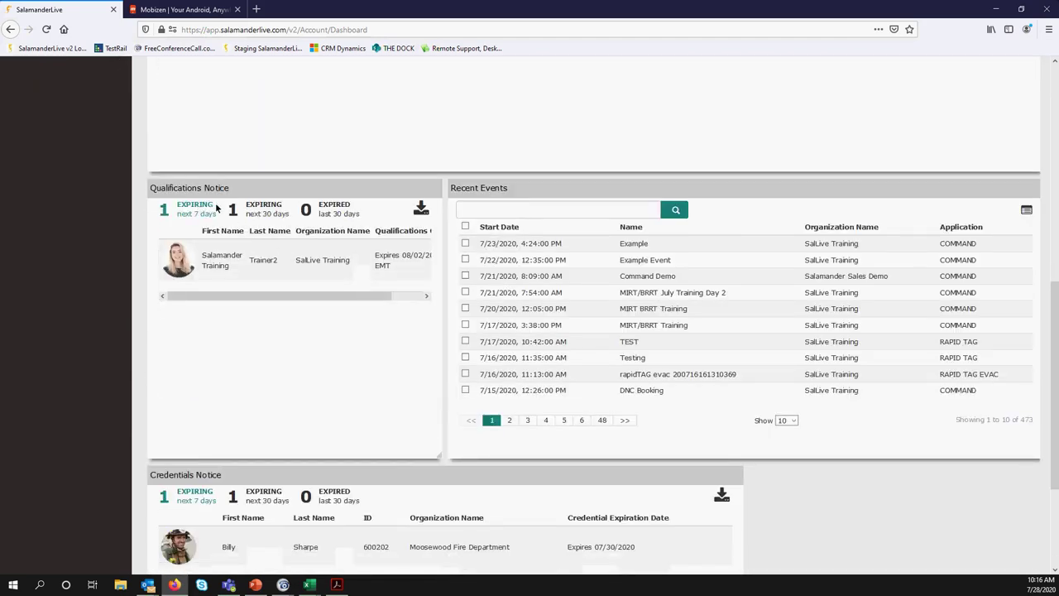
scroll(248, 236, down, 1)
scroll(266, 251, up, 3)
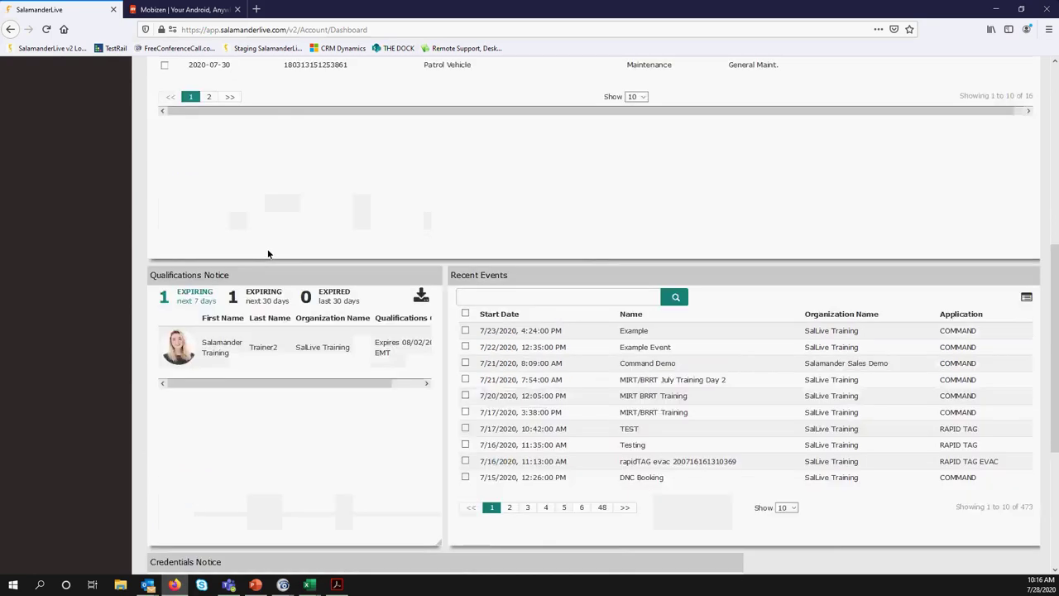
scroll(268, 253, up, 8)
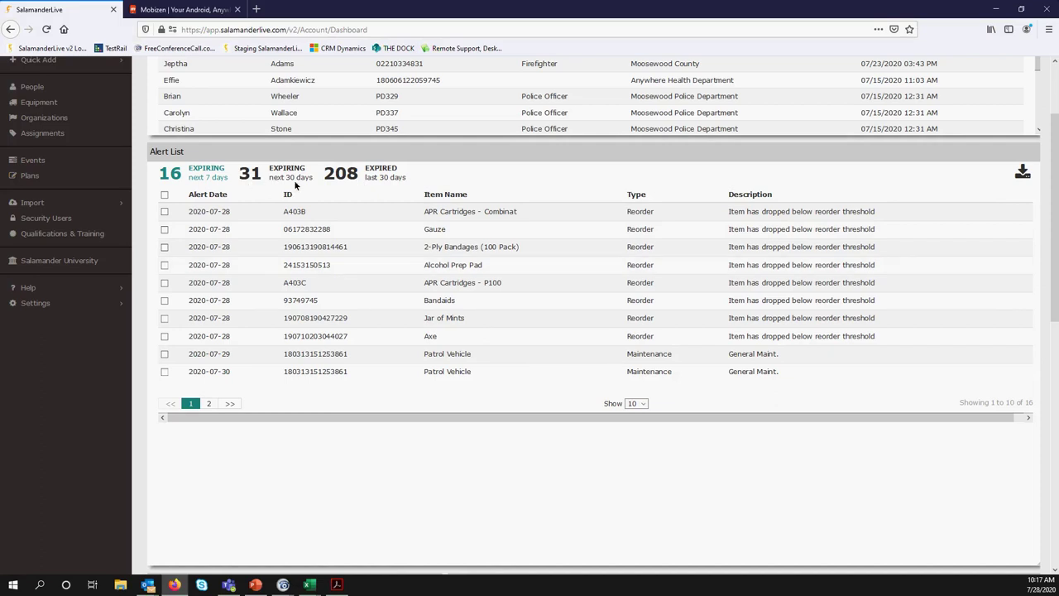
Complete all ten listed alerts from the 208 Expired list, leaving 198 expired
click(383, 176)
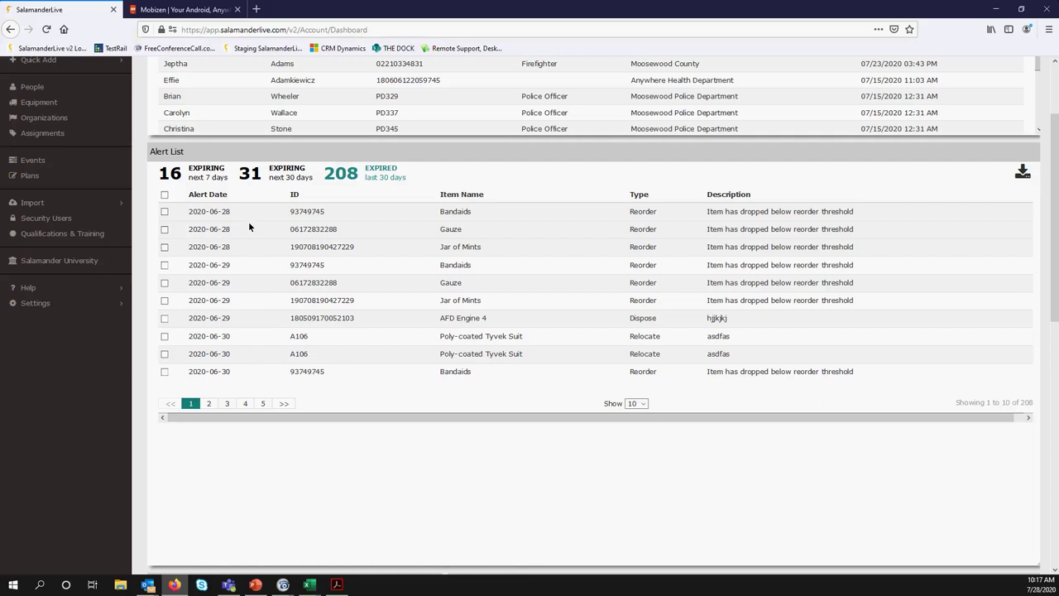
click(164, 195)
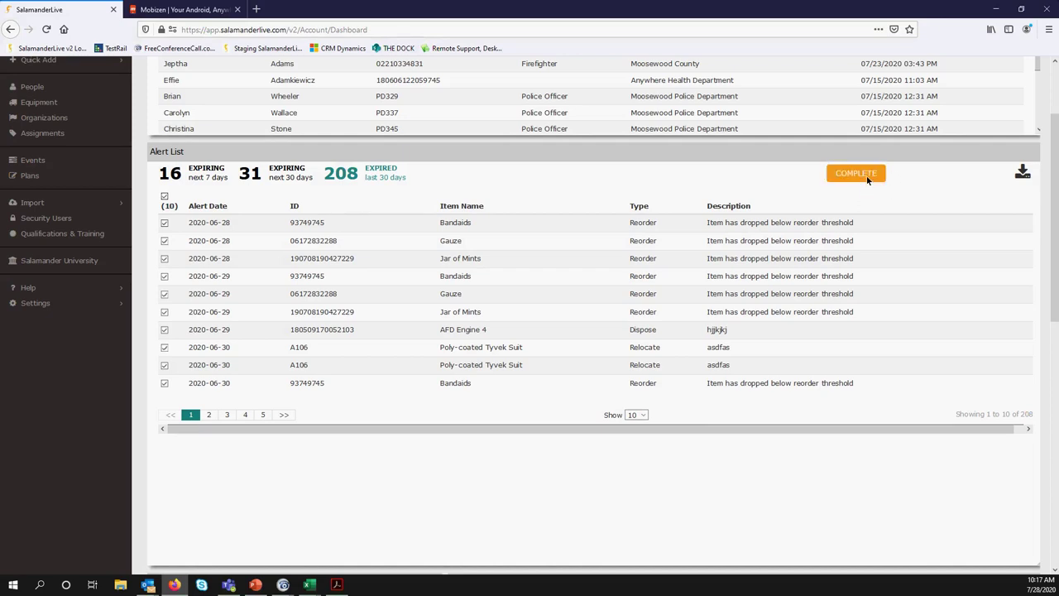
click(868, 179)
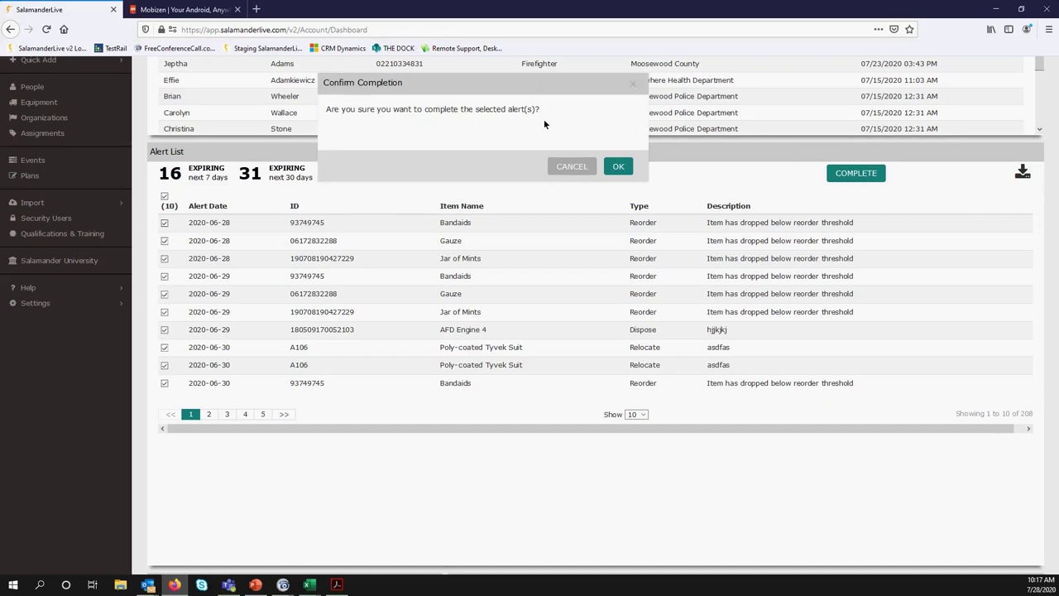
click(621, 168)
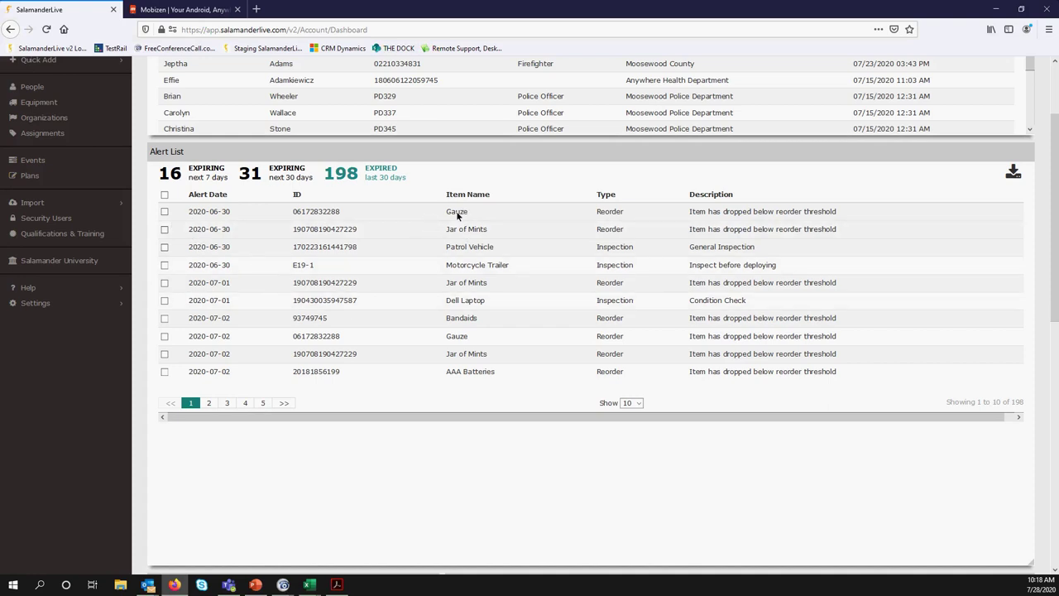
Set the Gauze inventory Quantity to 250 and save, making it Available
click(457, 213)
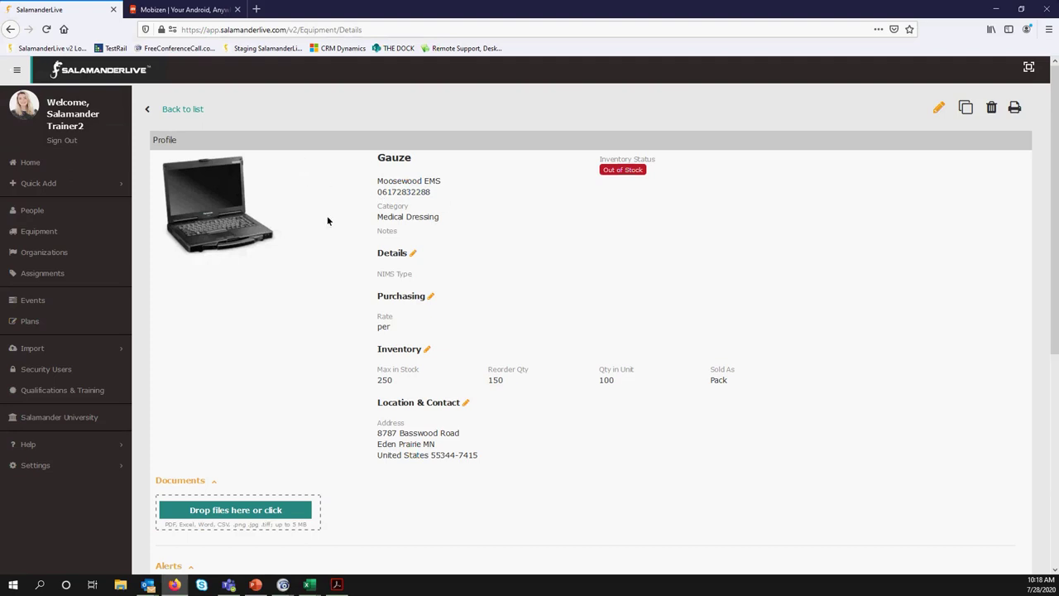
mouse_move(224, 219)
click(428, 350)
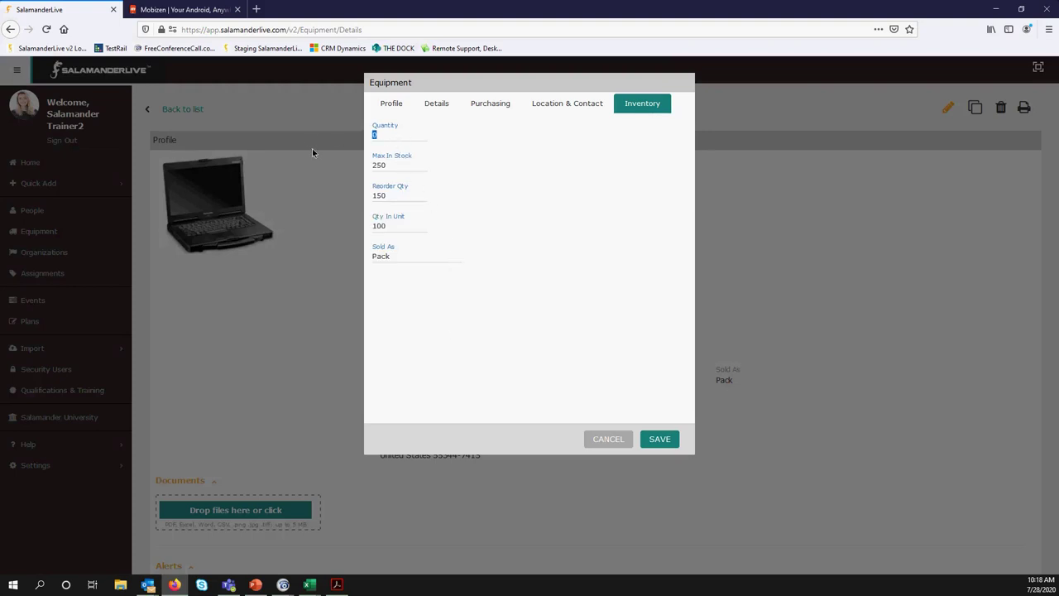
click(491, 104)
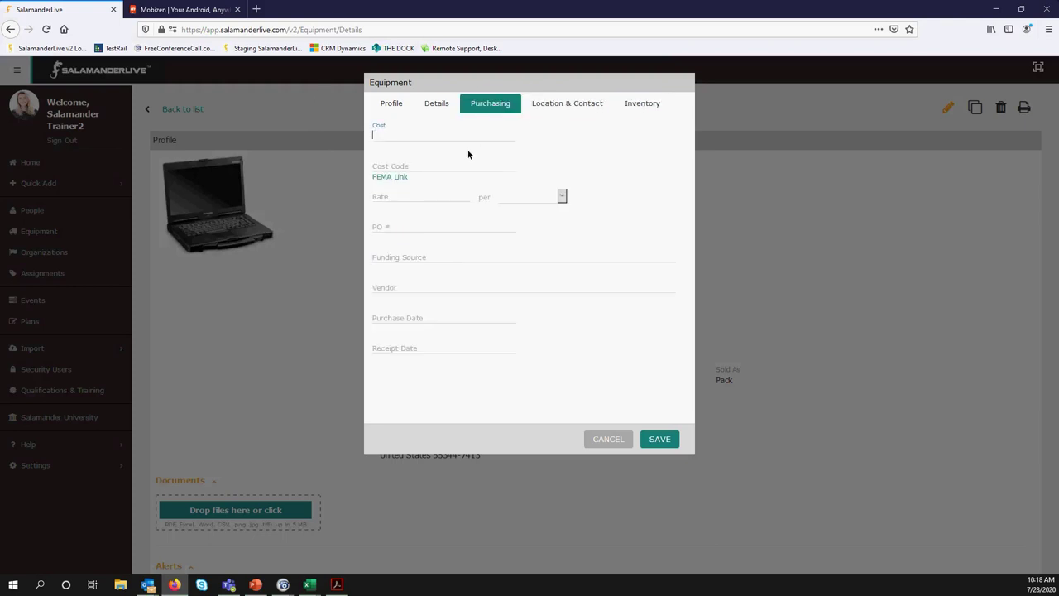
click(642, 109)
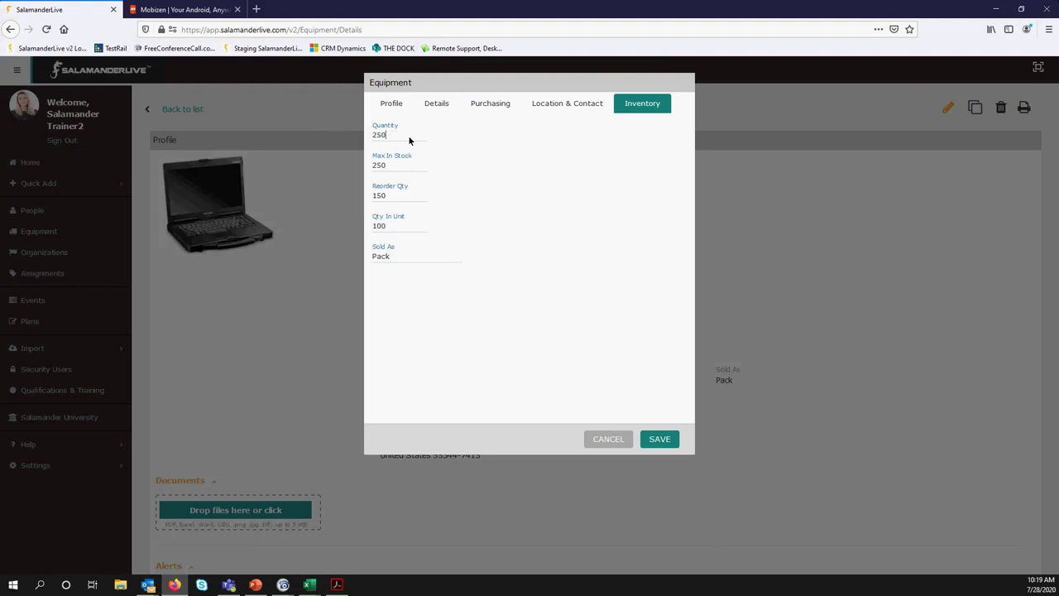
click(658, 439)
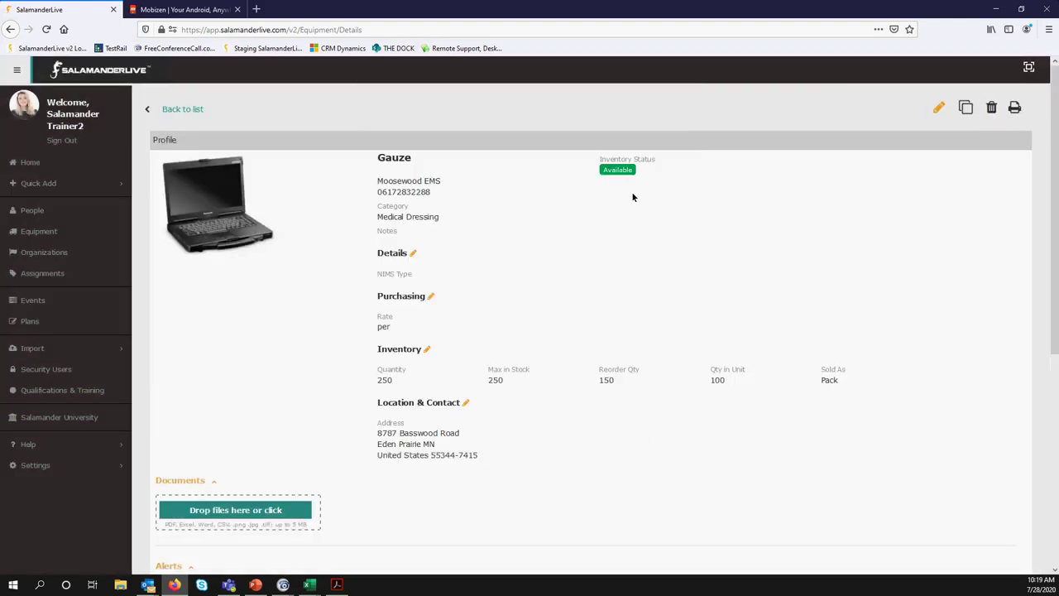
mouse_move(628, 174)
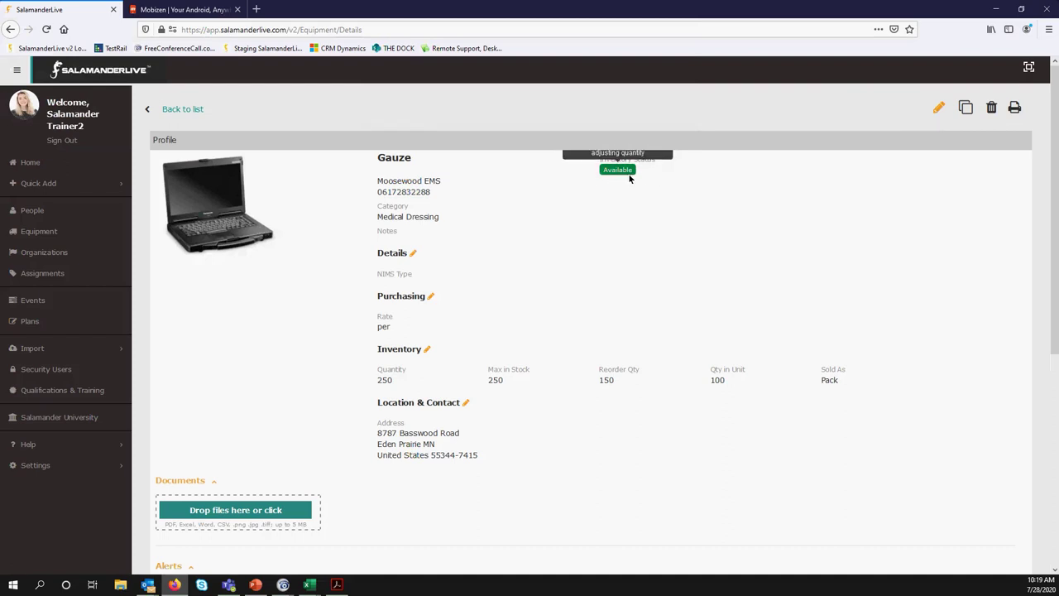
scroll(627, 178, down, 4)
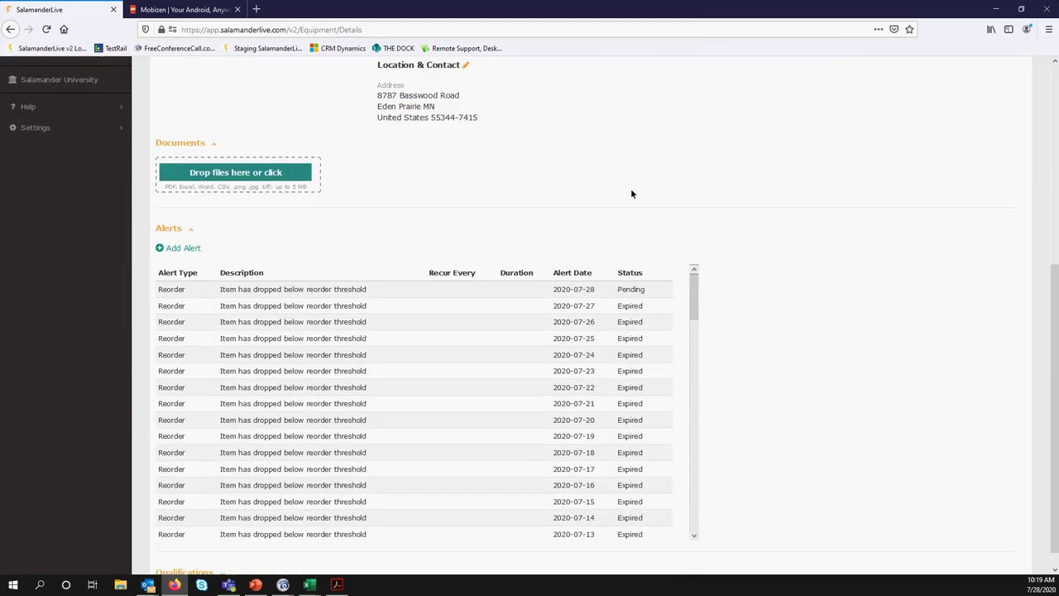
drag(695, 302, 707, 361)
drag(704, 328, 700, 289)
scroll(323, 331, up, 5)
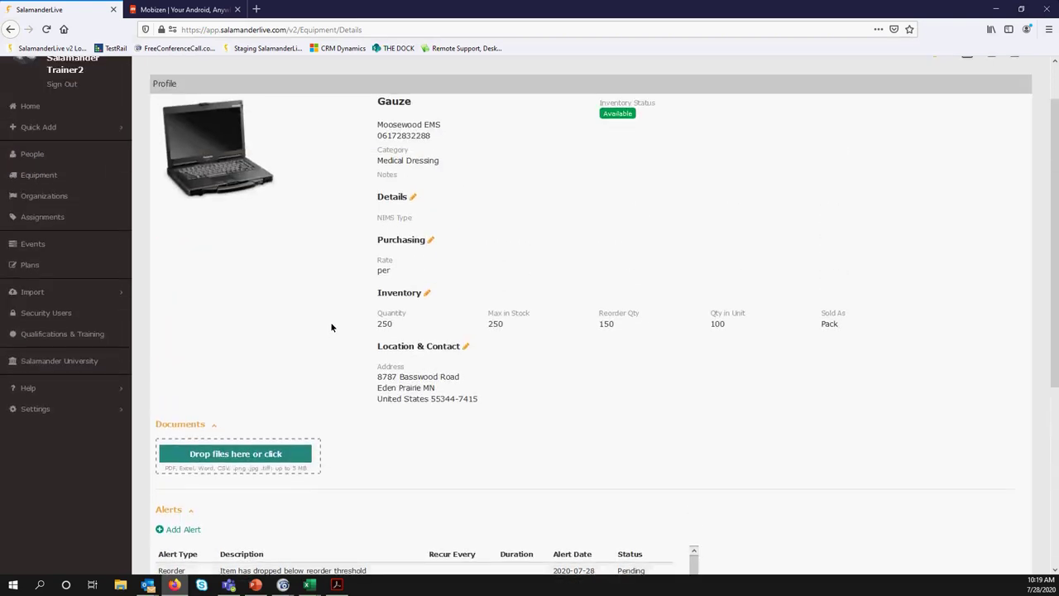
scroll(332, 327, up, 1)
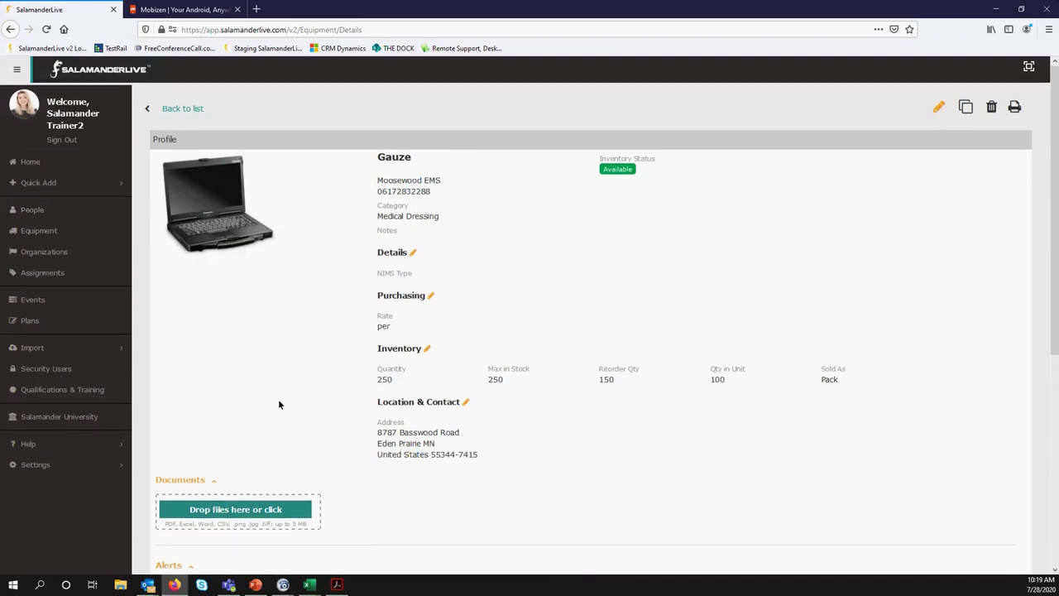
scroll(278, 399, down, 6)
scroll(282, 403, up, 6)
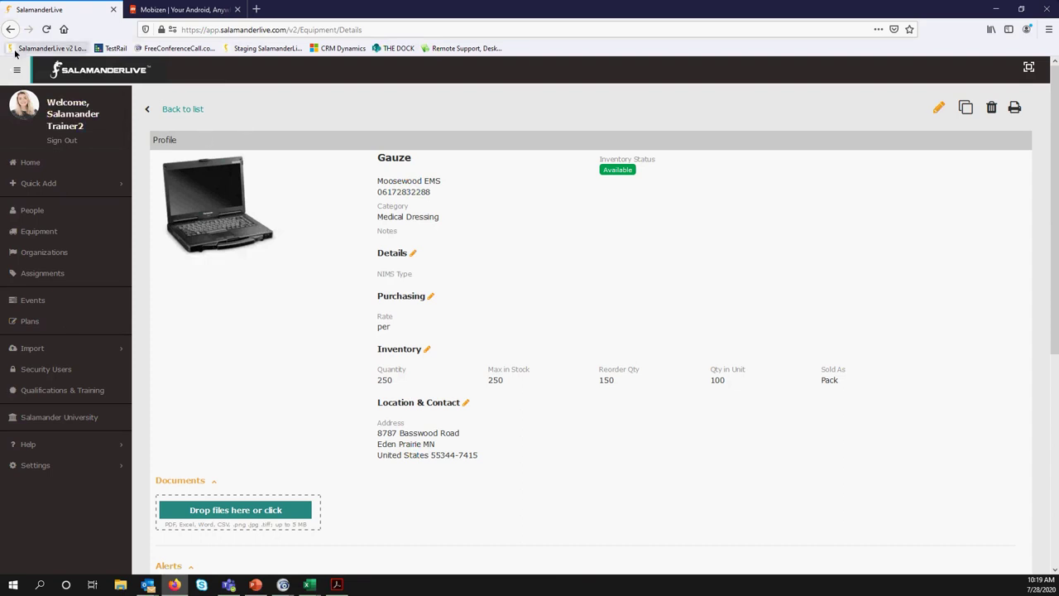
click(60, 120)
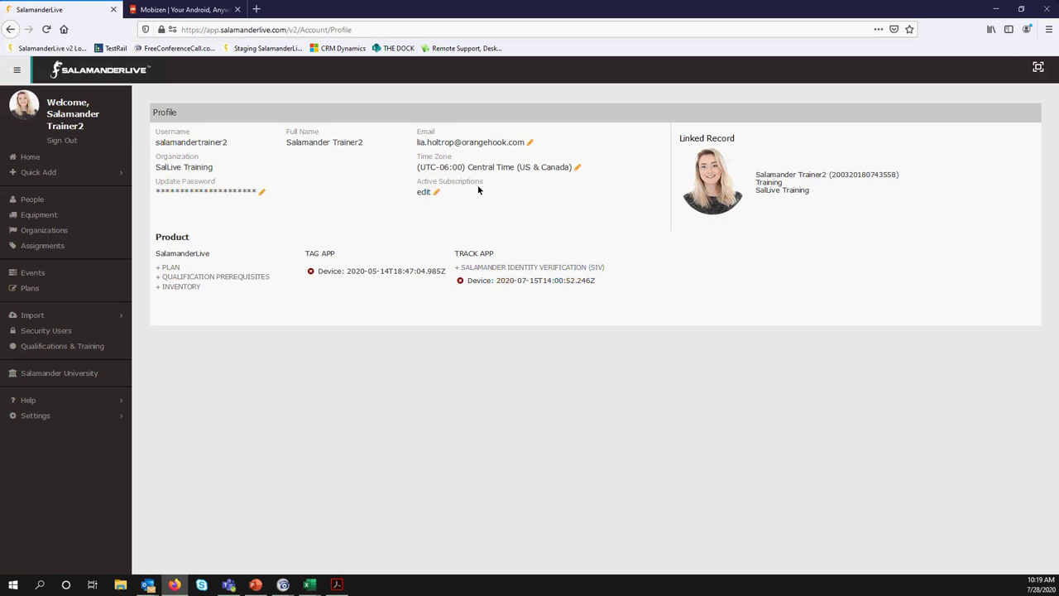
click(436, 193)
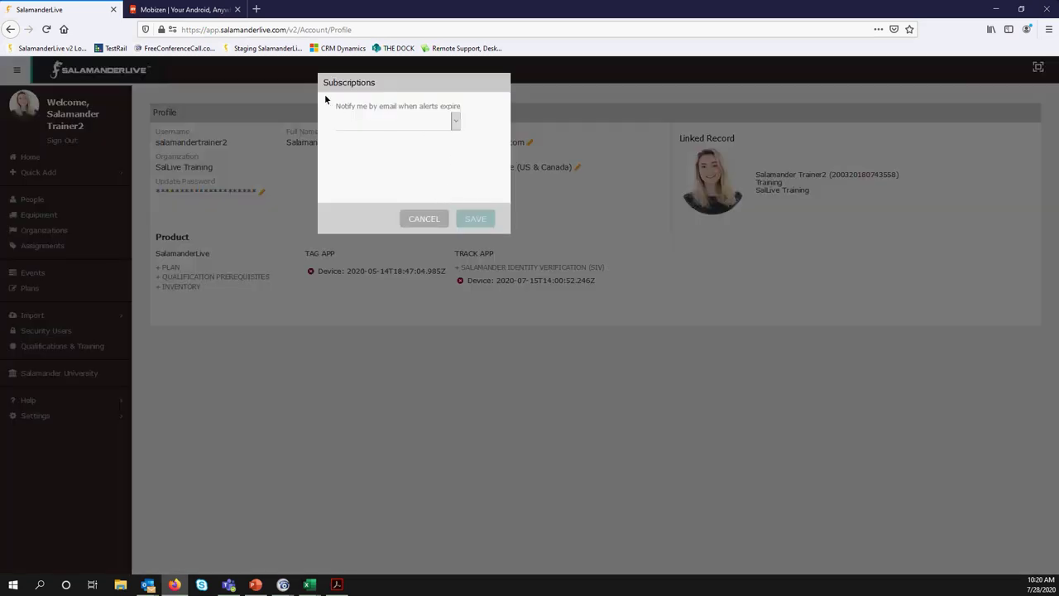
click(455, 121)
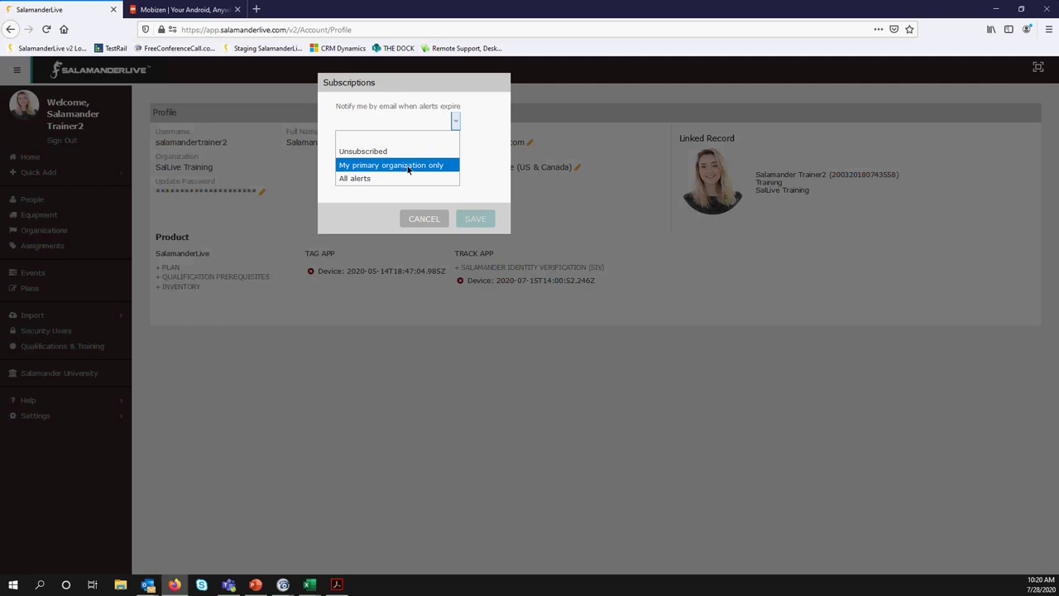
click(408, 165)
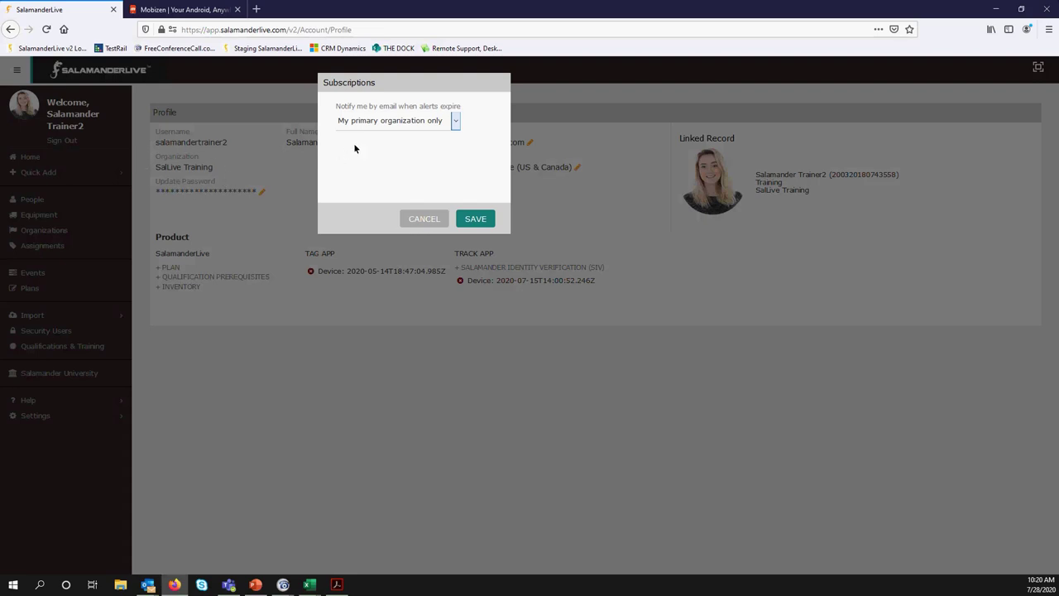
click(455, 120)
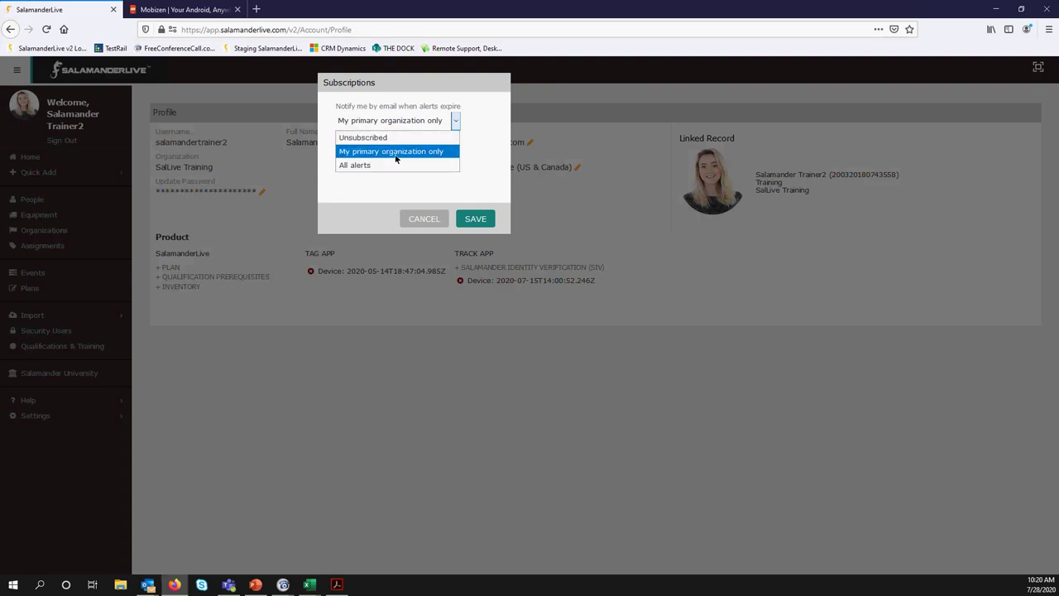
click(400, 138)
click(422, 221)
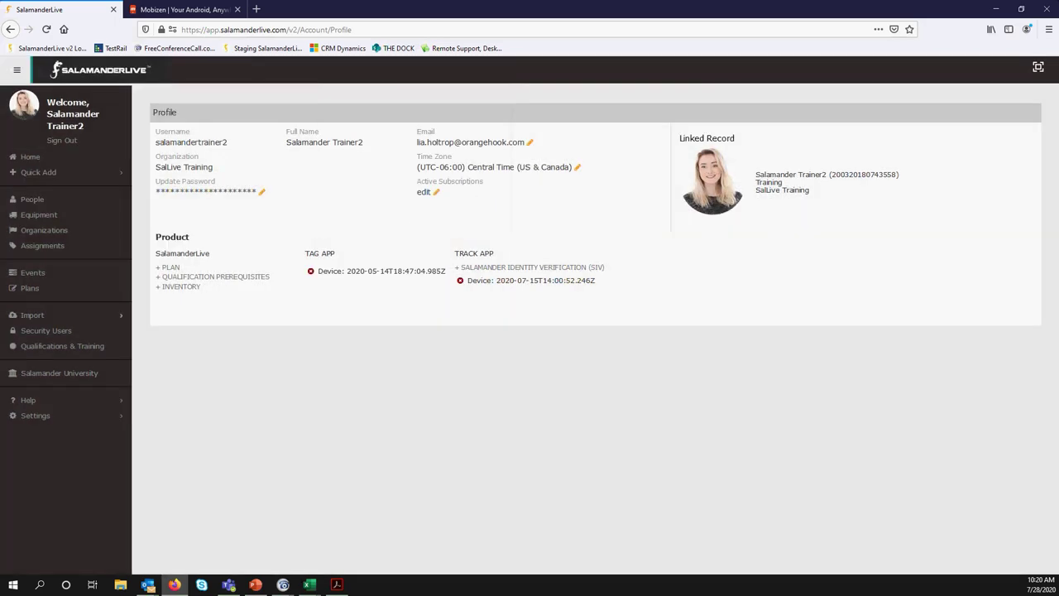
key(alt+Tab)
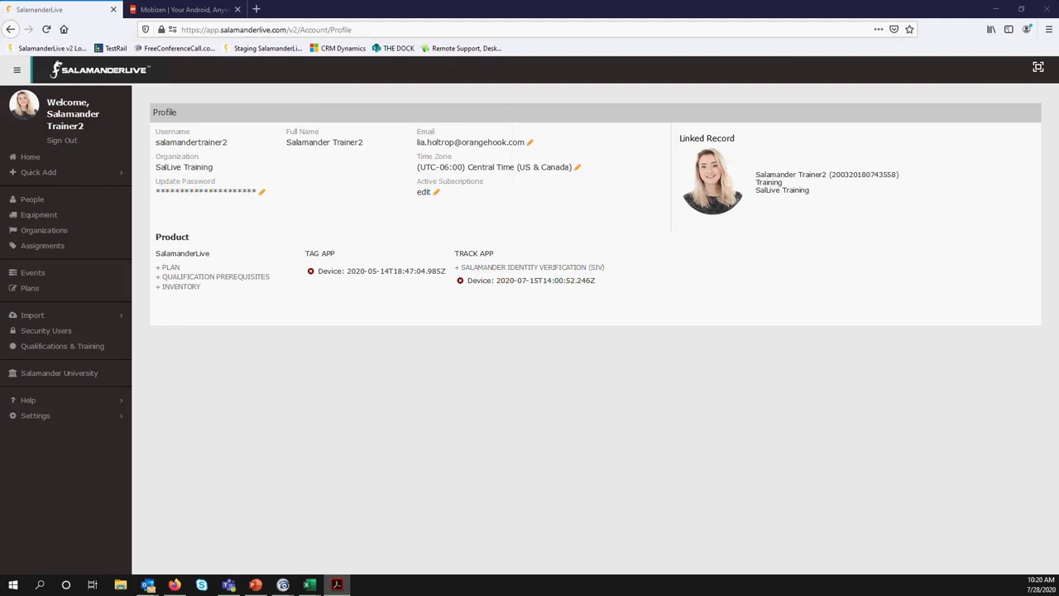
key(alt+Tab)
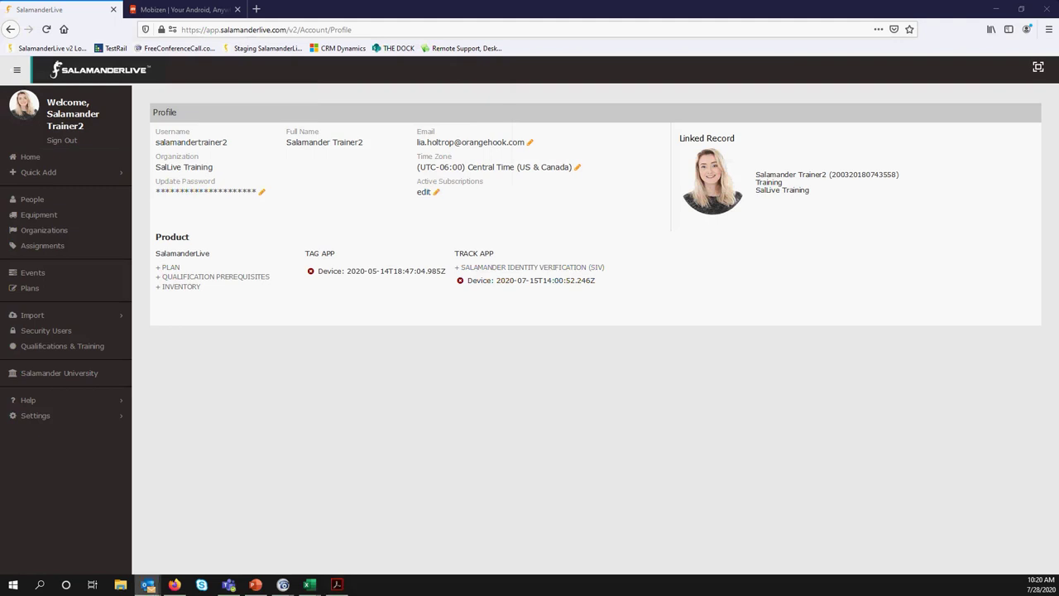
click(406, 83)
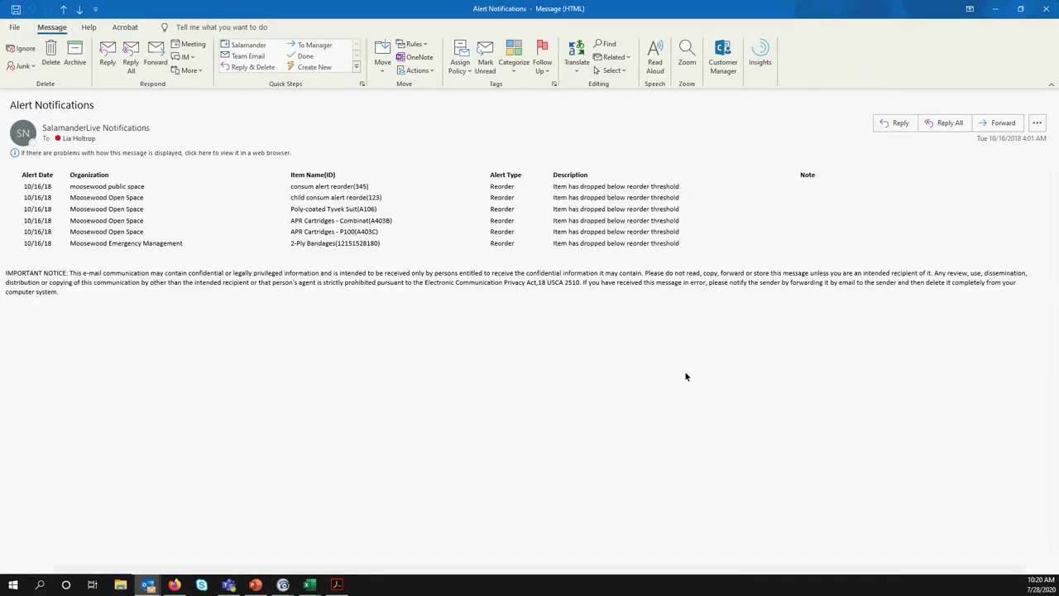
ctrl+scroll(356, 339, up, 1)
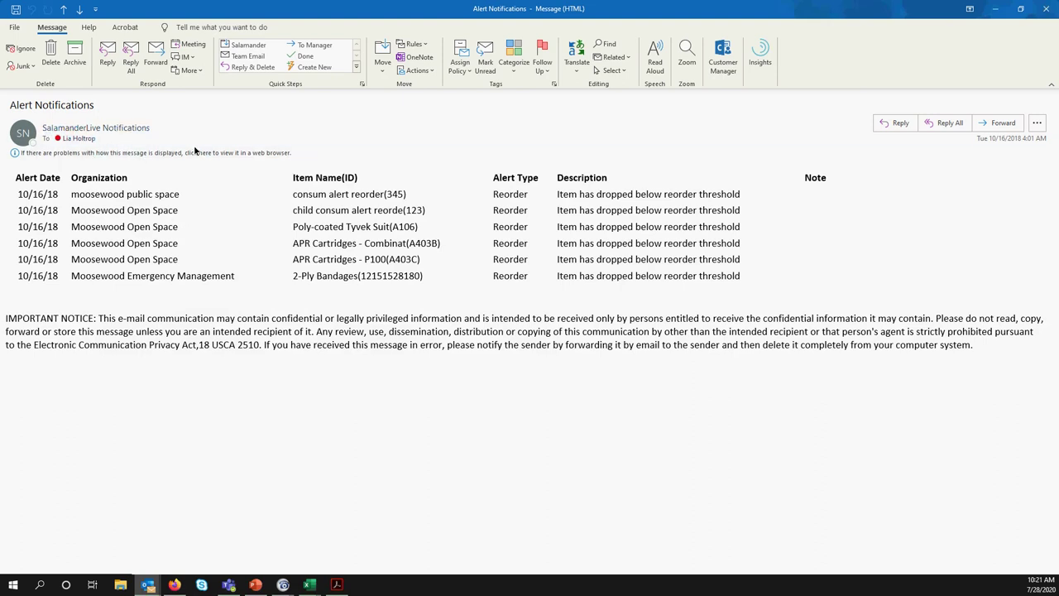
mouse_move(116, 137)
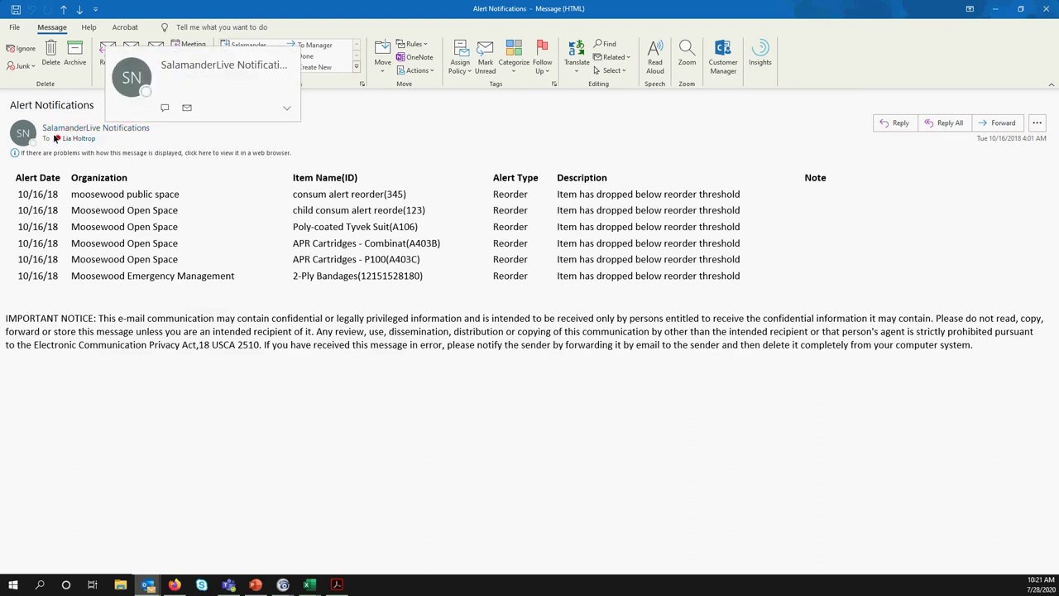
mouse_move(17, 134)
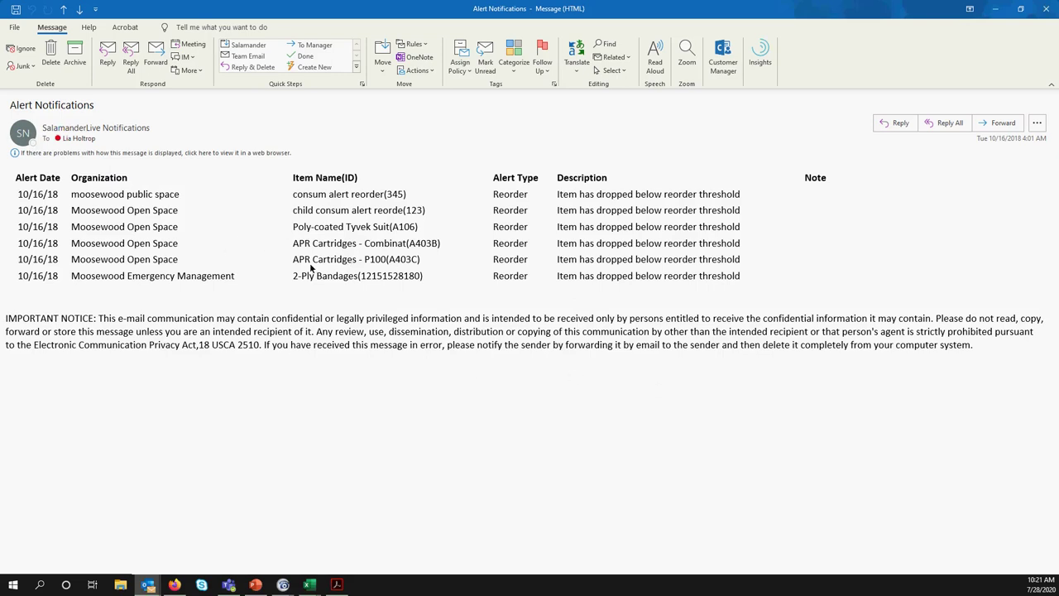
click(995, 13)
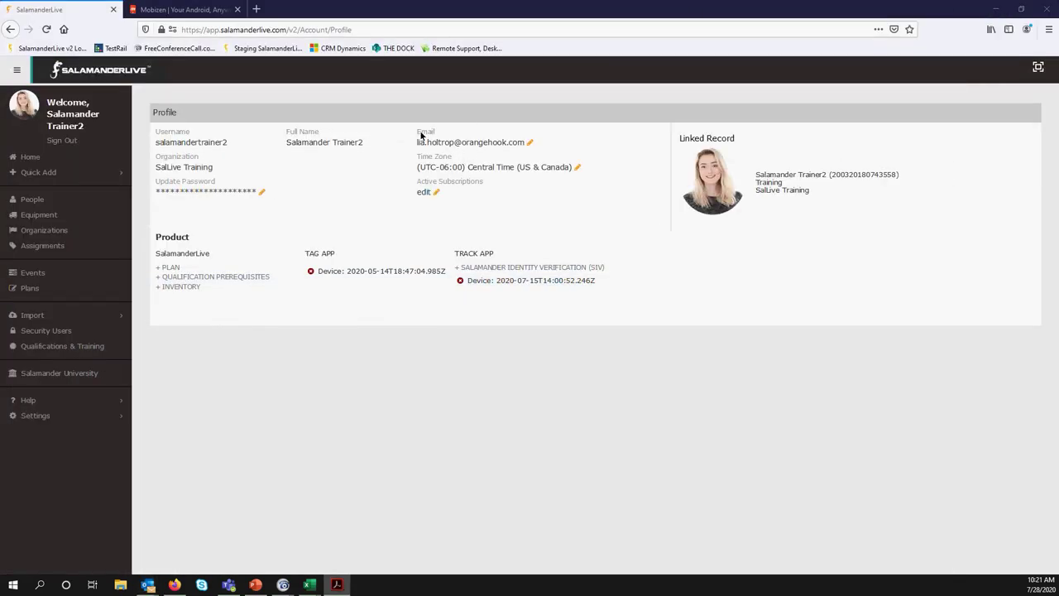
Open the Equipment Import window from the sidebar's Import menu, then close it
click(34, 317)
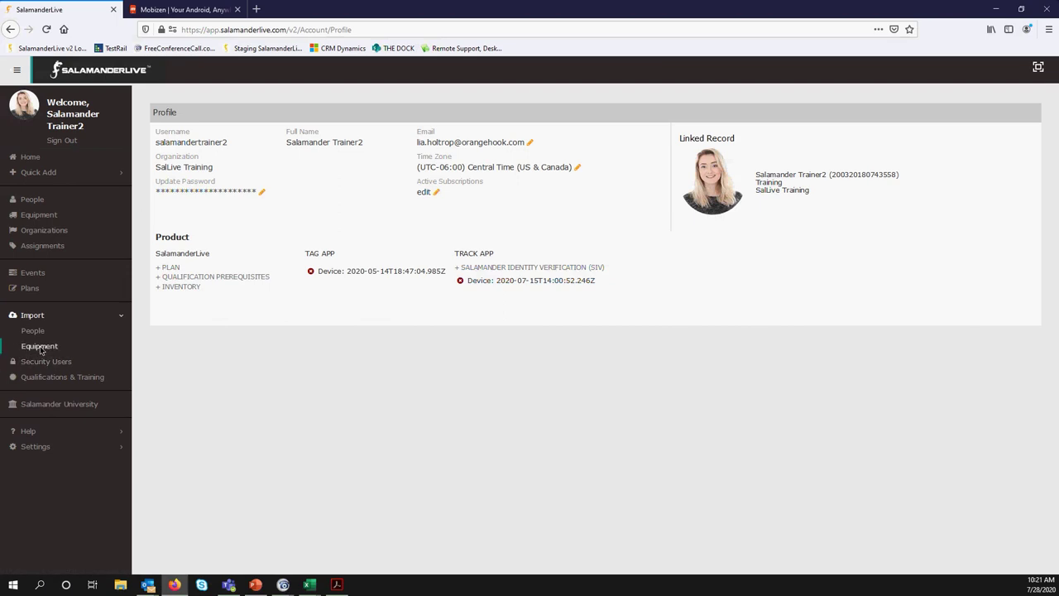
click(39, 348)
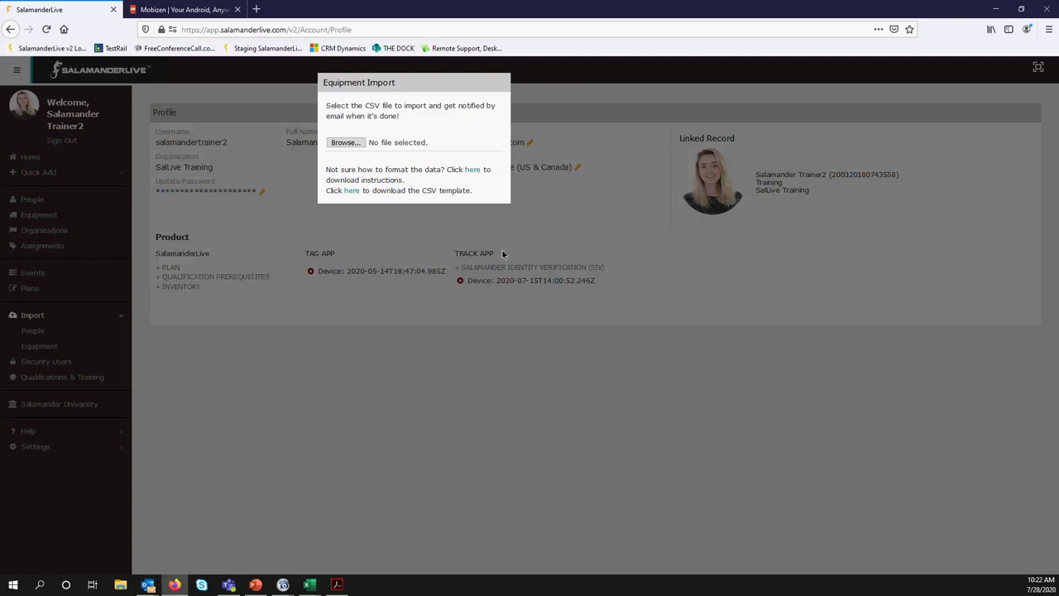
click(570, 214)
Zoom Firefox to 120% and reopen the Equipment Import window
click(1049, 29)
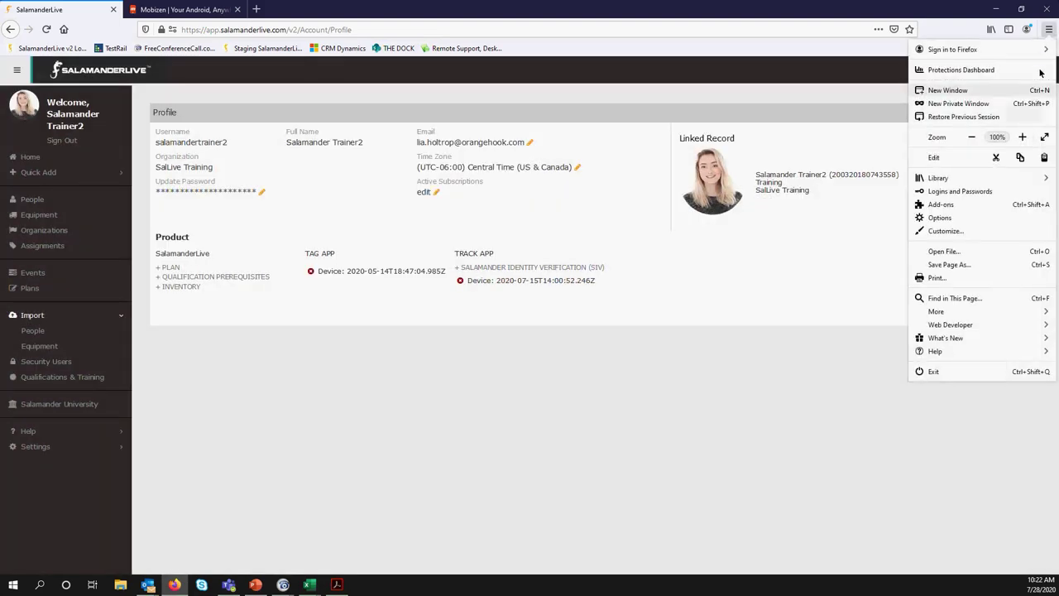
click(1023, 137)
click(1022, 137)
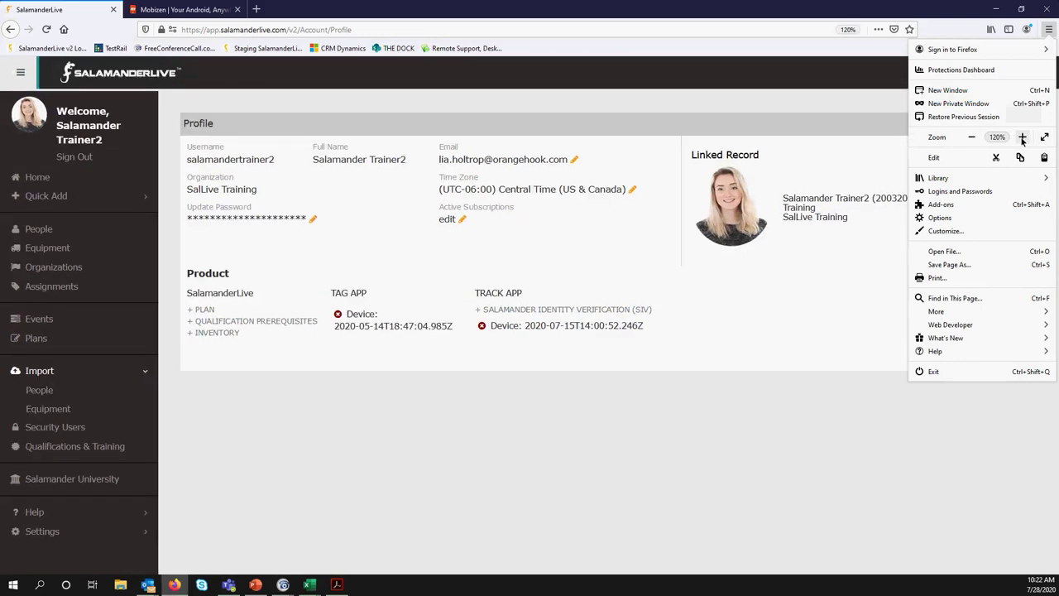
click(347, 448)
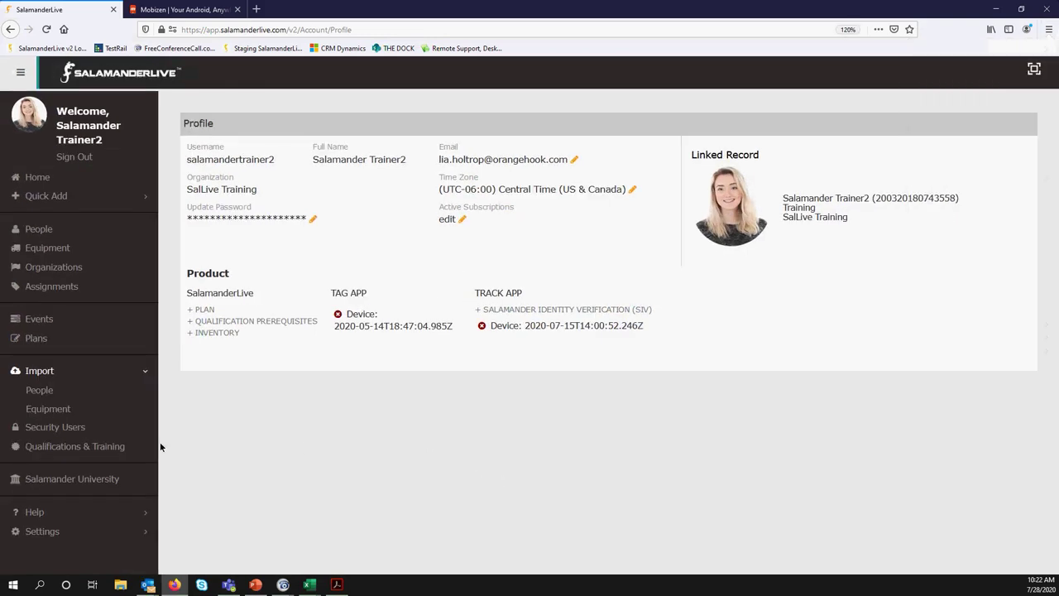
click(48, 409)
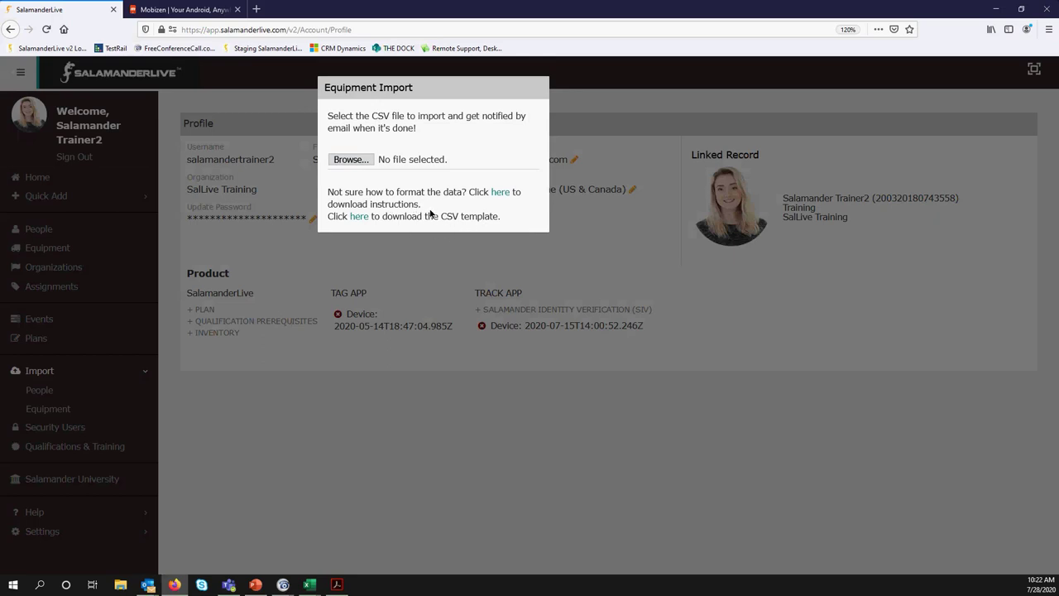
Download the equipment import CSV template, open it in Excel and maximize it
click(359, 218)
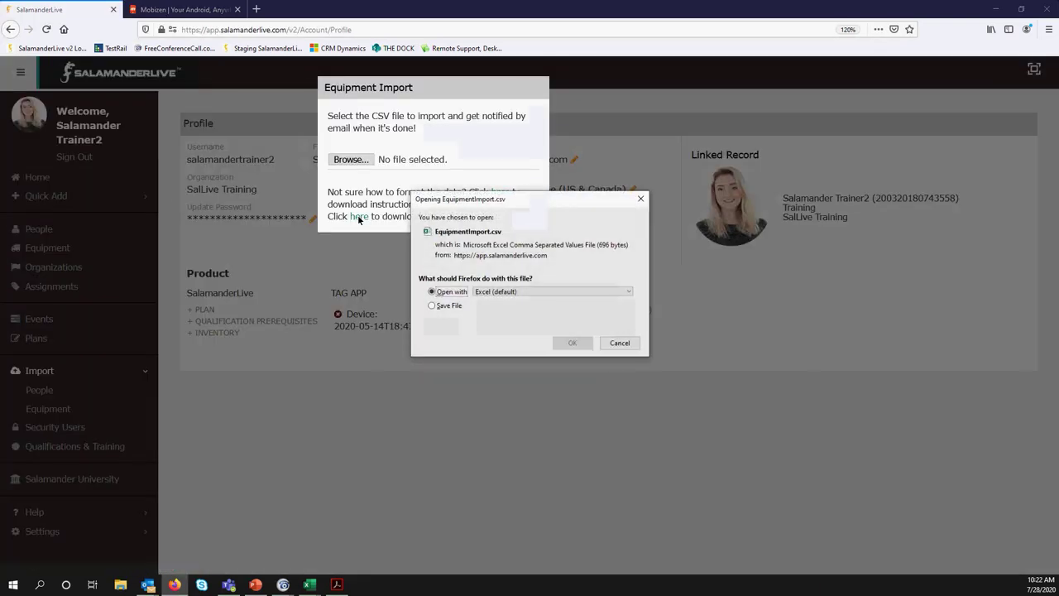
click(568, 341)
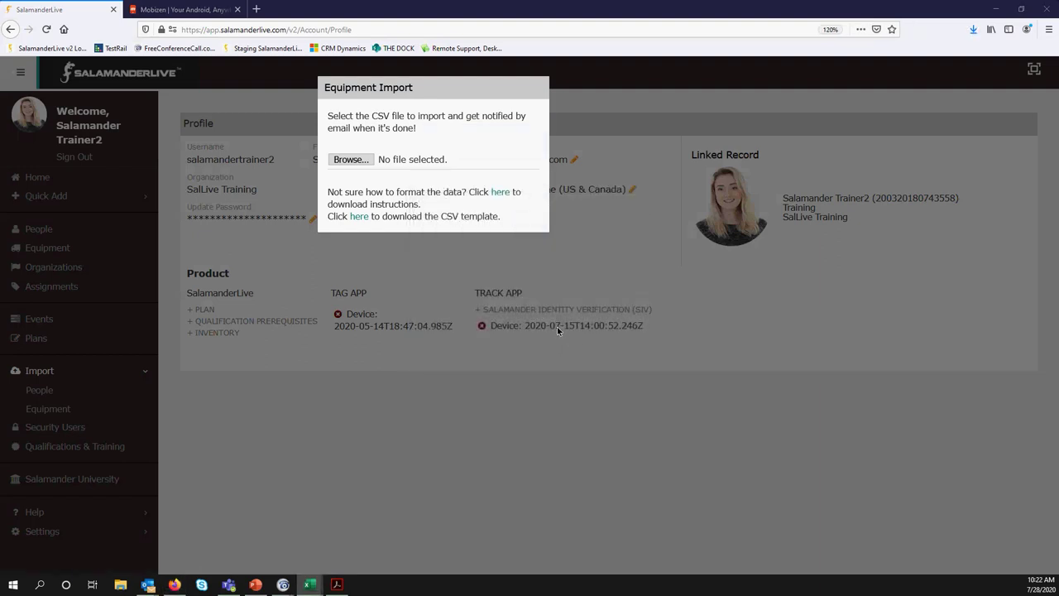
mouse_move(309, 584)
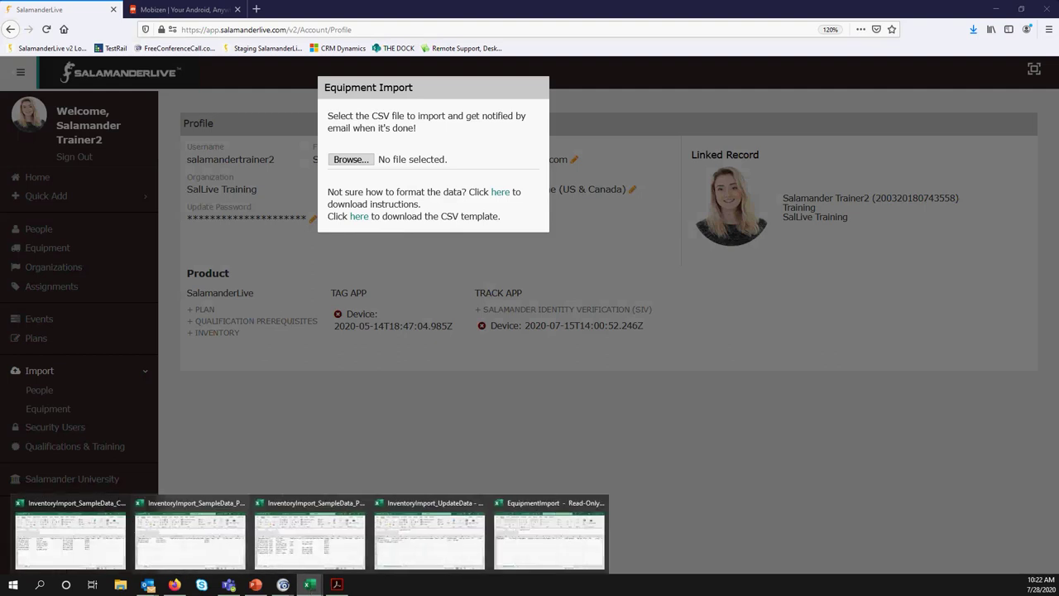
click(71, 538)
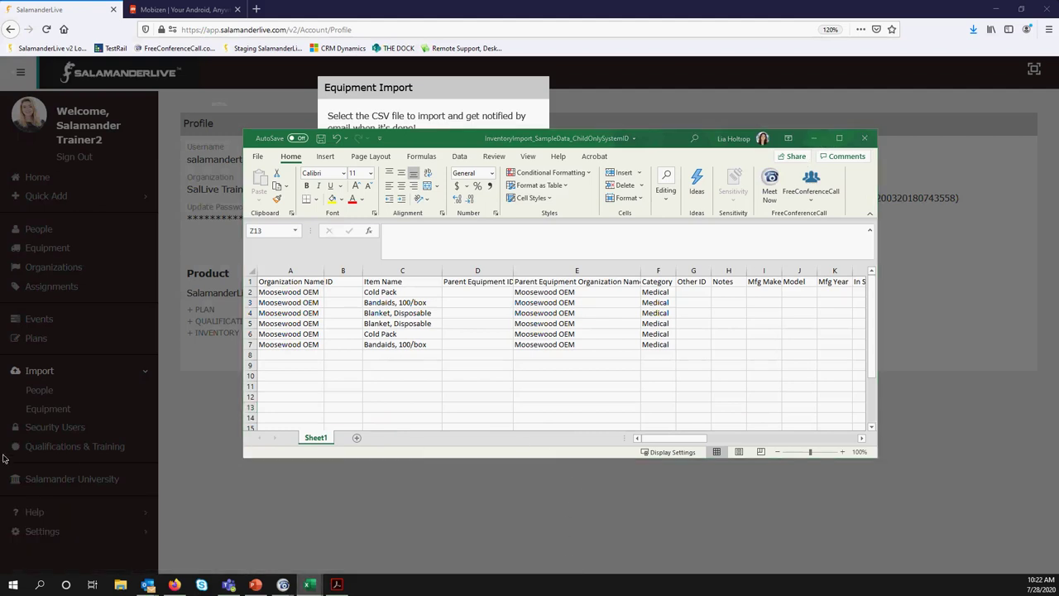
click(199, 538)
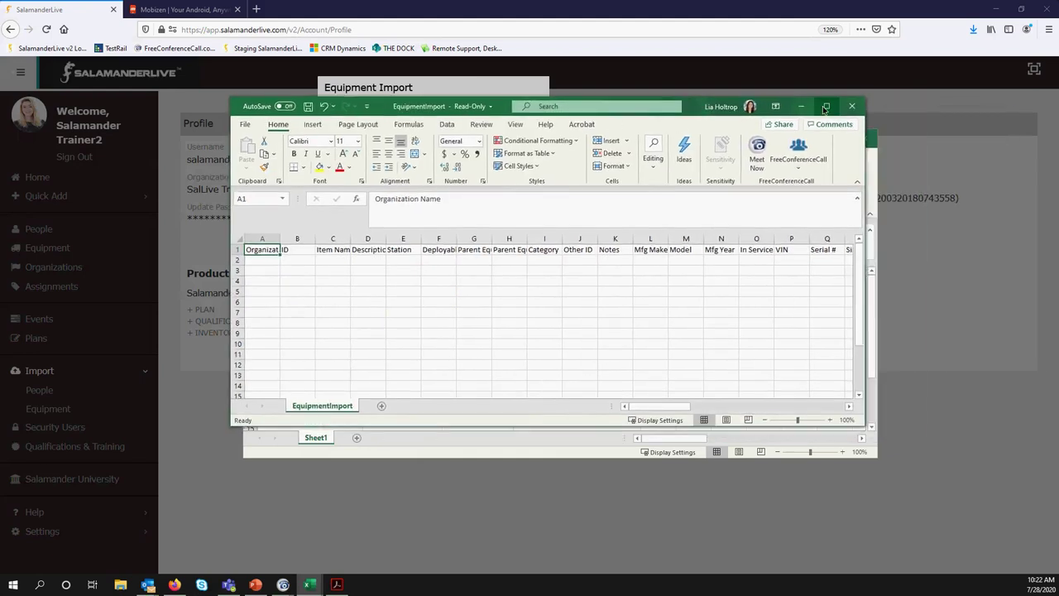
click(824, 108)
Autofit the template's columns, highlight required columns A–C, then minimize both workbooks
click(9, 145)
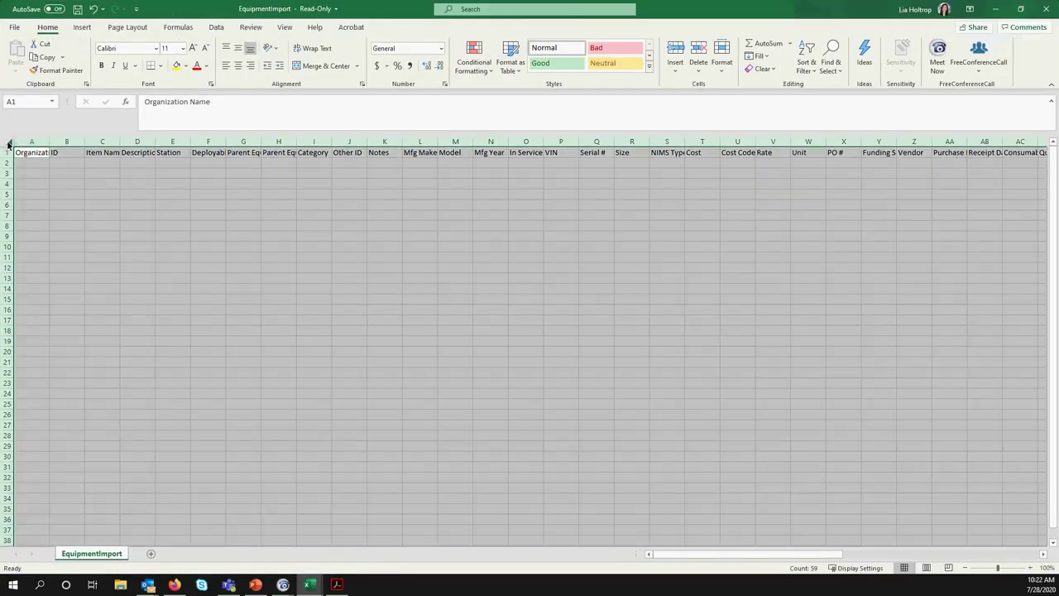
double_click(49, 142)
click(134, 235)
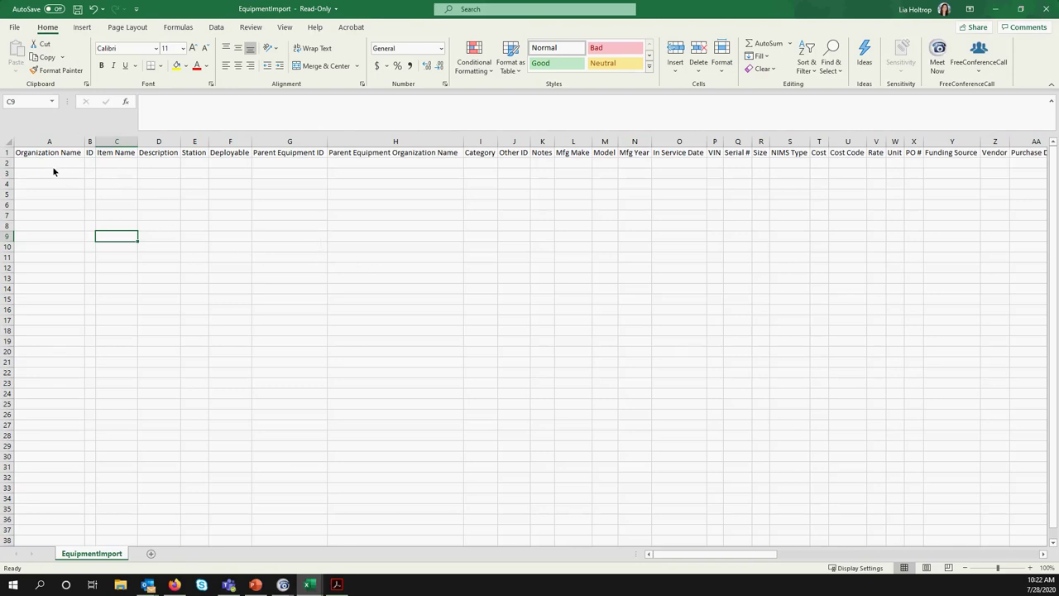
mouse_move(724, 553)
mouse_down()
mouse_move(951, 554)
mouse_move(1022, 568)
mouse_move(707, 563)
mouse_up()
drag(32, 146, 112, 145)
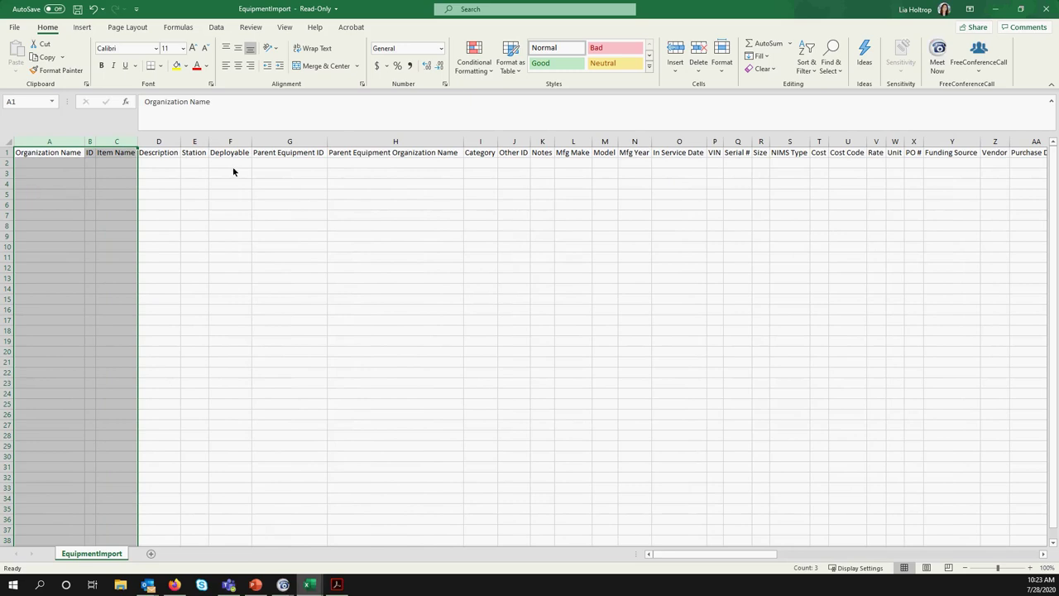
click(511, 238)
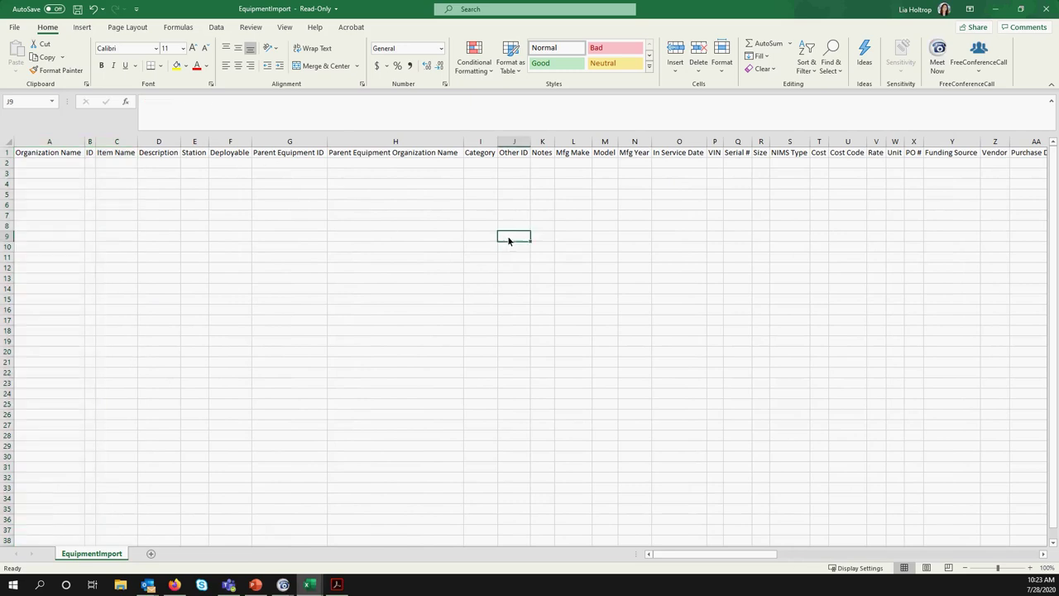
click(994, 12)
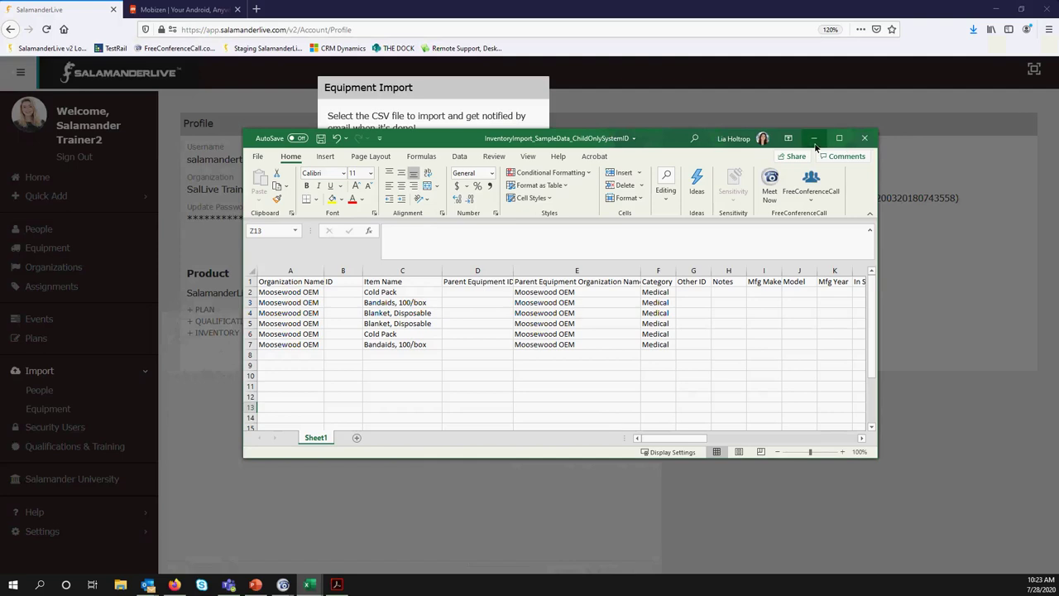
click(818, 135)
Open EquipmentImportQuickRefGuide_v2.1.pdf full-screen and scroll through its format requirements and supported-columns table
click(500, 191)
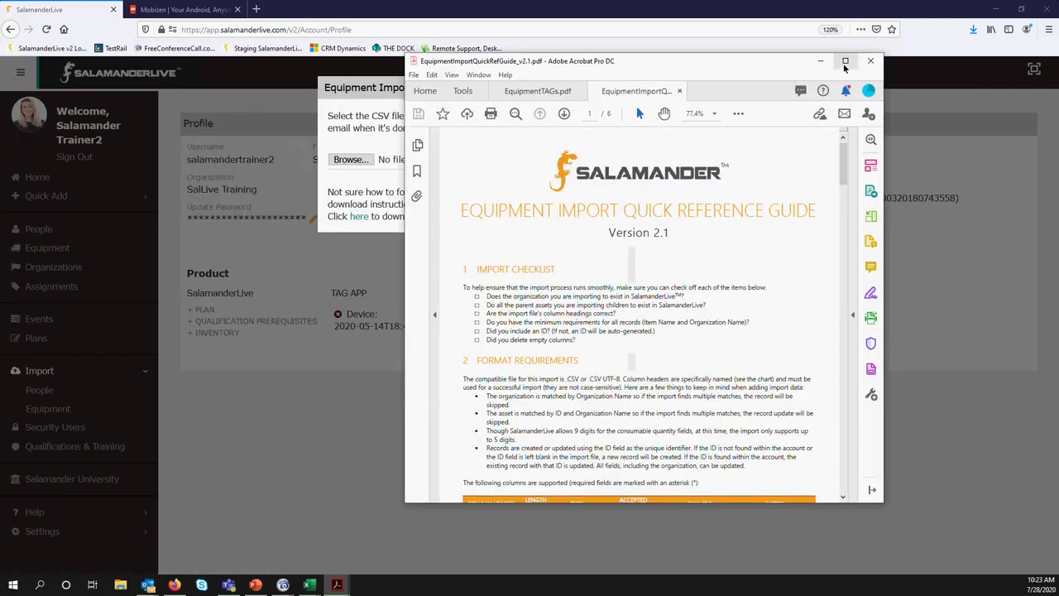
click(844, 64)
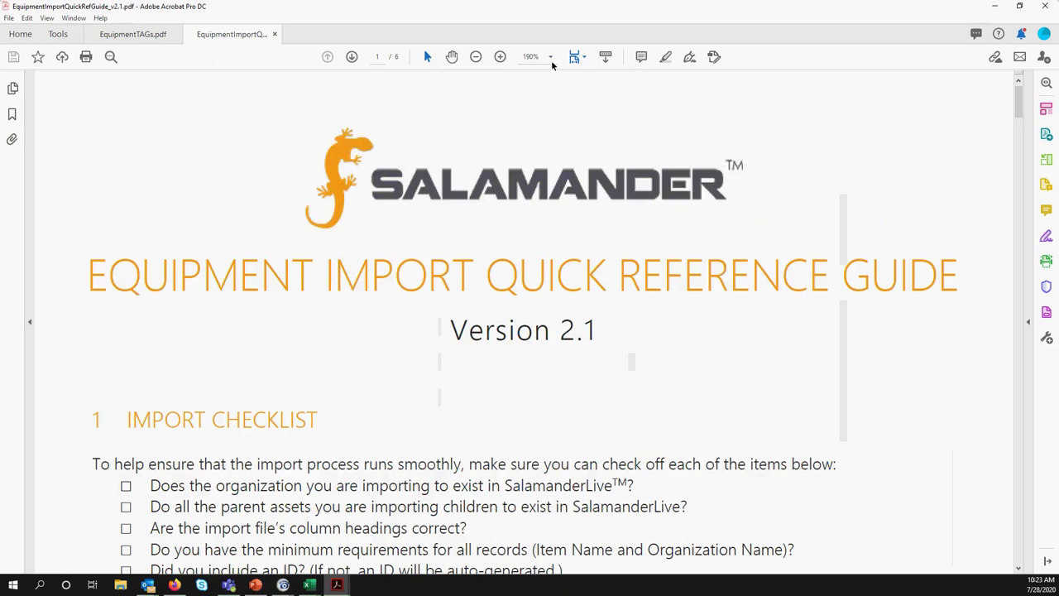
scroll(541, 374, down, 3)
scroll(543, 376, down, 4)
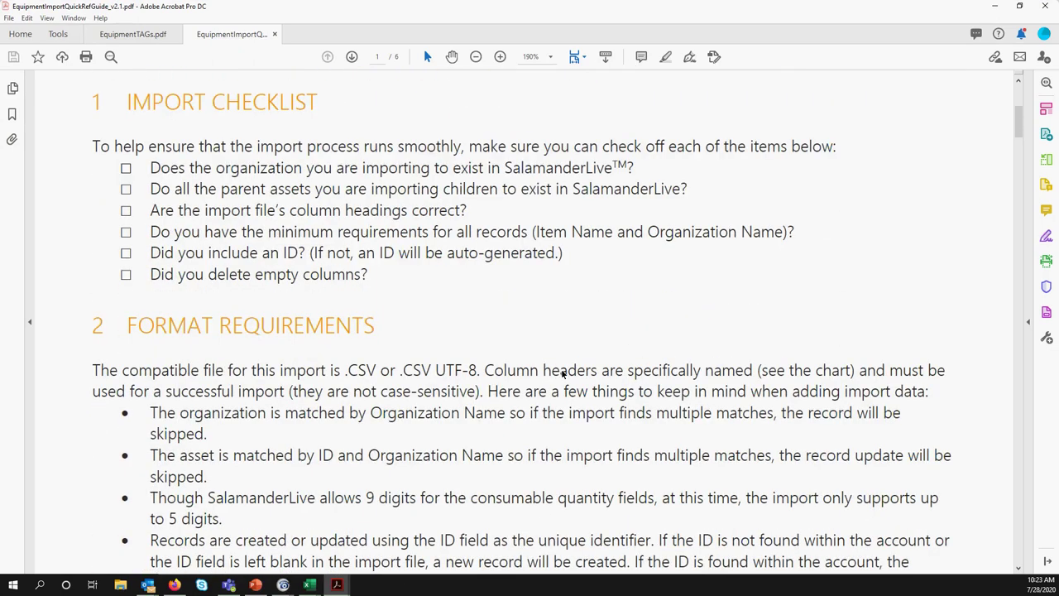
scroll(563, 374, down, 3)
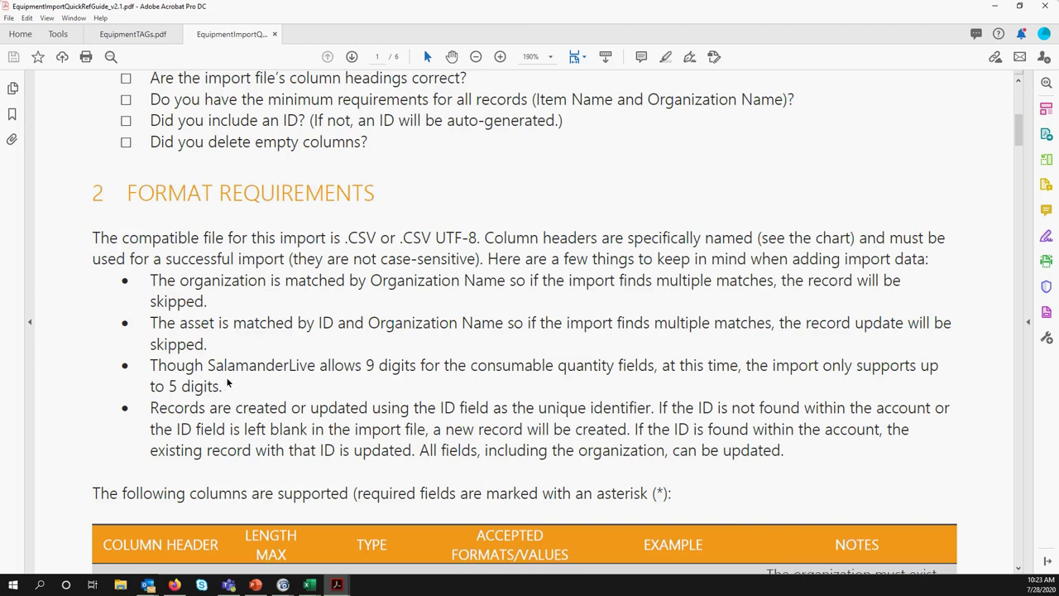
scroll(231, 381, up, 3)
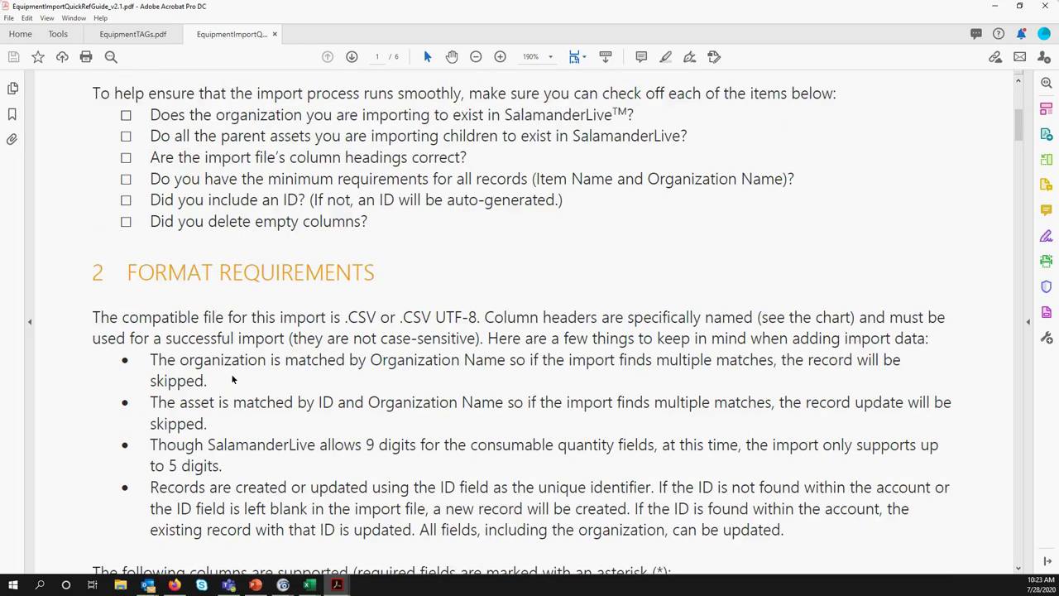
scroll(298, 368, down, 3)
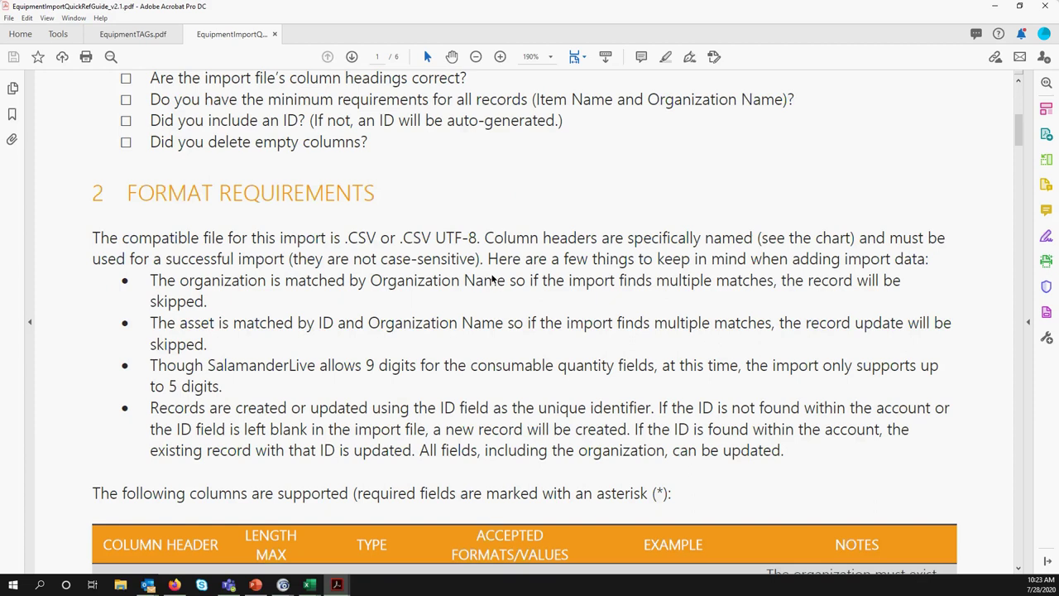
scroll(494, 279, down, 5)
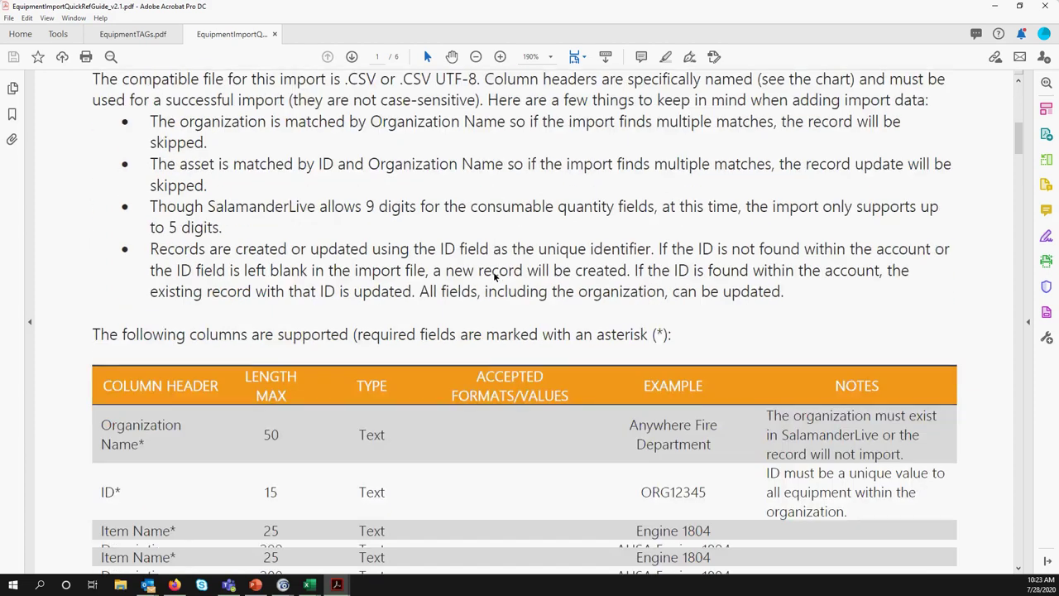
scroll(497, 278, down, 1)
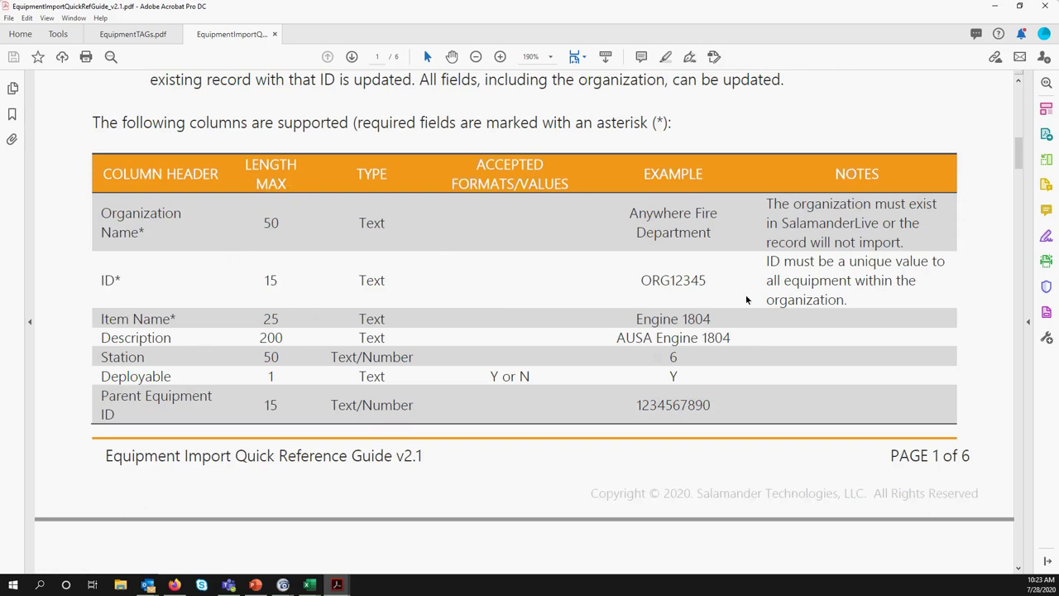
scroll(774, 304, down, 6)
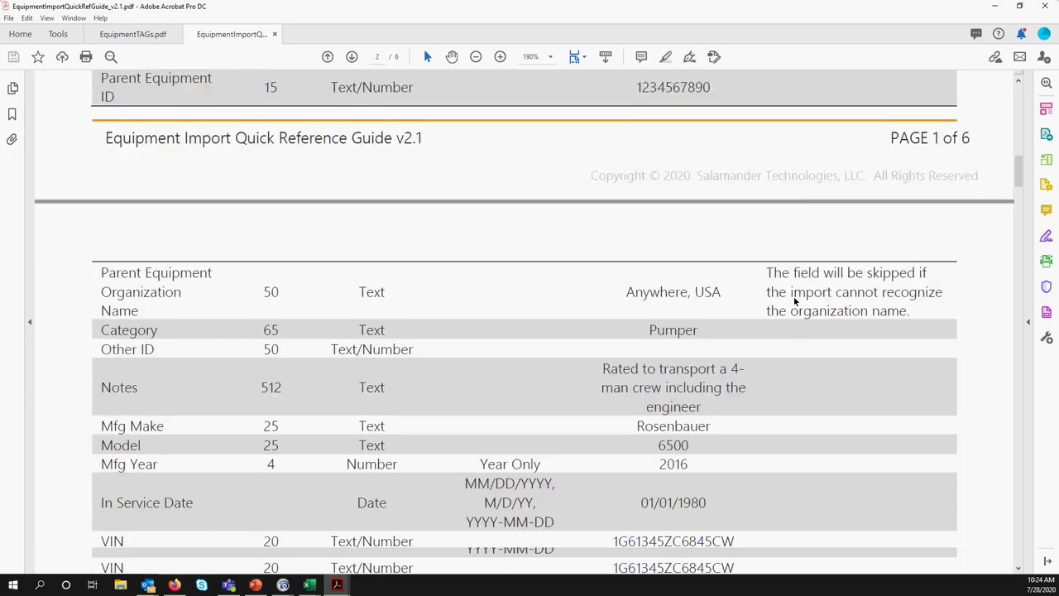
Page ahead to page 4, return to page 3, and scroll to Workflow 1's example table
scroll(795, 302, down, 3)
drag(1018, 189, 1017, 159)
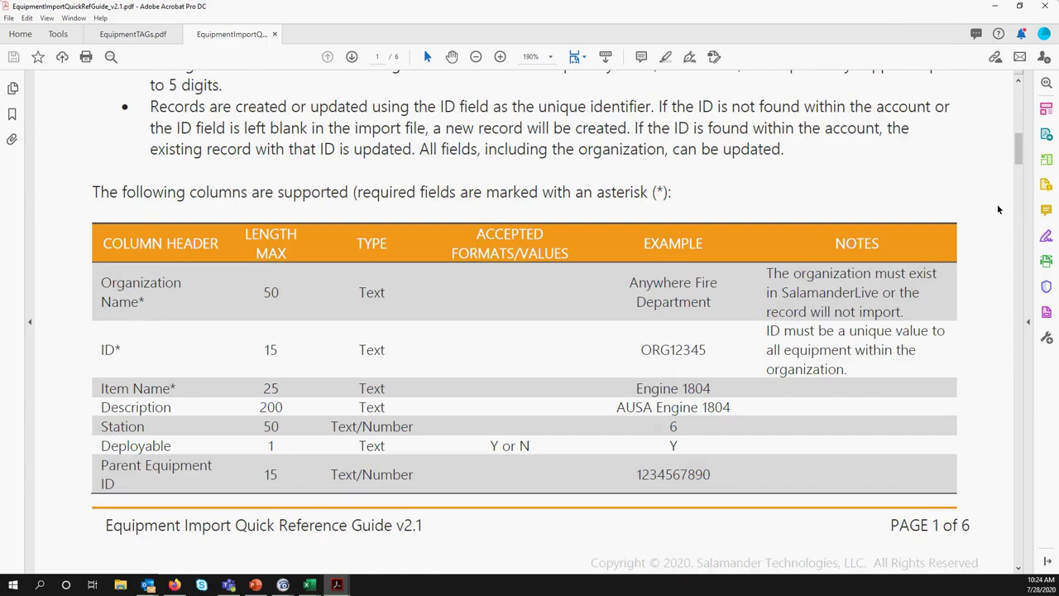
click(352, 56)
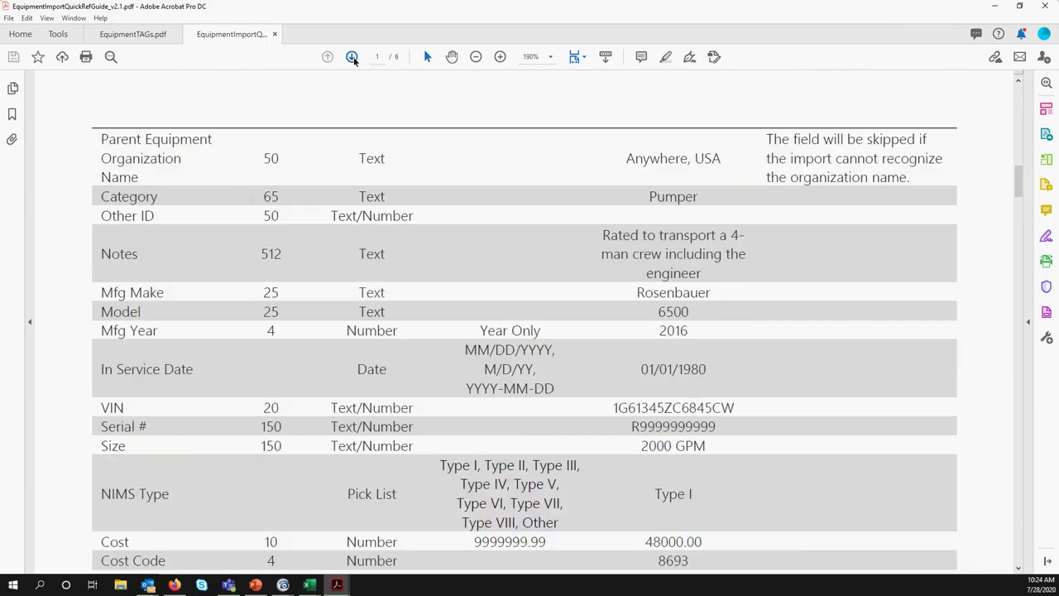
click(352, 56)
click(352, 56)
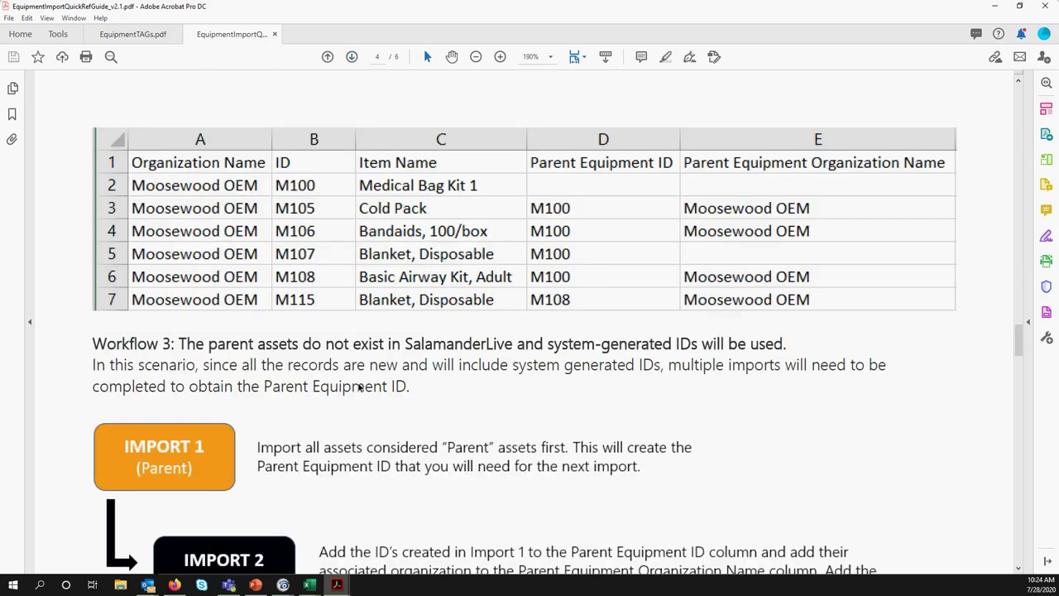
click(327, 56)
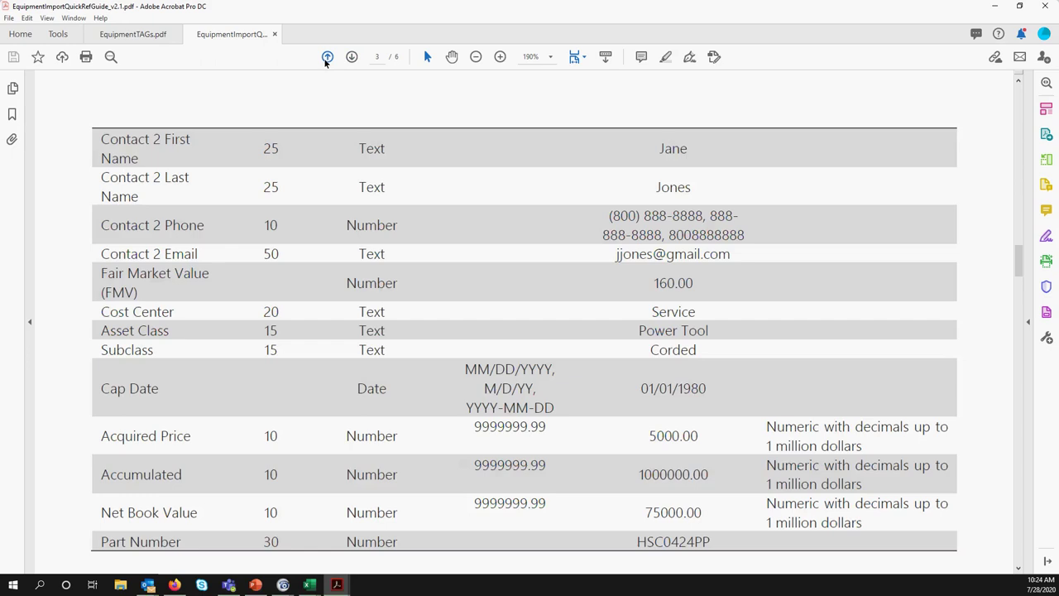
scroll(680, 220, down, 5)
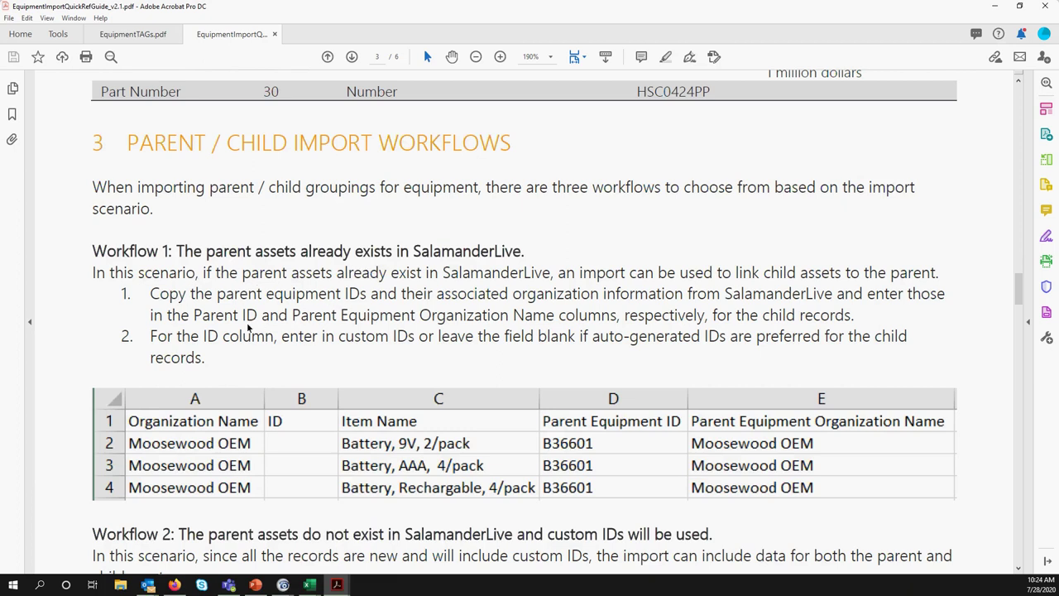
scroll(259, 402, down, 1)
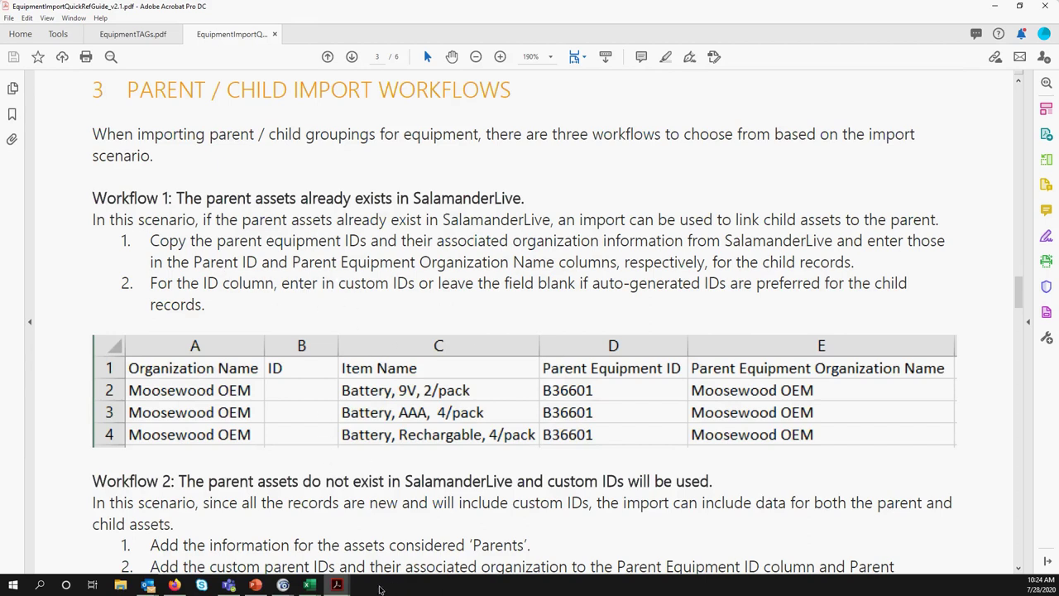
Maximize the ChildOnlySystemID workbook, zoom in, and select Parent Equipment ID cell D2
click(315, 589)
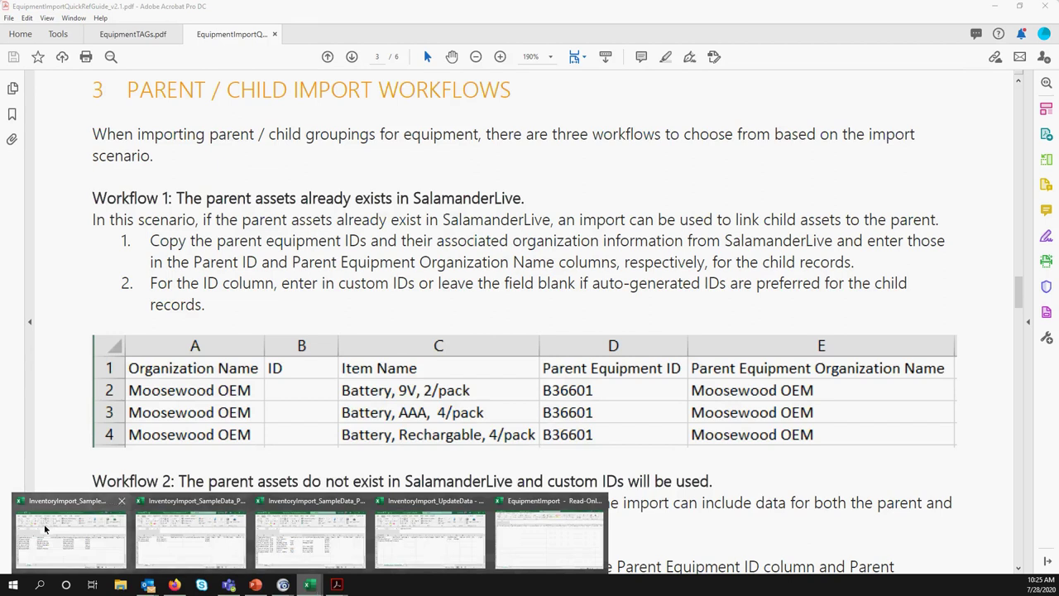
click(70, 538)
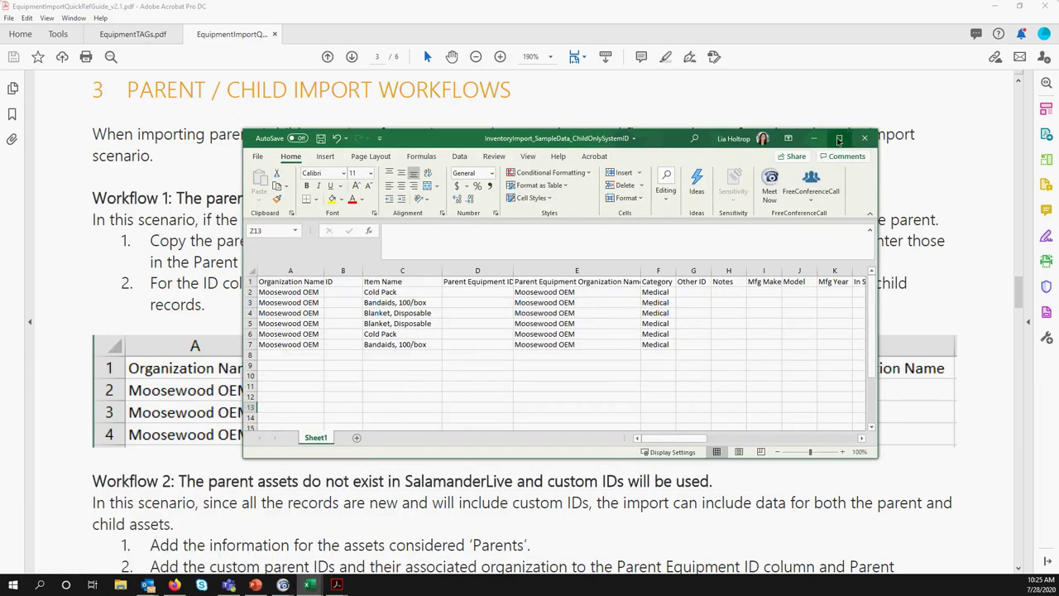
click(839, 138)
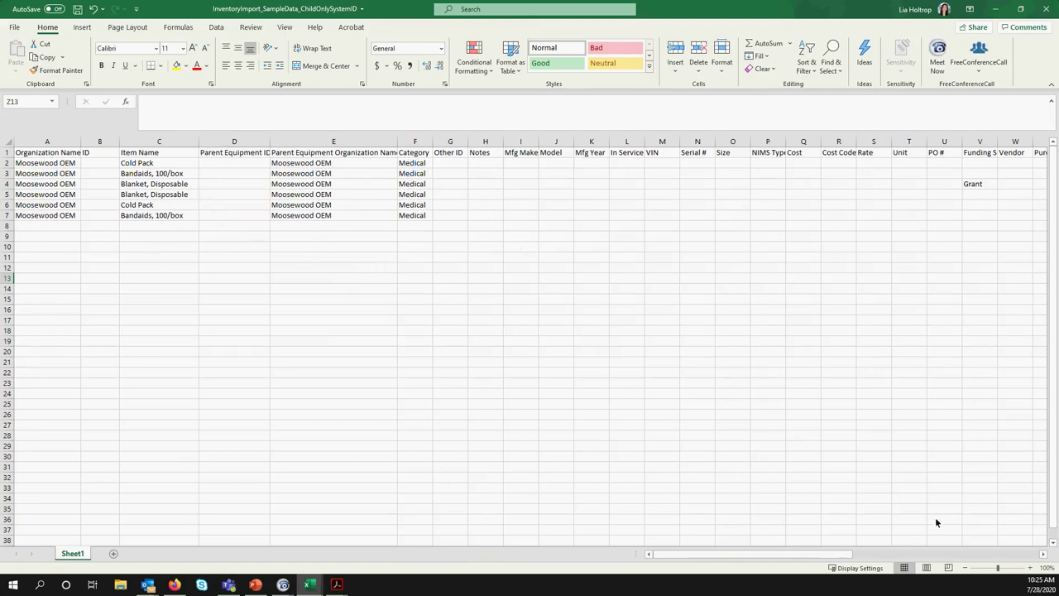
click(1030, 568)
click(1030, 568)
click(1030, 568)
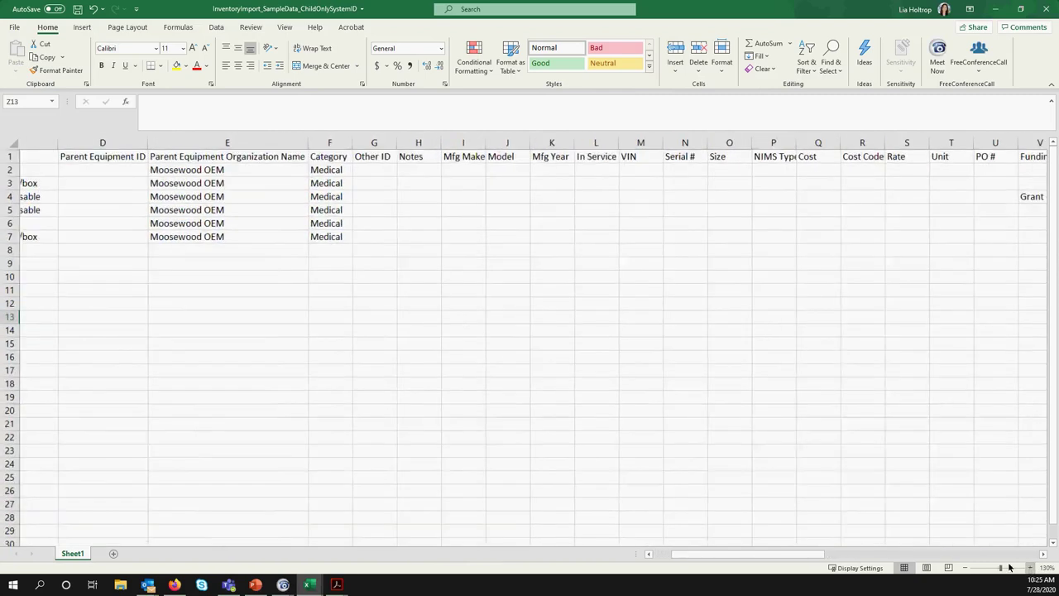
drag(819, 554, 745, 554)
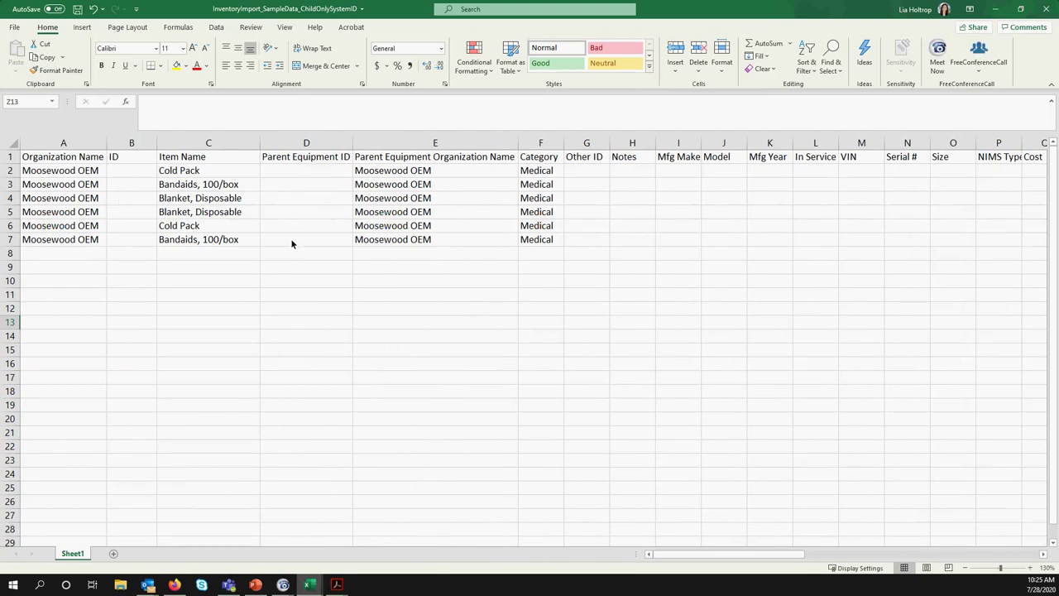
click(282, 170)
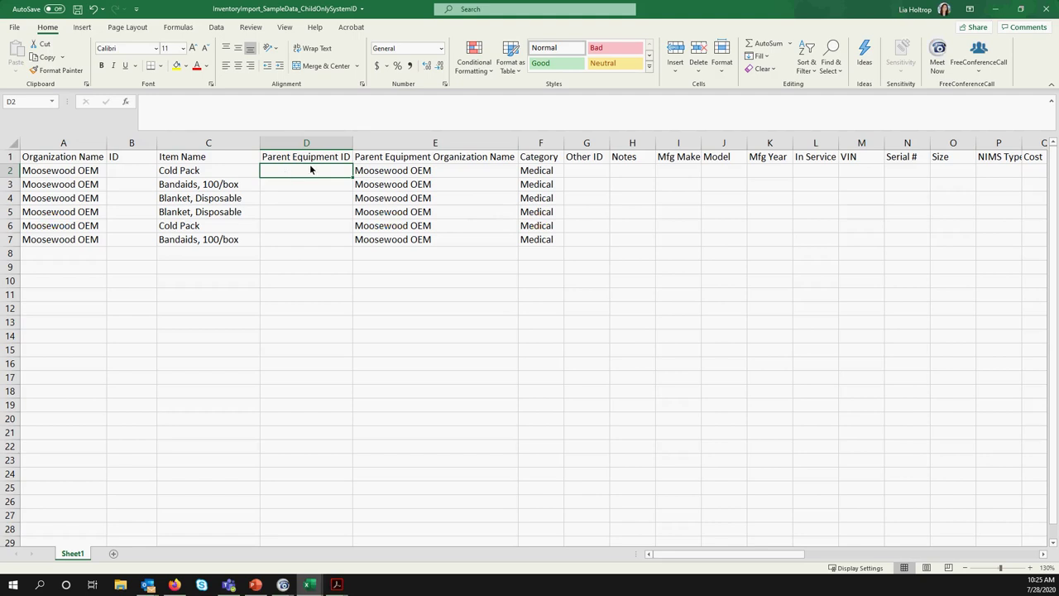
Close the Equipment Import dialog, view the Equipment list's reports, then minimize Firefox
click(174, 584)
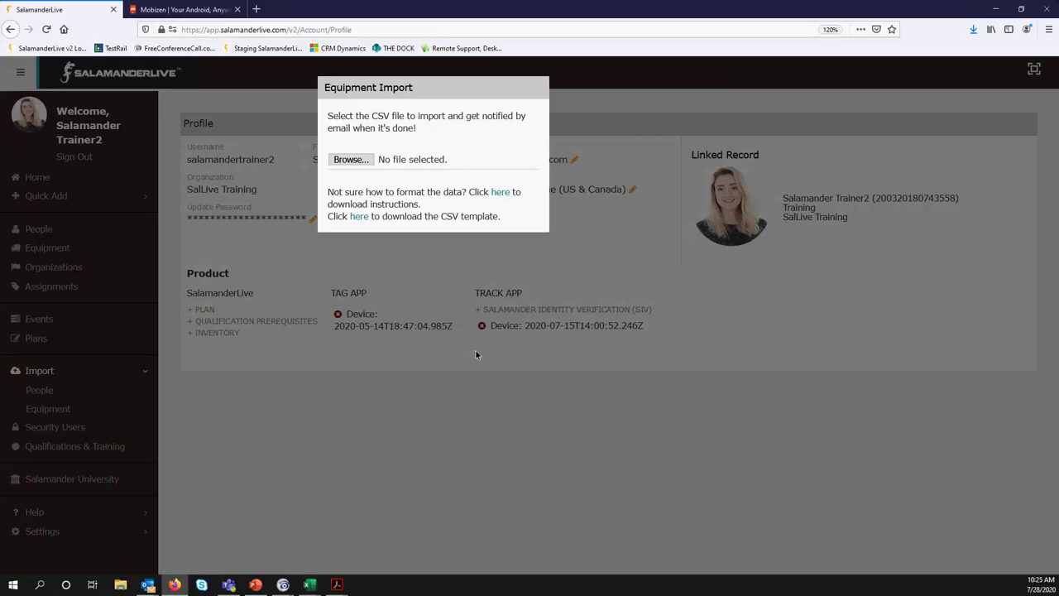
click(432, 264)
click(49, 250)
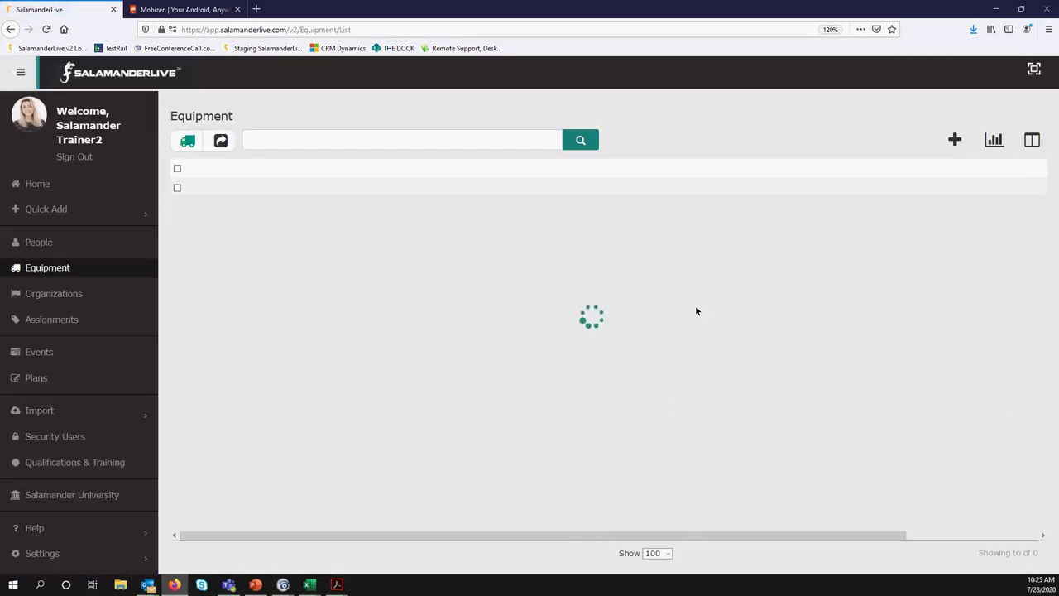
click(994, 140)
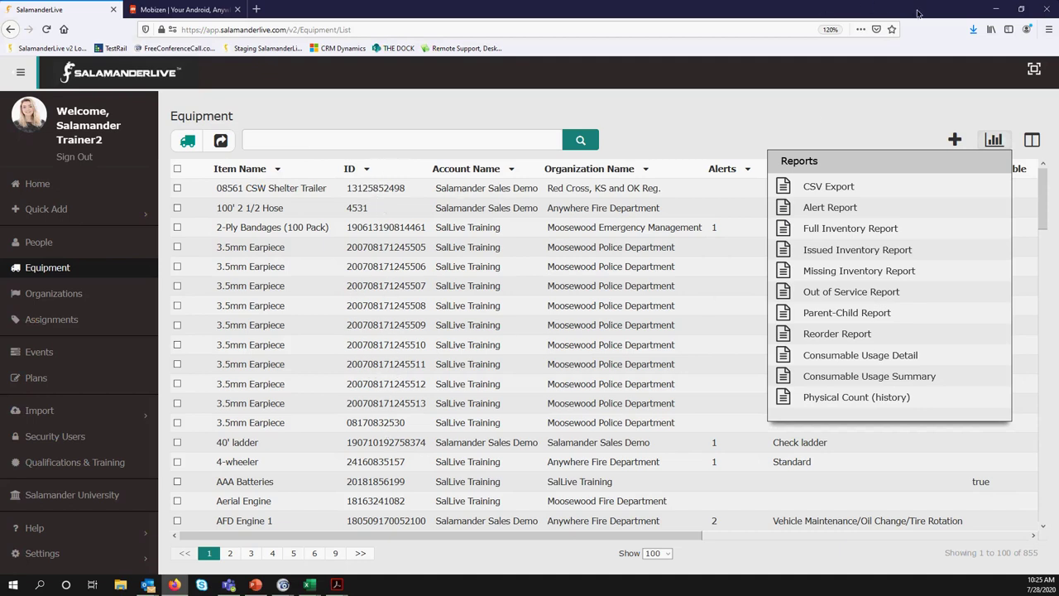
click(996, 8)
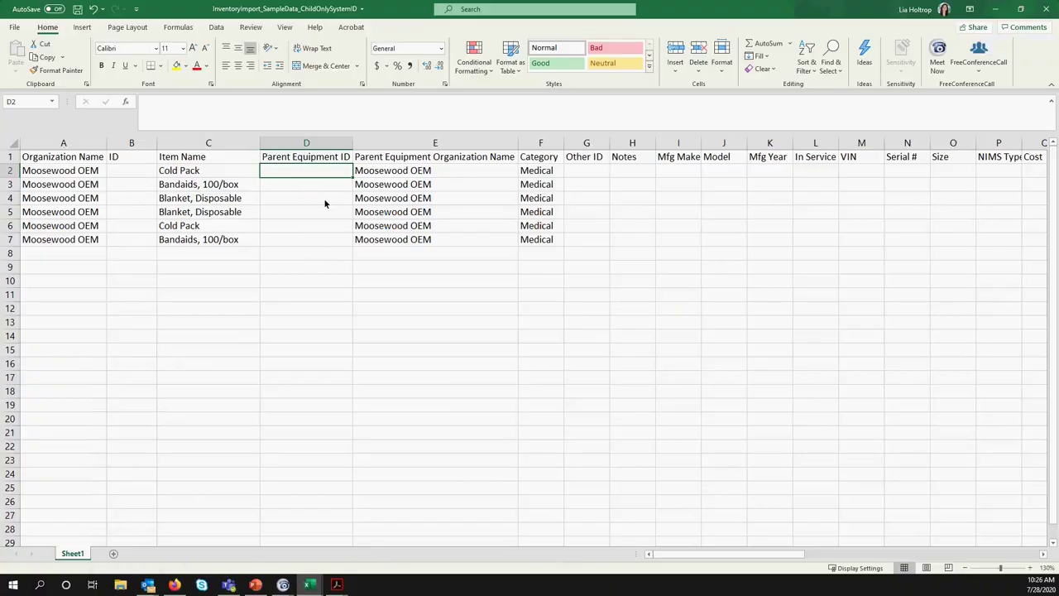
Select InventoryImport_SampleData as the file in SalamanderLive's Equipment Import dialog
click(175, 584)
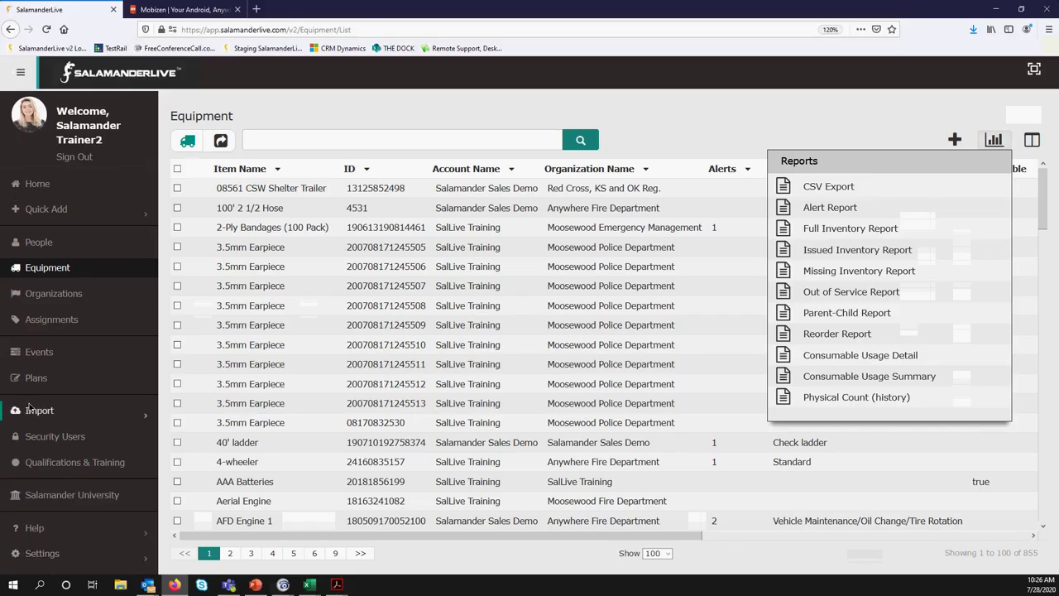
click(39, 411)
click(49, 463)
click(355, 147)
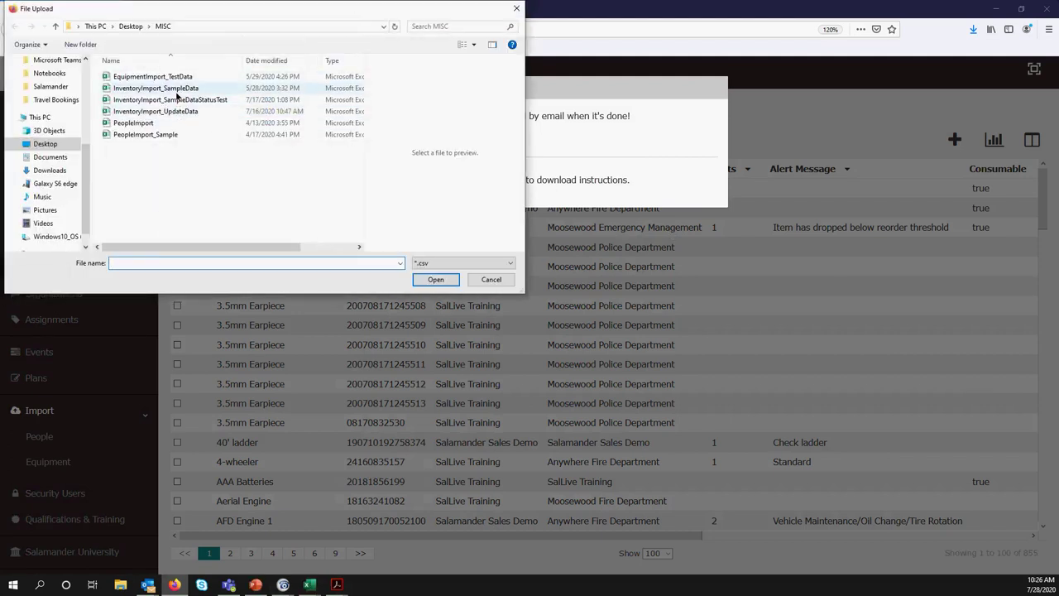
double_click(173, 89)
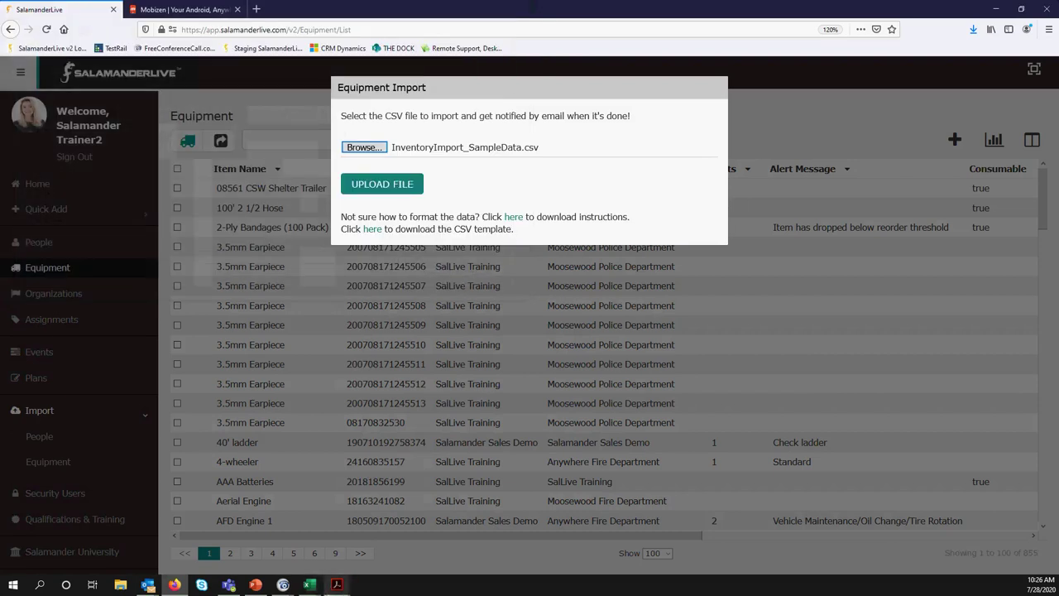
Bring the QuickRefGuide PDF forward and scroll to Workflow 2's custom-ID steps
mouse_move(337, 584)
click(394, 534)
scroll(322, 448, down, 4)
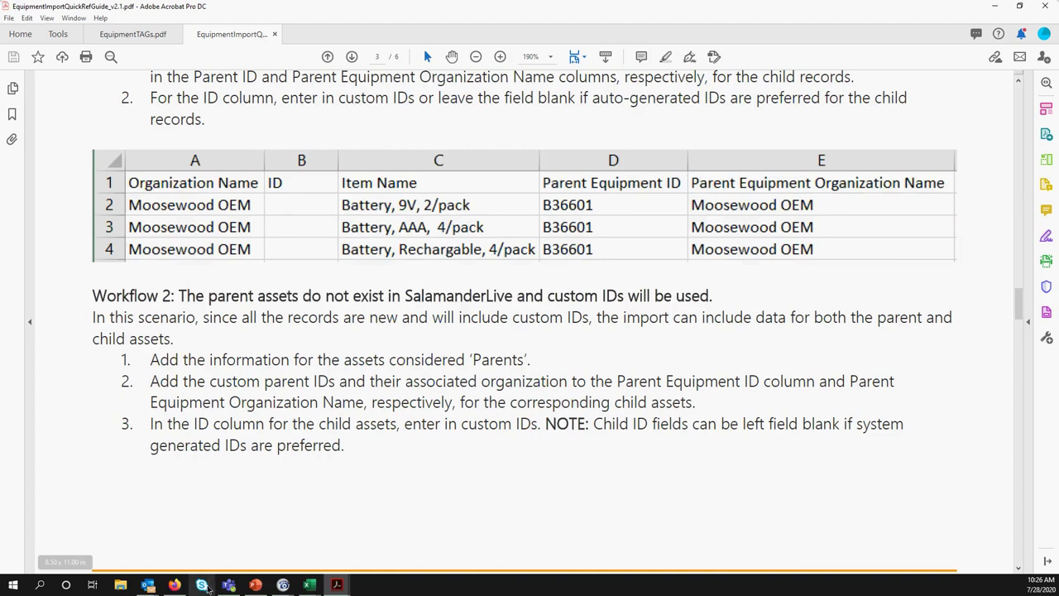
Switch to the InventoryImport_SampleData_ParentSystemID Excel workbook over the Acrobat guide
click(308, 585)
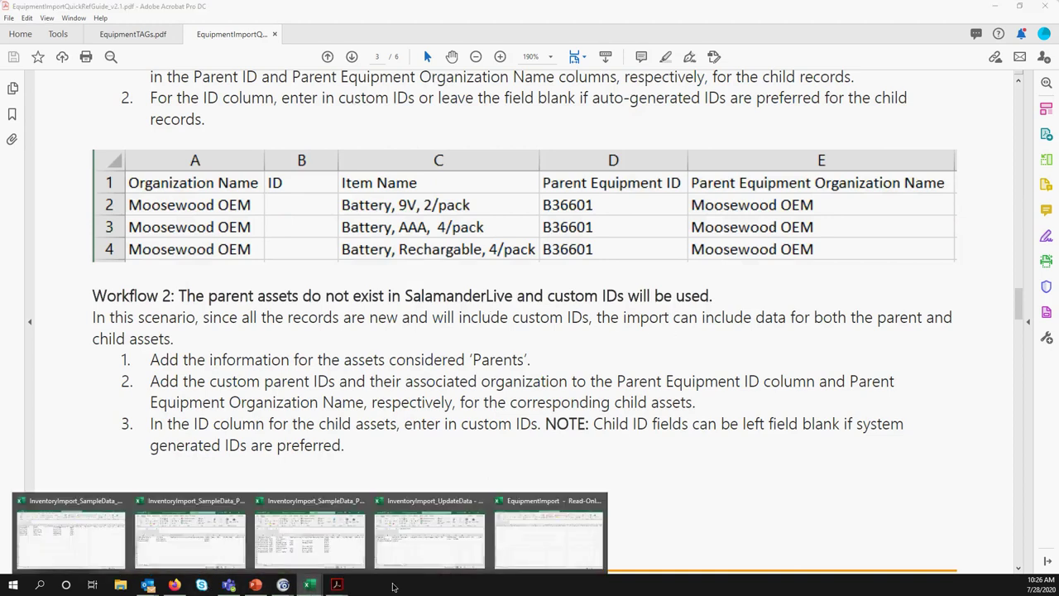
mouse_move(530, 552)
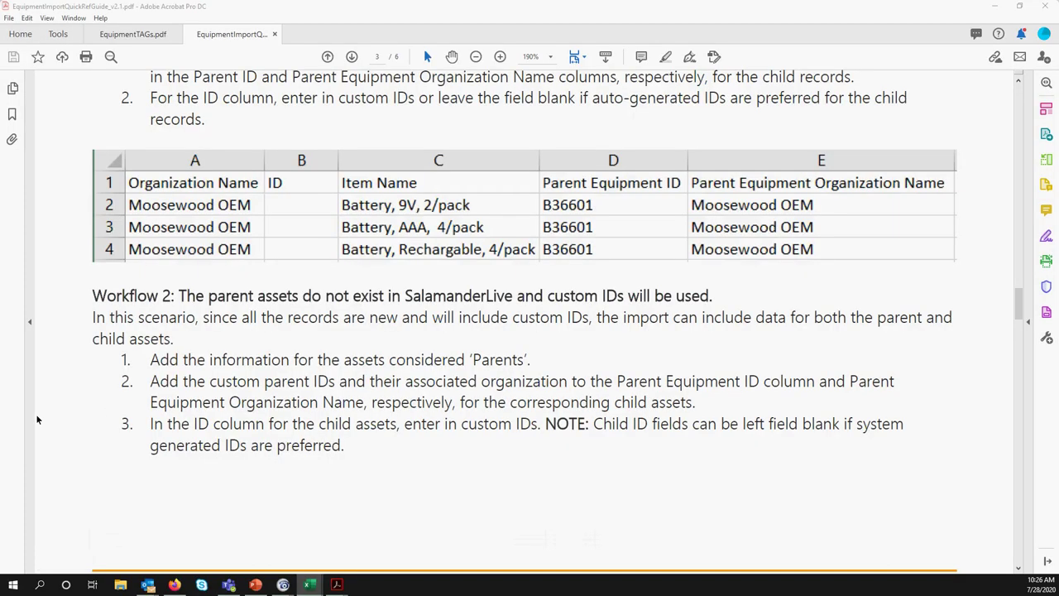
key(alt+Tab)
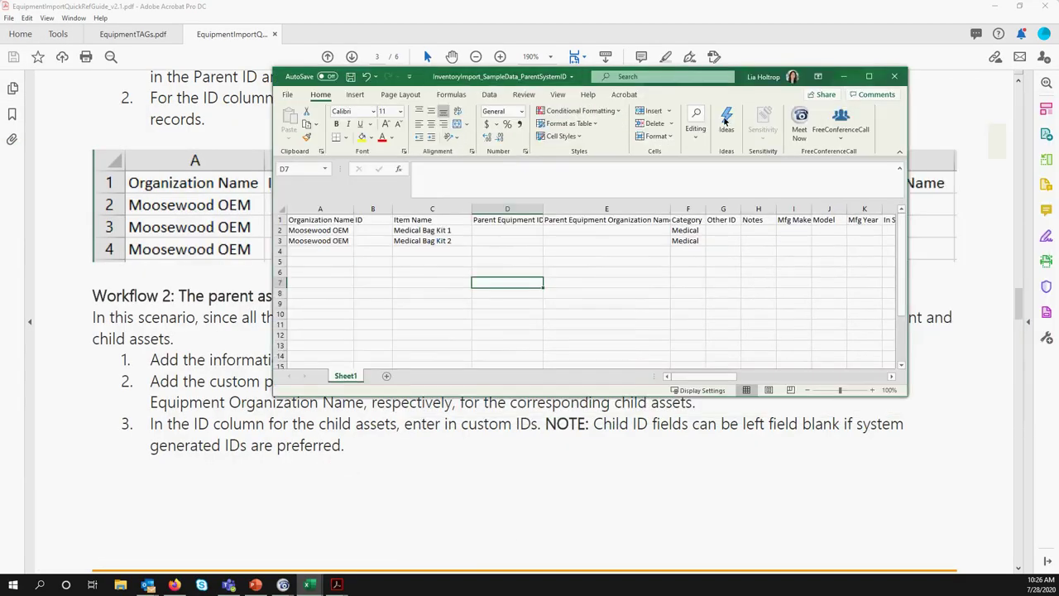
Maximize the workbook and enter IDs 123456 in B2 and 1234567 in B3
click(869, 76)
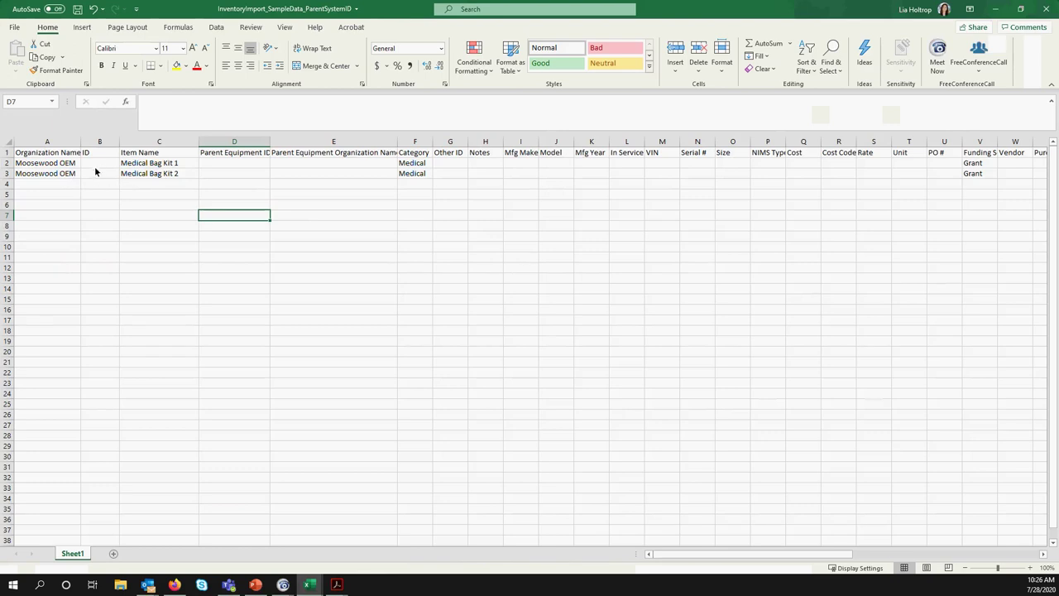
click(103, 165)
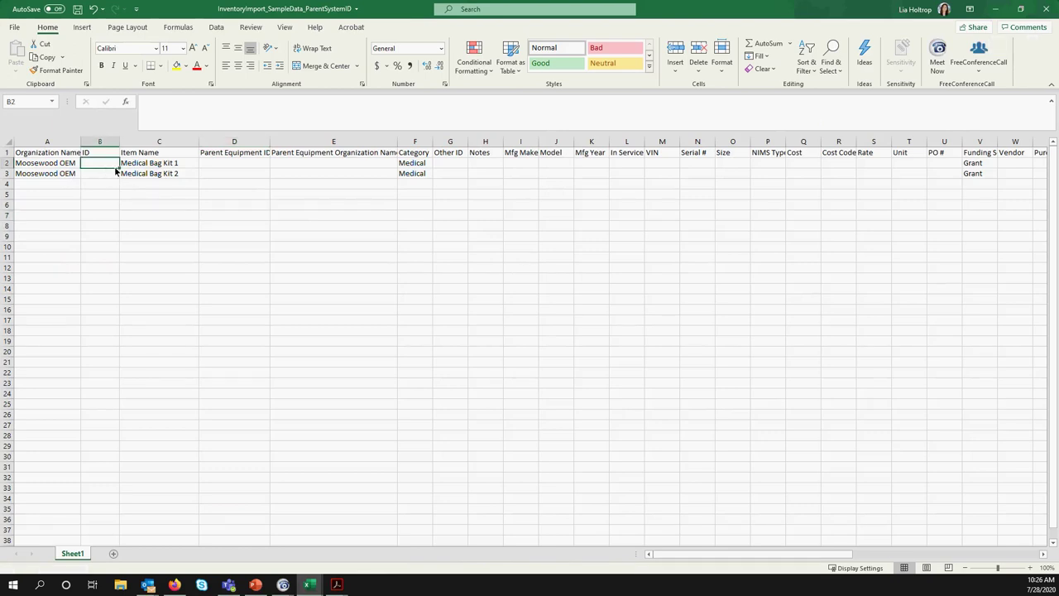
text(123456)
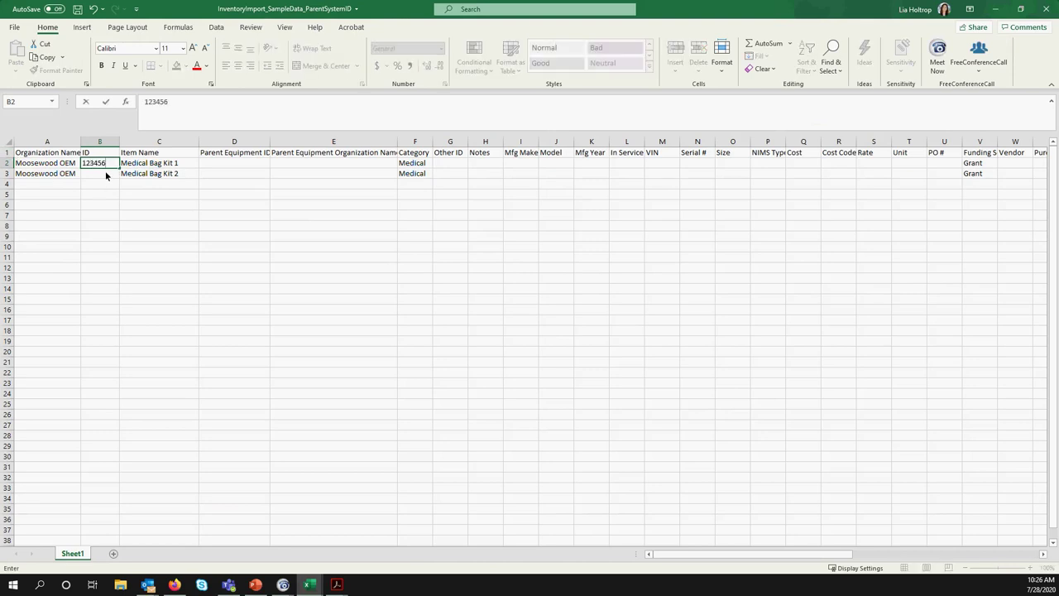
click(109, 175)
text(1234567)
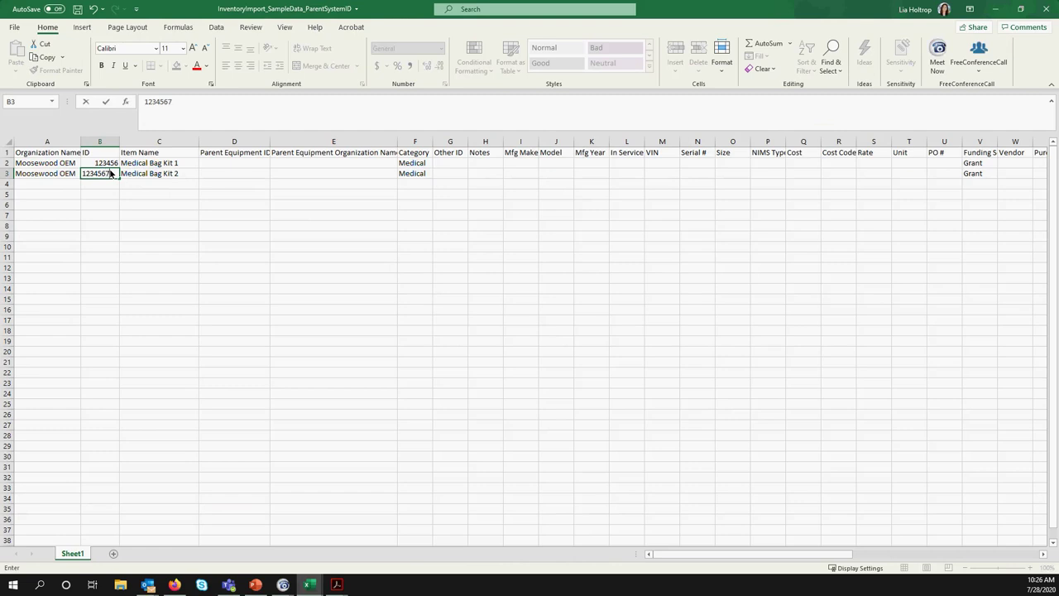
click(115, 229)
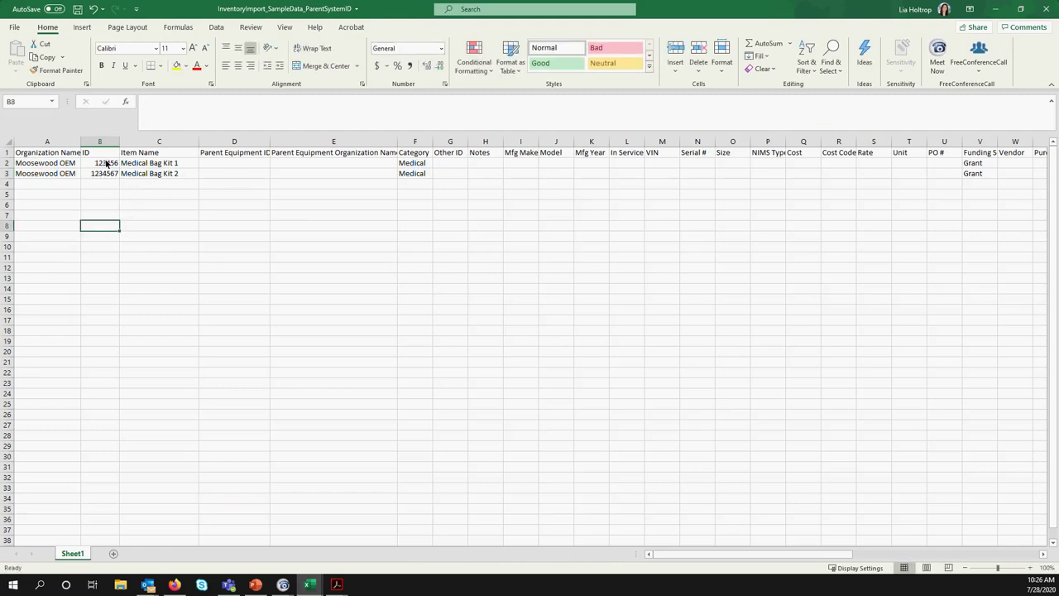
mouse_move(311, 585)
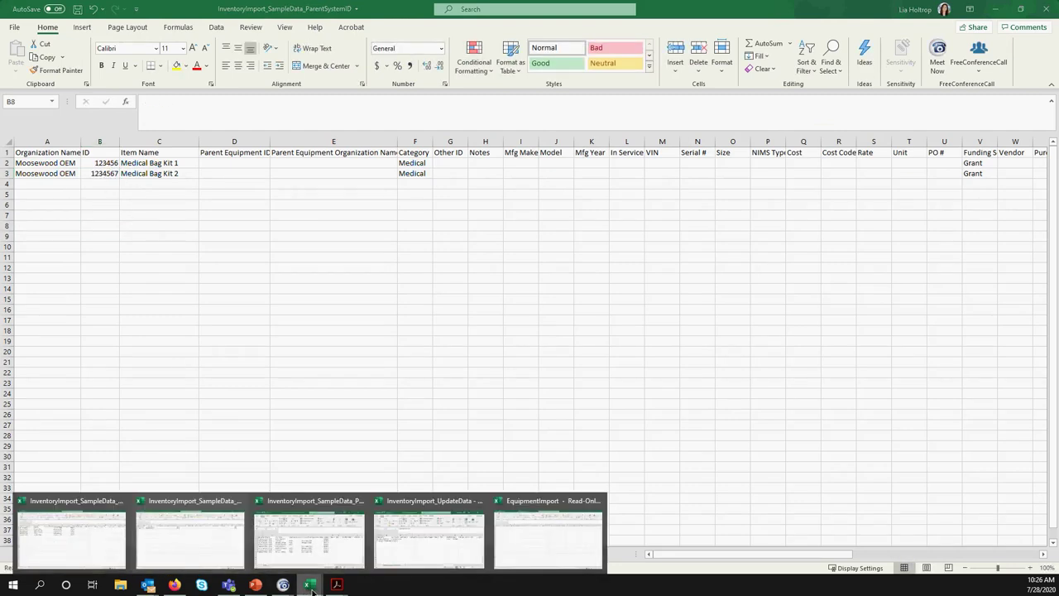
mouse_move(328, 553)
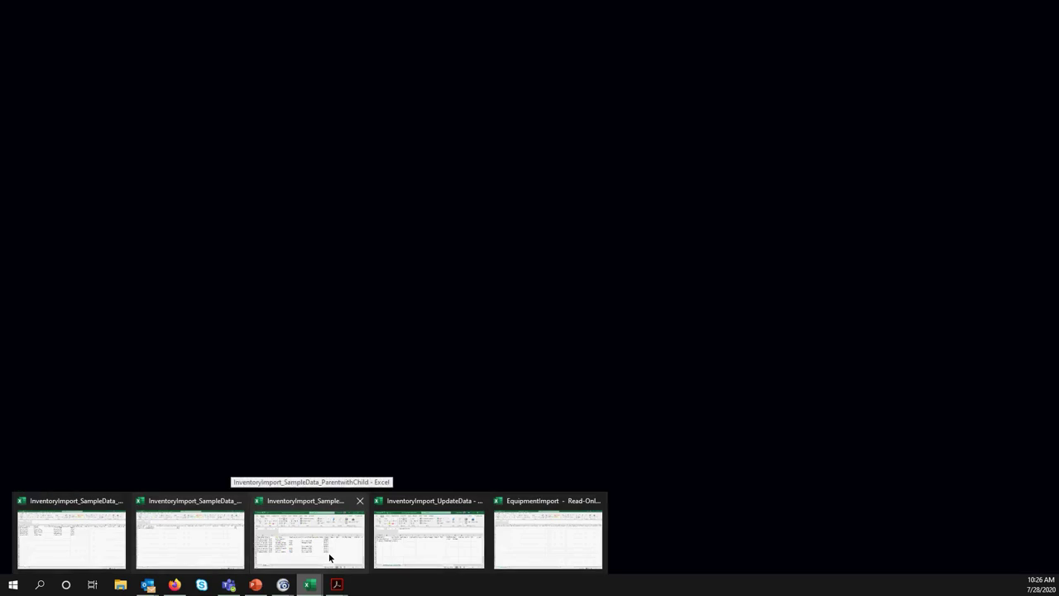
mouse_move(193, 525)
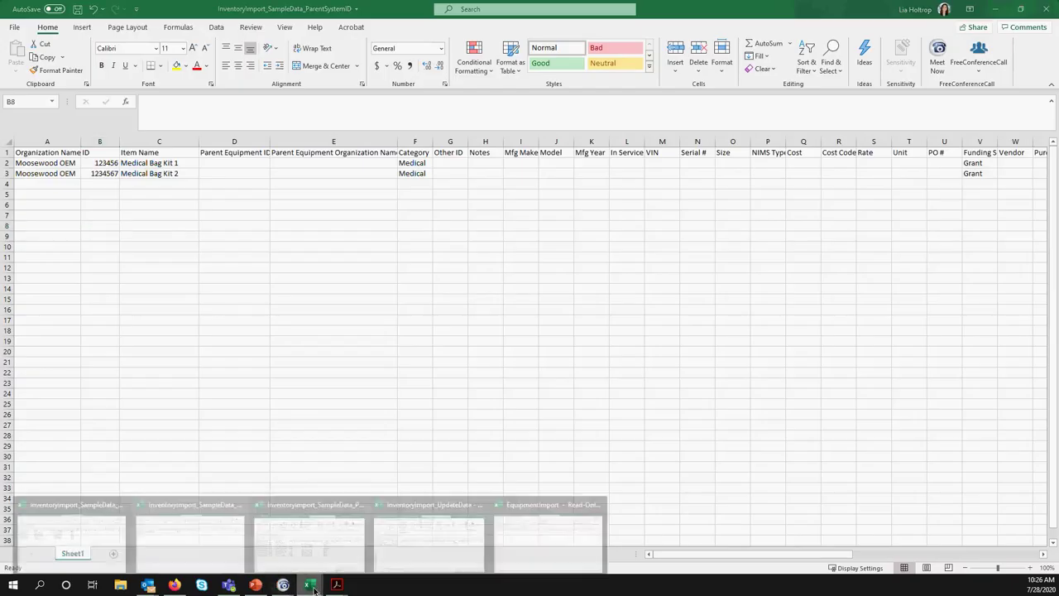
In the ChildOnlySystemID sheet, set Parent Equipment ID 123456 in cells D2 through D4
click(66, 556)
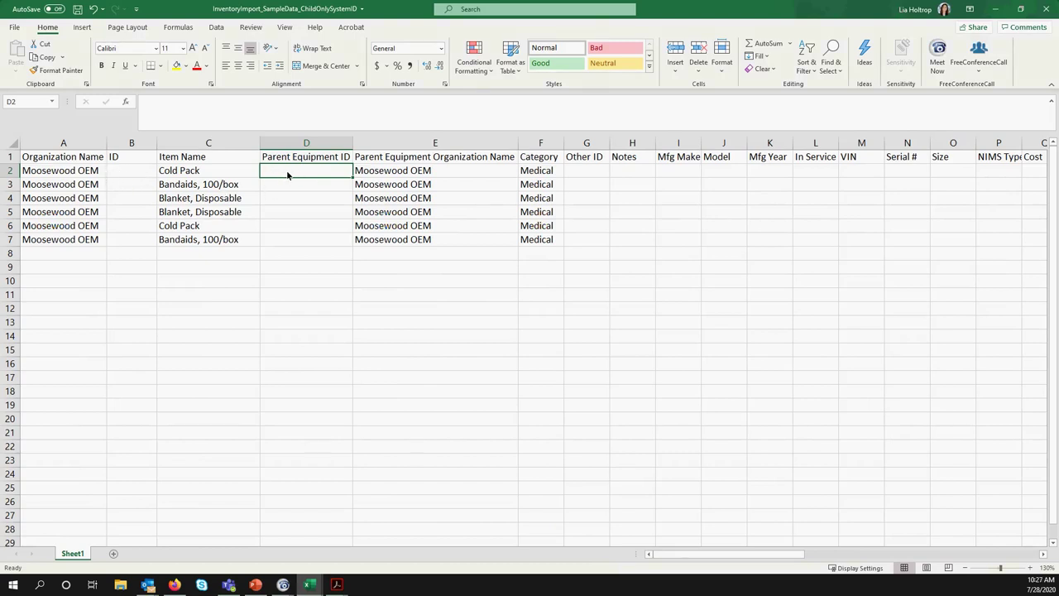
text(123456)
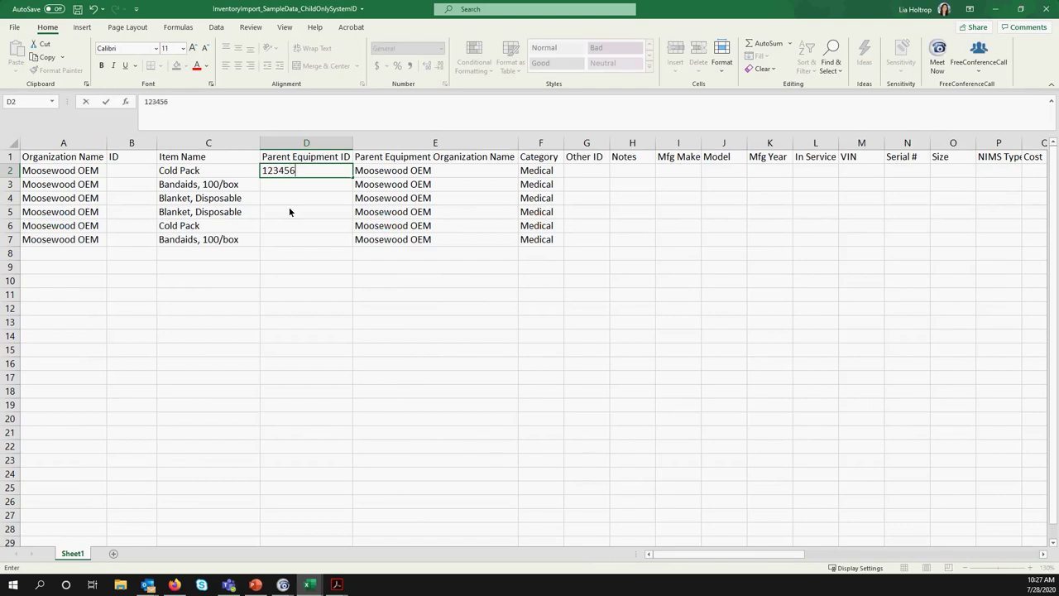
key(Return)
click(341, 172)
key(ctrl+c)
drag(337, 182, 325, 199)
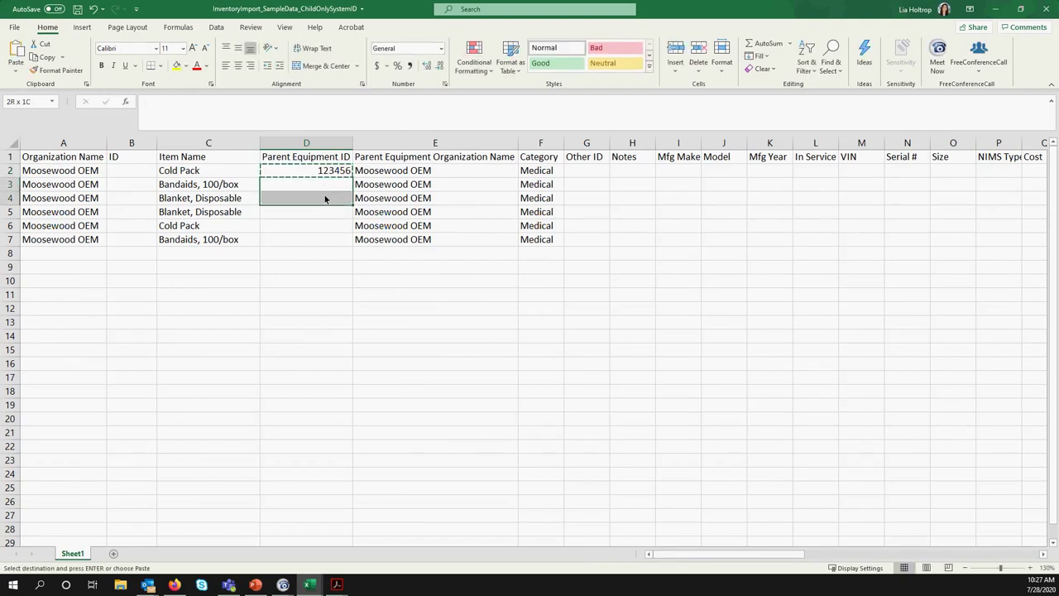
key(ctrl+v)
Set Parent Equipment ID 1234567 in cells D5 through D7
click(325, 213)
key(Escape)
key(F2)
text(234566)
key(BackSpace)
key(BackSpace)
key(BackSpace)
key(BackSpace)
key(BackSpace)
text(12)
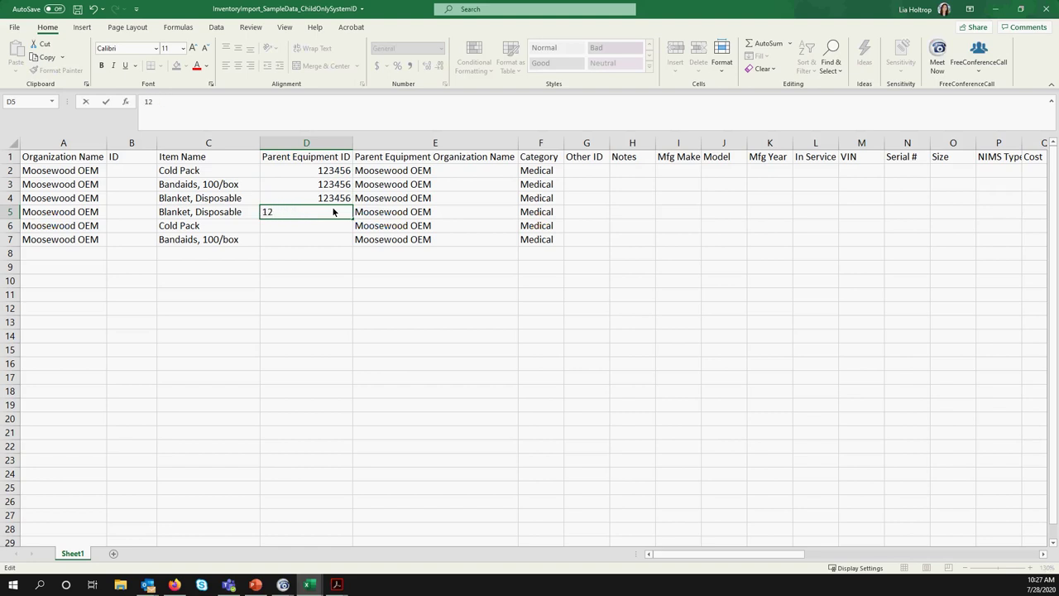
text(34567)
key(Return)
click(326, 214)
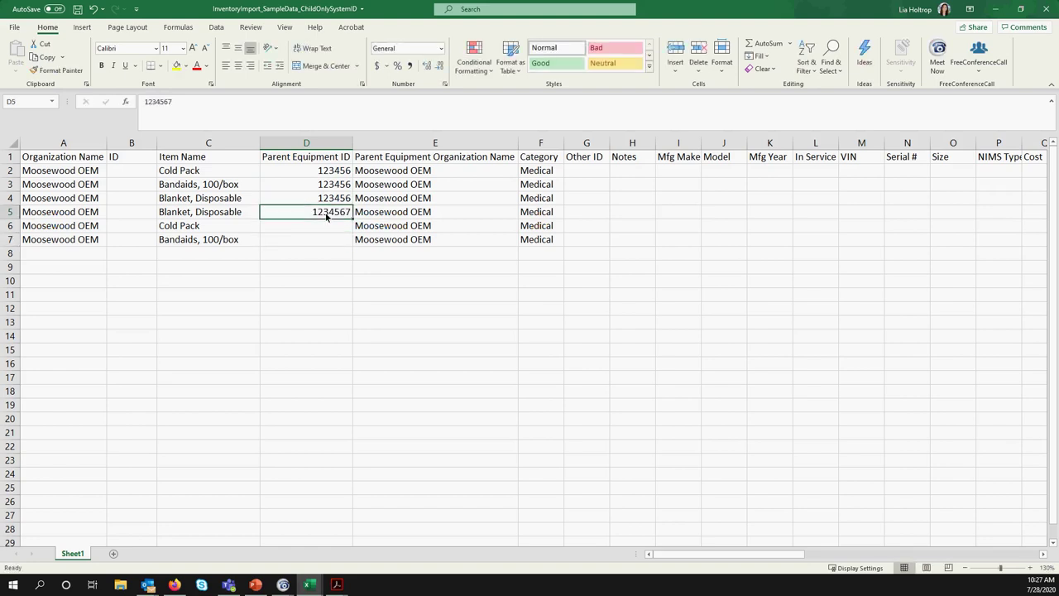
key(ctrl+c)
drag(326, 225, 324, 241)
key(ctrl+v)
click(348, 266)
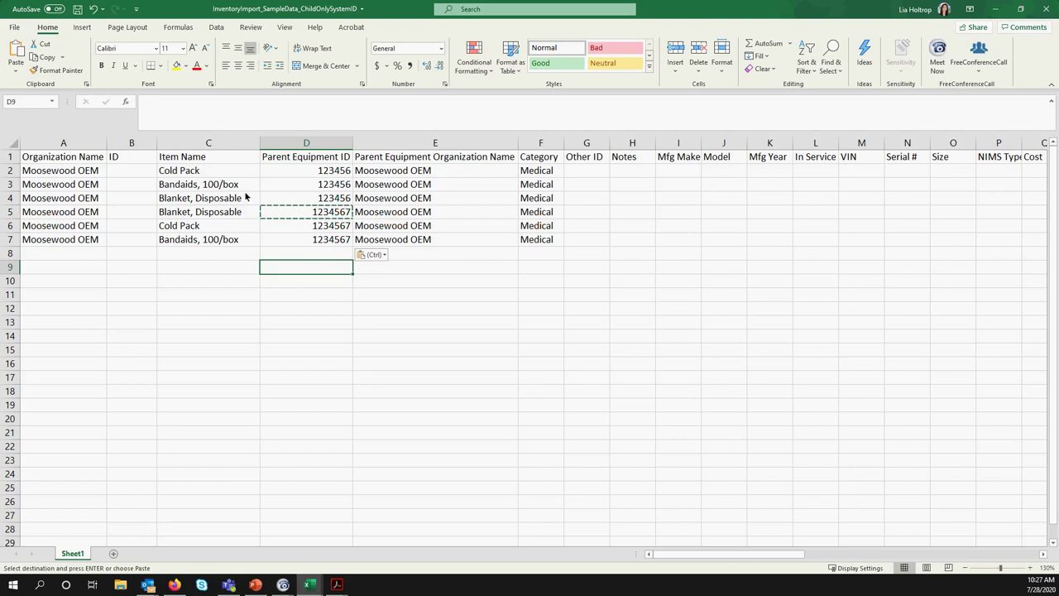
Enter ID 234 in B2, fill it down to B7, then undo the fill
click(141, 174)
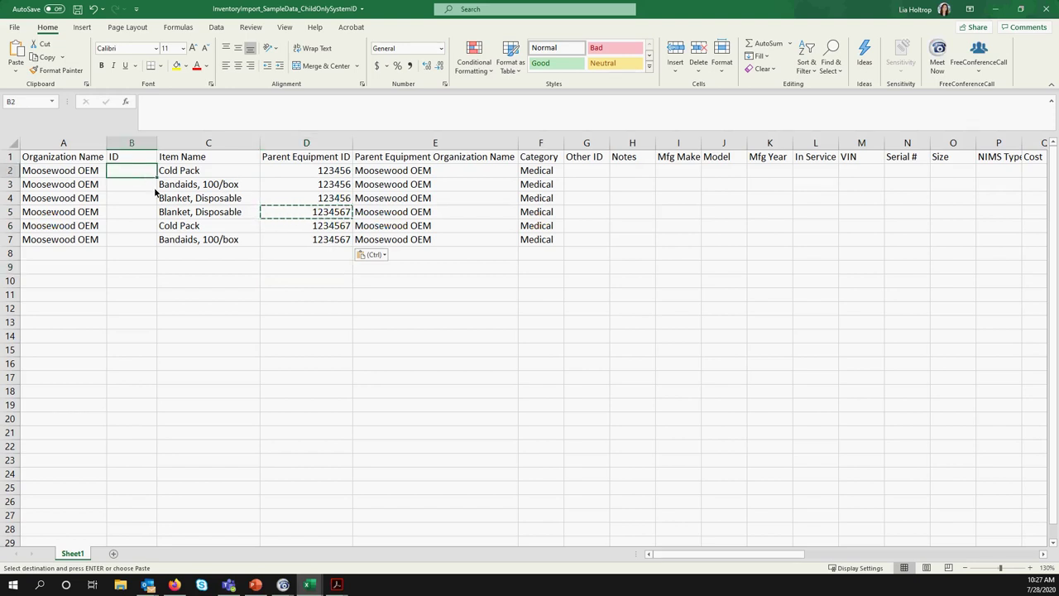
text(234)
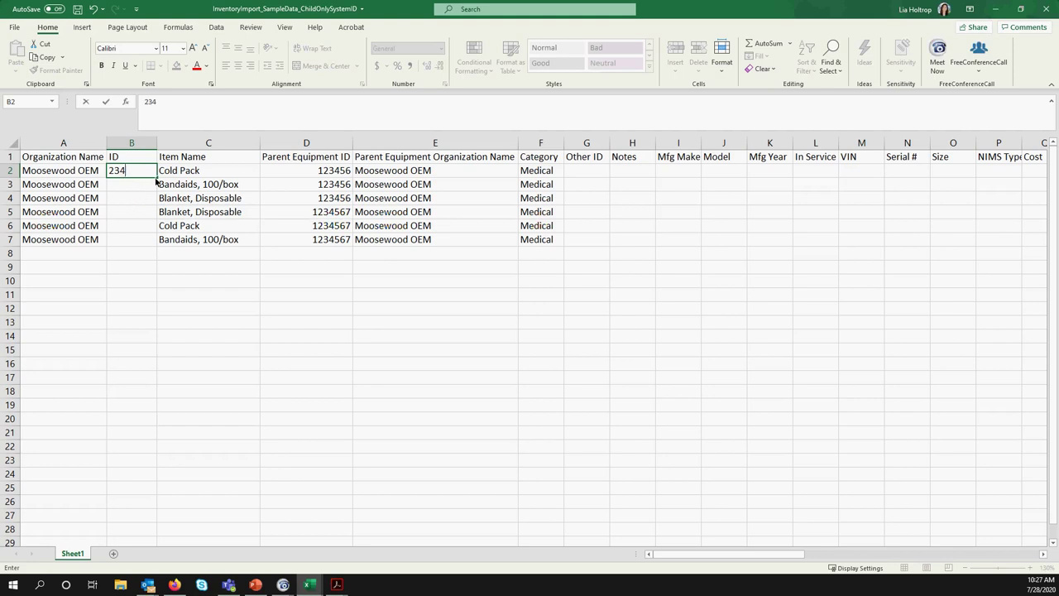
drag(156, 179, 153, 248)
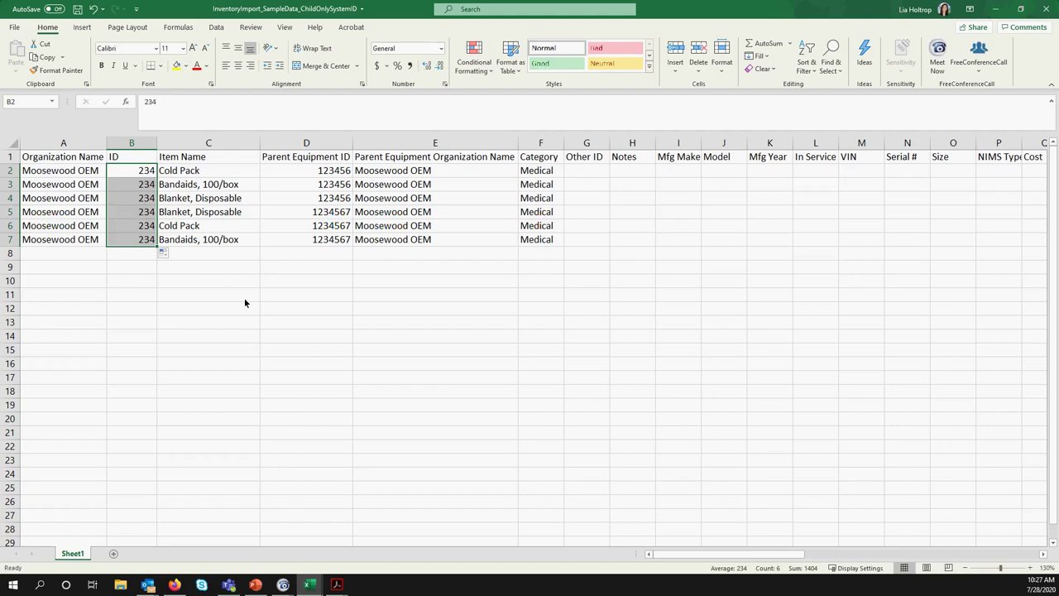
click(146, 187)
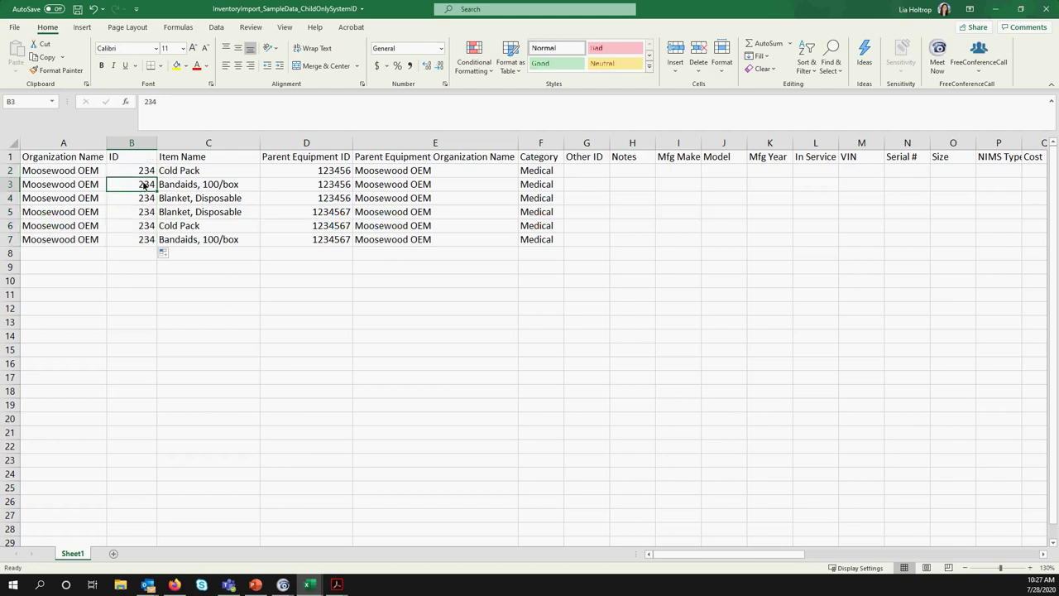
click(146, 199)
click(147, 183)
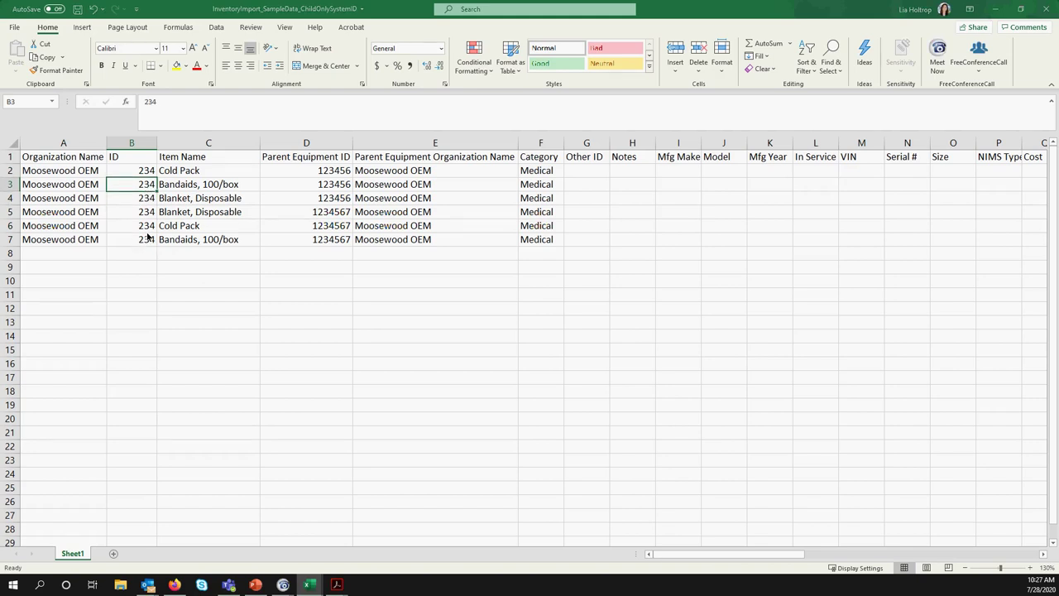
key(ctrl+z)
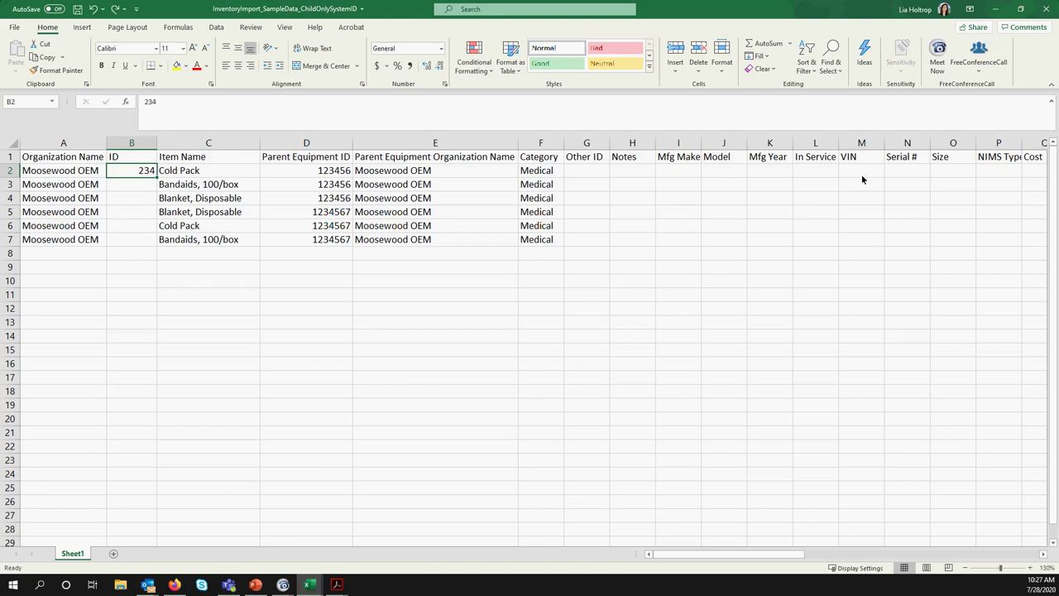
mouse_move(336, 584)
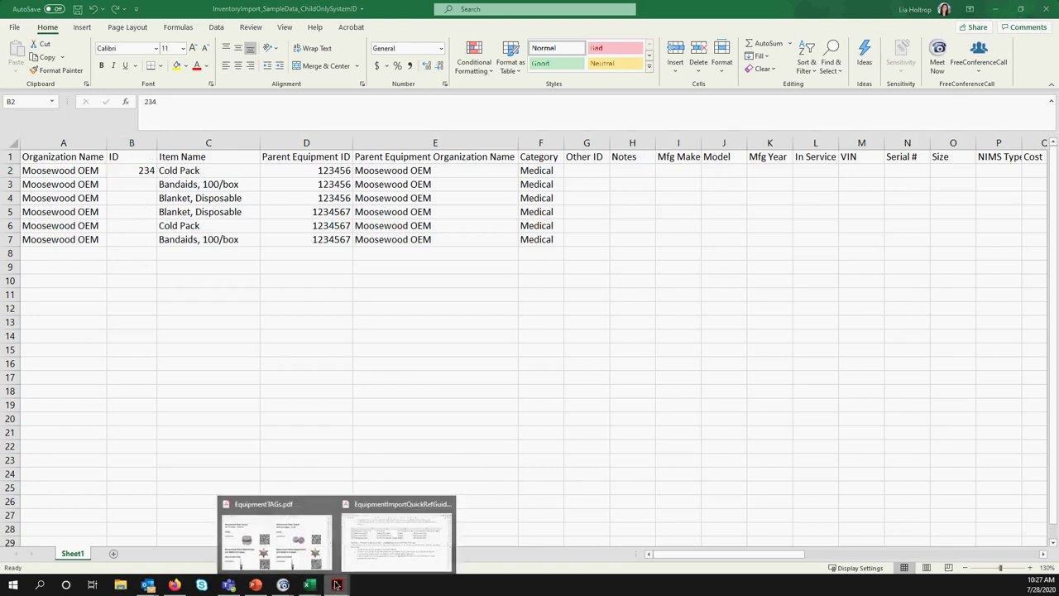
click(389, 534)
scroll(323, 468, down, 3)
scroll(324, 469, down, 5)
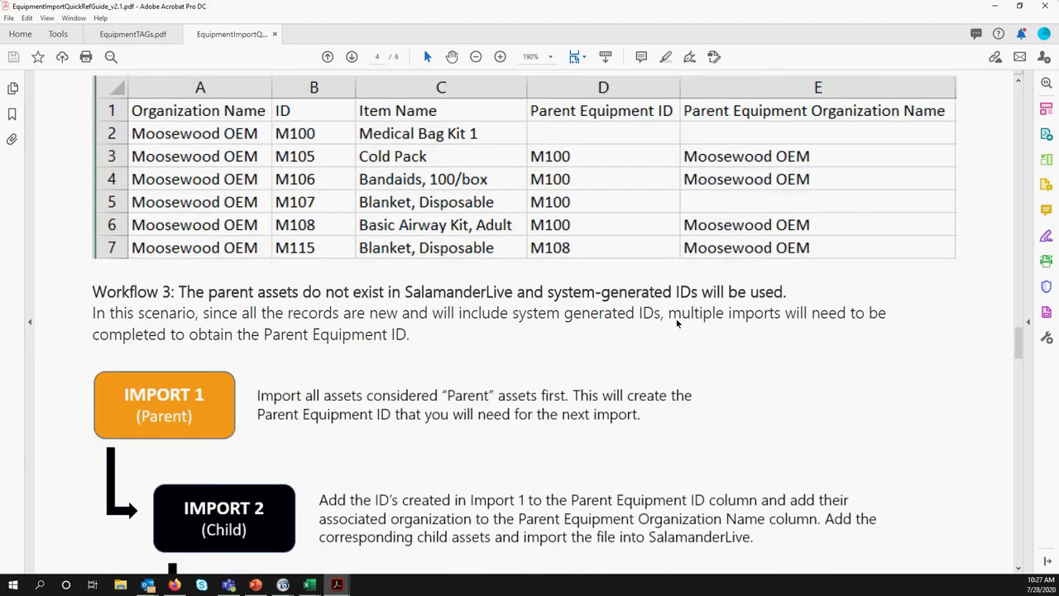
scroll(662, 328, down, 1)
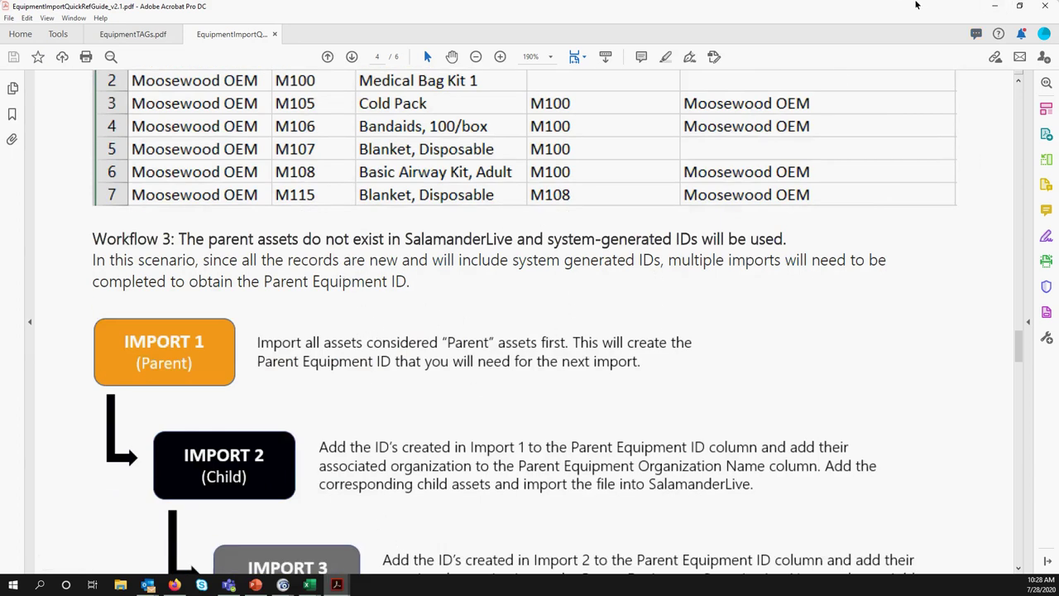
click(995, 6)
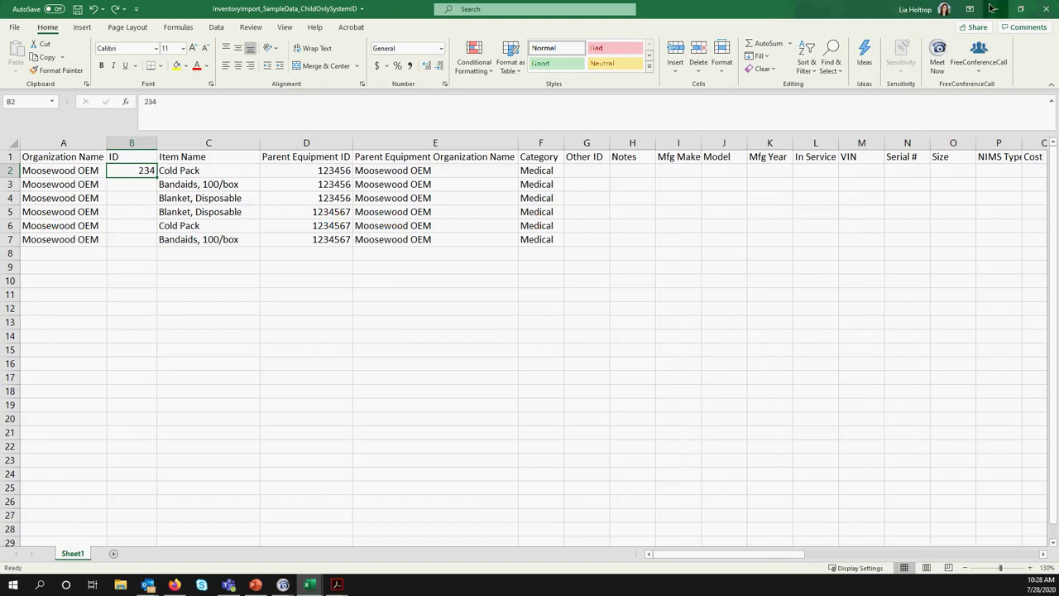
Switch to the ParentwithChild workbook and maximize its window
key(alt+Tab)
mouse_move(309, 585)
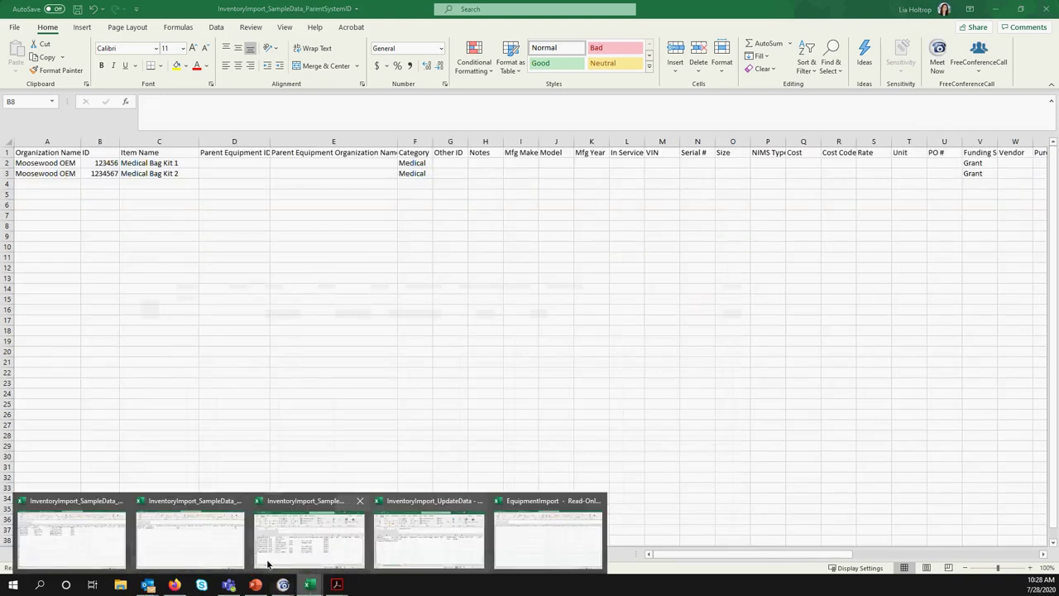
mouse_move(273, 561)
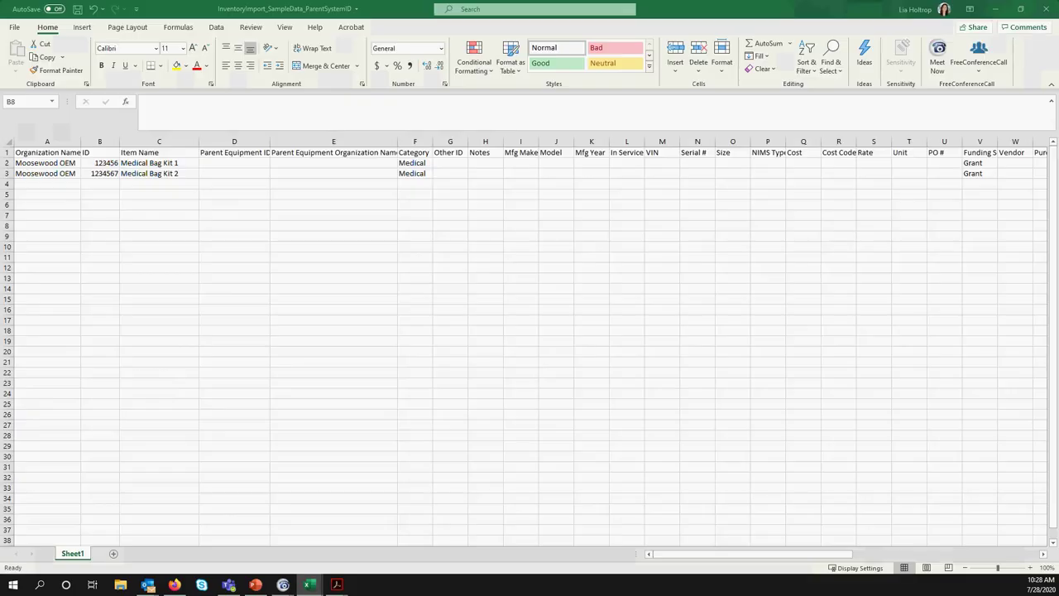
key(alt+Tab)
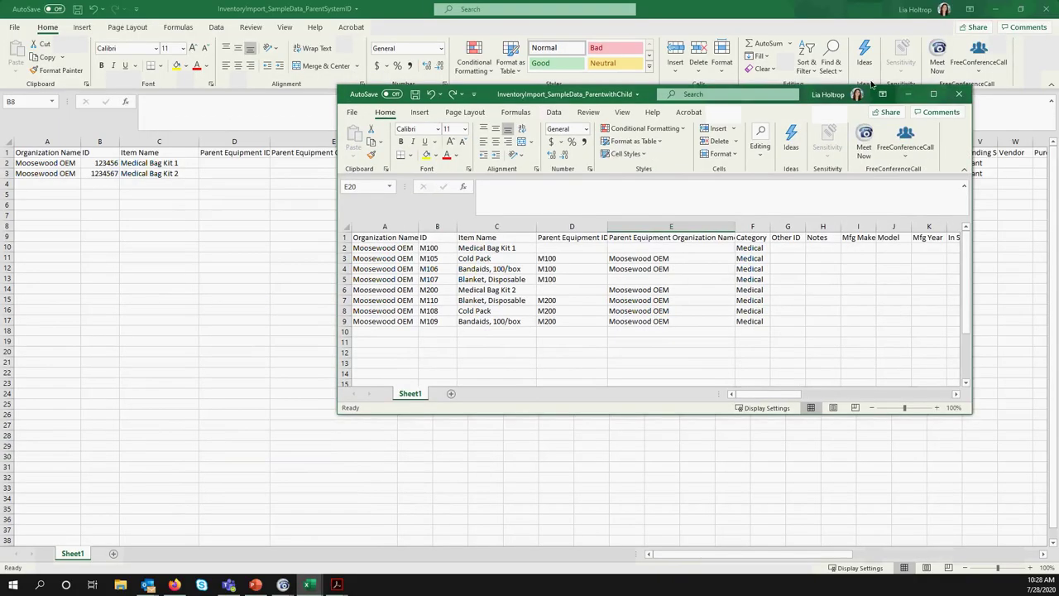
click(934, 94)
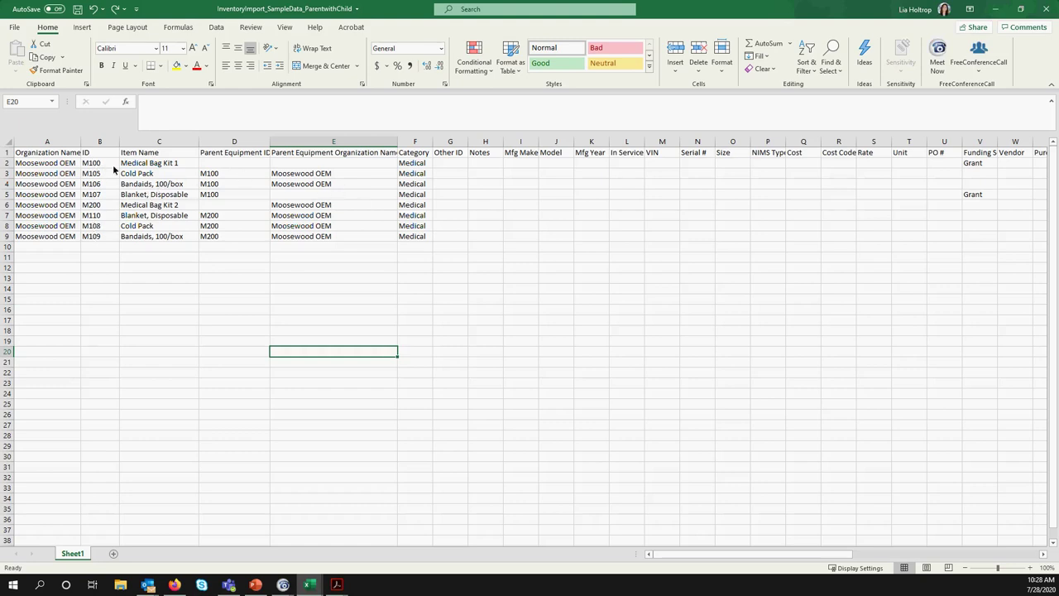
Review parent row 2, child row 3 and ID M100 in B2, then return to the guide
click(6, 163)
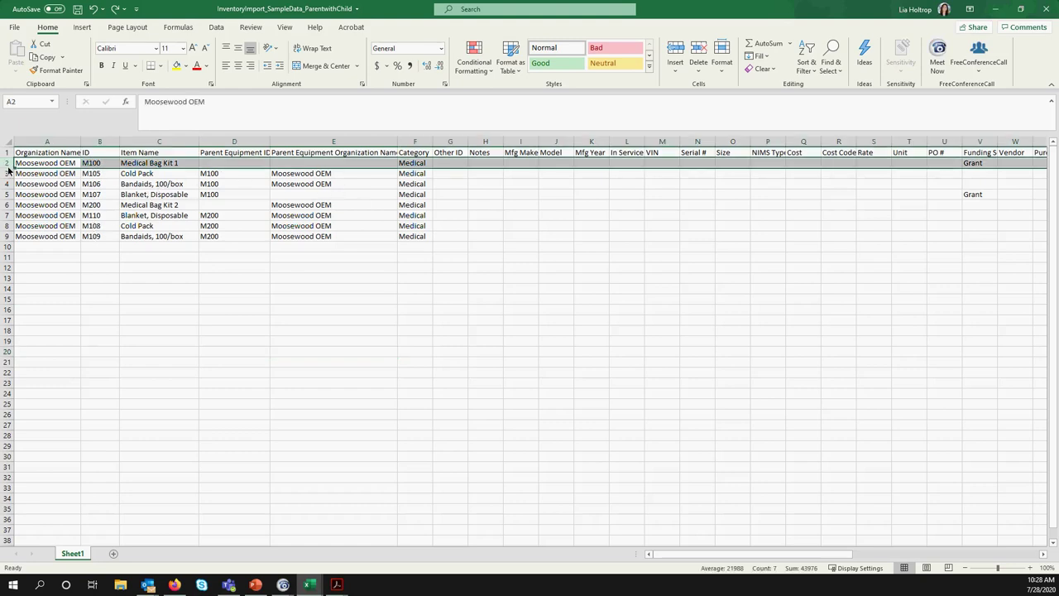
click(7, 174)
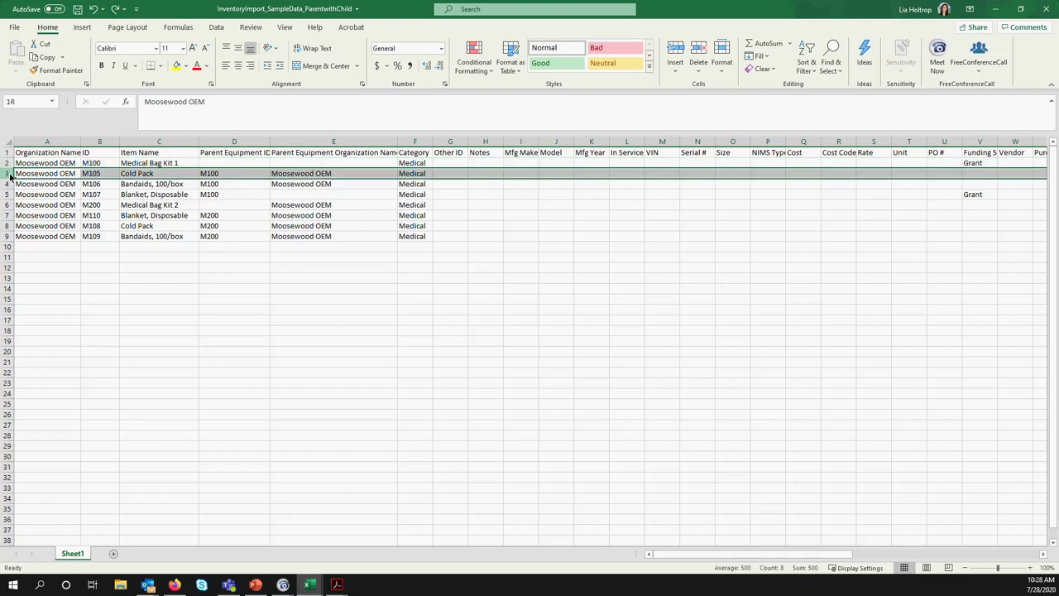
click(100, 165)
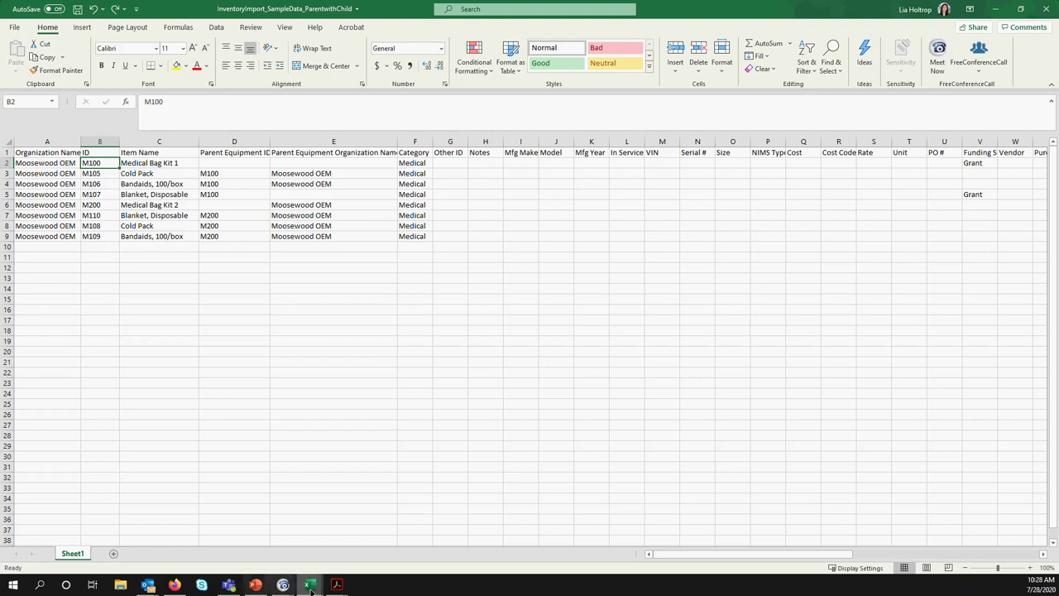
click(367, 565)
scroll(296, 389, down, 2)
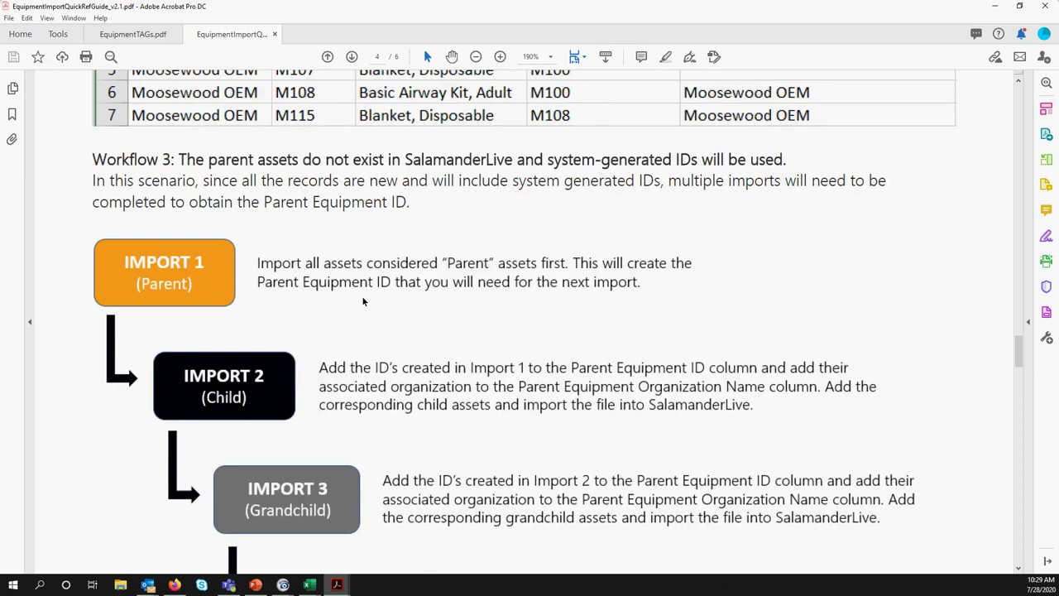
scroll(363, 300, down, 3)
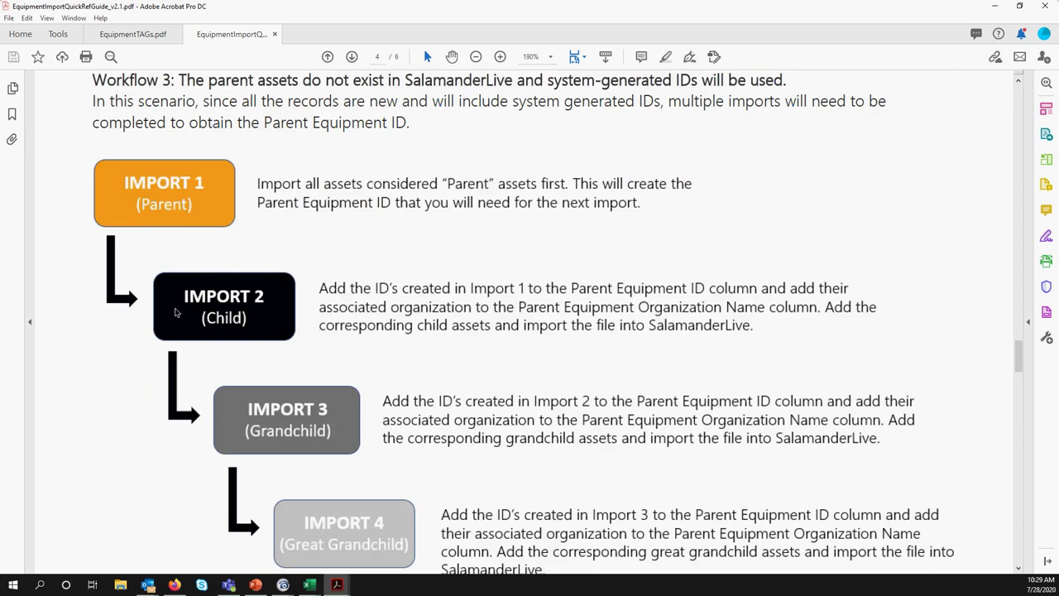
scroll(433, 418, down, 4)
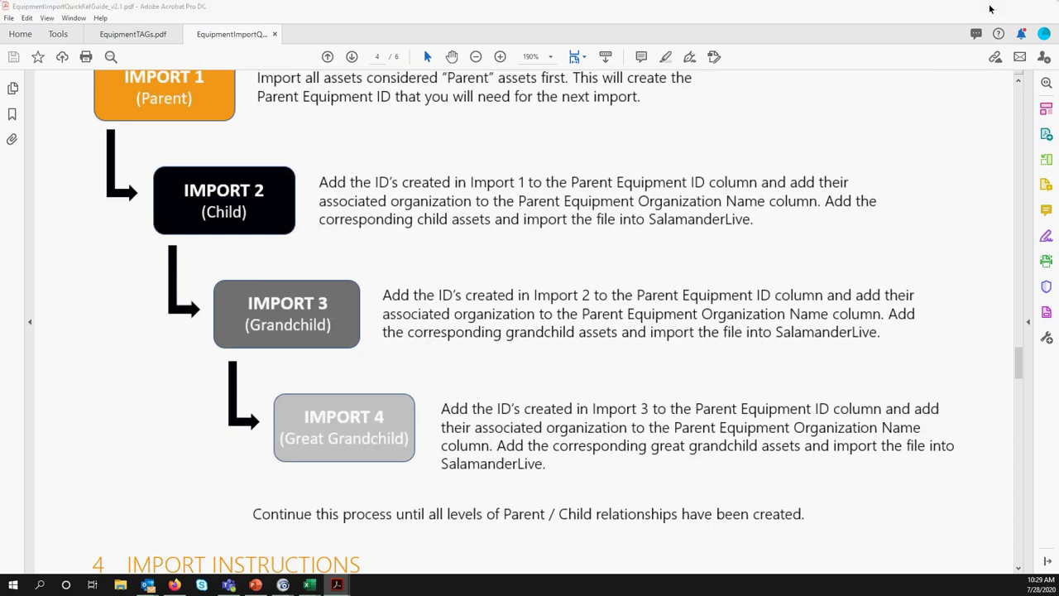
click(993, 7)
Upload InventoryImport_SampleData.csv, then open the 'Import complete' email full-screen
click(175, 585)
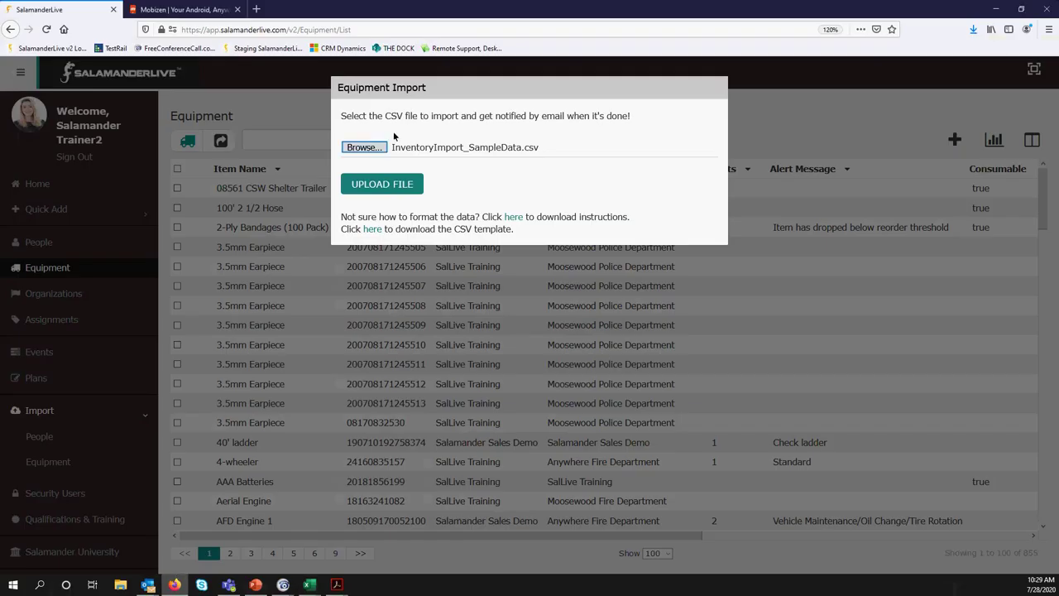
click(390, 189)
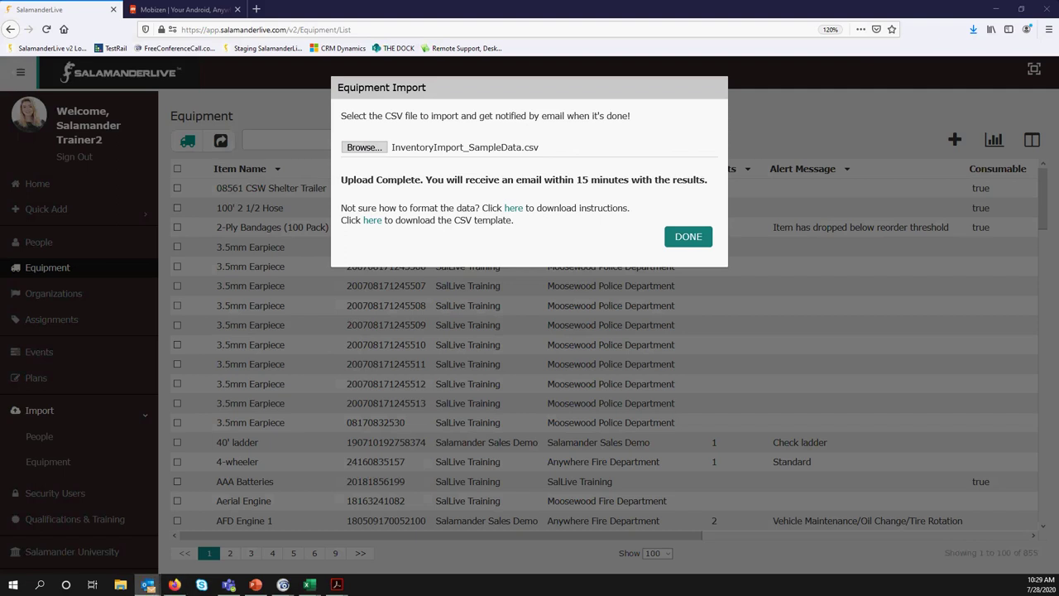
click(148, 584)
drag(156, 97, 481, 133)
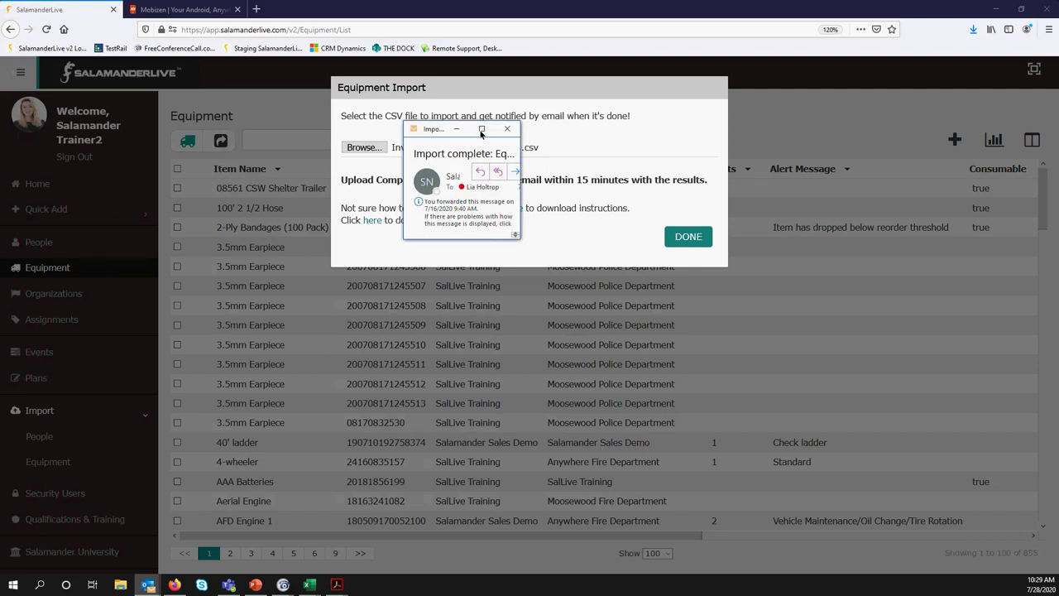
click(482, 129)
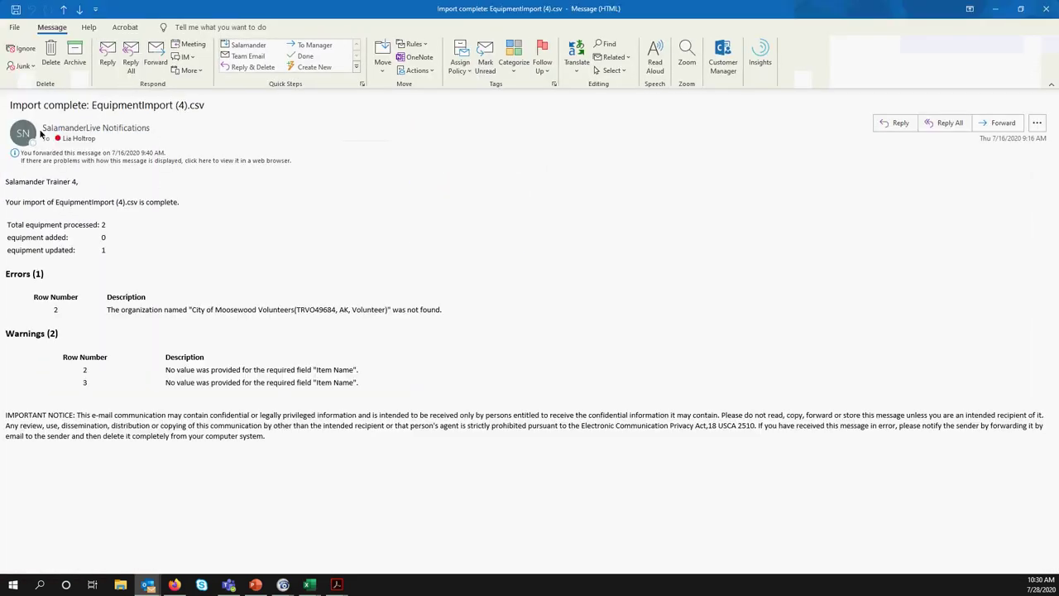
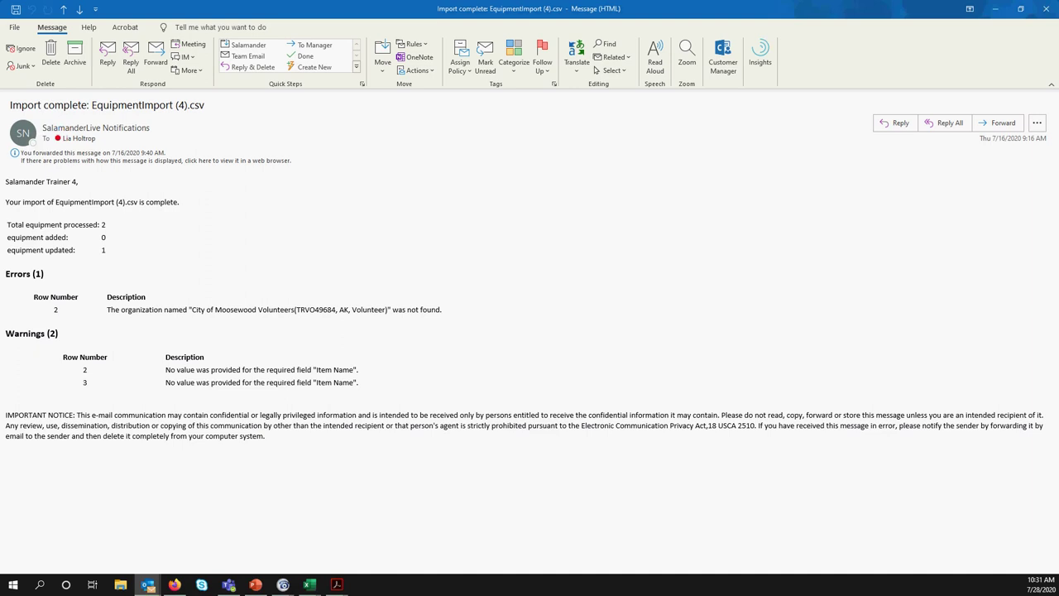
Bring the InventoryImport_SampleDataStatusTest.csv import email into view and maximize it (4 processed, 2 added, 2 updated)
drag(408, 147, 414, 72)
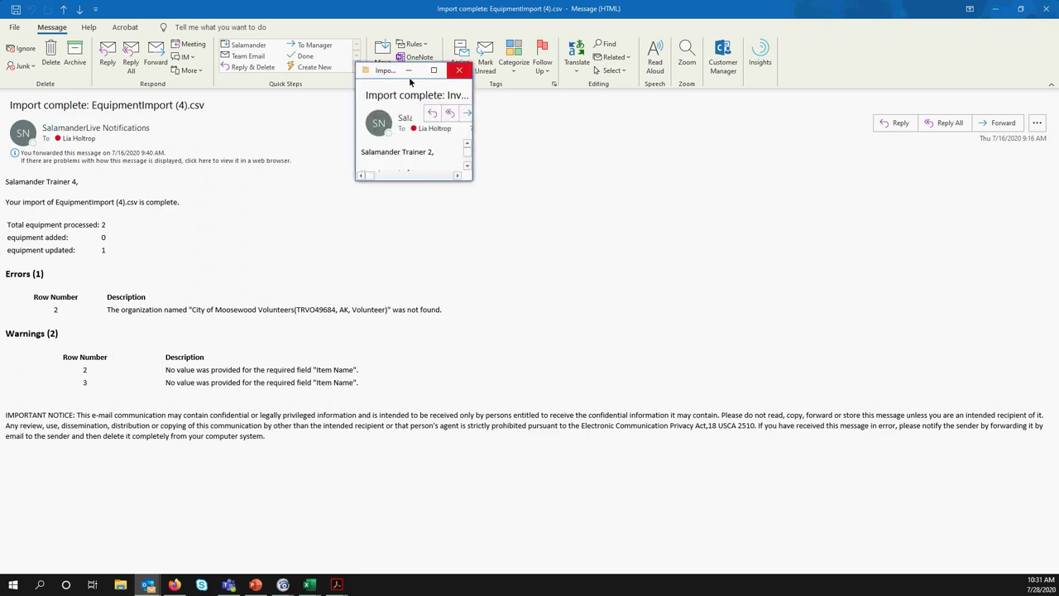
double_click(436, 77)
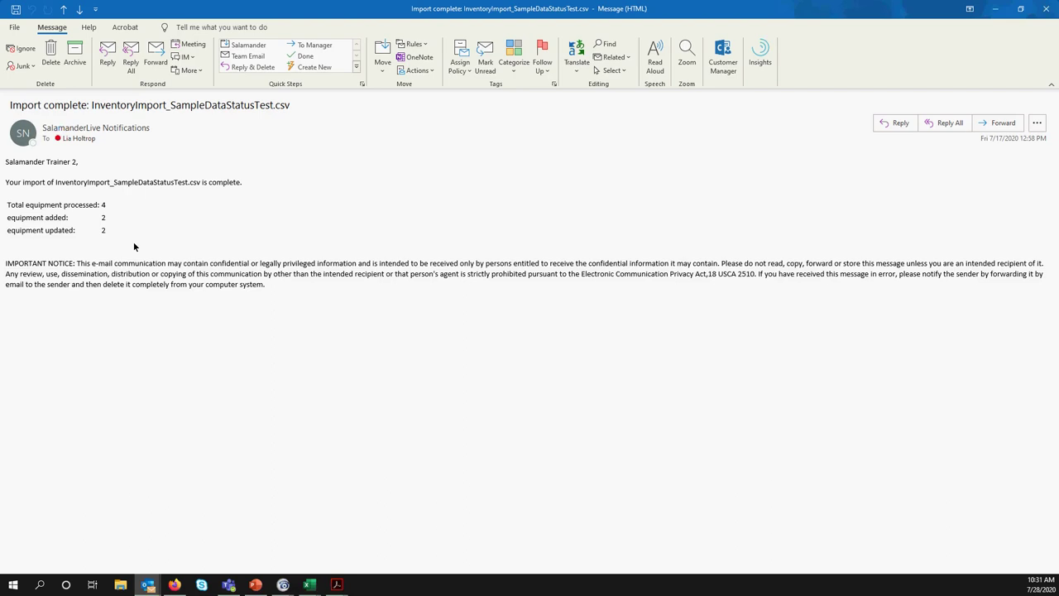
Review Medical Bag Kit 1 and the ID column in the ParentwithChild workbook, then close Excel and the email
mouse_move(315, 587)
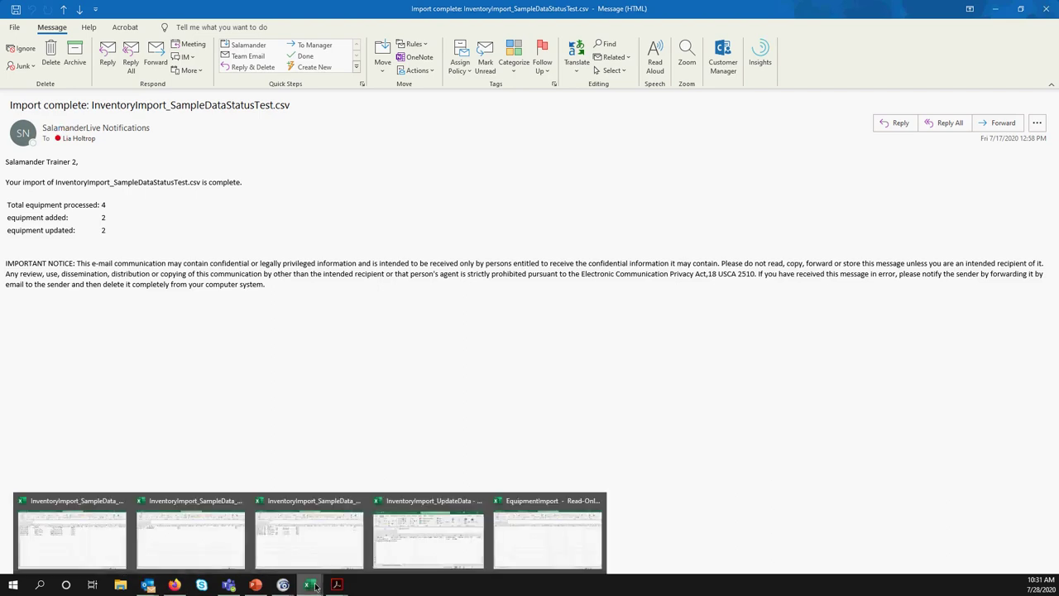
click(308, 539)
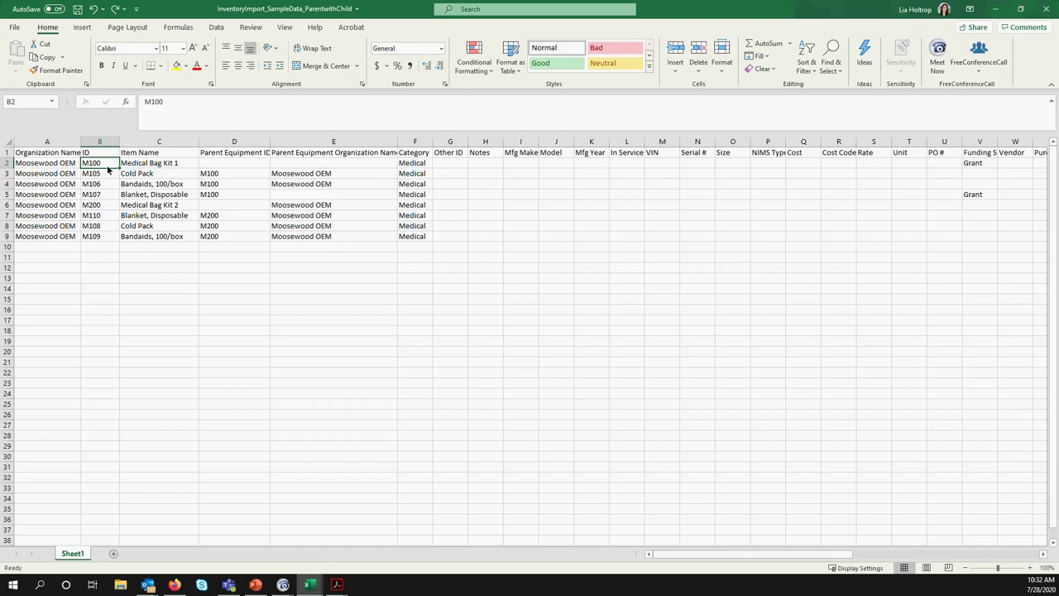
click(145, 166)
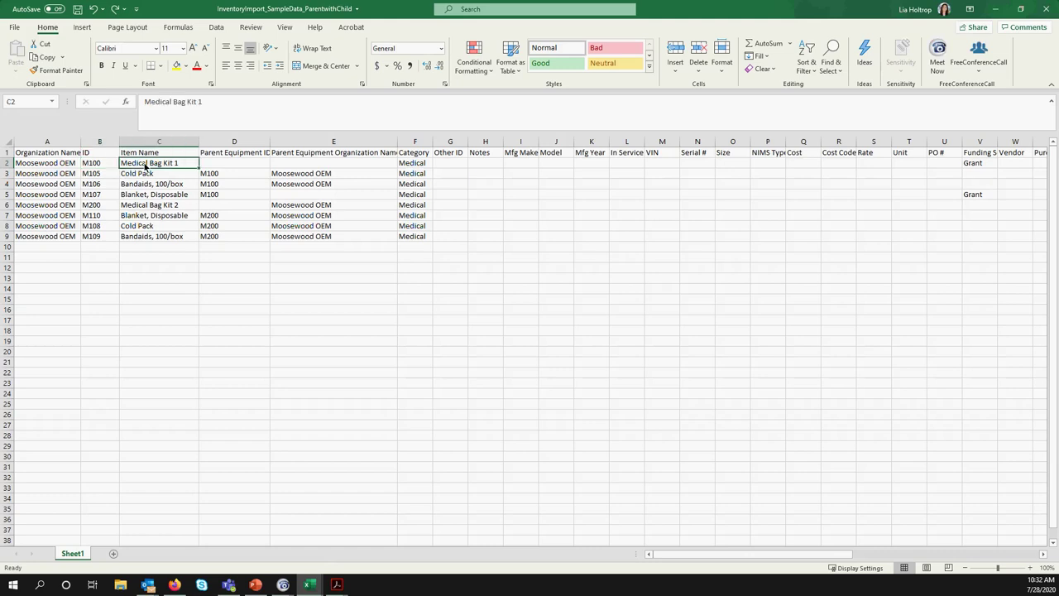
click(9, 166)
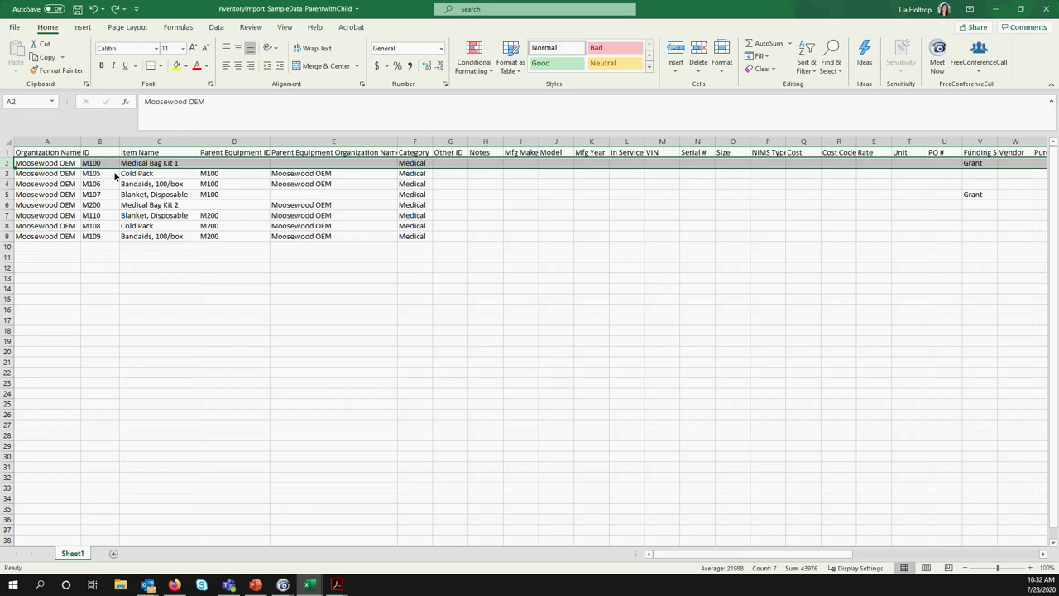
click(106, 143)
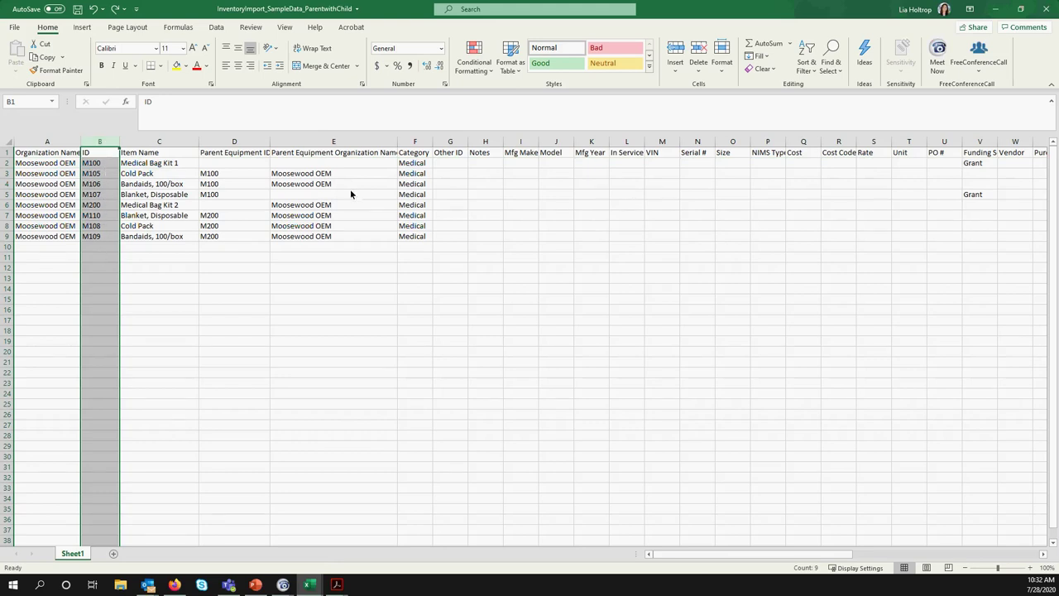
click(450, 330)
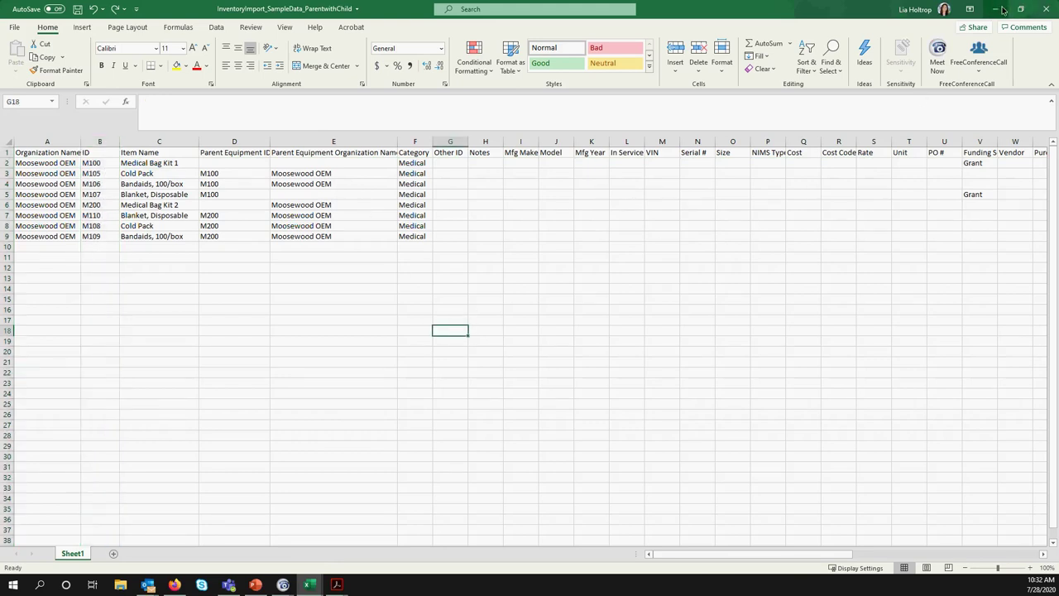
click(1045, 9)
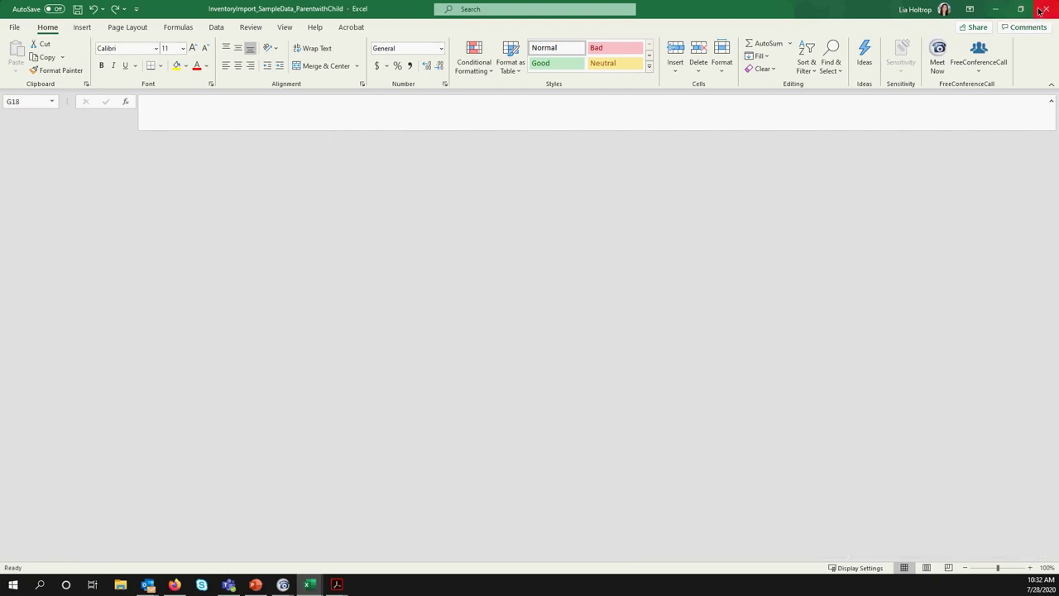
click(1045, 10)
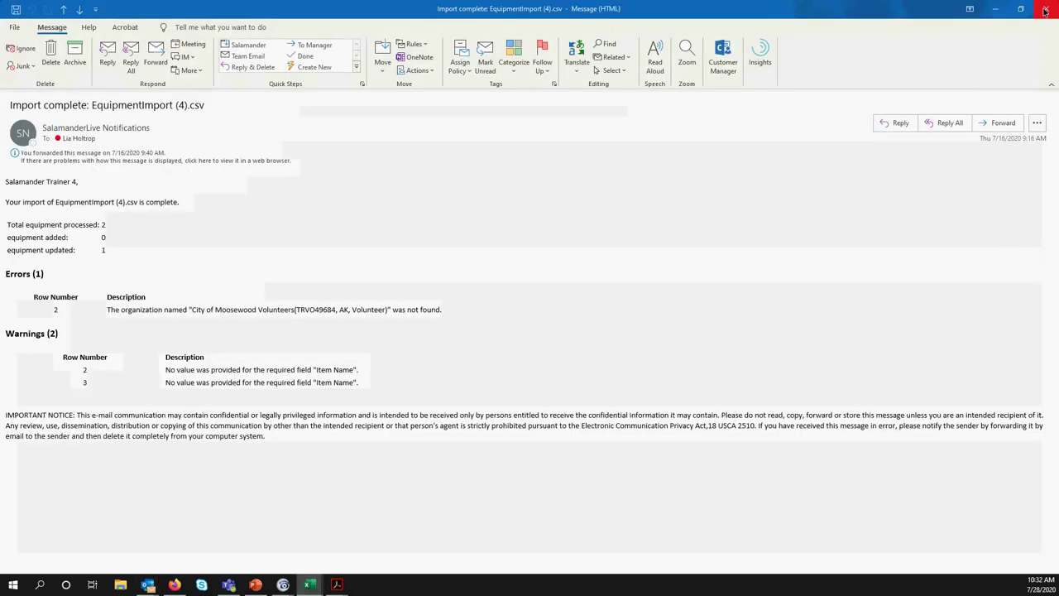
Close EquipmentImport (4), then maximize and read the Import failed email about missing First/Last Name headers, and close it
click(1045, 10)
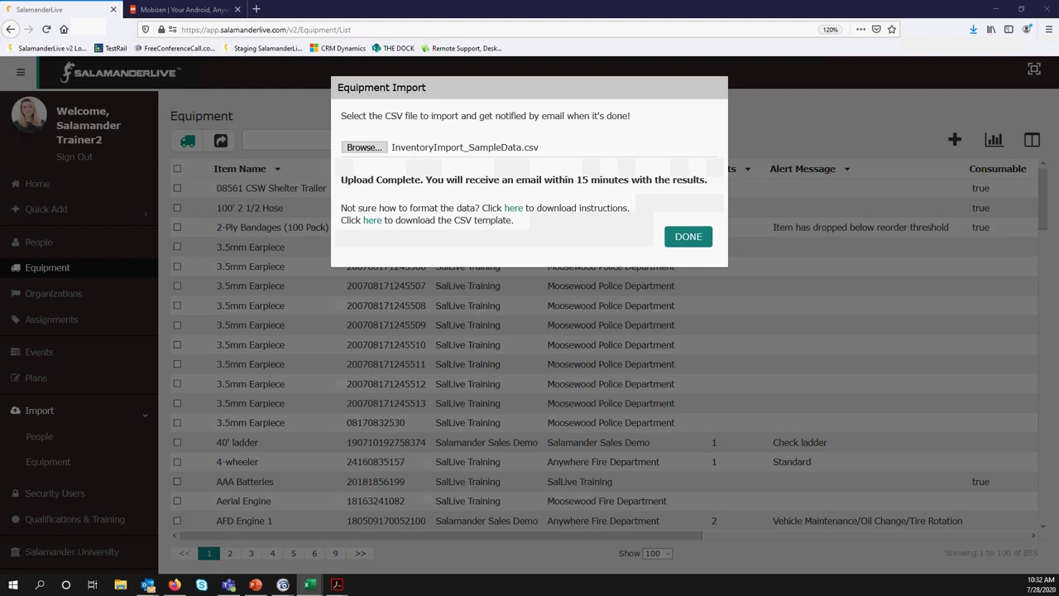
click(147, 584)
drag(41, 176, 403, 148)
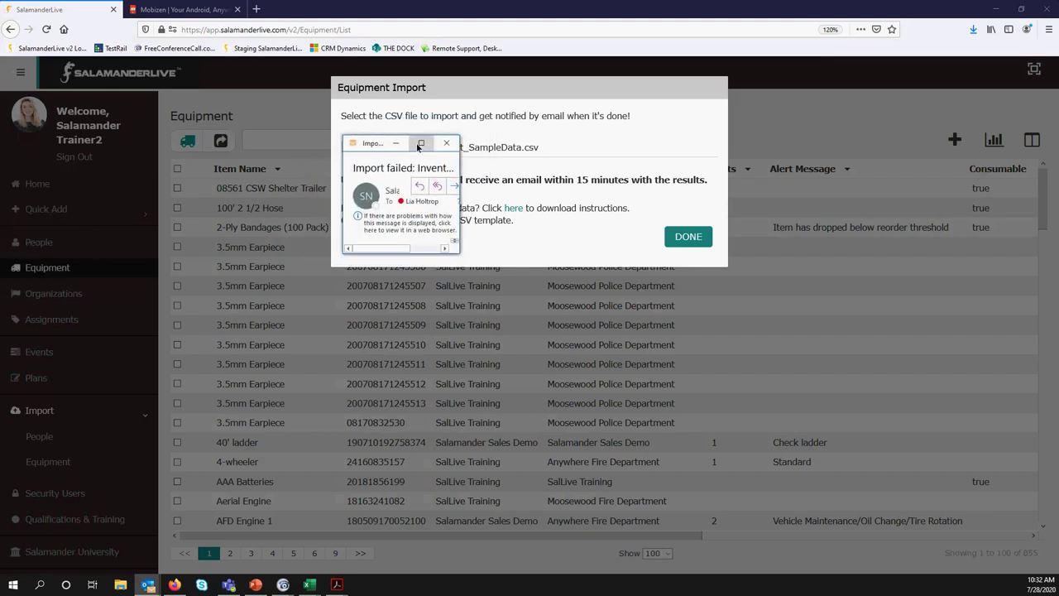
click(420, 144)
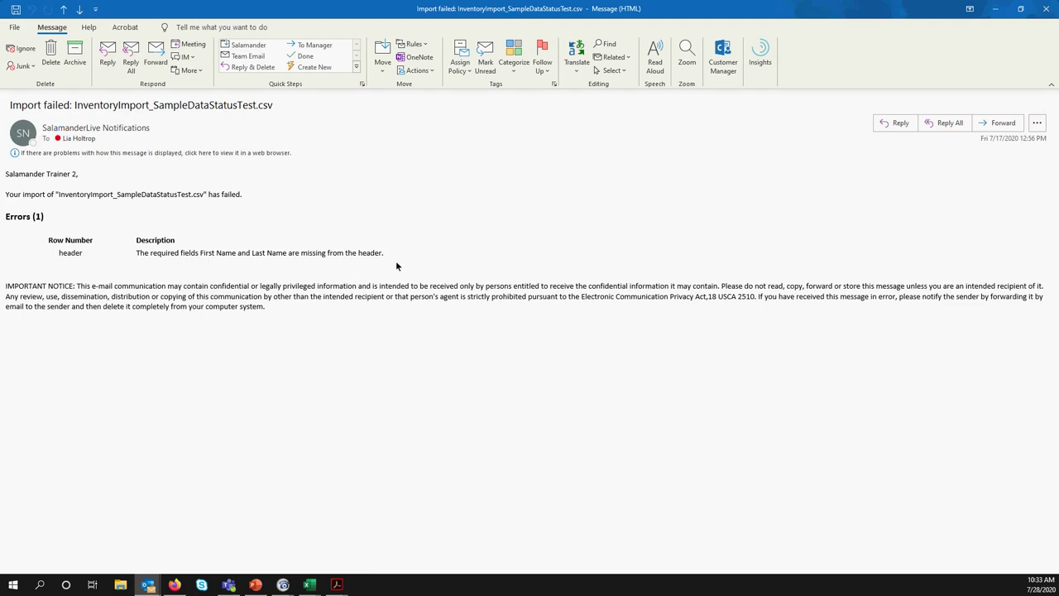
click(1047, 9)
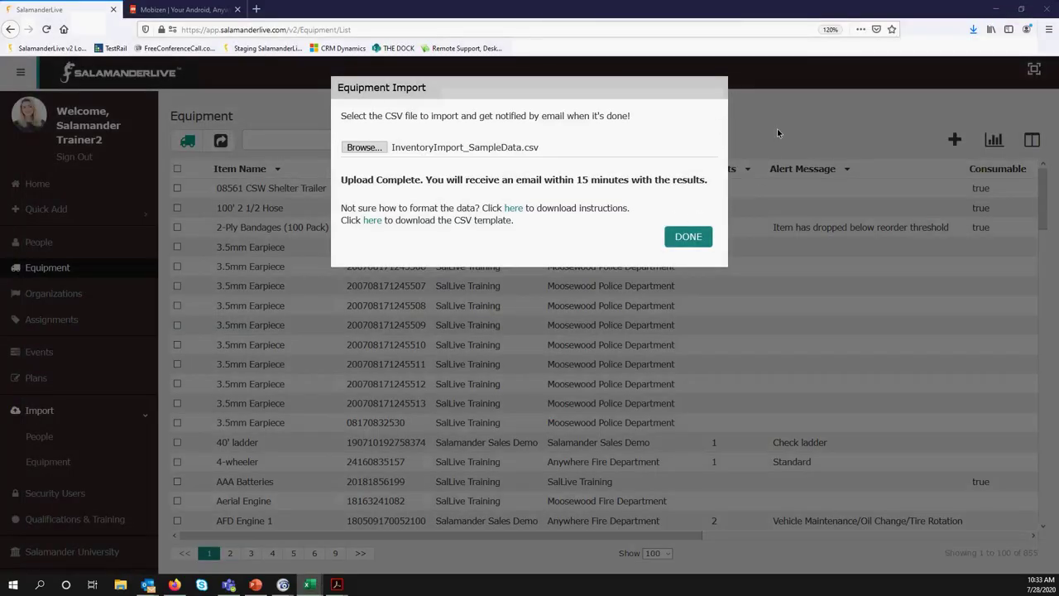
Dismiss the Equipment Import dialog with DONE and minimize Firefox and Excel
click(777, 128)
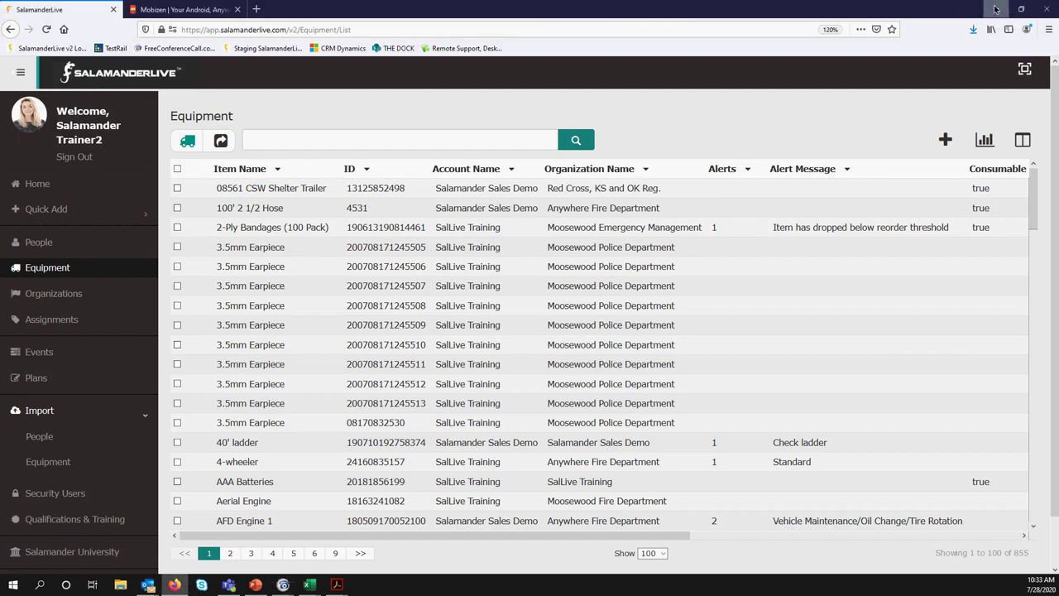
click(995, 10)
click(994, 8)
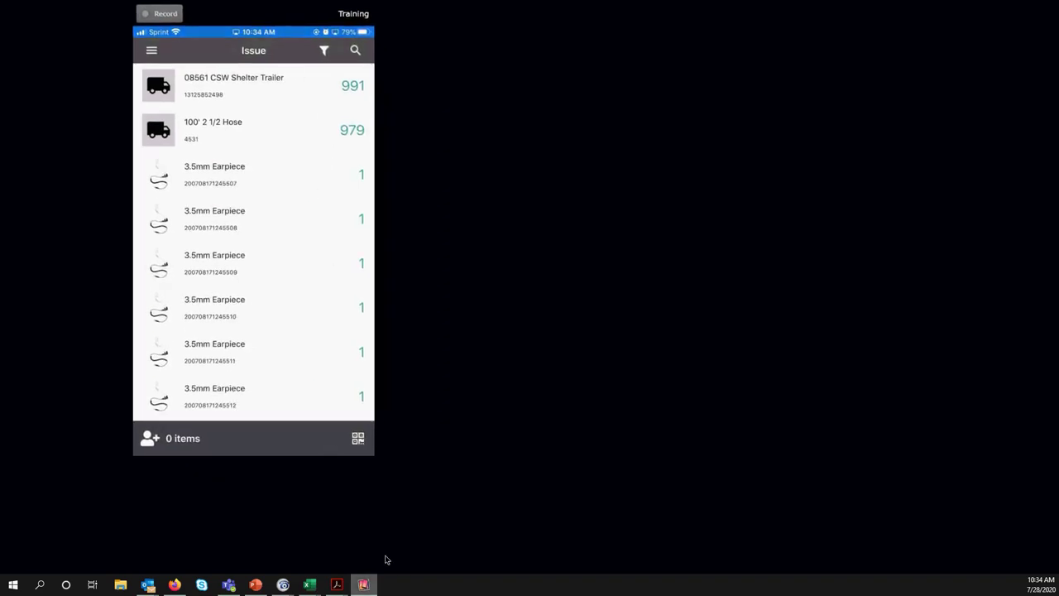
Switch Firefox to the Mobizen tab and enlarge the mirrored phone window
click(175, 584)
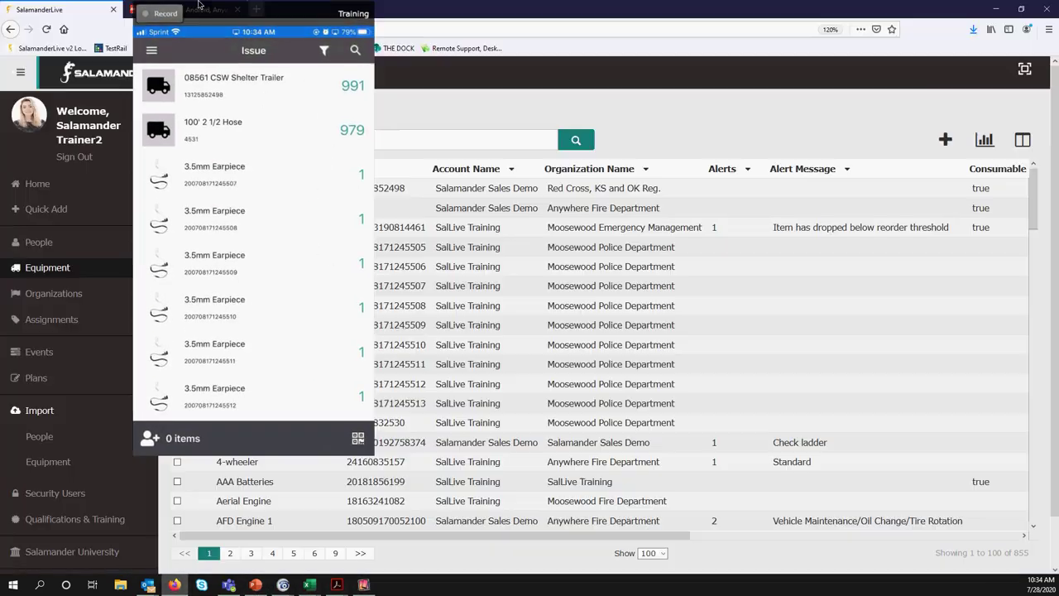
click(184, 9)
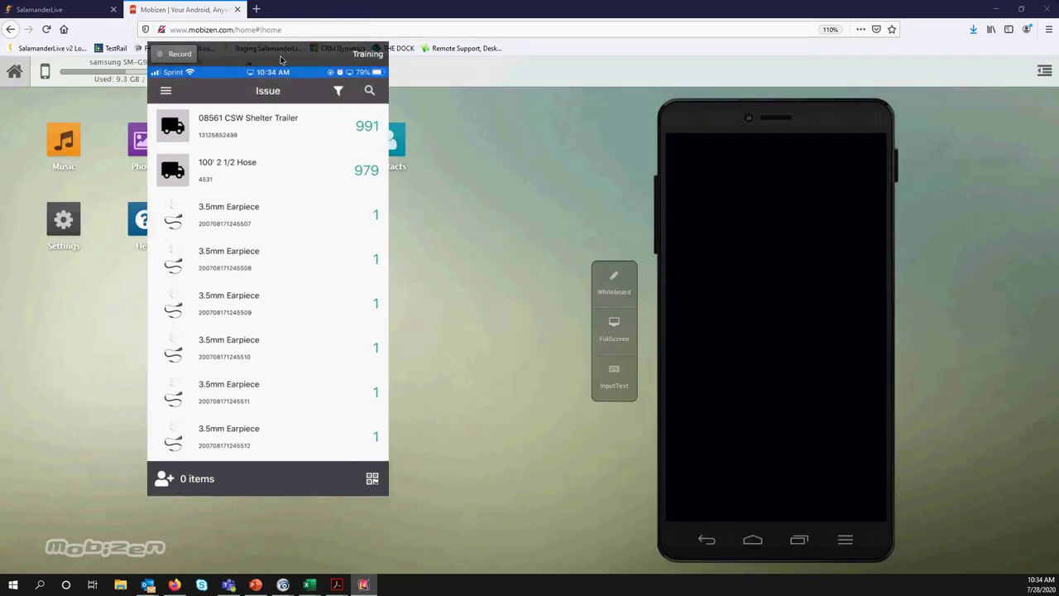
drag(414, 499, 478, 527)
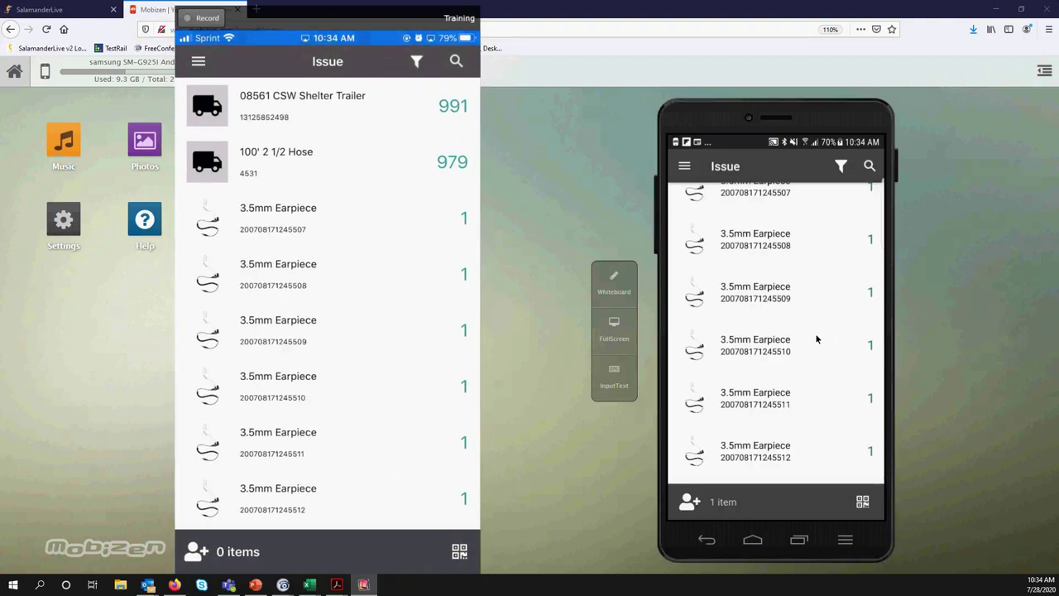
scroll(816, 338, up, 3)
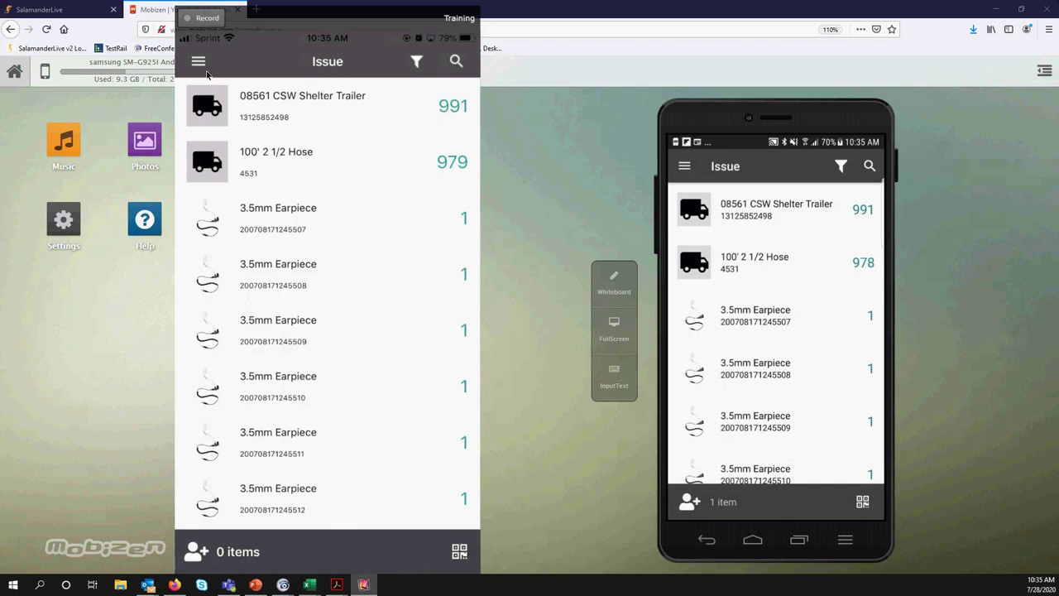
click(200, 65)
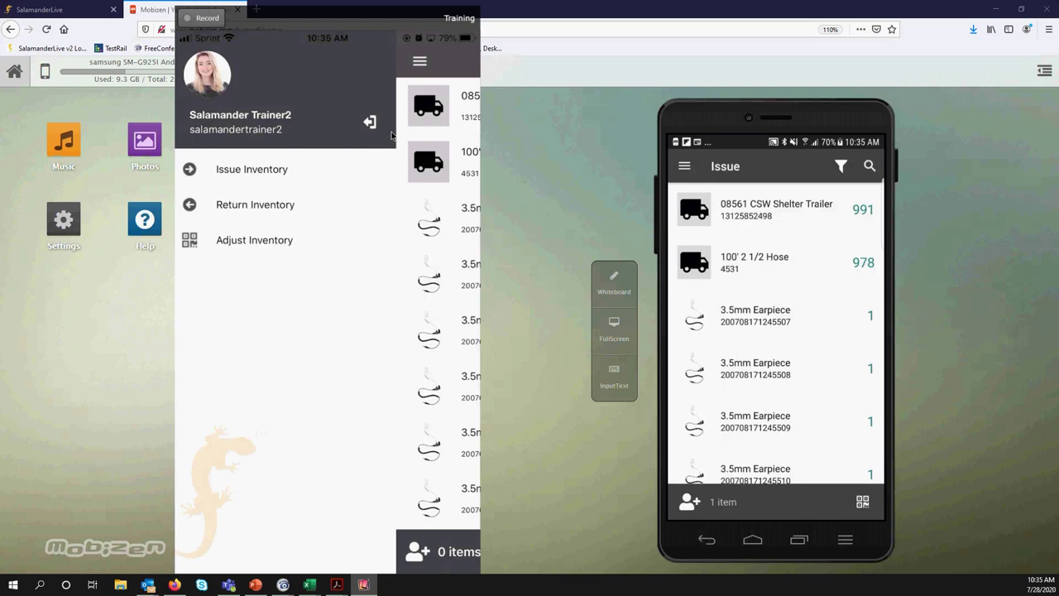
click(392, 134)
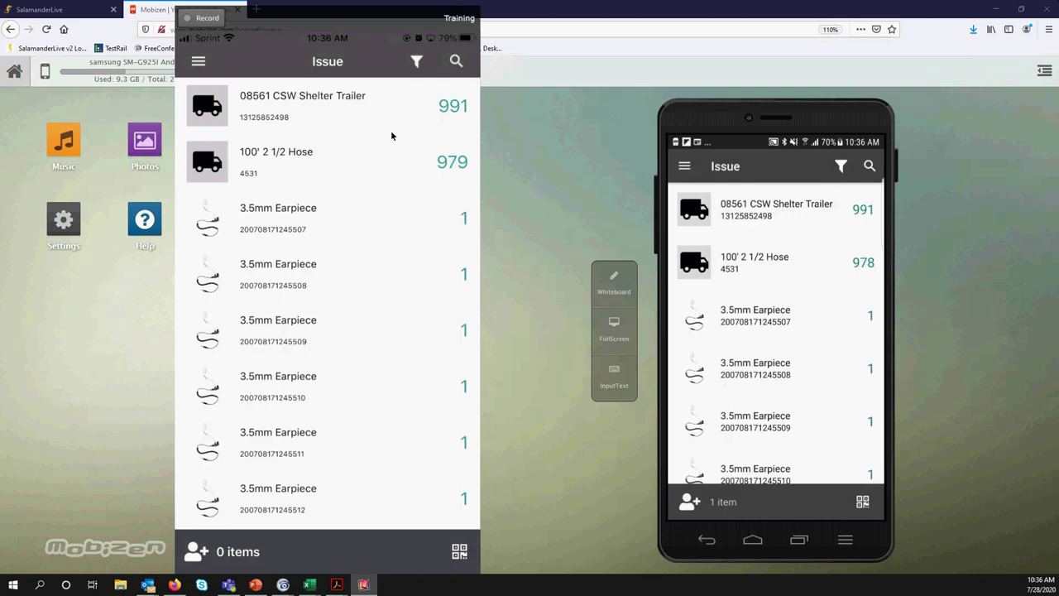
Add one more unit to the issue cart, bringing it to 2 items, and scroll to the APEX 8000 rows
click(296, 232)
scroll(295, 232, down, 10)
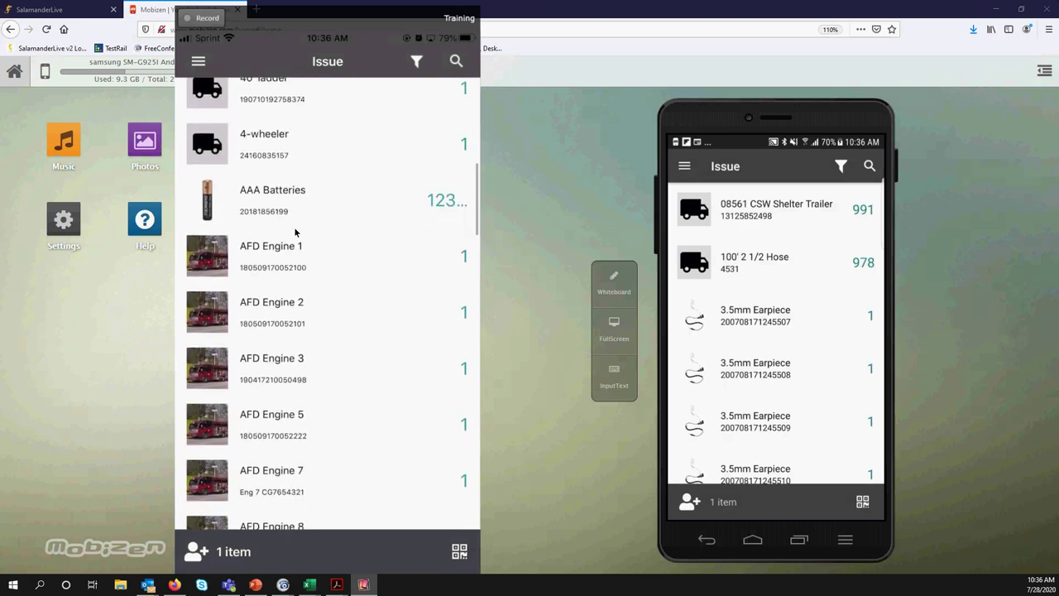
scroll(295, 233, up, 2)
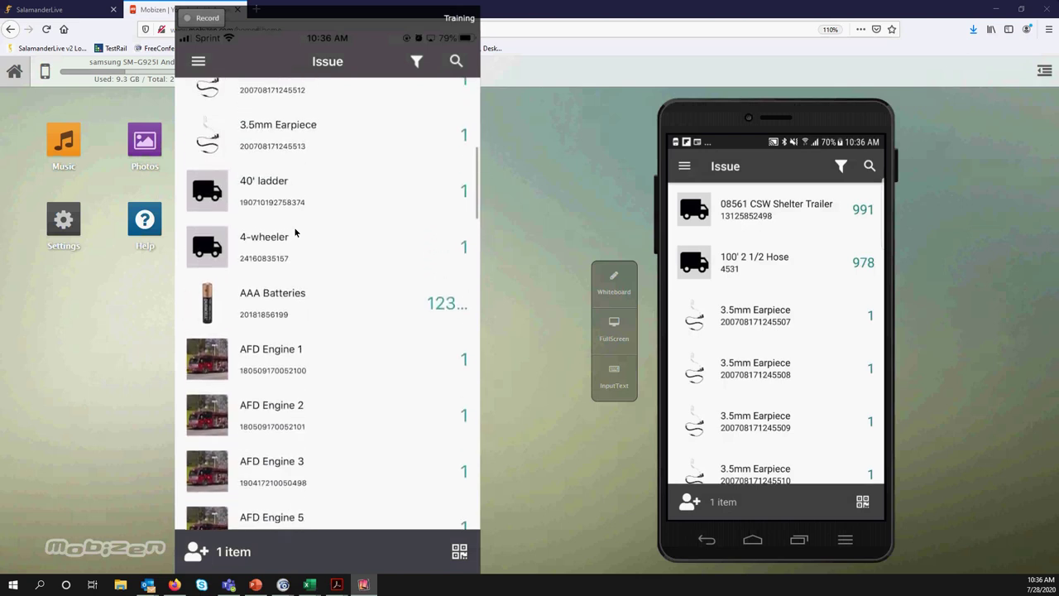
scroll(295, 233, down, 5)
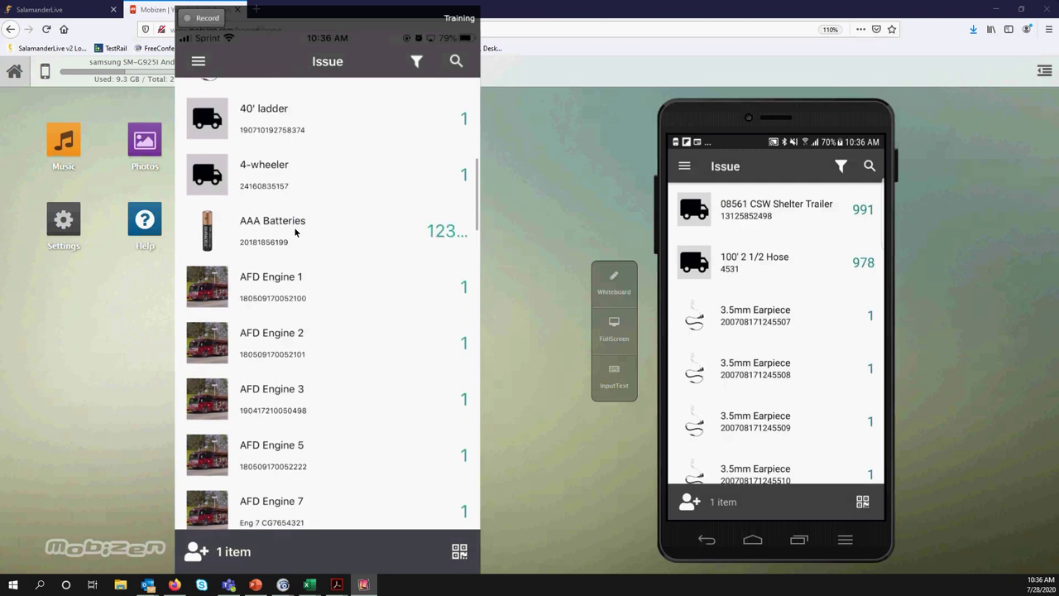
scroll(296, 233, down, 13)
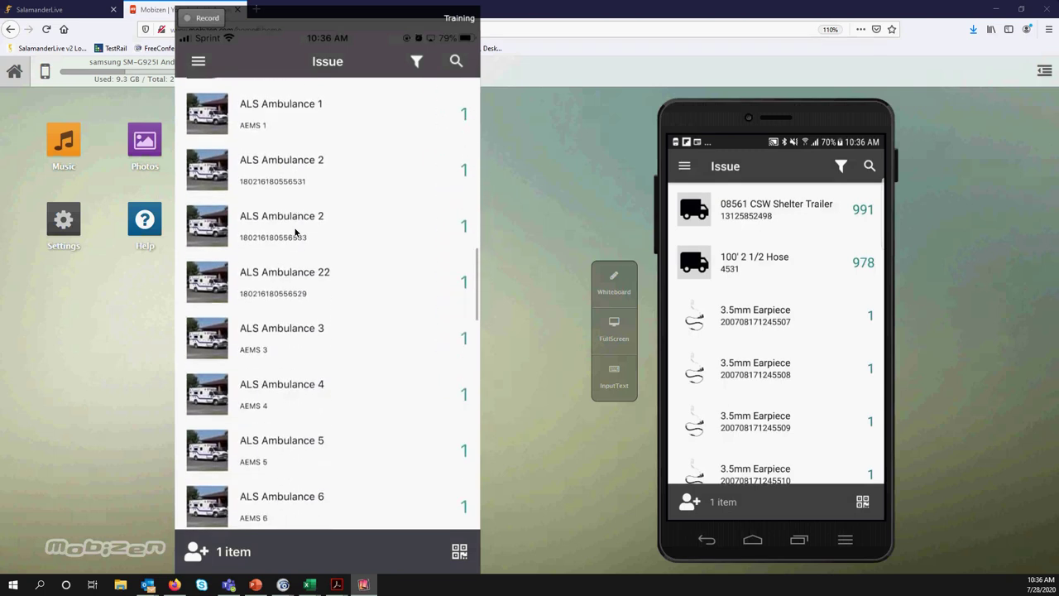
scroll(295, 233, down, 6)
scroll(296, 233, up, 1)
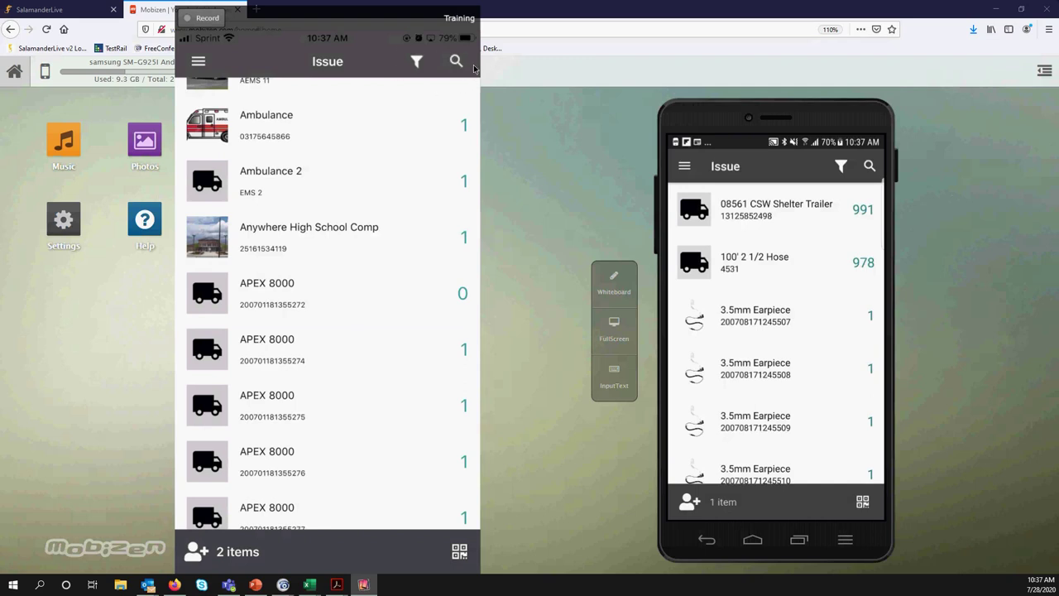
Search the Issue list for 'Fire' to list extinguishers, hoses and trucks, then clear the term
click(474, 69)
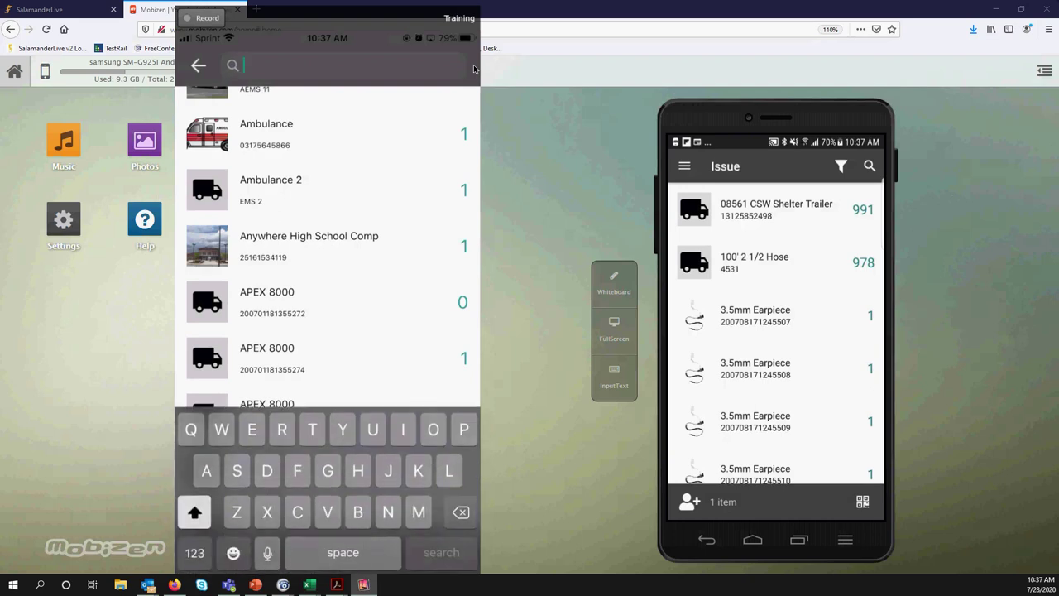
text(Fire)
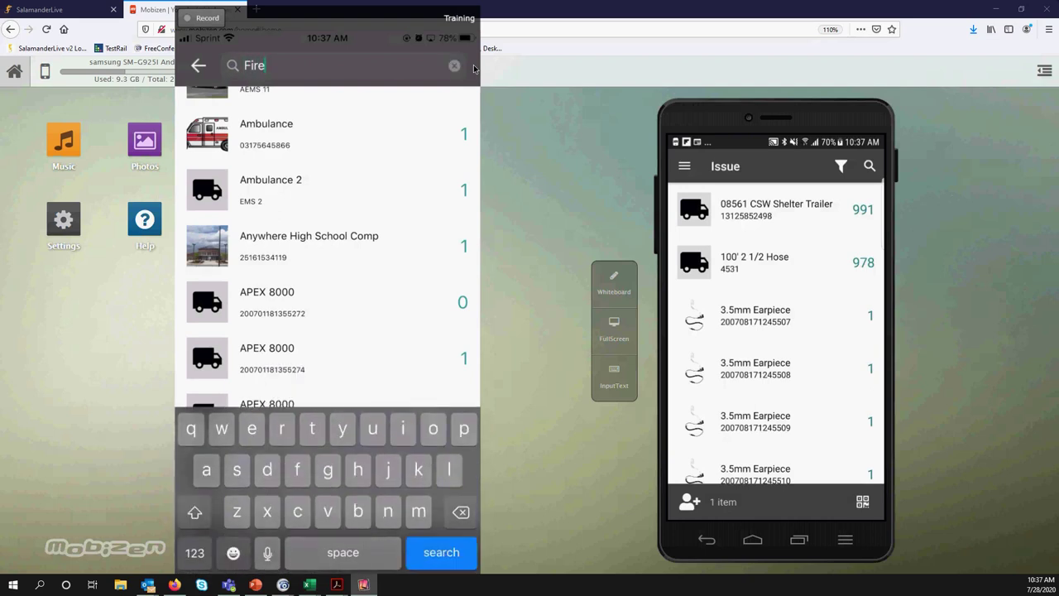
key(Return)
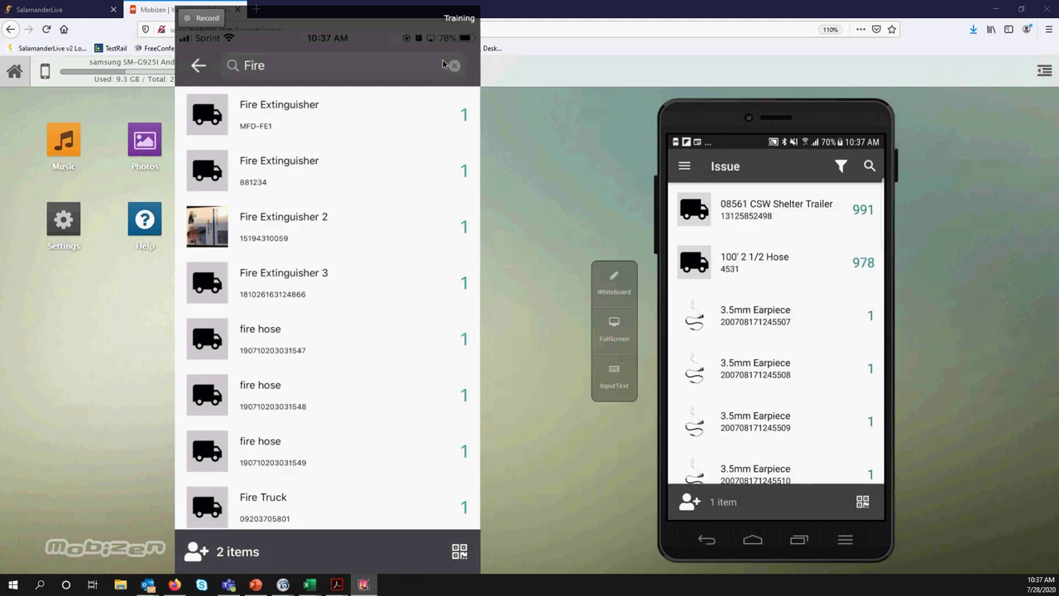
click(443, 64)
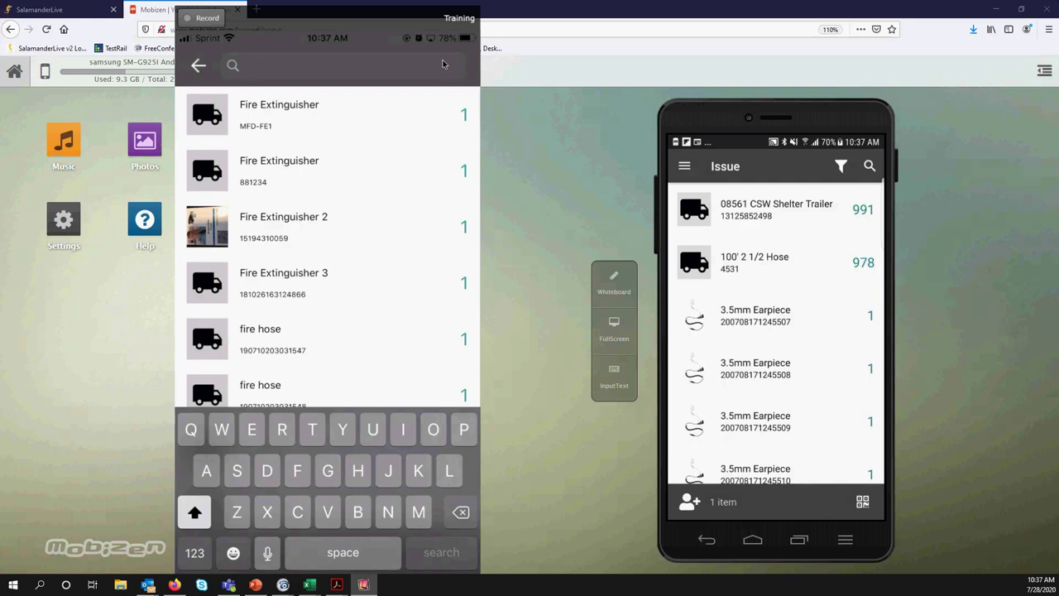
Search for 'Mask', add a Full Face Mask to the cart, and go back to the Issue list
text(Mask)
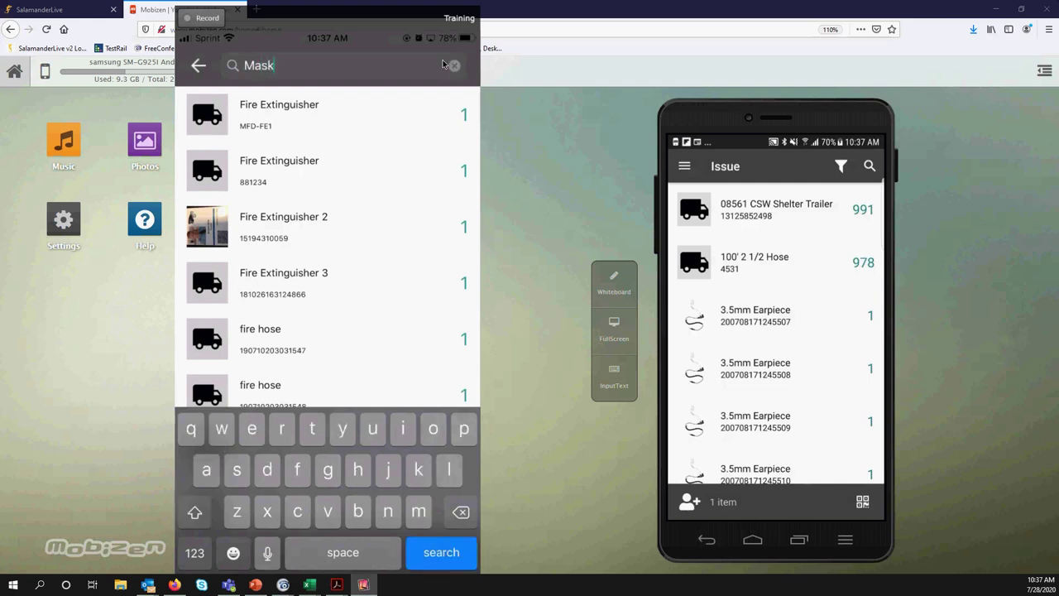
key(Return)
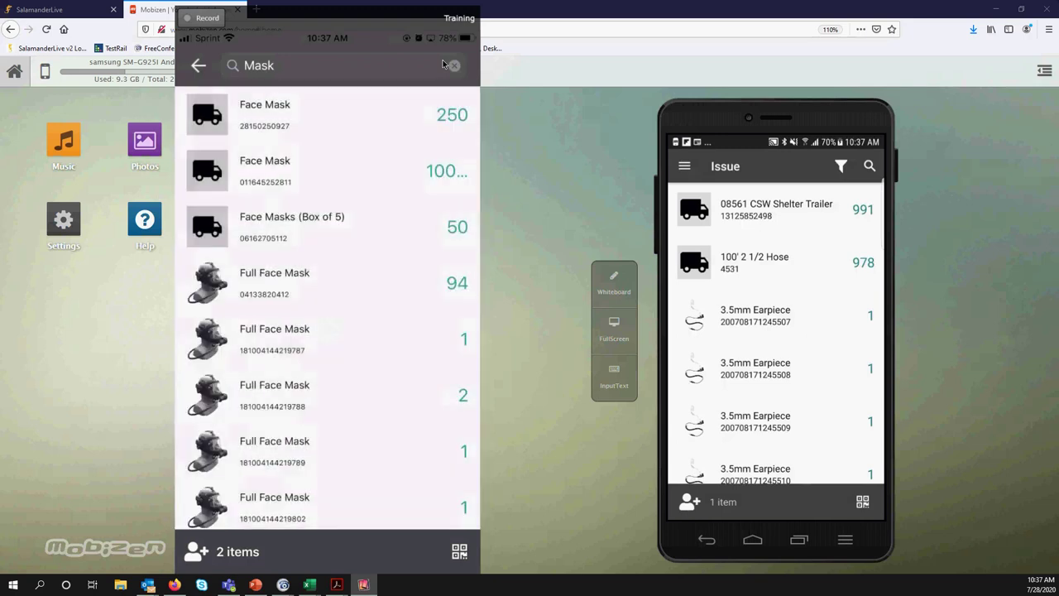
scroll(327, 307, down, 2)
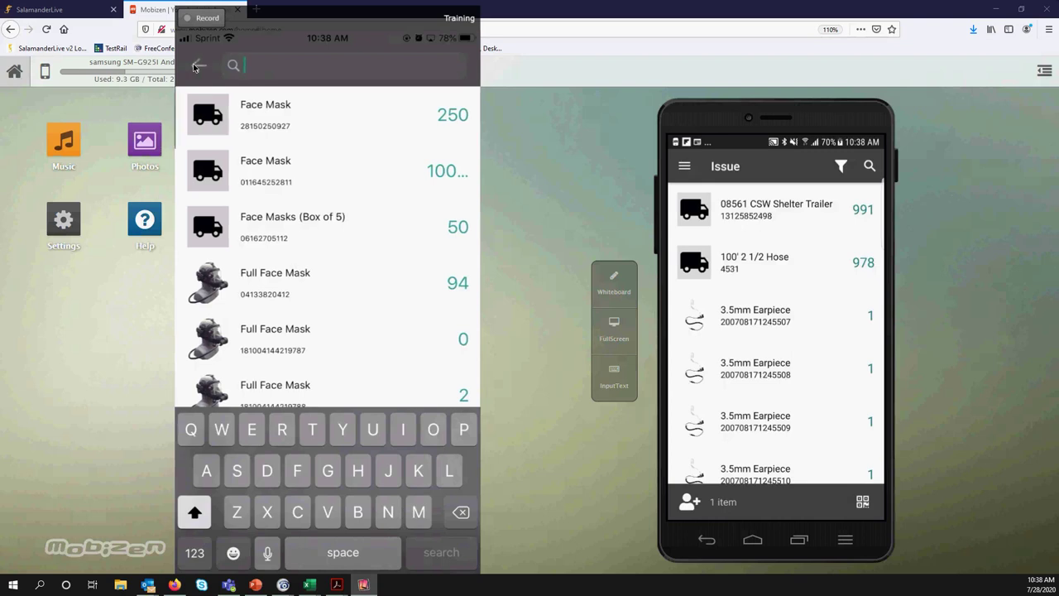
click(197, 66)
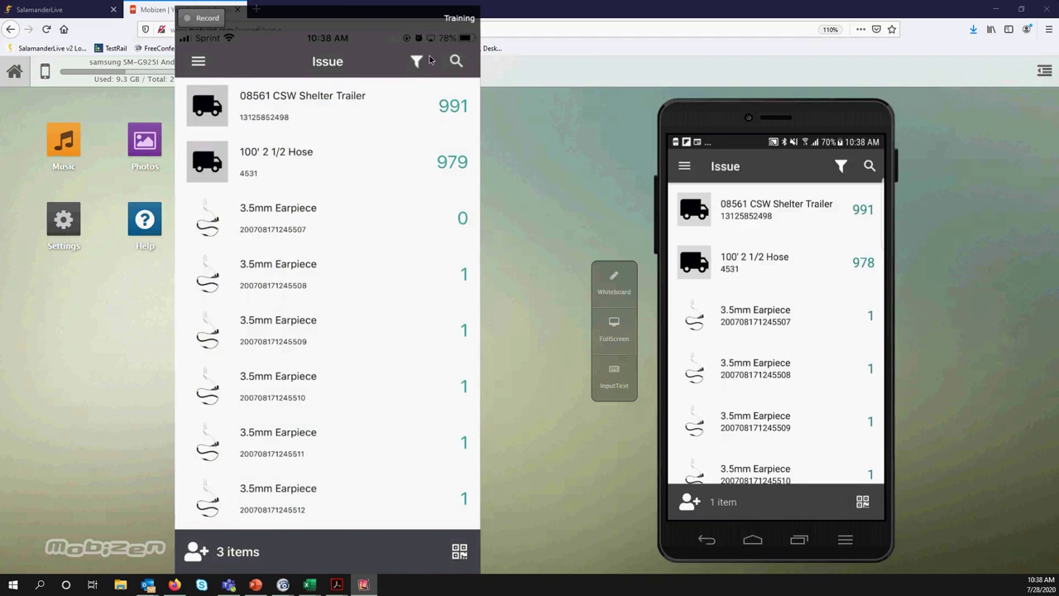
Filter the Issue list by the Motorcycle category, then reopen the Filter screen
click(424, 60)
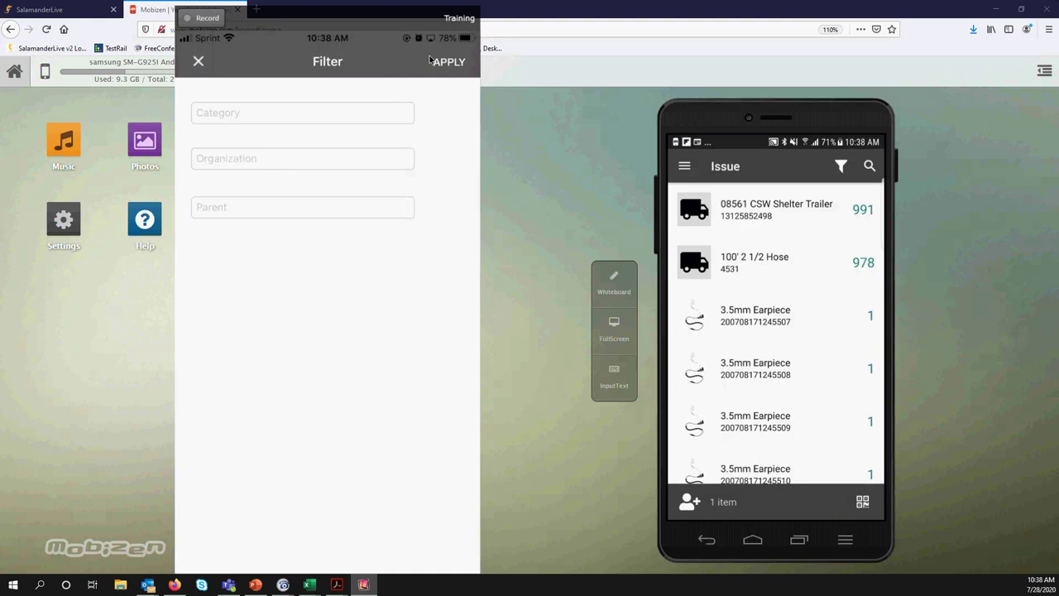
text(m)
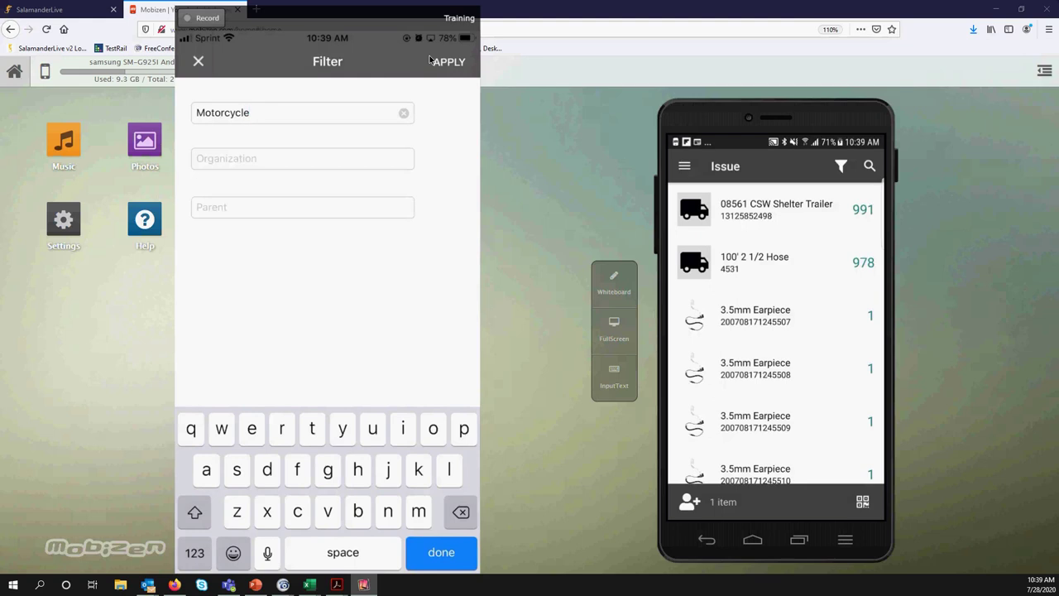
click(429, 59)
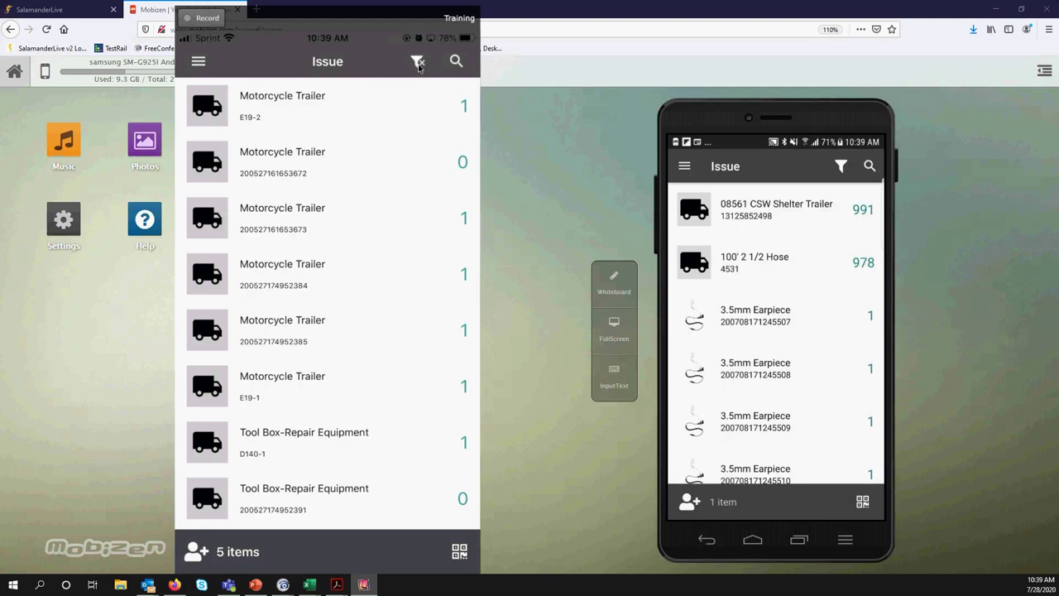
click(417, 63)
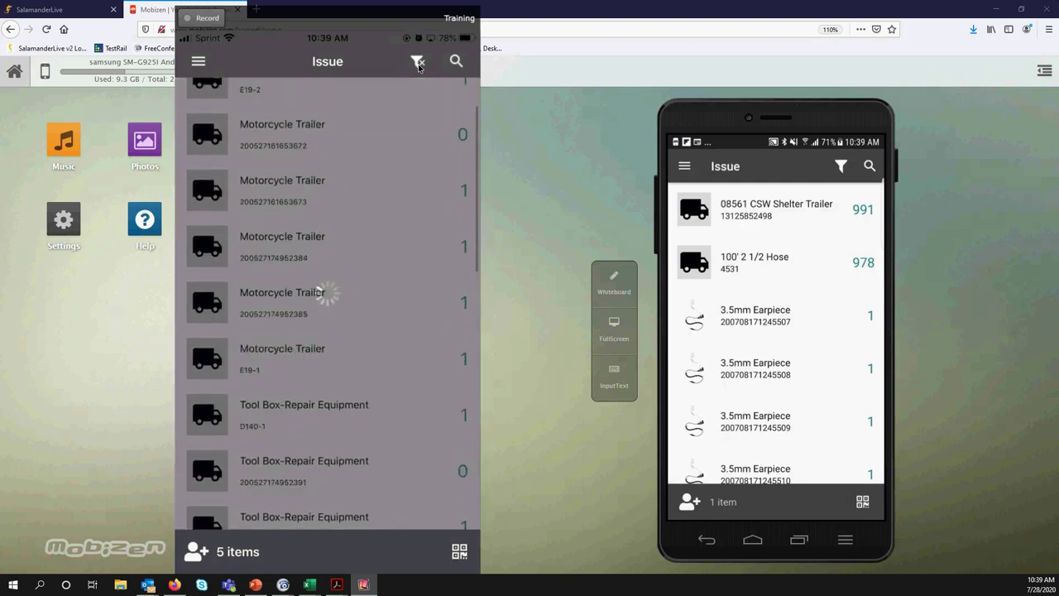
click(419, 64)
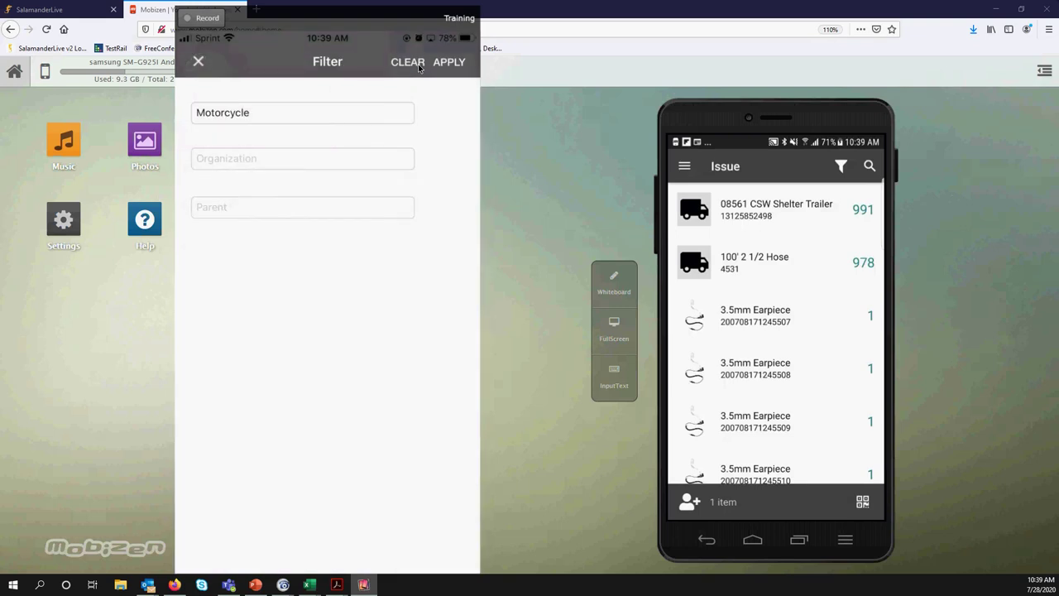
Clear the Category filter and pick Moosewood Emergency Management as Organization by typing 'moo'
click(418, 66)
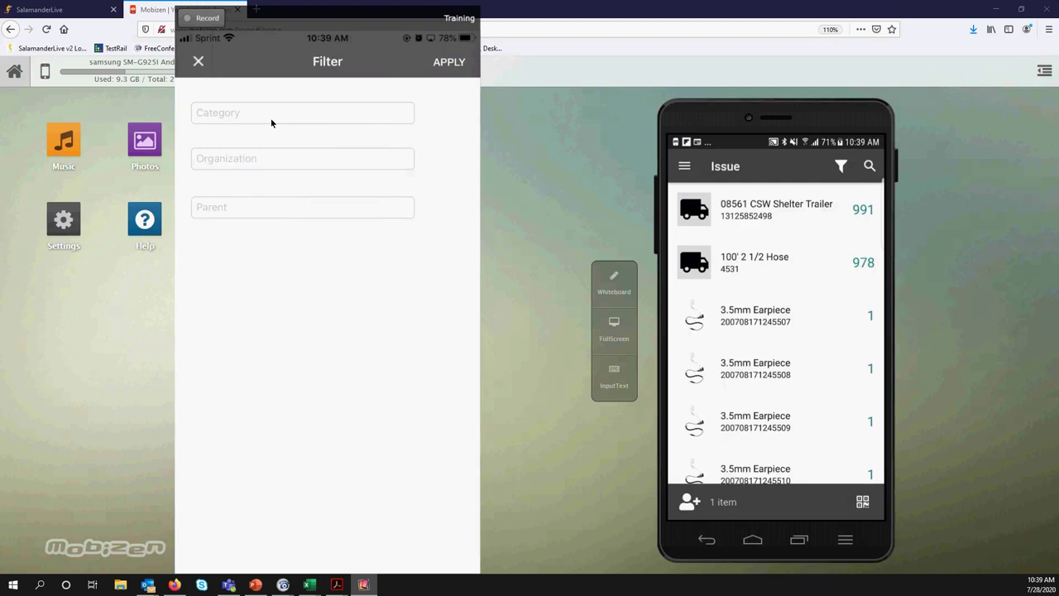
text(moo)
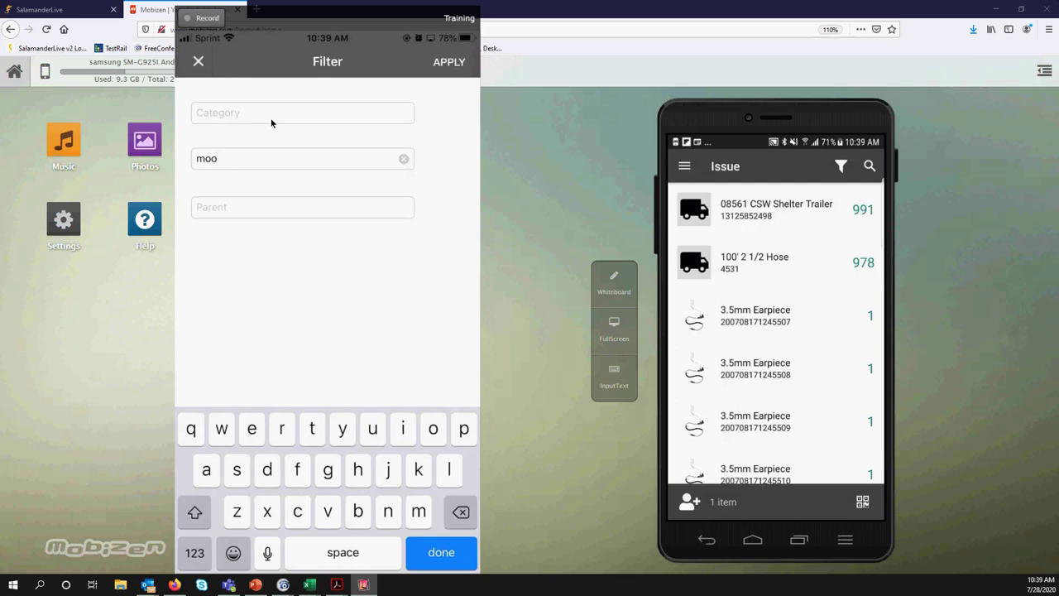
scroll(303, 257, down, 1)
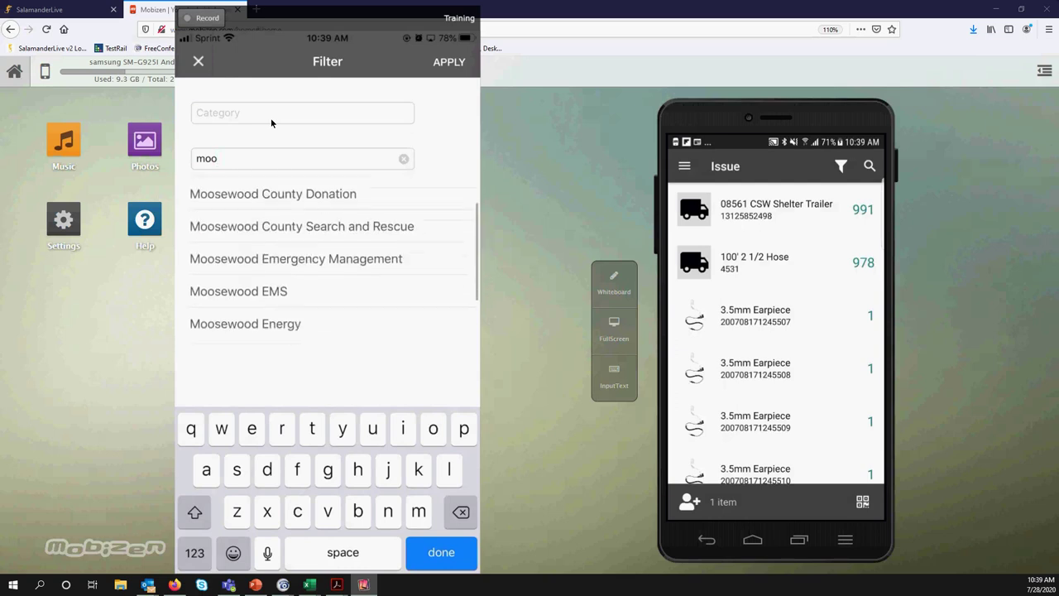
click(295, 260)
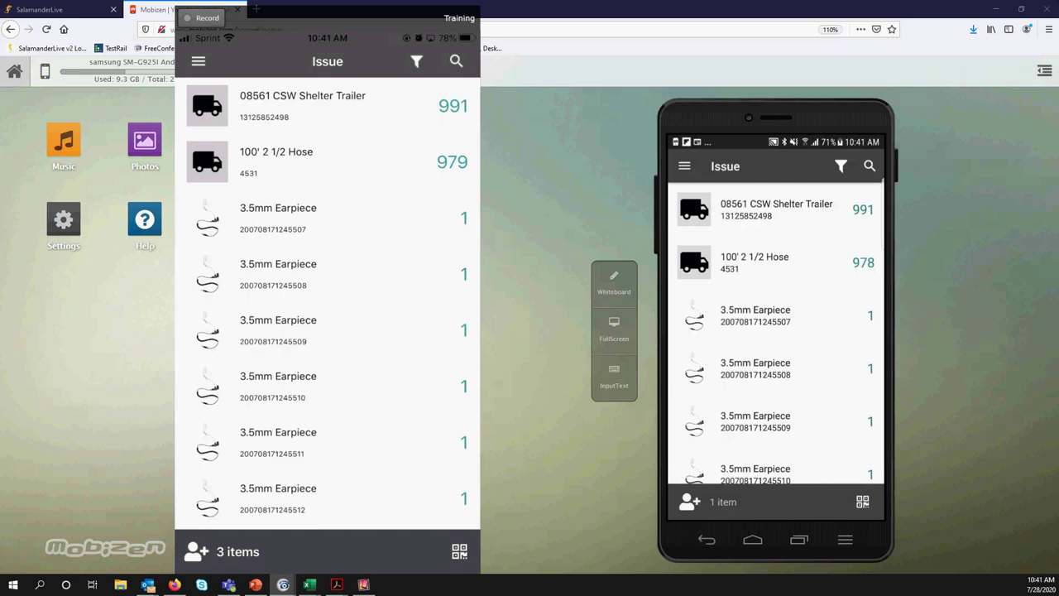
Show 5 equipment records per page, select all five, and open their tag Print dialog
click(66, 9)
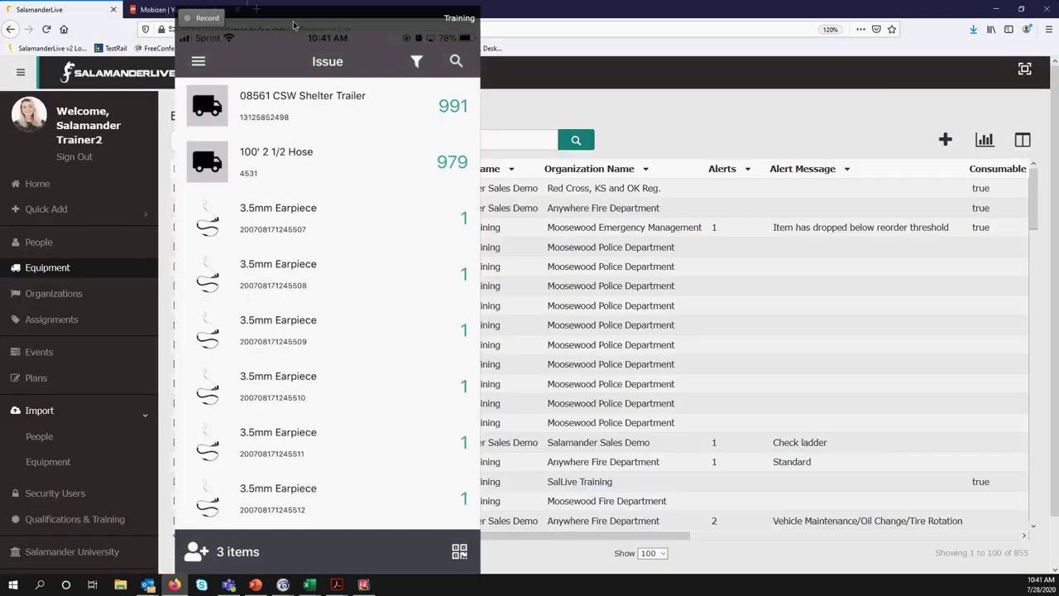
click(293, 25)
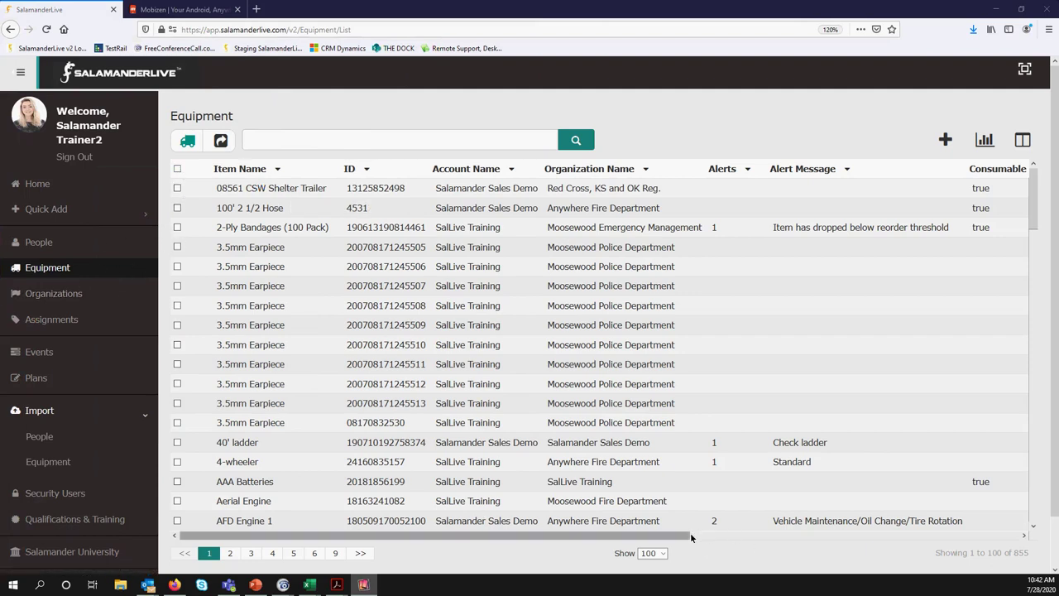
click(660, 554)
click(650, 475)
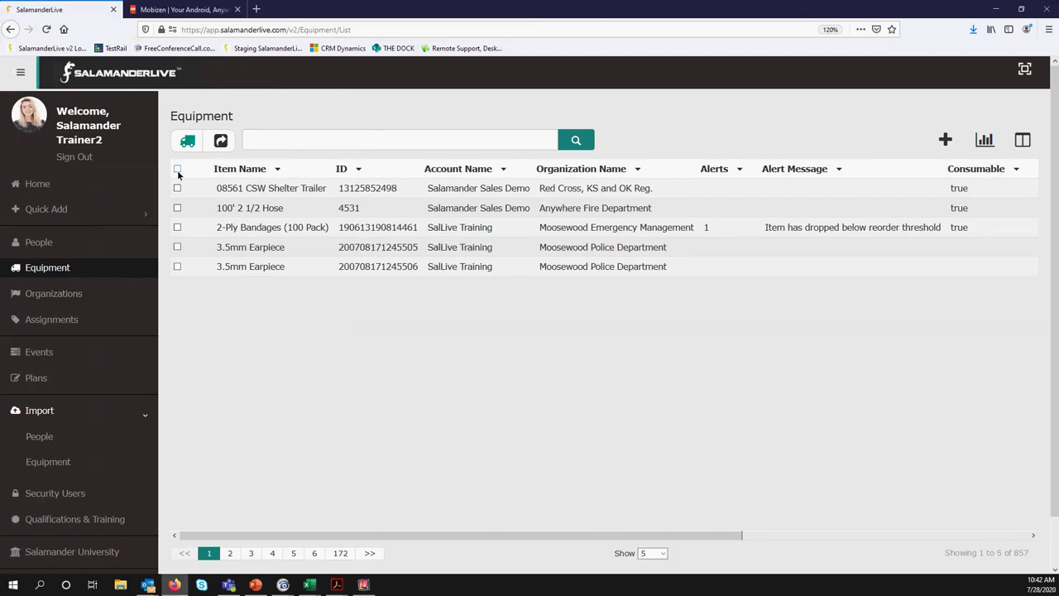
click(177, 169)
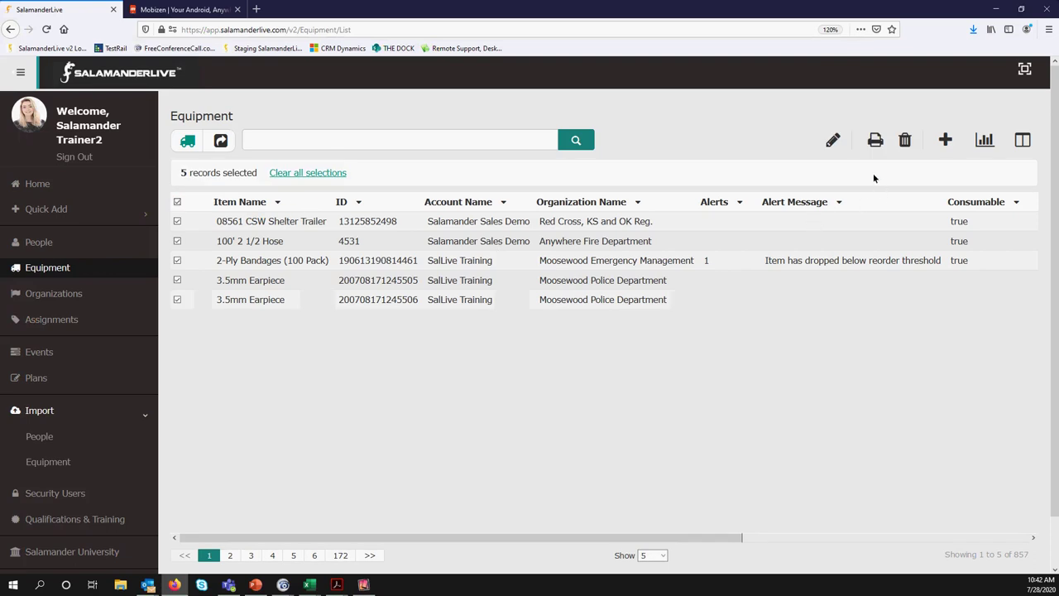
click(875, 141)
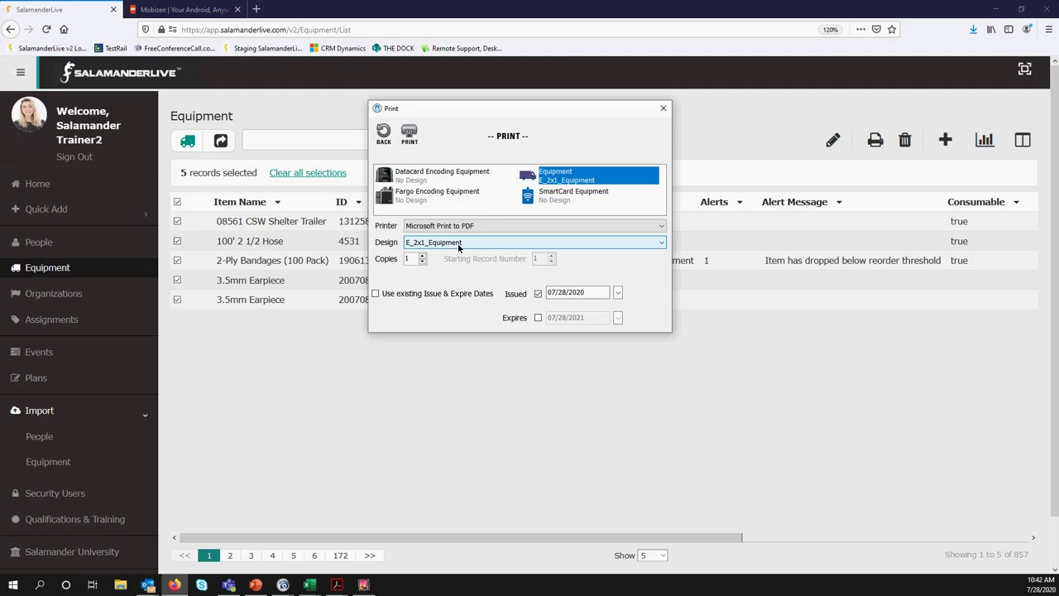
Keep the E_2x1_Equipment design and bring EquipmentTAGs.pdf up in Acrobat behind the Print dialog
click(505, 242)
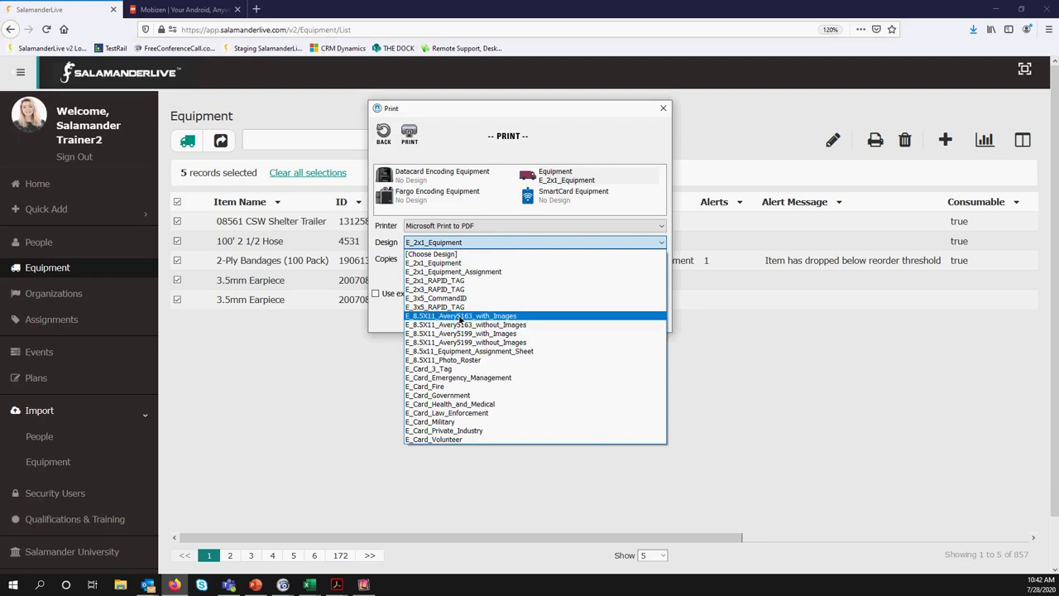
click(2, 501)
key(alt+Tab)
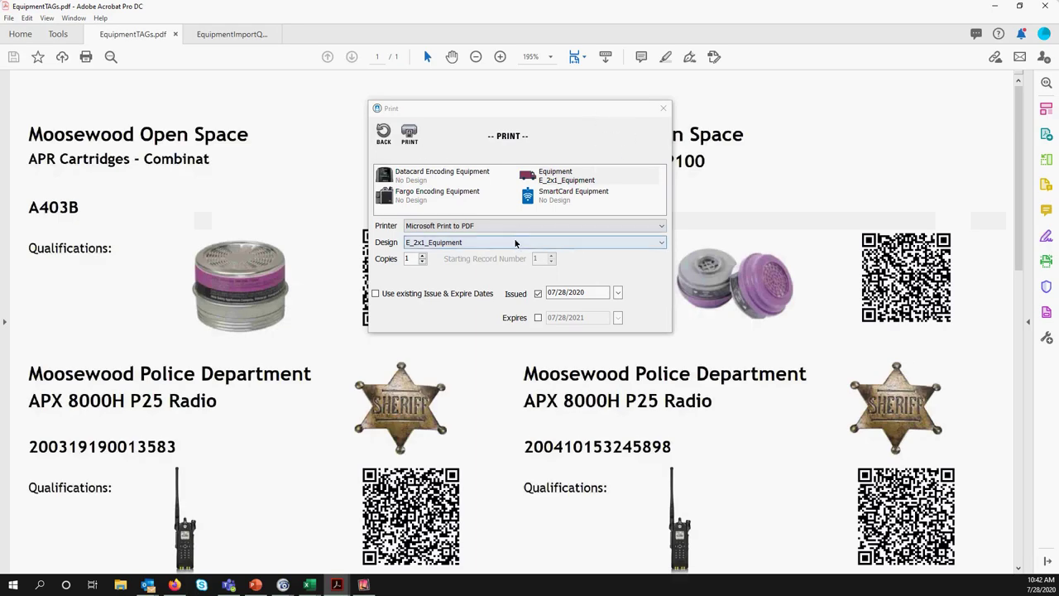
click(464, 241)
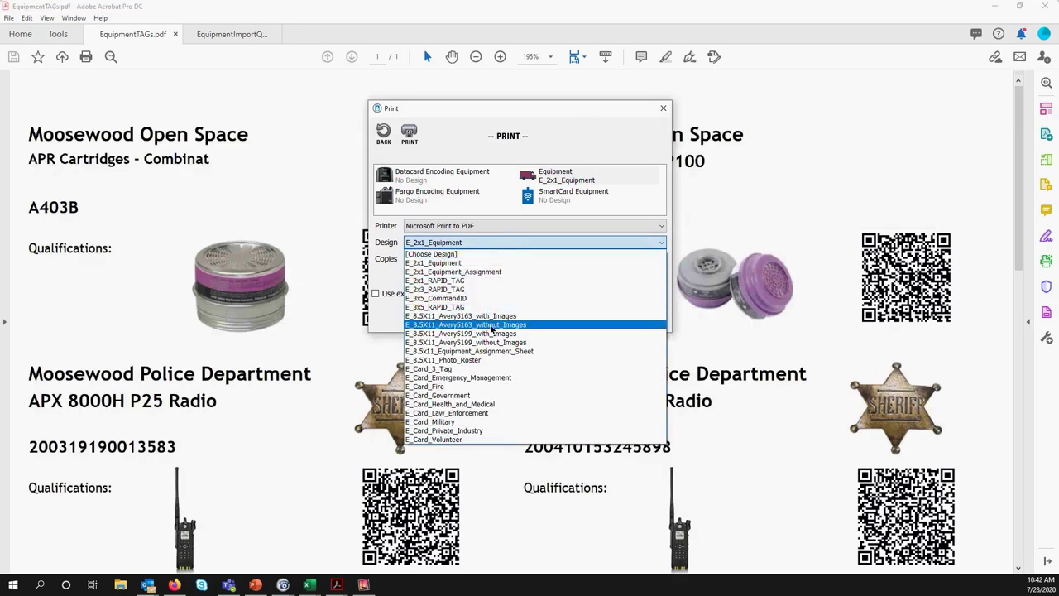
Choose the E_8.5X11_Avery5163_with_Images design, check the tag sheet zoomed out and in, then minimize Acrobat
click(497, 316)
drag(598, 111, 0, 190)
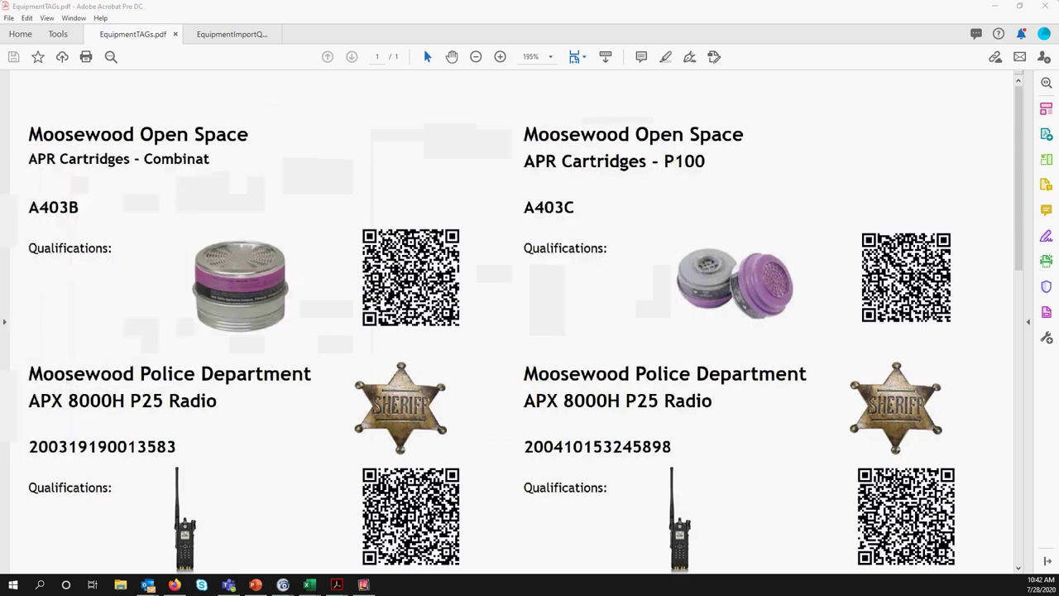
click(476, 57)
click(476, 57)
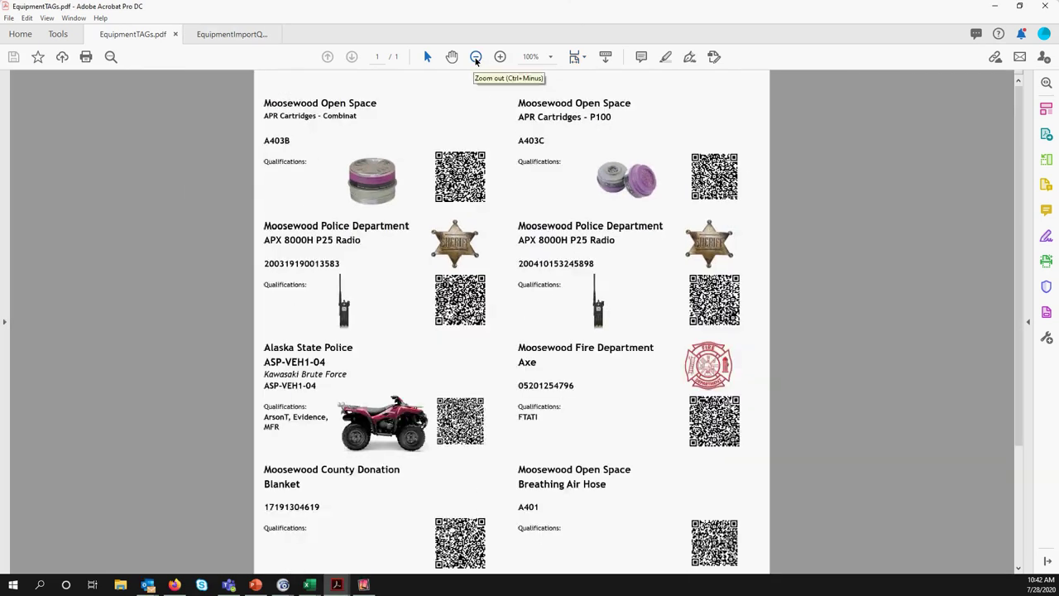
click(476, 57)
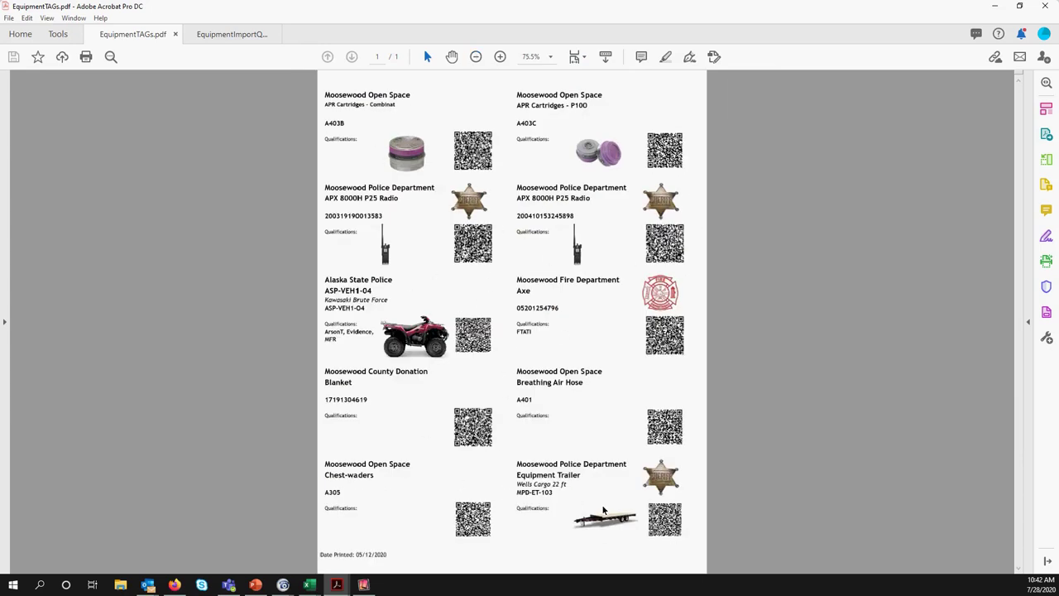
click(501, 57)
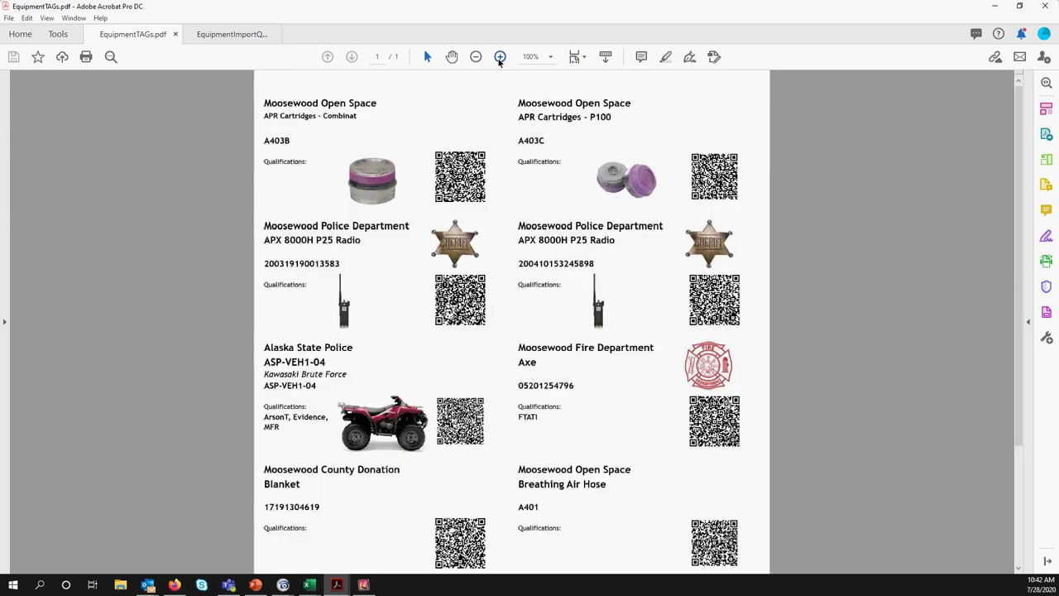
click(501, 57)
click(994, 5)
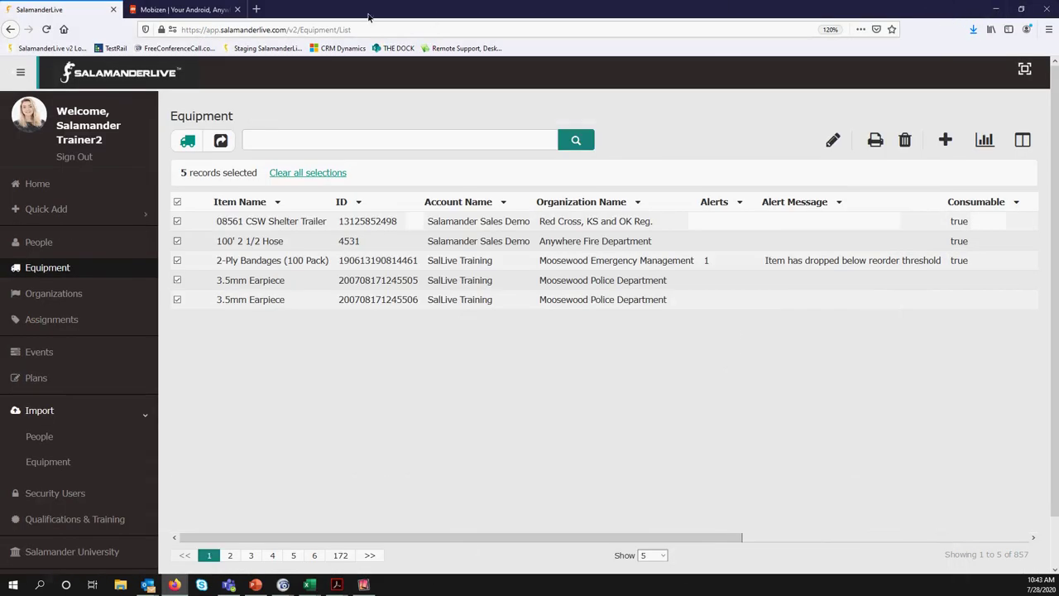
Bring back the Mobizen mirror showing 5 queued Issue items, with the iPhone window moved left
click(201, 10)
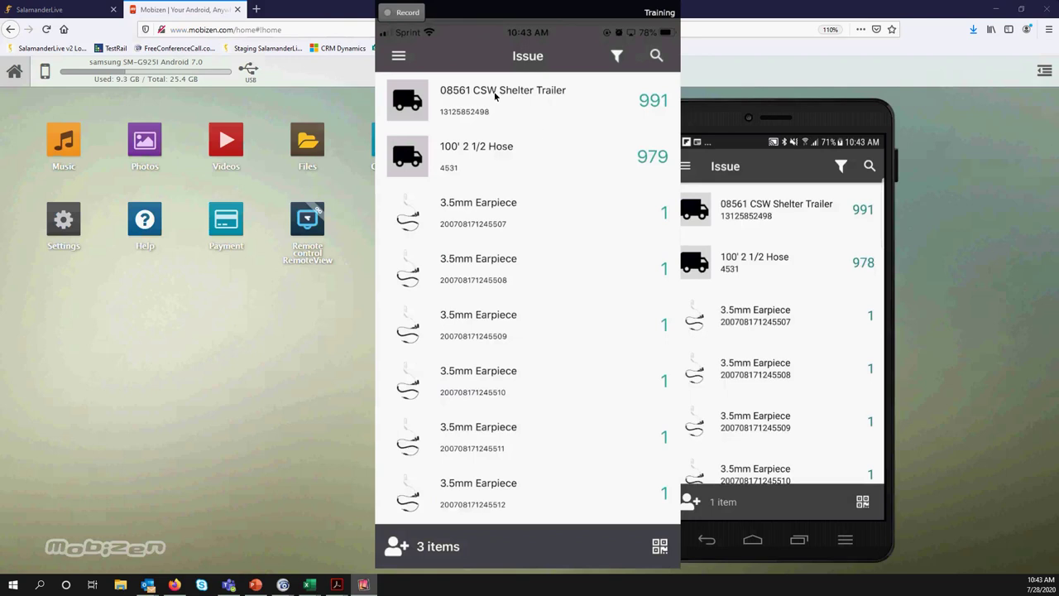
mouse_move(472, 11)
mouse_down()
mouse_move(346, 11)
mouse_move(472, 12)
mouse_up()
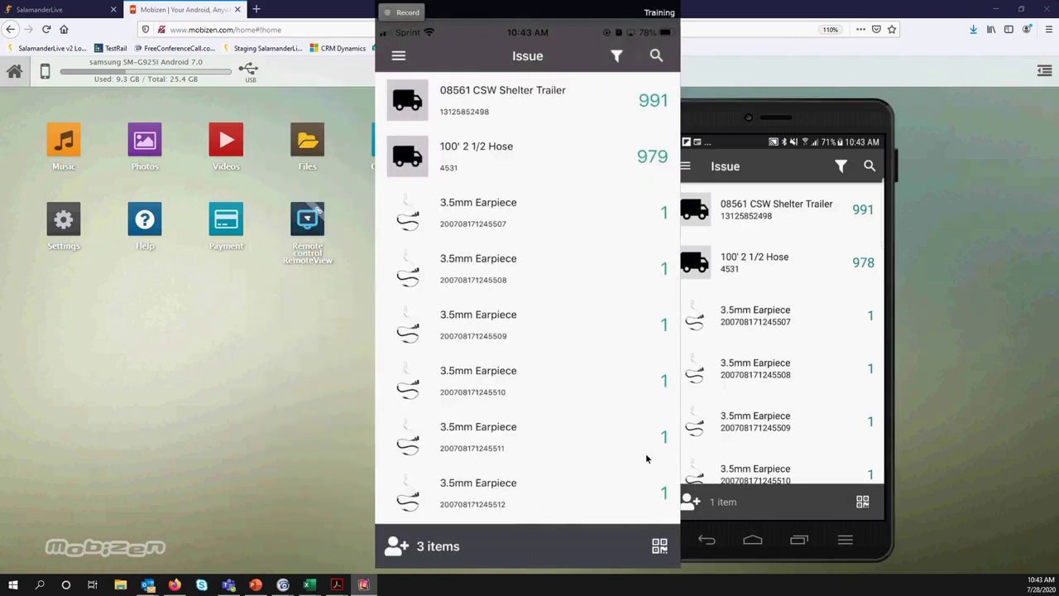
drag(463, 11, 131, 12)
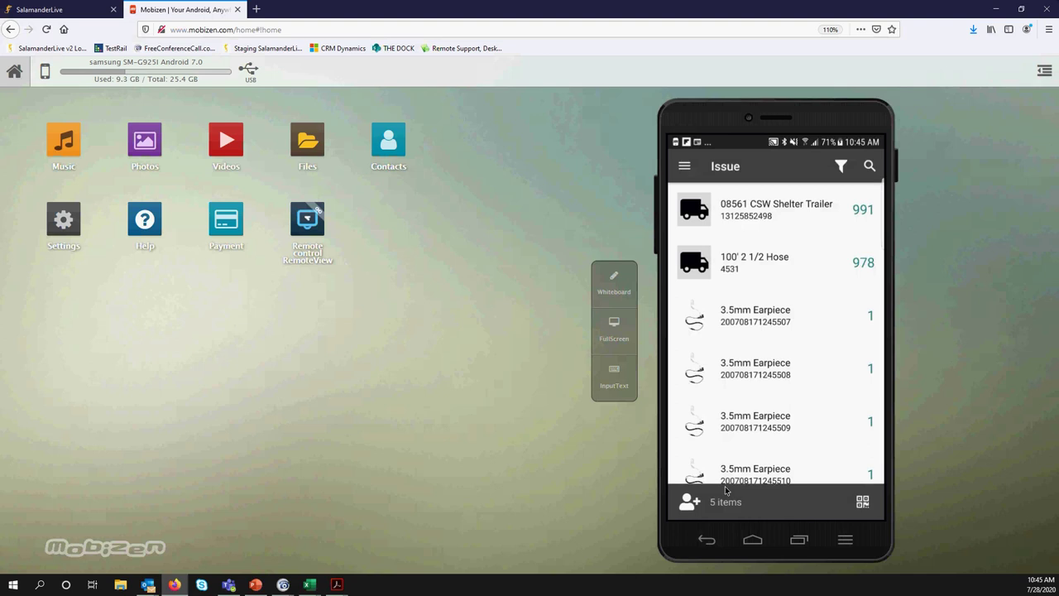
Browse the person list for the 5-item Issue cart, then set the recipient by scanning an ID badge
click(685, 515)
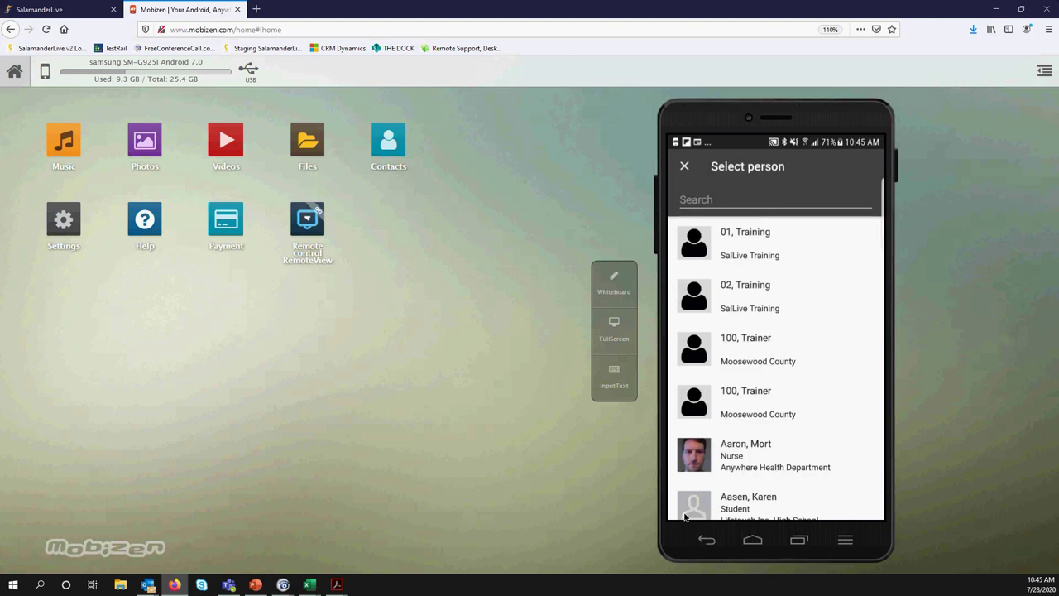
scroll(685, 517, down, 3)
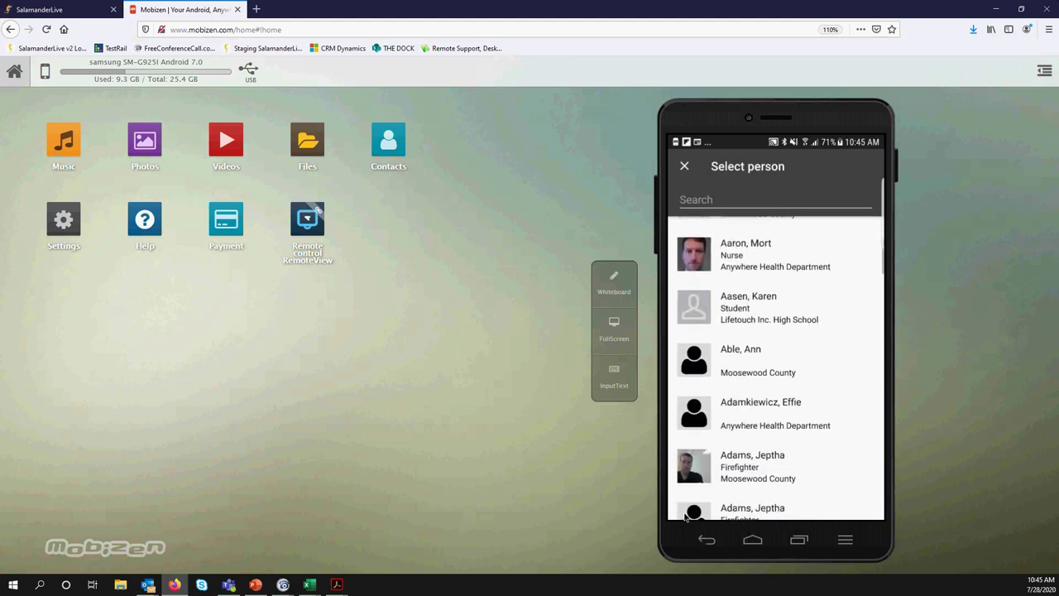
scroll(685, 517, down, 5)
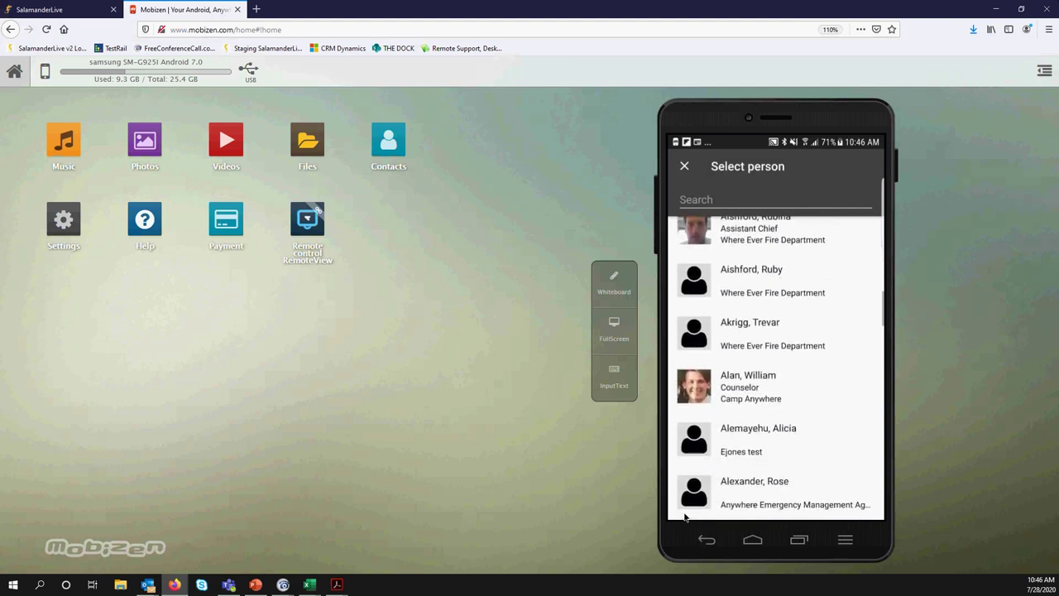
scroll(685, 517, down, 1)
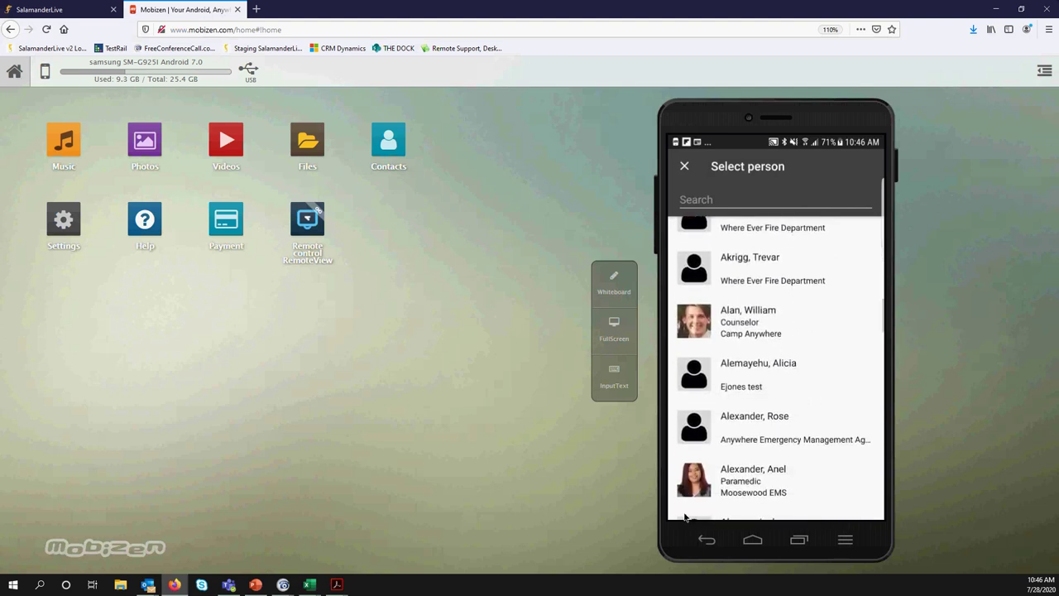
scroll(685, 517, down, 3)
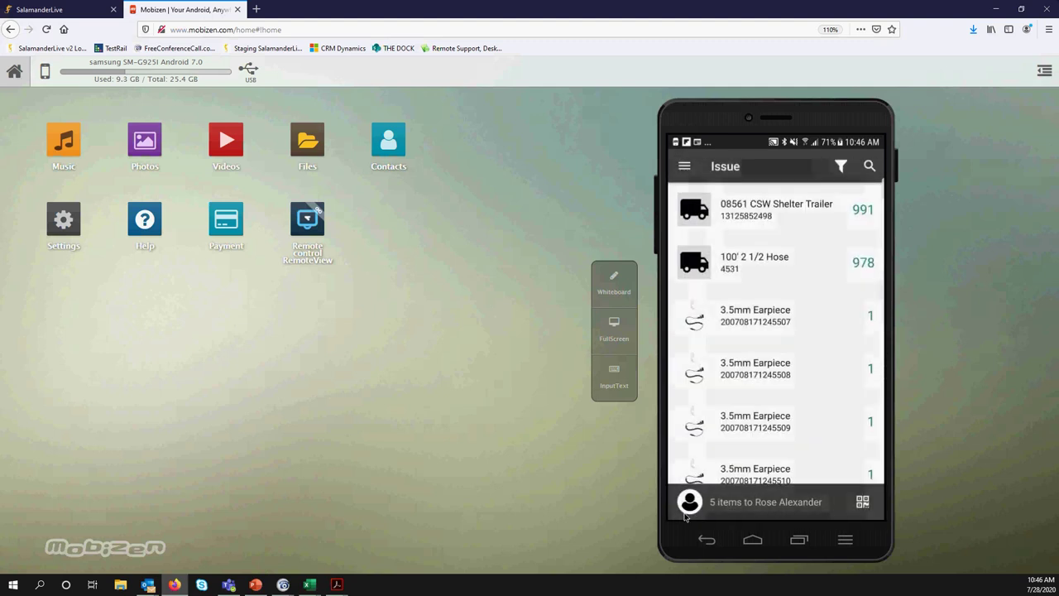
click(686, 513)
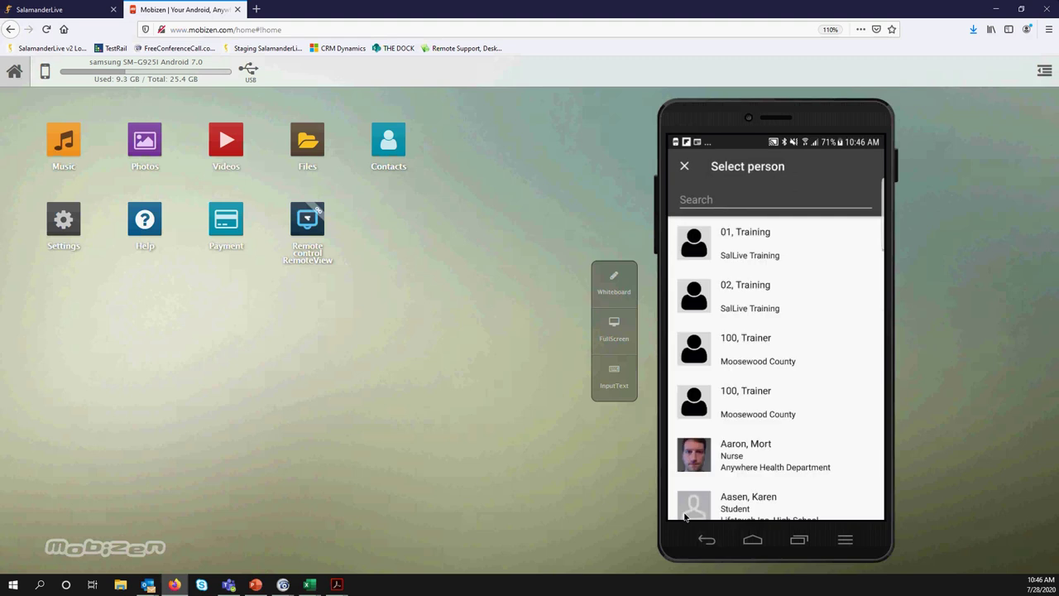
click(685, 517)
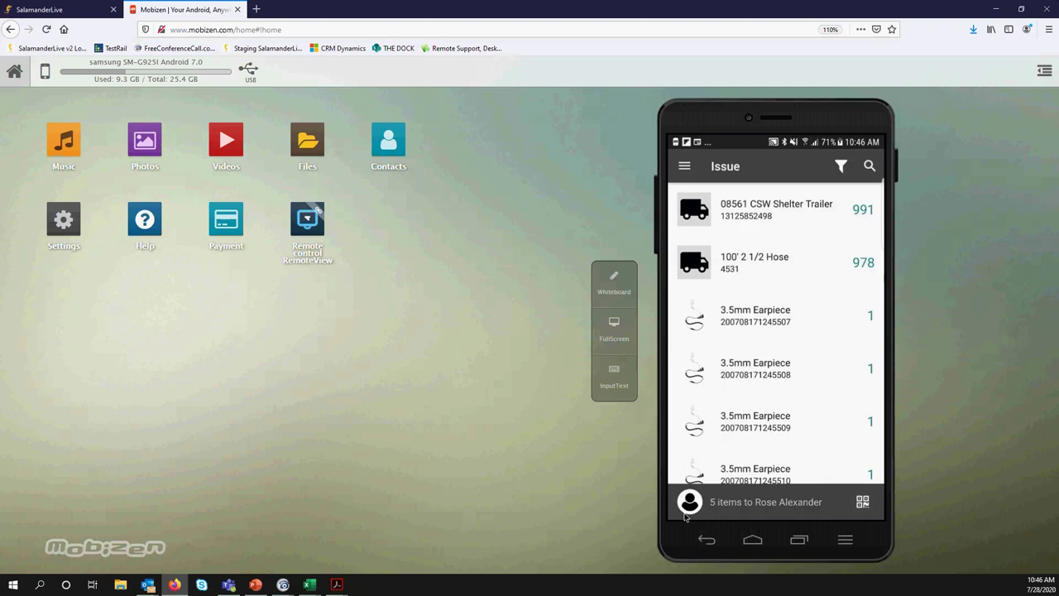
click(685, 517)
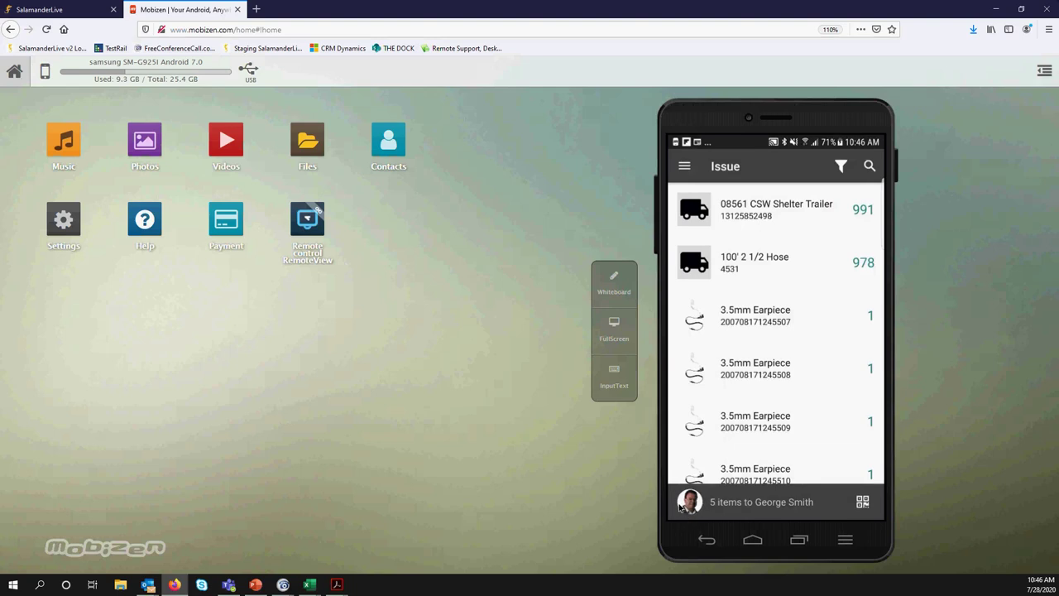
Expand, collapse and reopen the Event_061820 cart sheet to review the items queued for issue
click(679, 506)
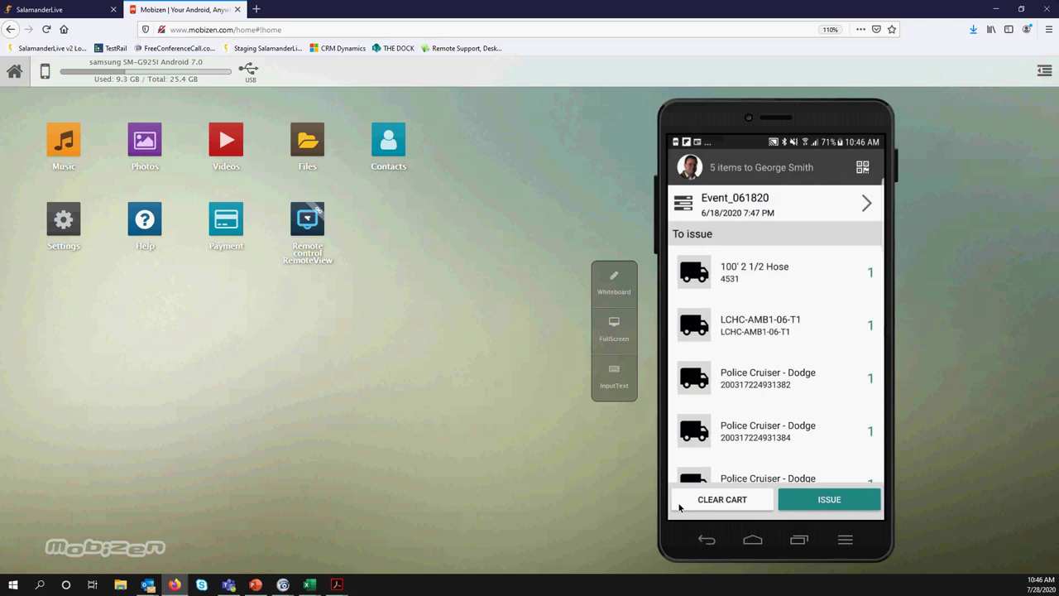
click(679, 507)
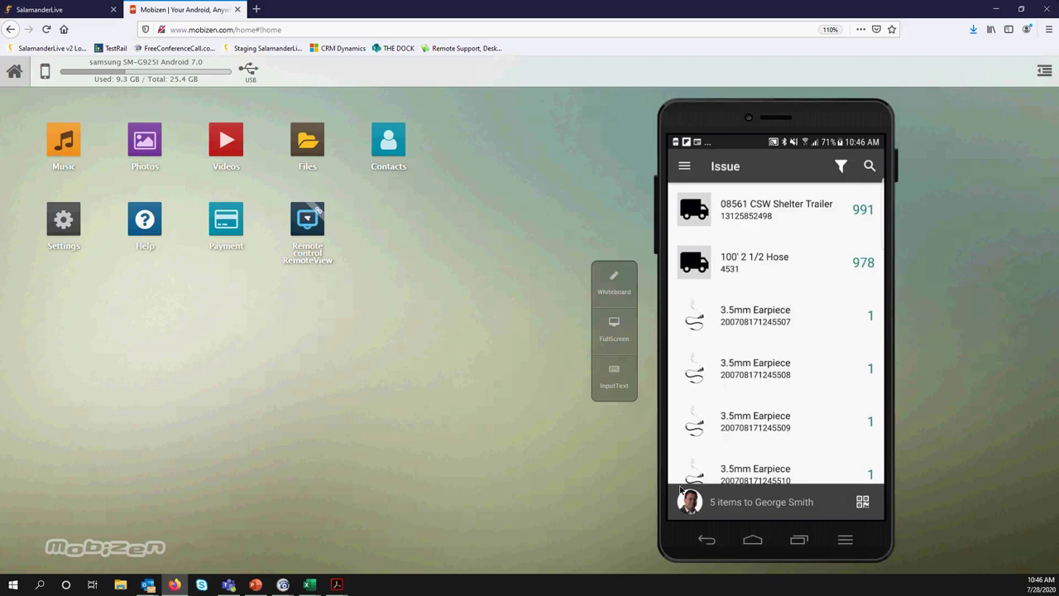
click(799, 518)
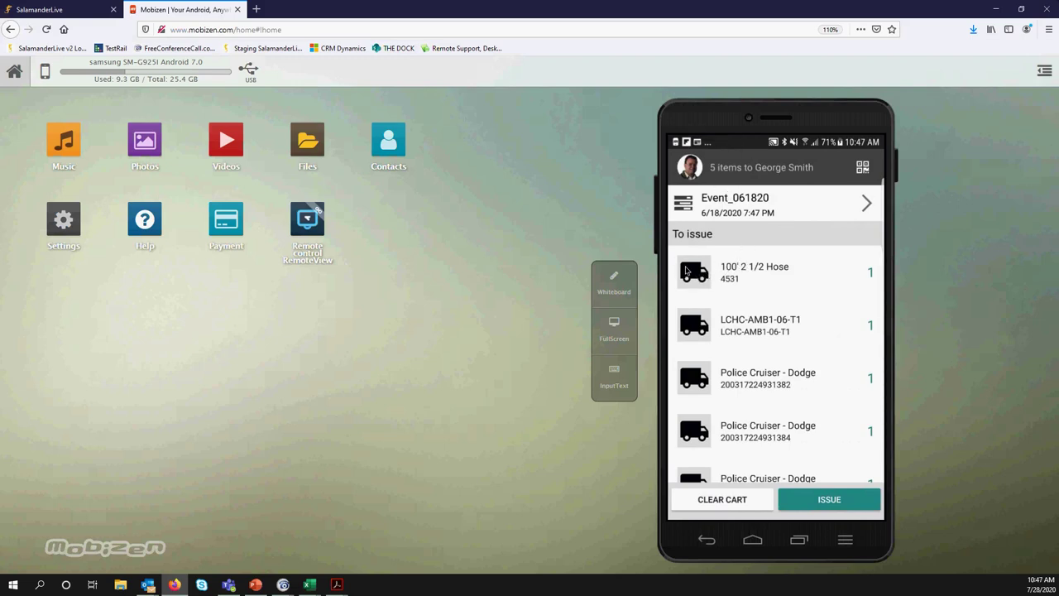
scroll(778, 385, down, 1)
scroll(777, 385, up, 1)
Swipe the unwanted Police Cruiser - Dodge cart rows left to delete them
scroll(777, 384, right, 2)
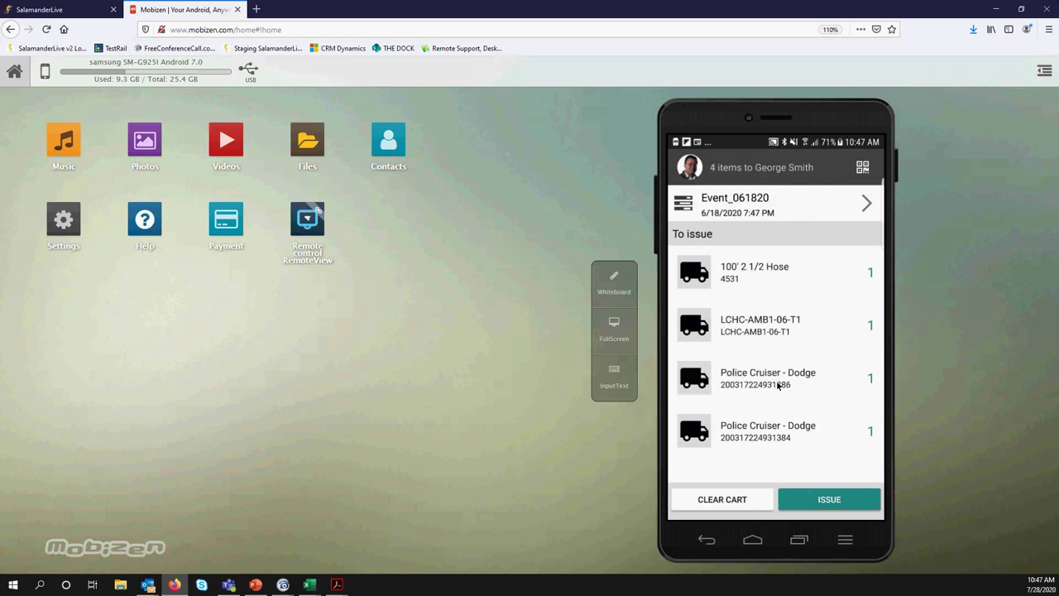
scroll(778, 385, right, 2)
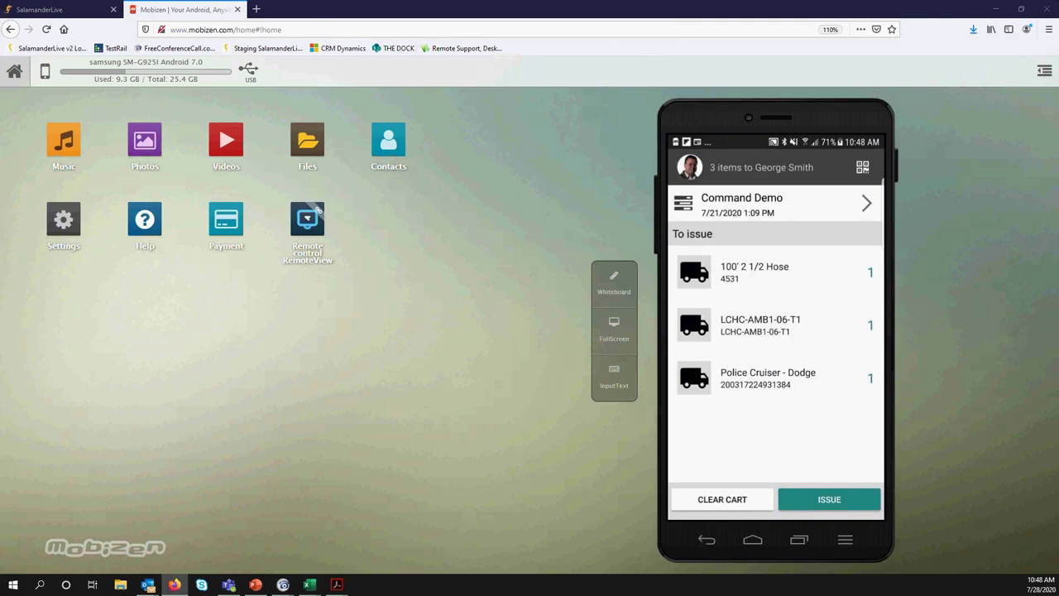
Scan the A403B APR Cartridges QR code from the tags PDF and add quantity 2
key(alt+Tab)
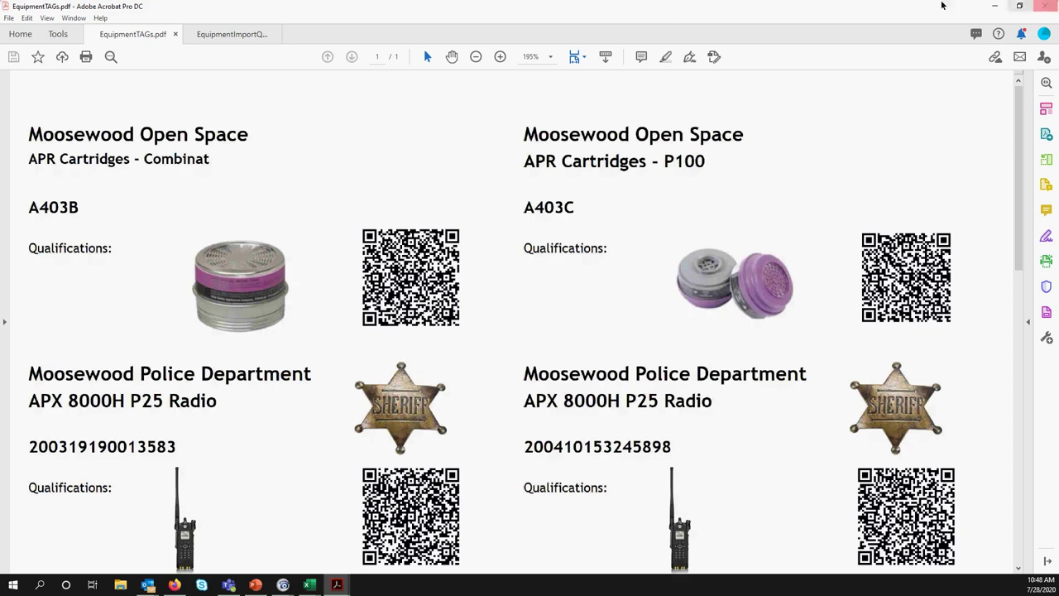
click(997, 14)
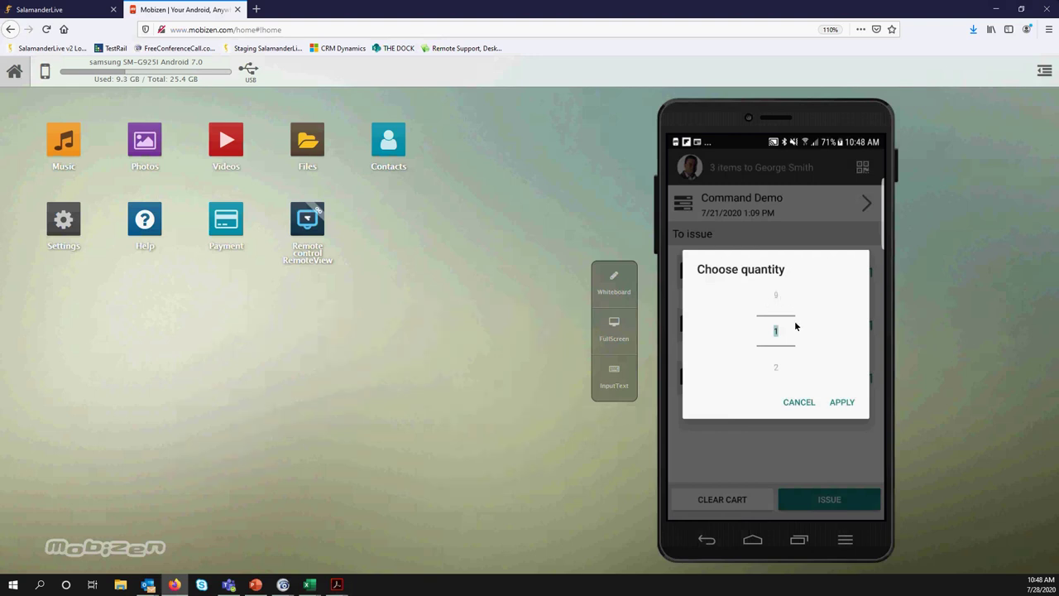
scroll(795, 326, down, 1)
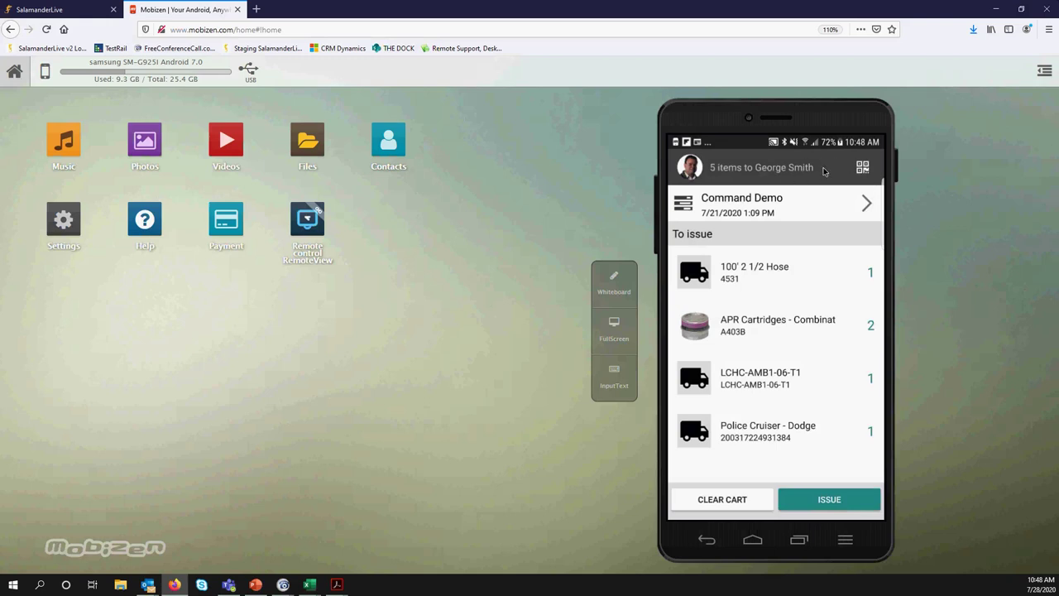
Close the empty cart to show the issuable equipment list, then open the app's navigation menu
click(776, 157)
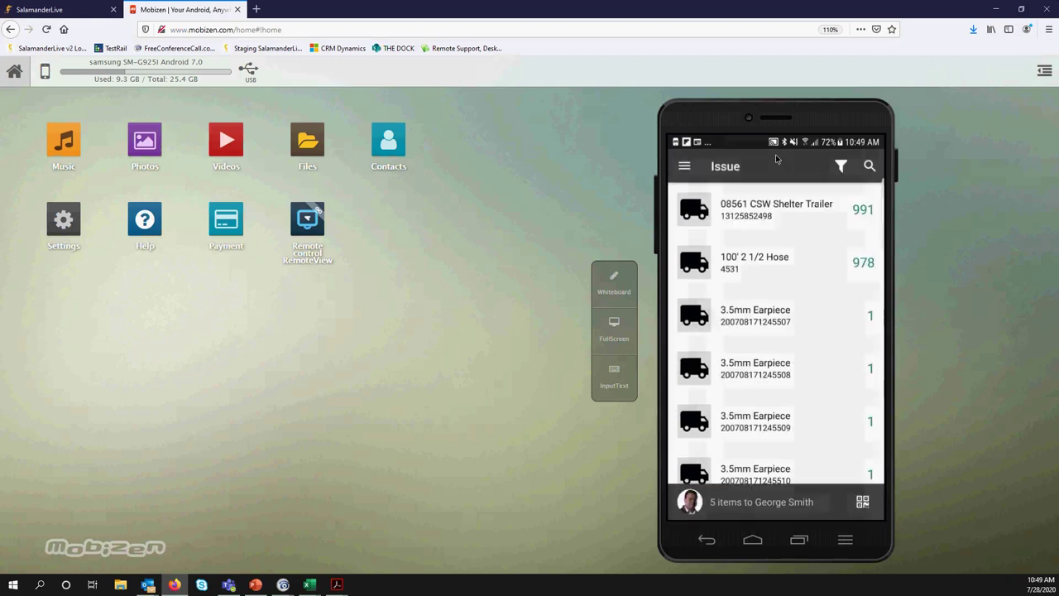
click(775, 154)
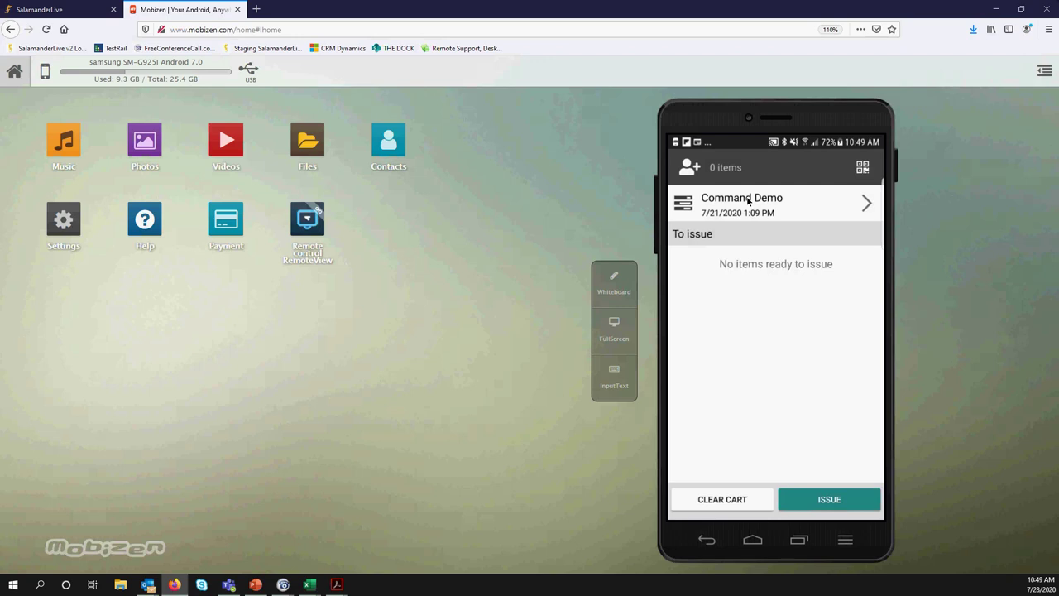
click(747, 201)
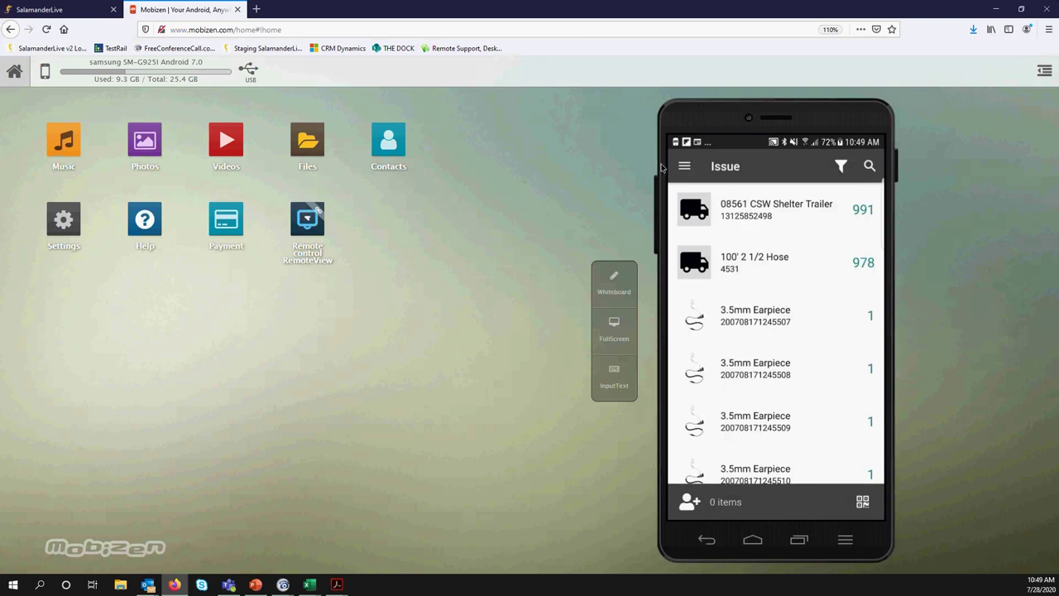
click(693, 161)
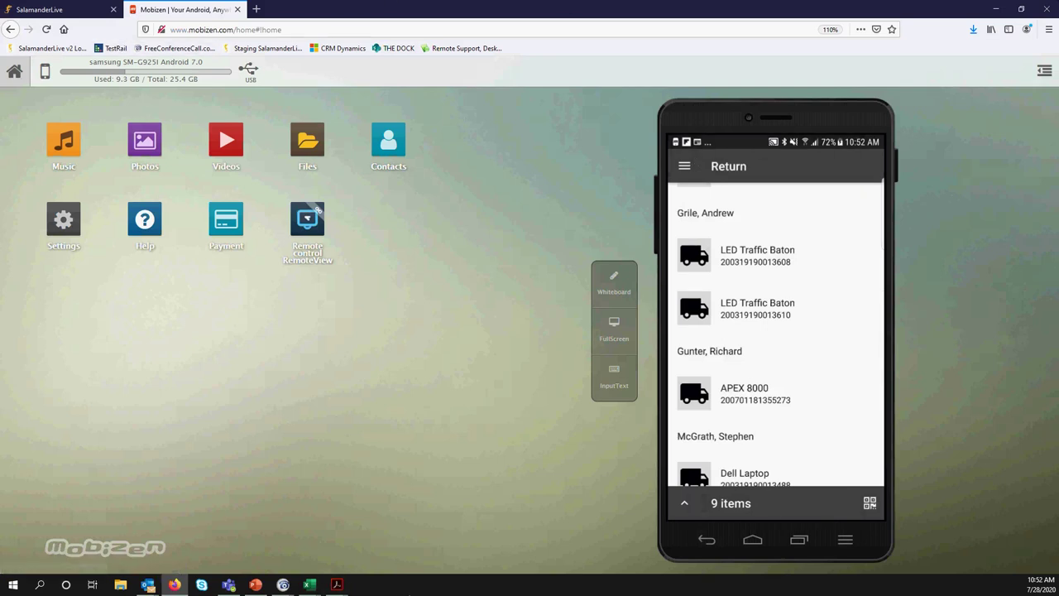
Show the APR Cartridges tag in EquipmentTAGs.pdf for scanning, then return to the phone's quantity prompt
mouse_move(340, 585)
click(273, 550)
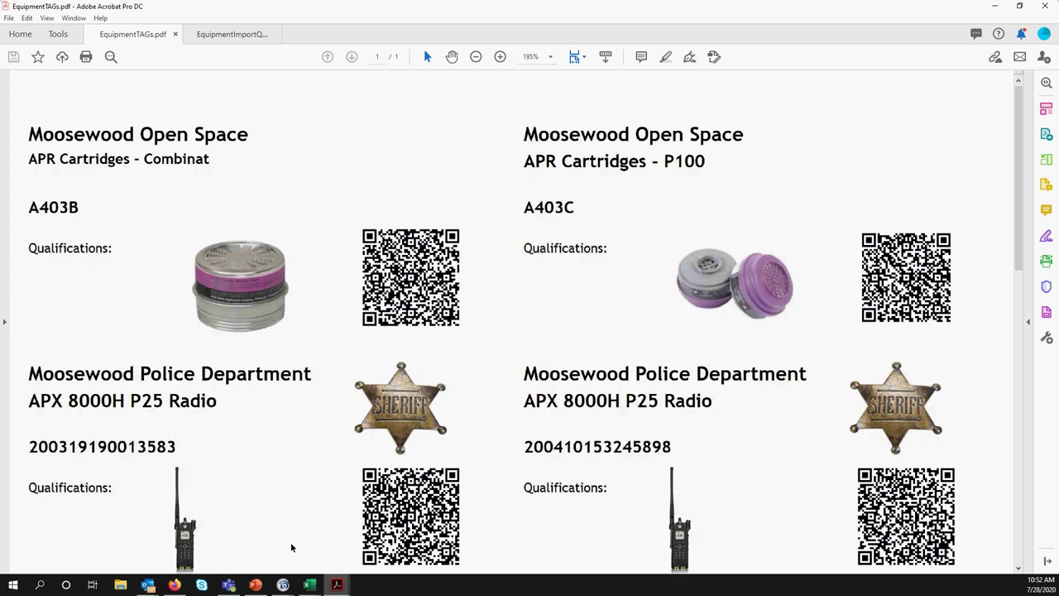
mouse_move(309, 585)
scroll(475, 300, down, 5)
scroll(478, 307, down, 2)
scroll(478, 306, up, 7)
click(996, 6)
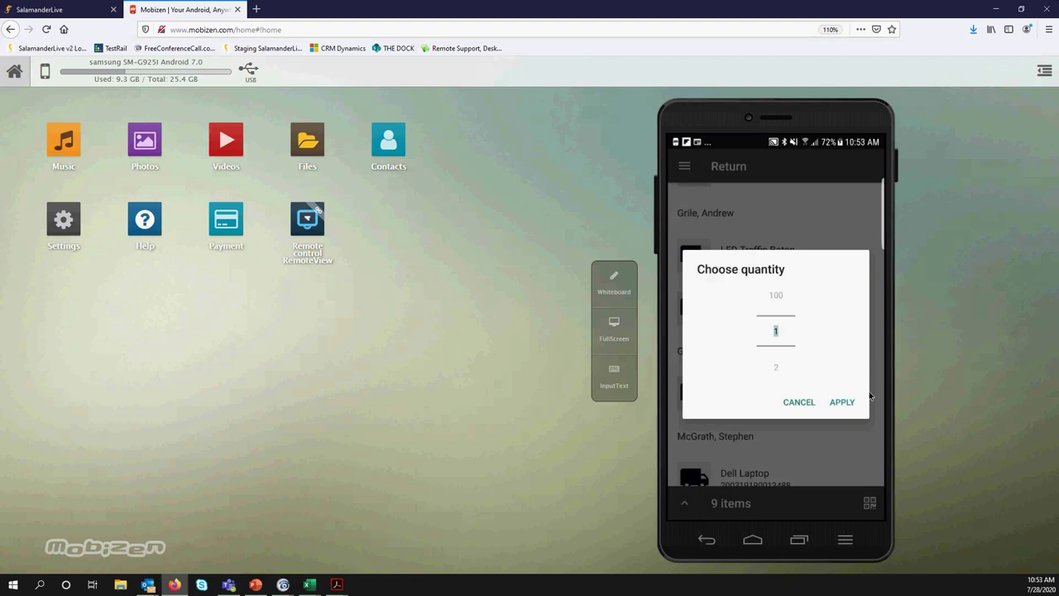
Accept quantity 1 for the scanned APR Cartridges tag in the return cart
click(867, 398)
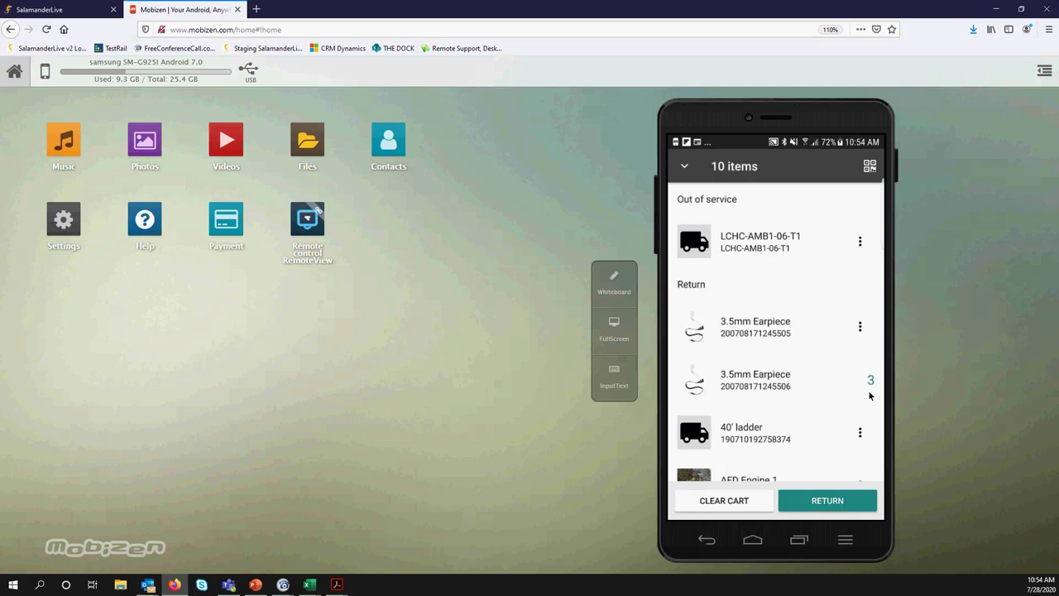
Bring up the return status options for LED Traffic Baton to mark it Out of service
scroll(869, 396, down, 2)
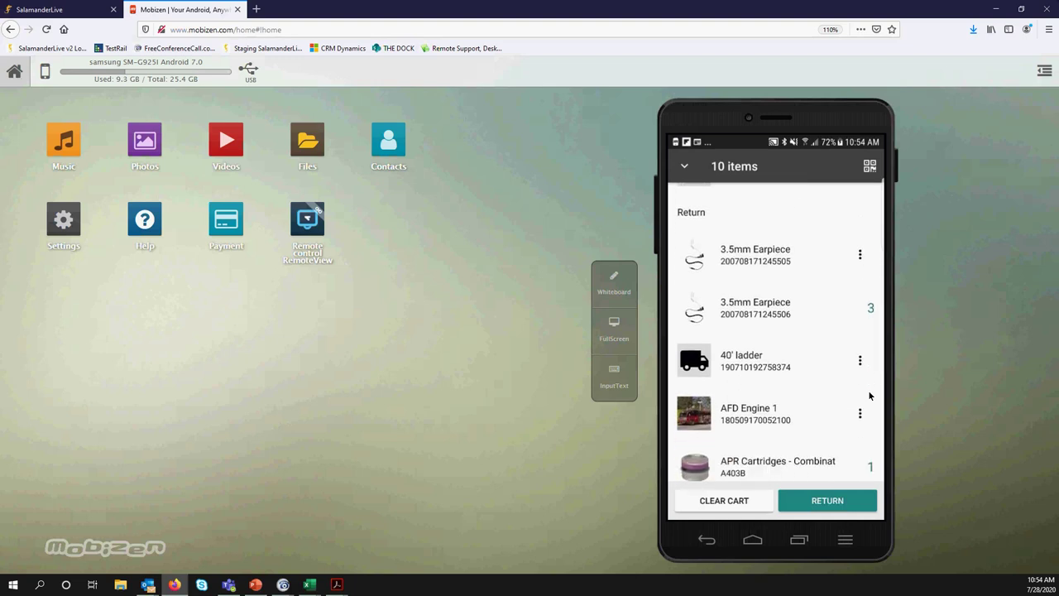
scroll(870, 396, down, 3)
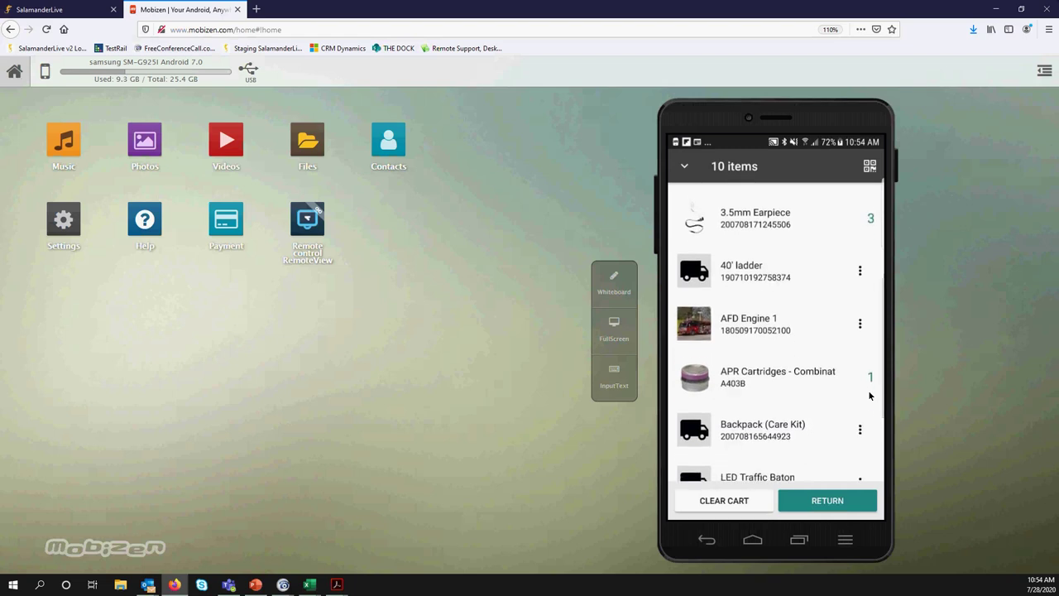
scroll(870, 396, down, 4)
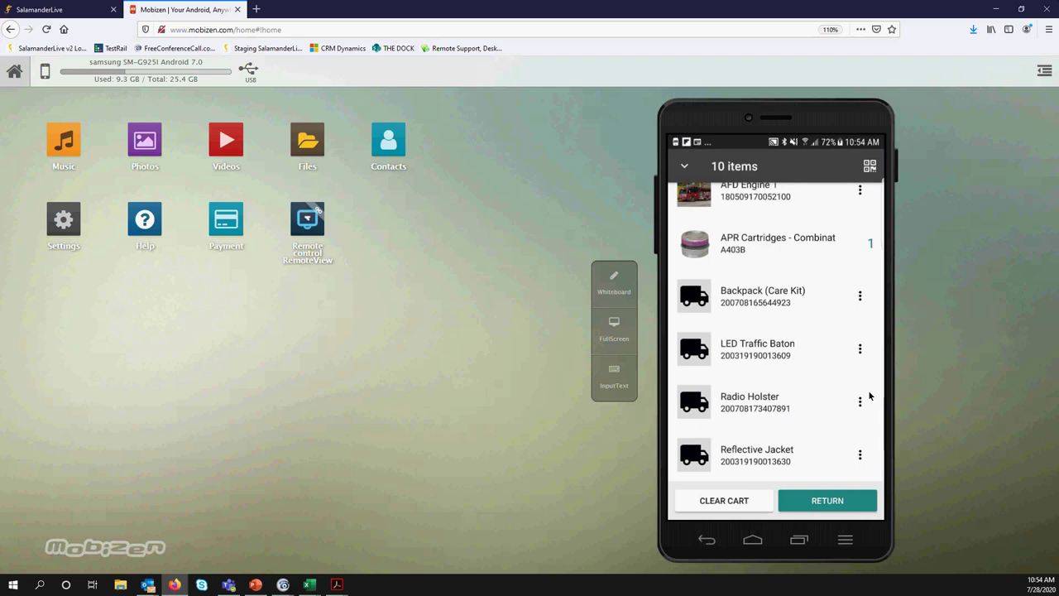
click(858, 348)
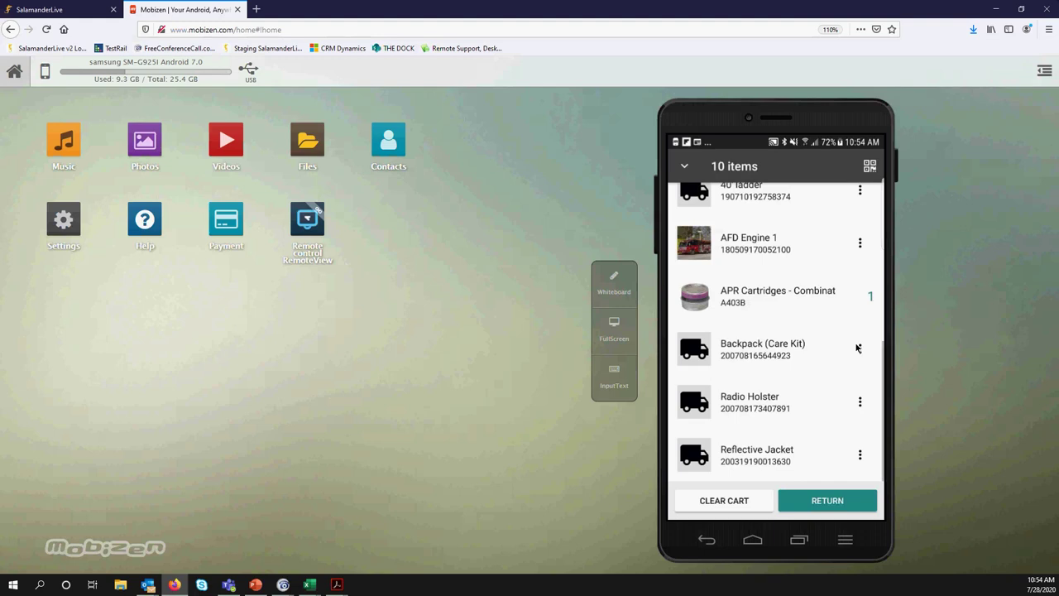
scroll(857, 348, up, 5)
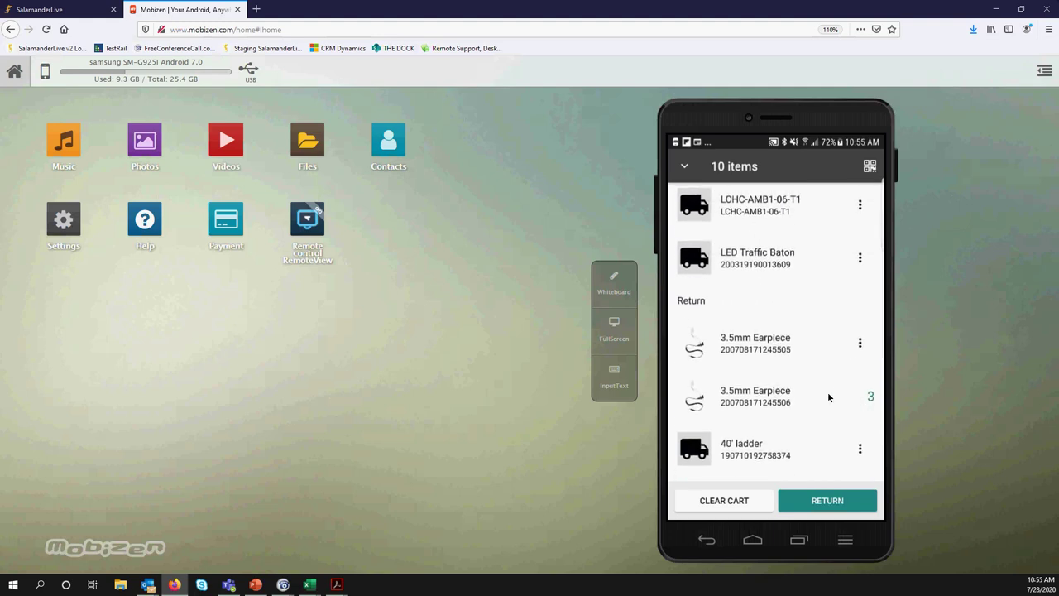
scroll(835, 398, down, 5)
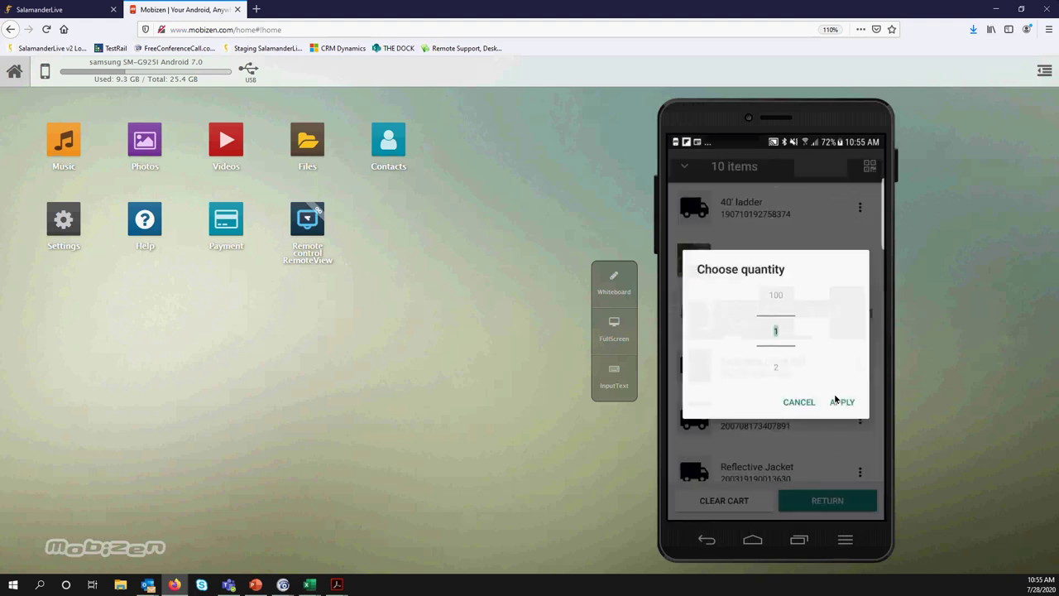
Apply quantity 2 to APR Cartridges and review the return cart
scroll(835, 399, down, 2)
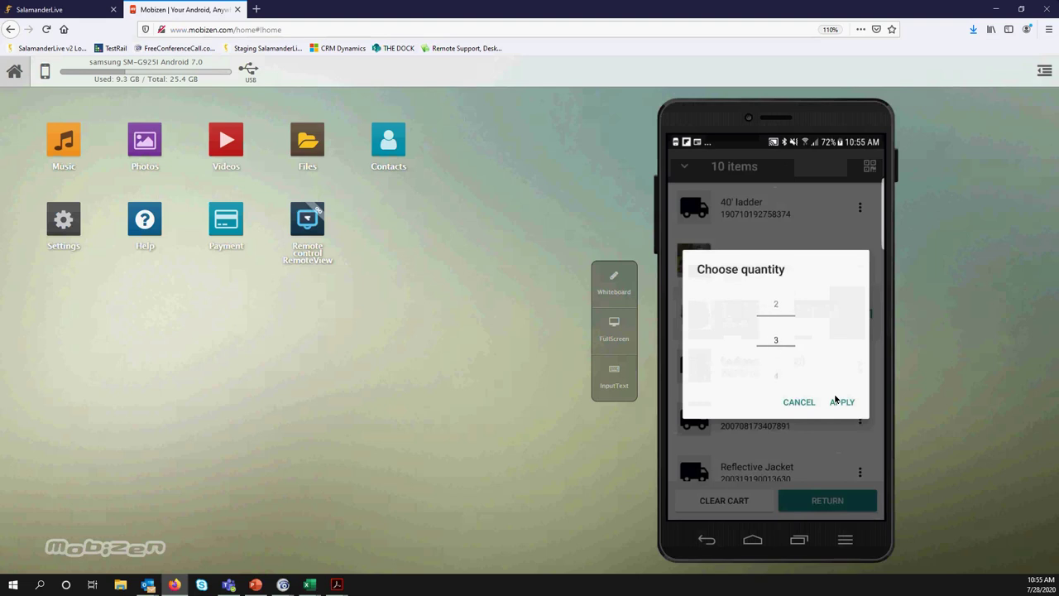
click(841, 401)
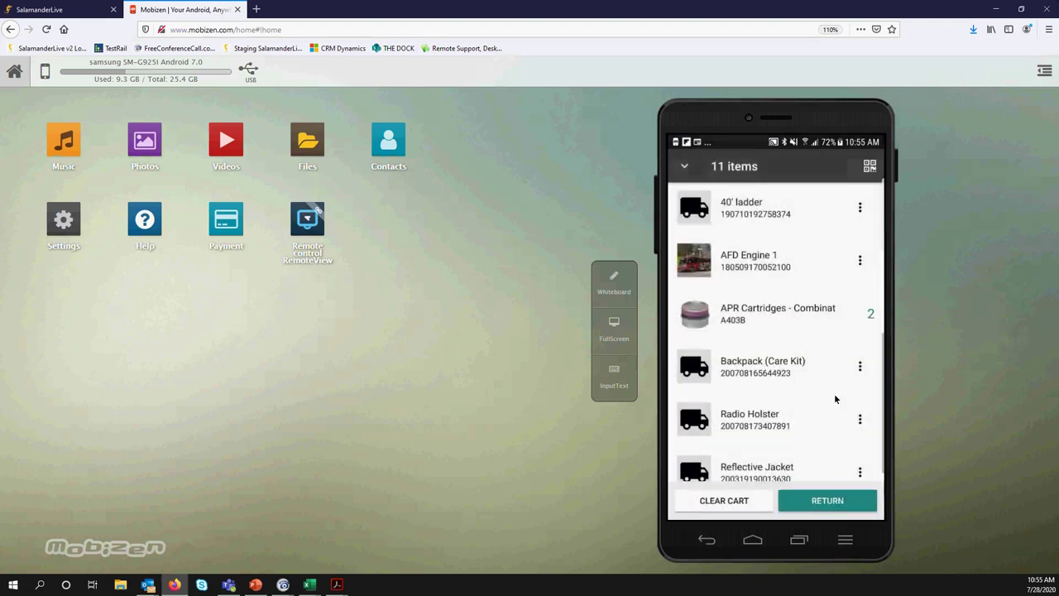
scroll(835, 398, up, 5)
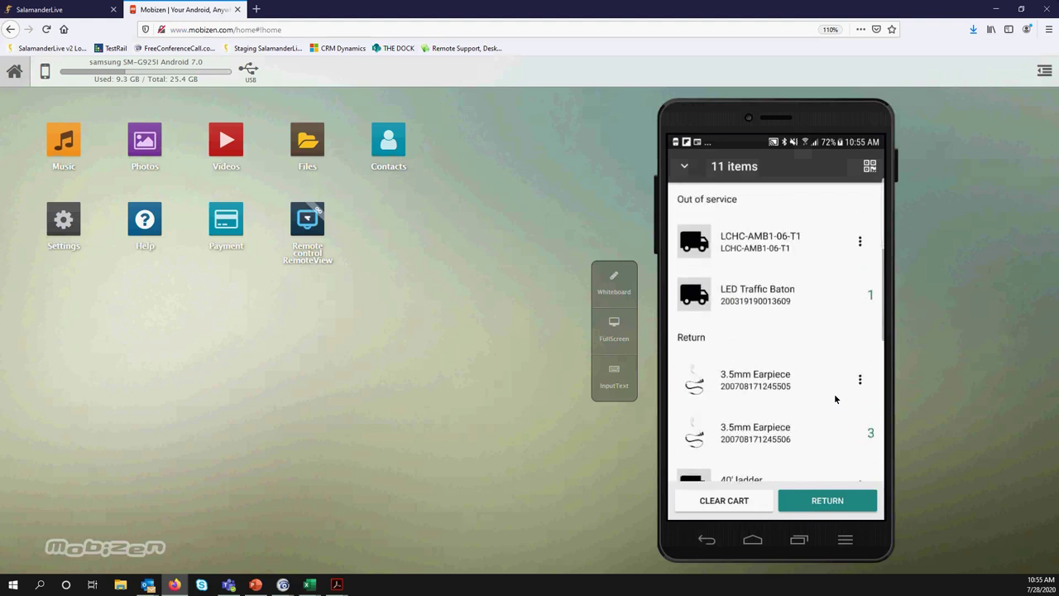
scroll(835, 398, down, 5)
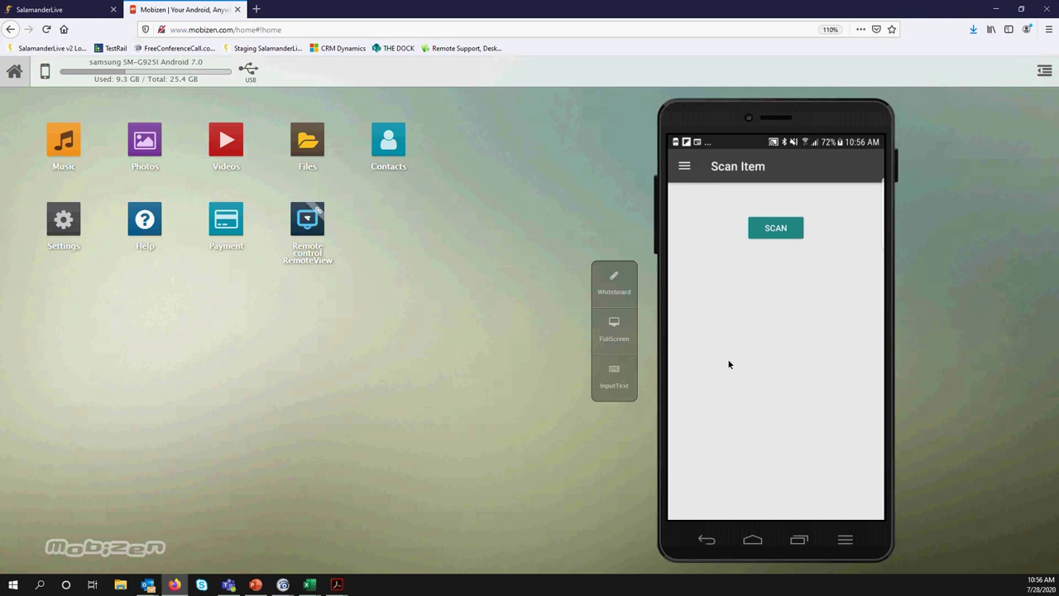
Show the EquipmentTAGs.pdf sheet so the phone scans the A403B tag, then minimize Acrobat
mouse_move(336, 584)
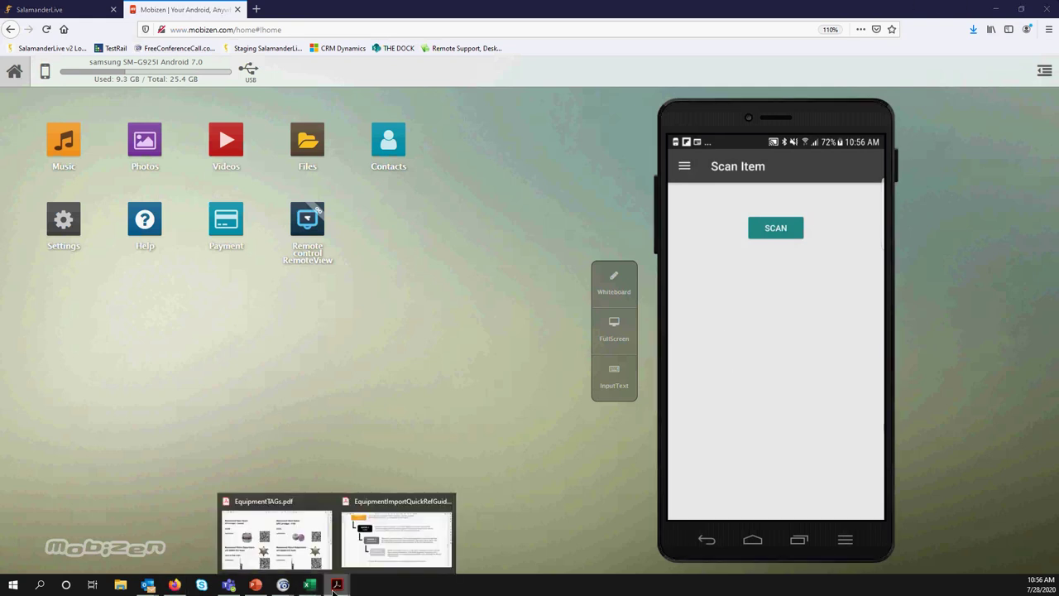
click(279, 557)
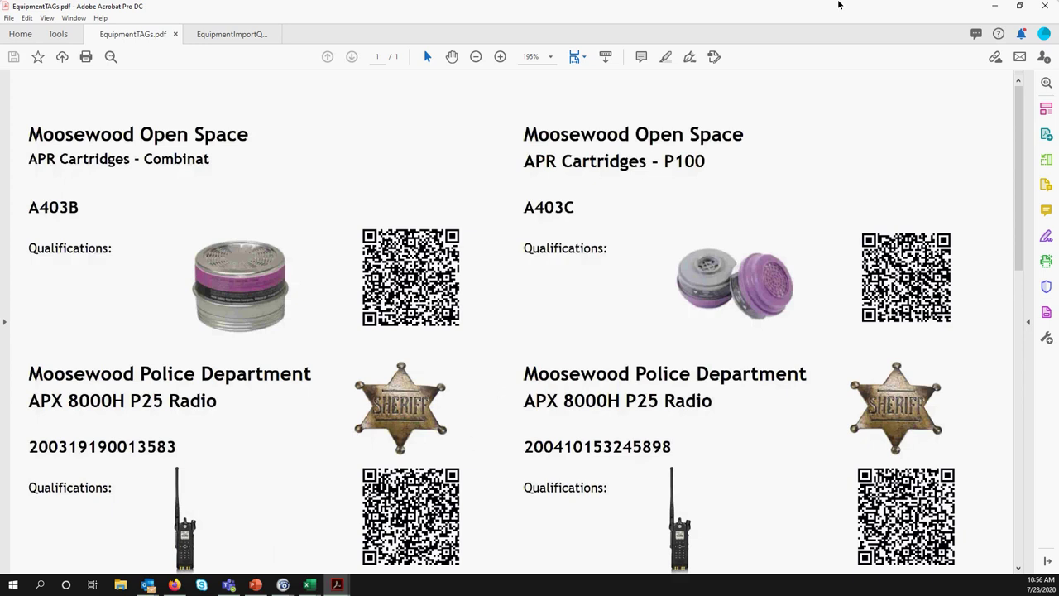
click(994, 6)
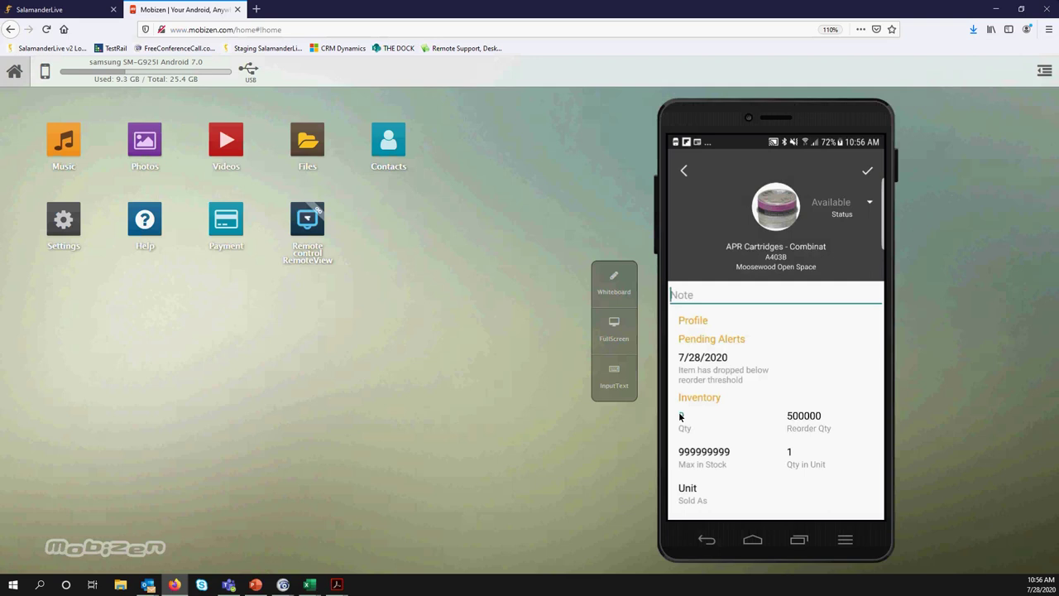
Replace Qty 9 with 10 in the Edit Quantity dialog for A403B
click(679, 416)
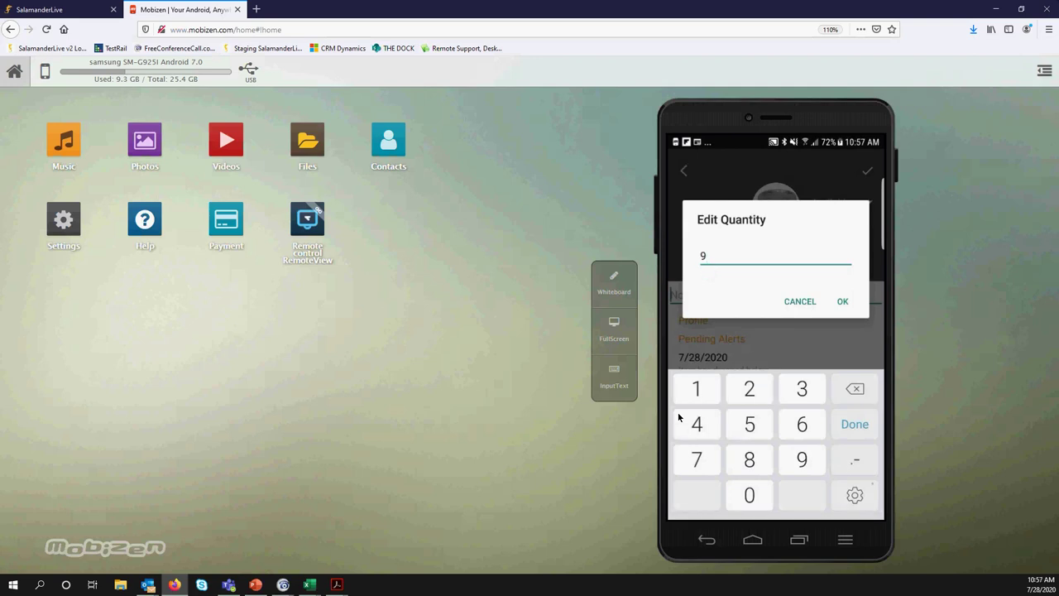
key(BackSpace)
text(10)
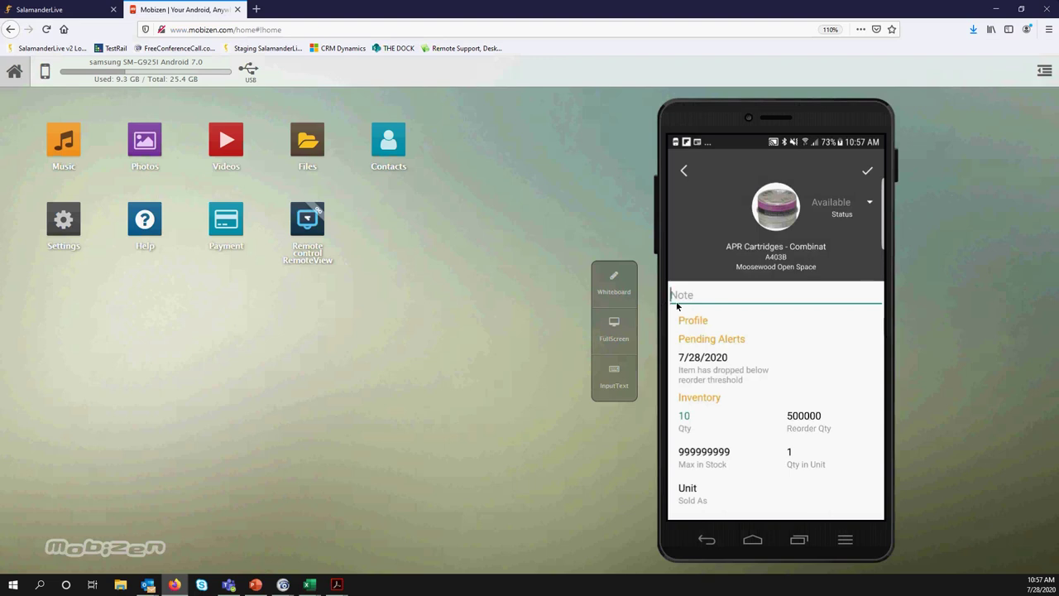
Enter the note 'Qty change', skip adding a photo, and save the item's changes
click(677, 306)
text(Qty )
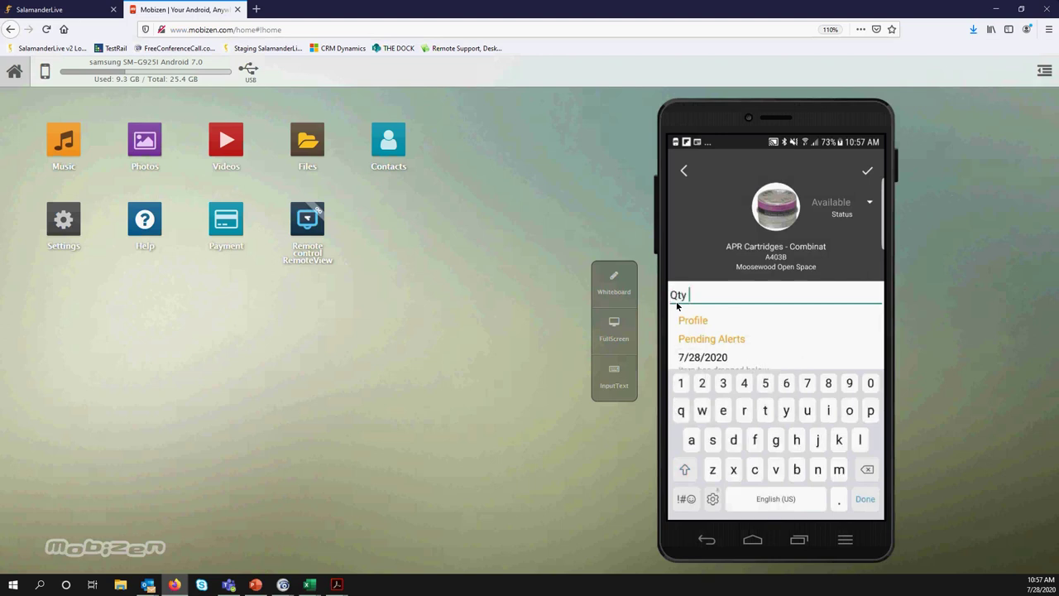
text(chsd)
key(BackSpace)
key(BackSpace)
text(ange)
click(776, 204)
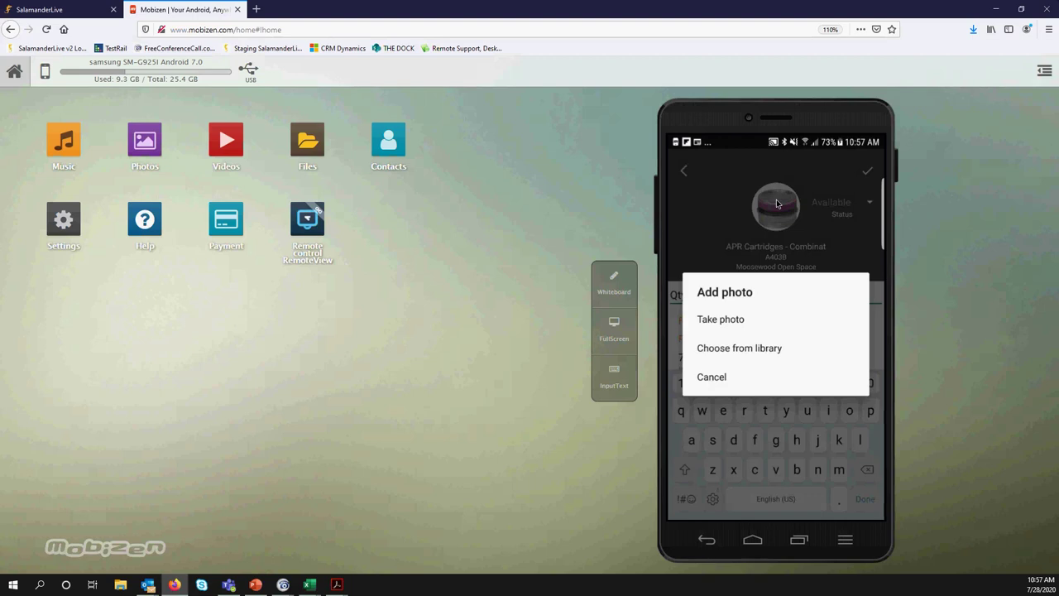
click(776, 204)
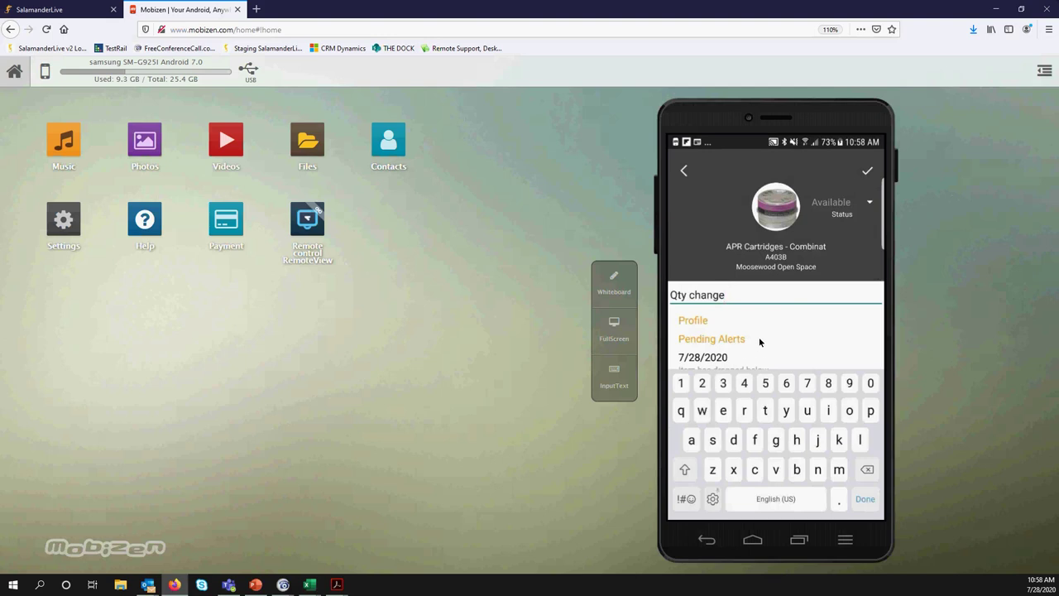
click(889, 178)
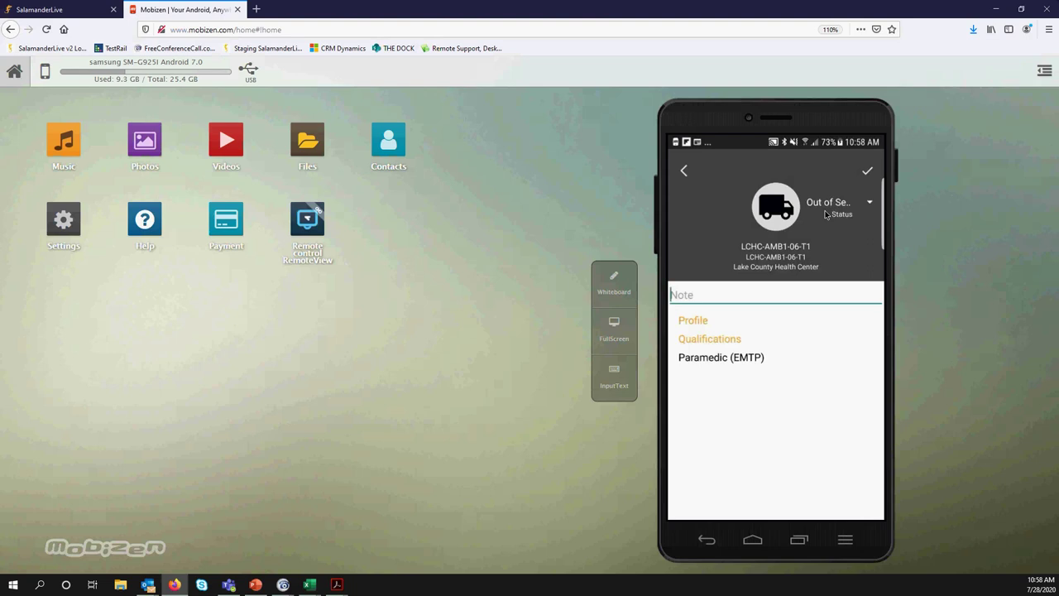
Open the Status dropdown for the LCHC-AMB1-06-T1 item
click(825, 214)
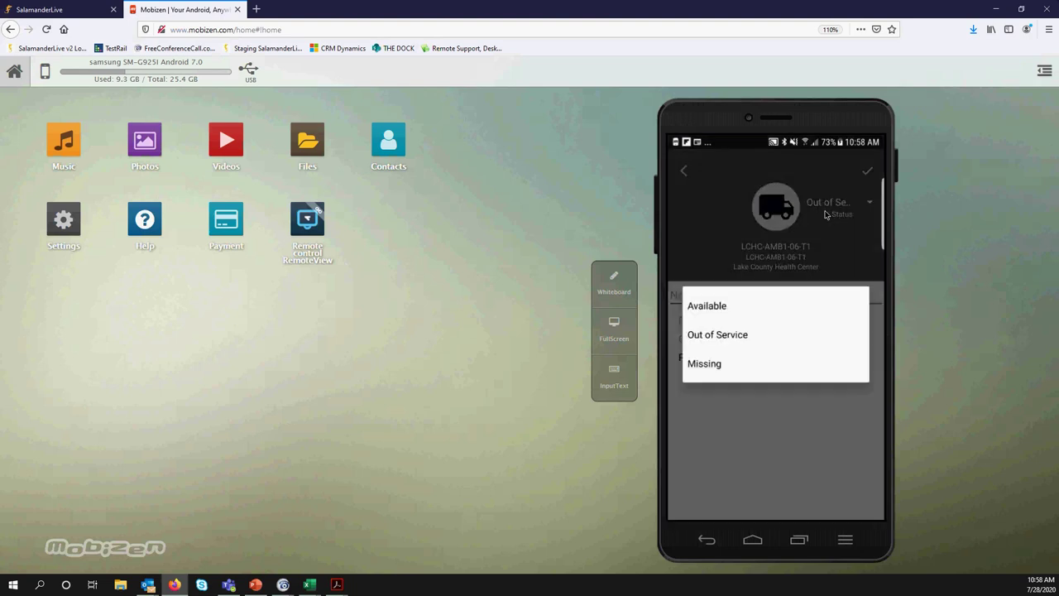
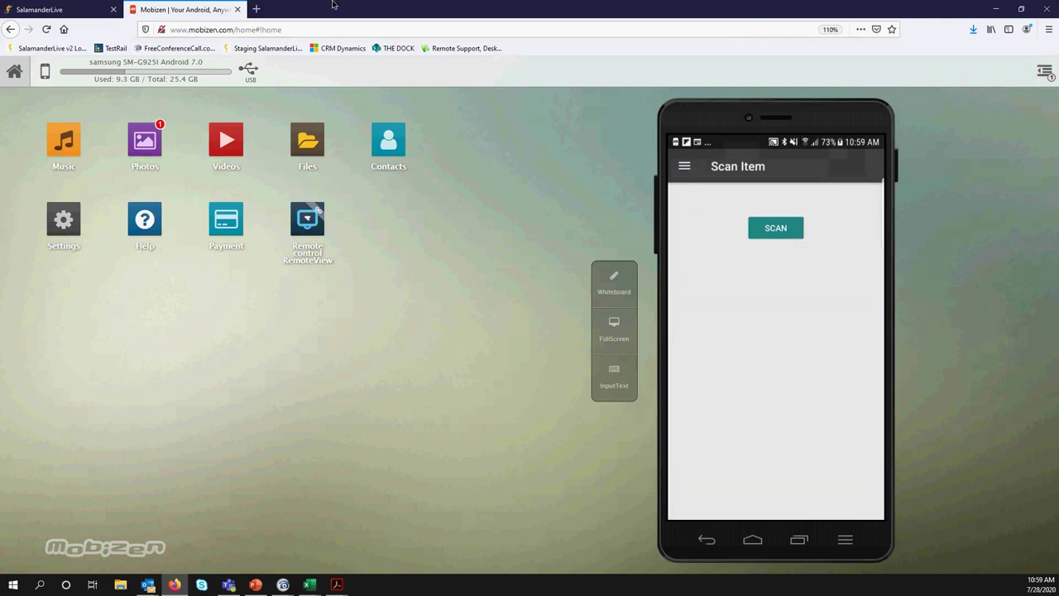
Clear all selected equipment records on the SalamanderLive tab
click(62, 9)
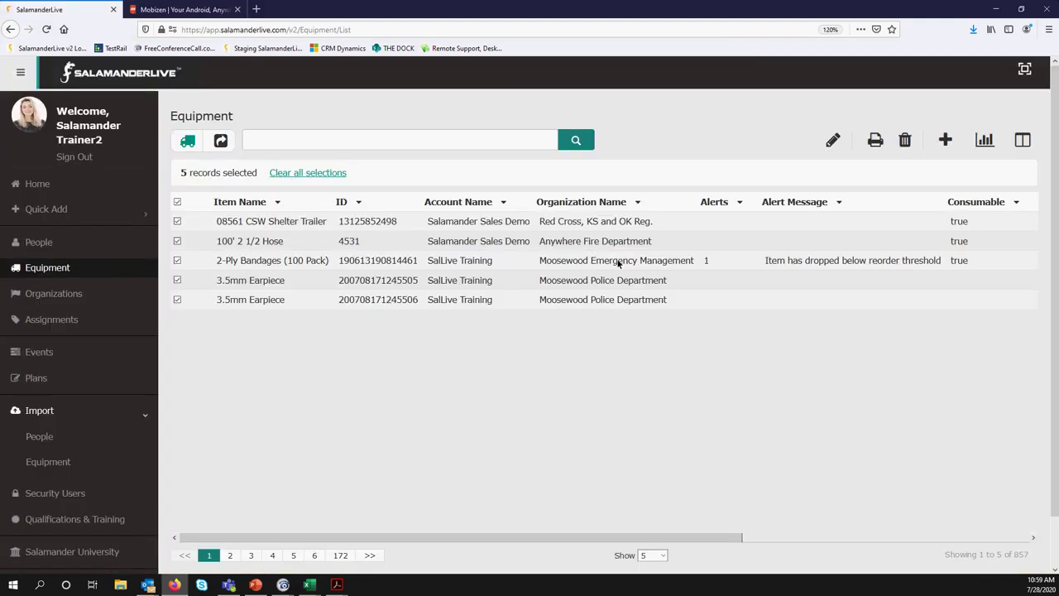
click(307, 173)
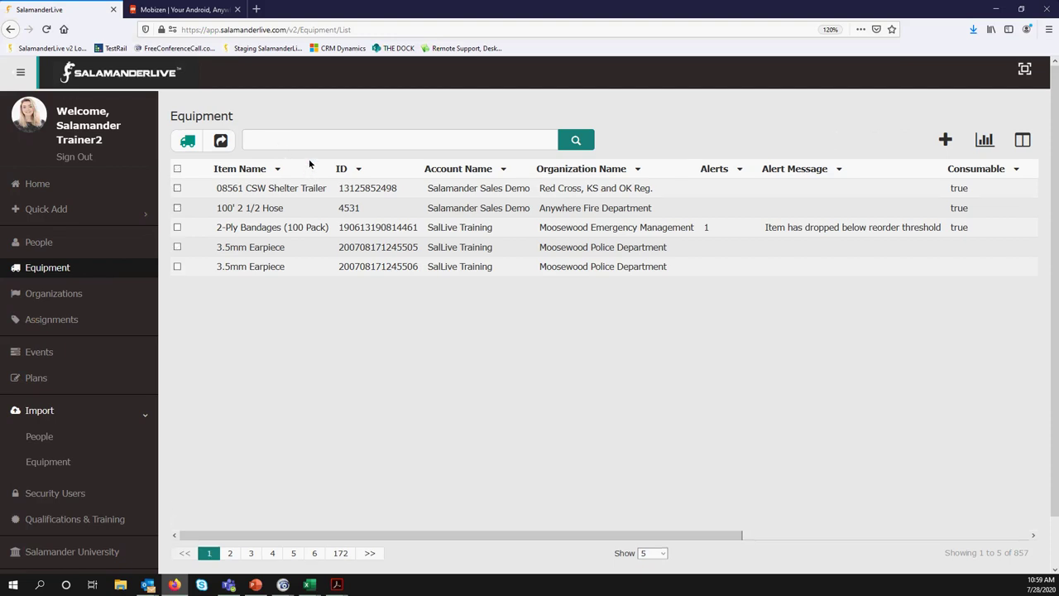
click(654, 552)
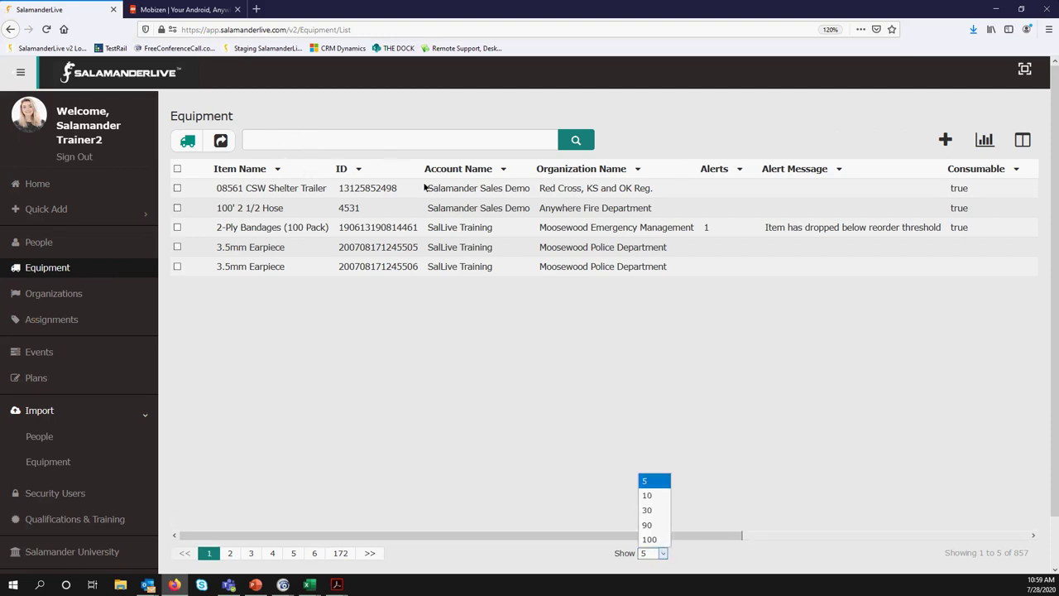
Search the Equipment list for 'lchc' to leave only the LCHC-AMB1-06-T1 record
click(357, 141)
text(lh)
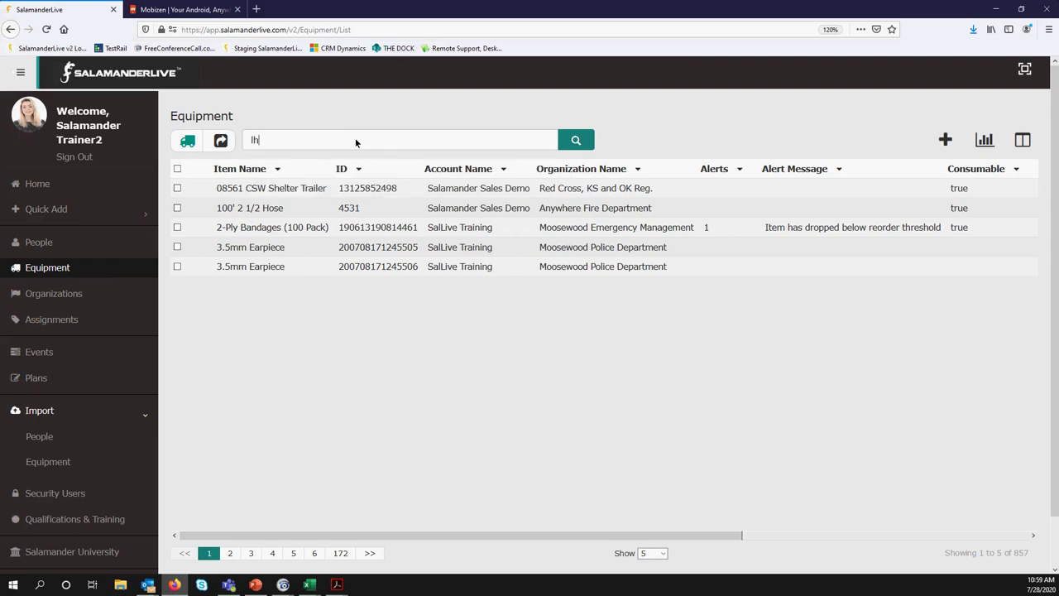
key(BackSpace)
text(chc)
key(Return)
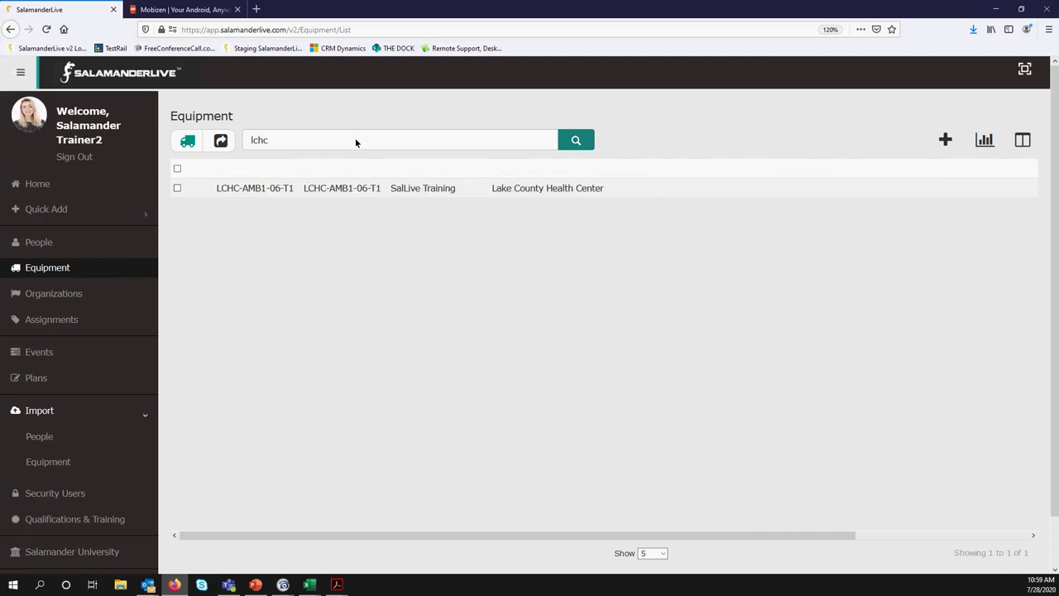
Review the LCHC-AMB1-06-T1 details page's profile and photo, then return to the Equipment list
click(412, 190)
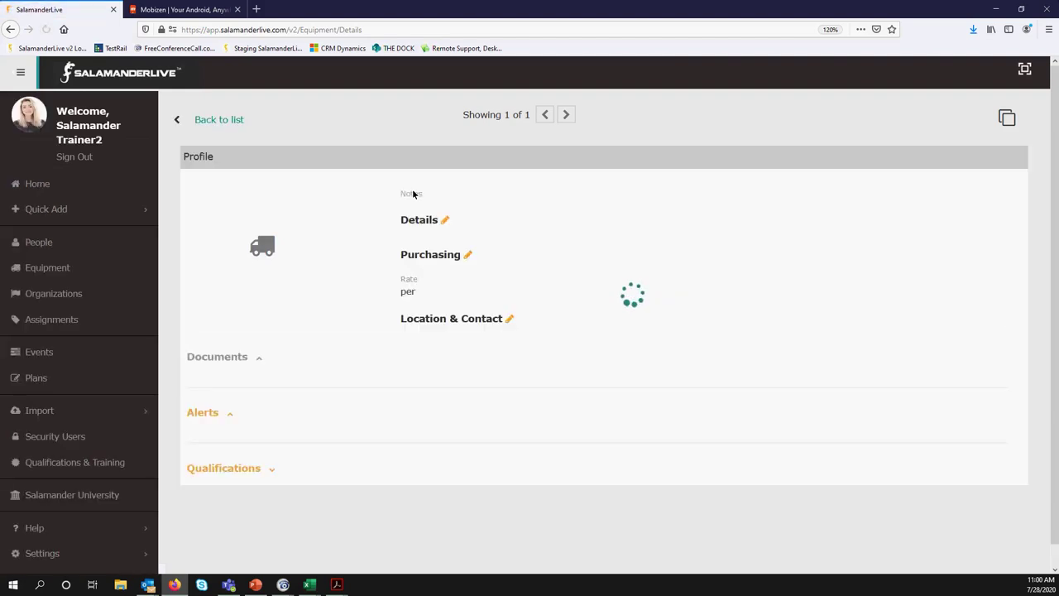
mouse_move(222, 253)
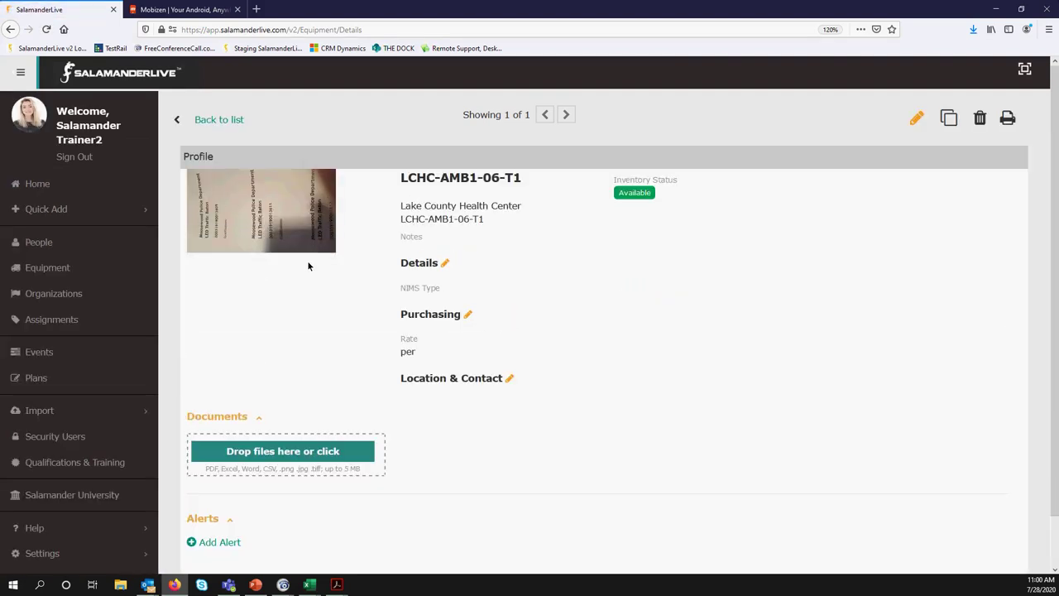
mouse_move(305, 240)
mouse_move(201, 202)
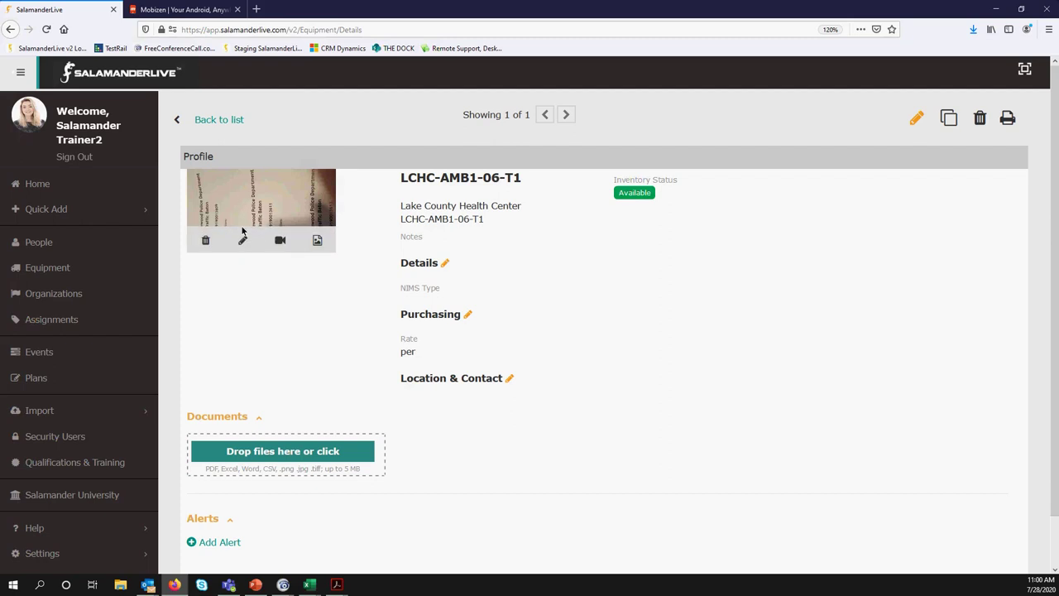
click(48, 267)
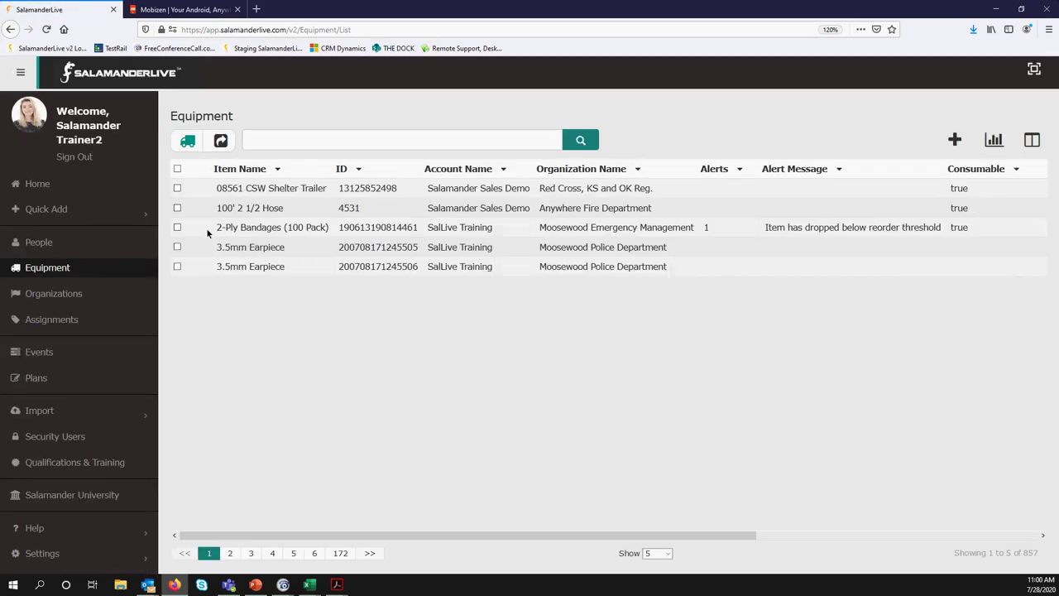
Run the Alert Report with status Complete and alert type All, opening the CSV in Excel
click(995, 143)
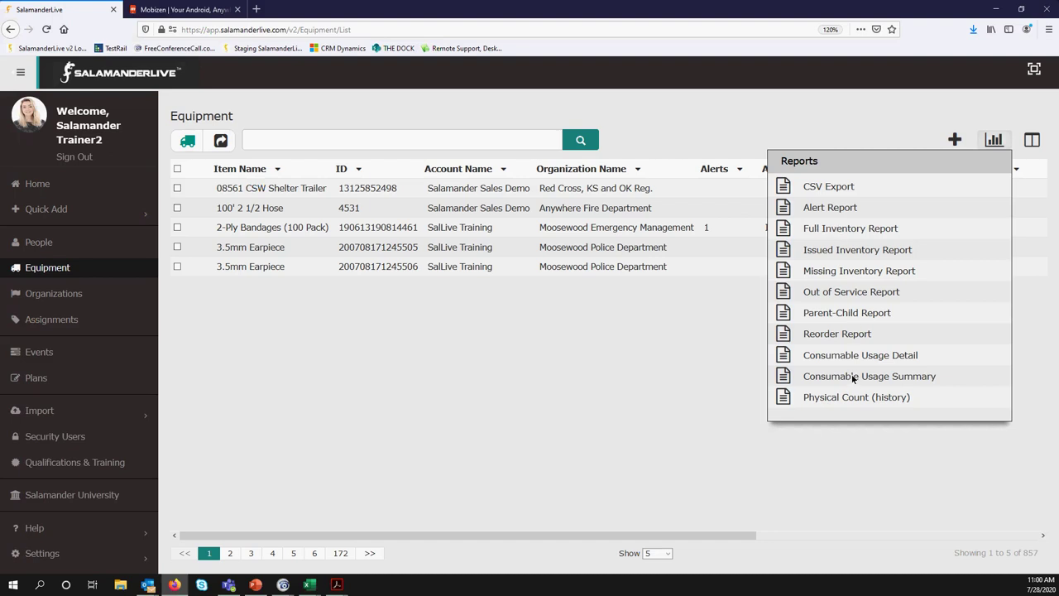
click(783, 207)
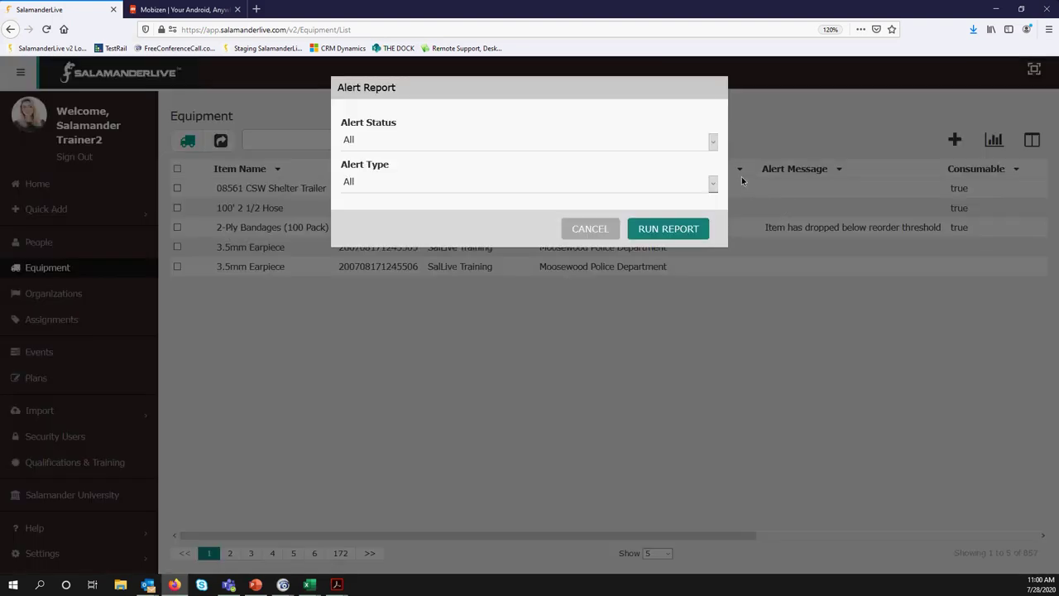
click(713, 142)
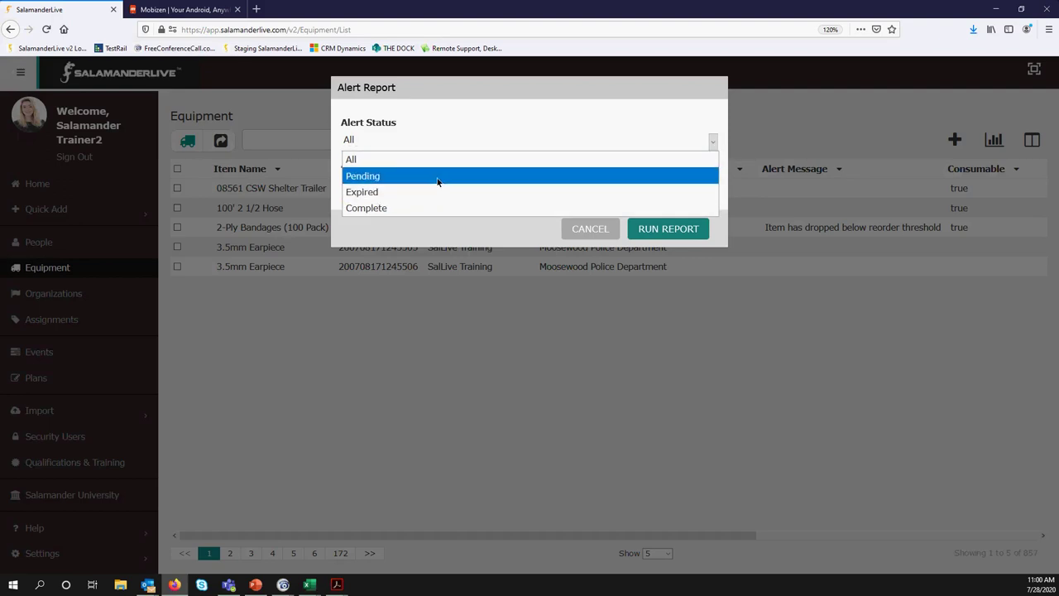
click(430, 207)
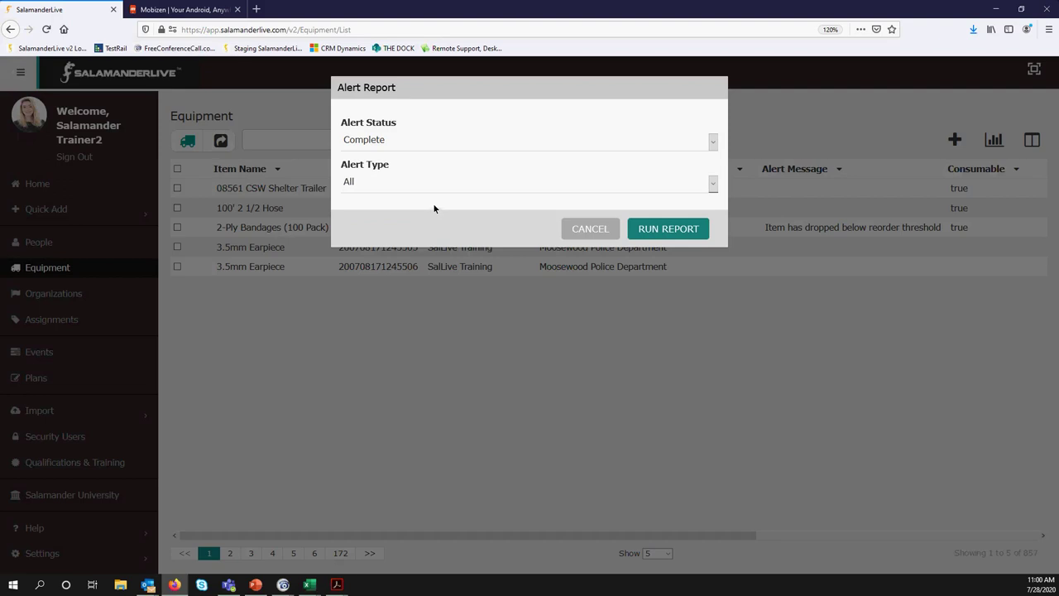
click(447, 184)
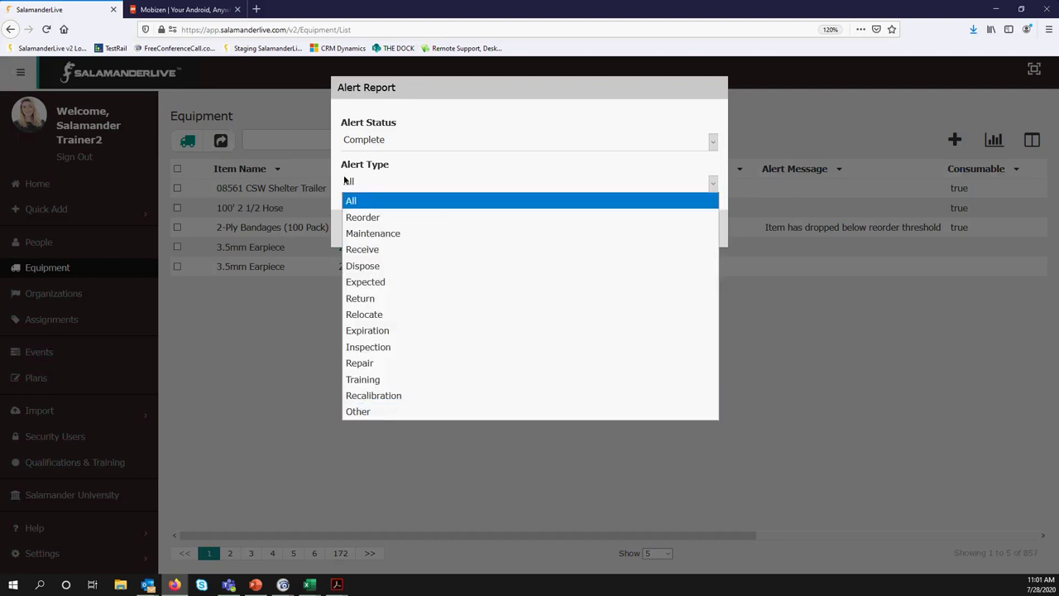
click(397, 181)
click(670, 230)
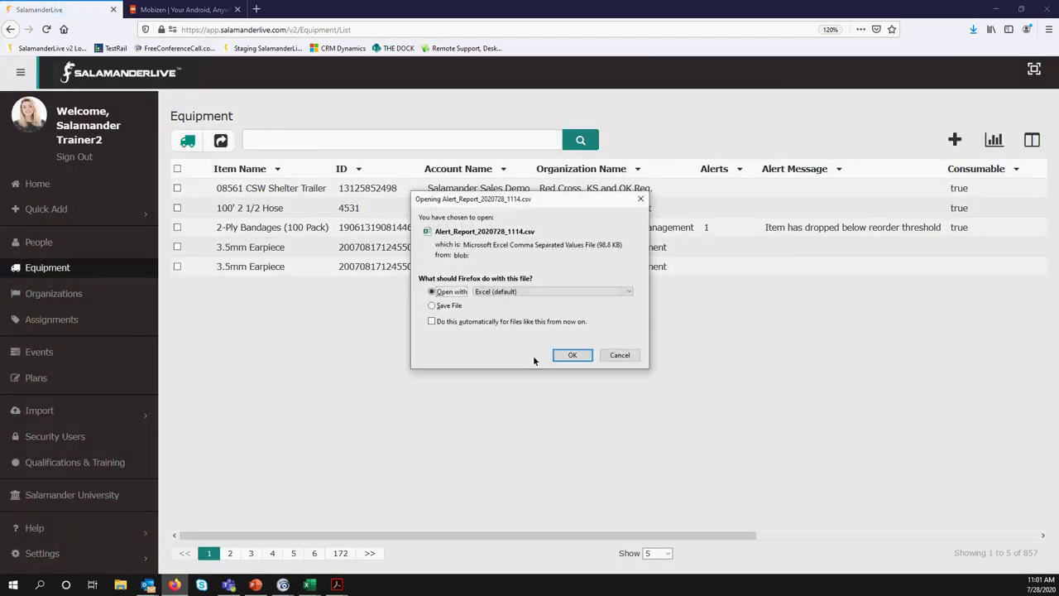
click(559, 355)
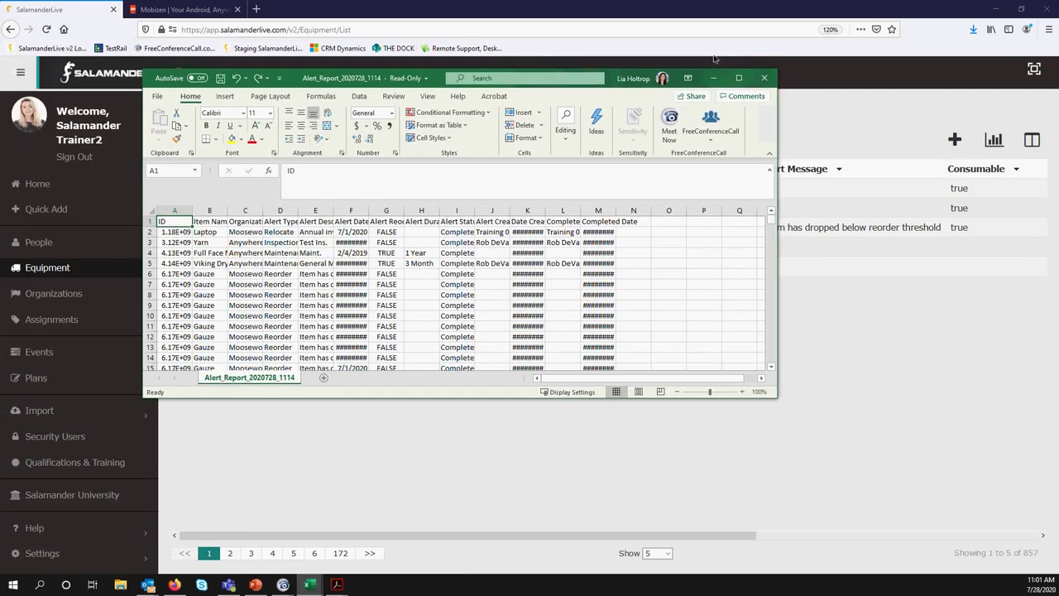
Maximize Excel, AutoFit all Alert Report columns, scroll through the data, and close the workbook
click(739, 78)
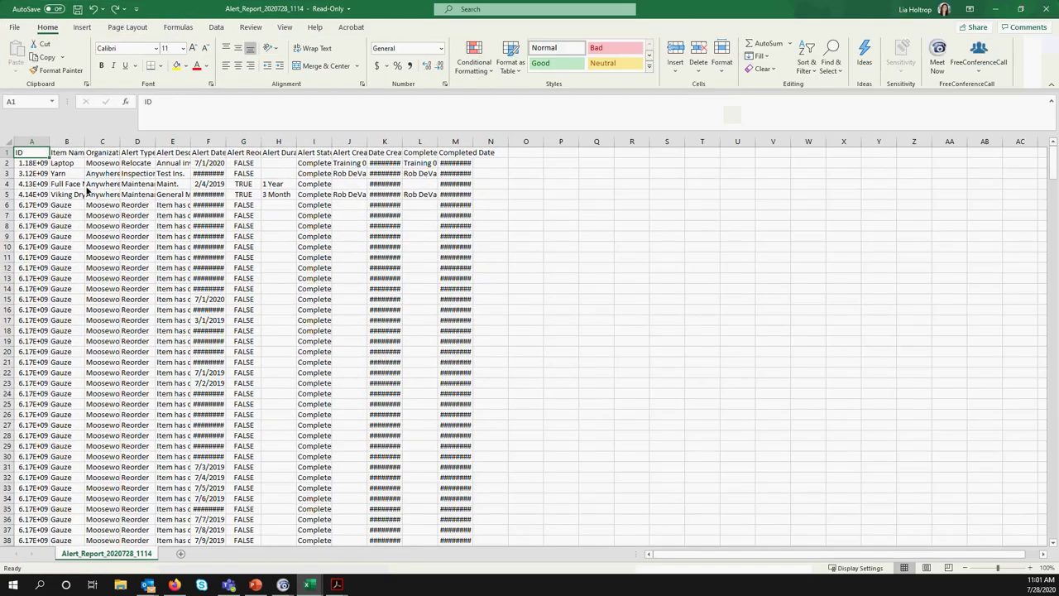
click(8, 142)
double_click(49, 143)
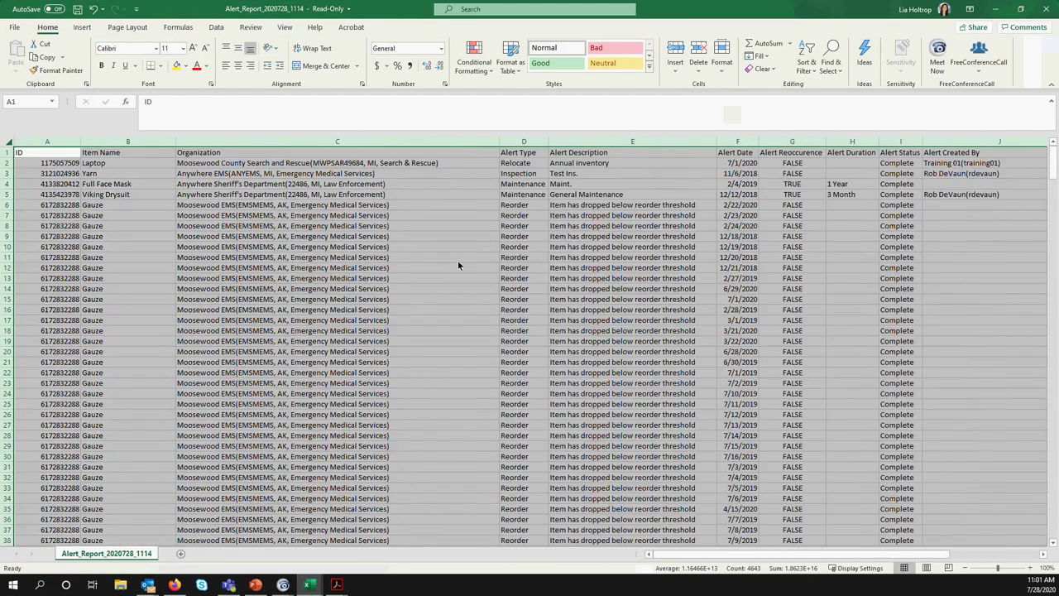
click(579, 289)
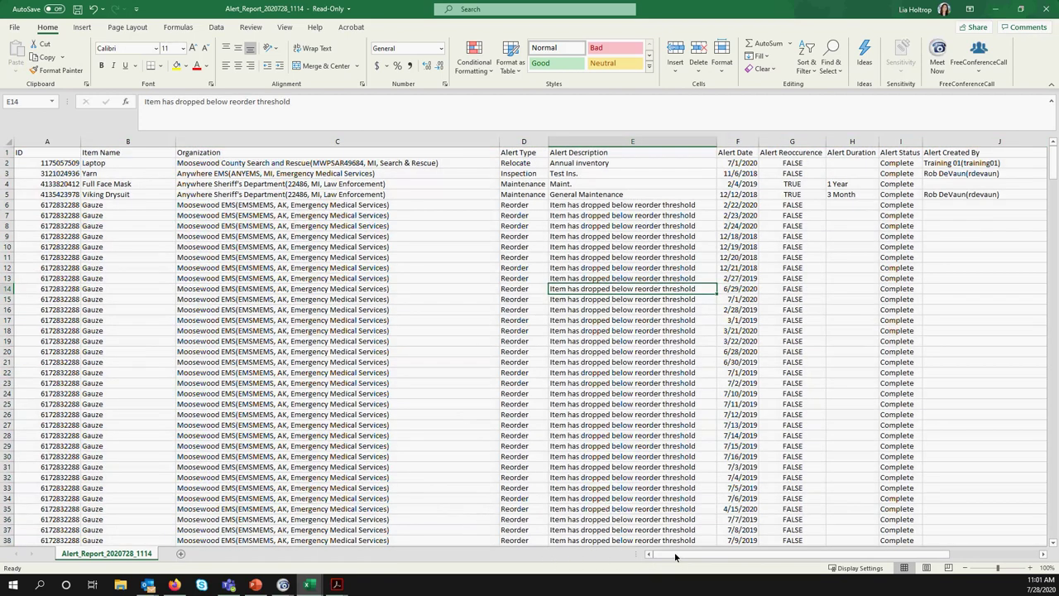
scroll(677, 227, right, 3)
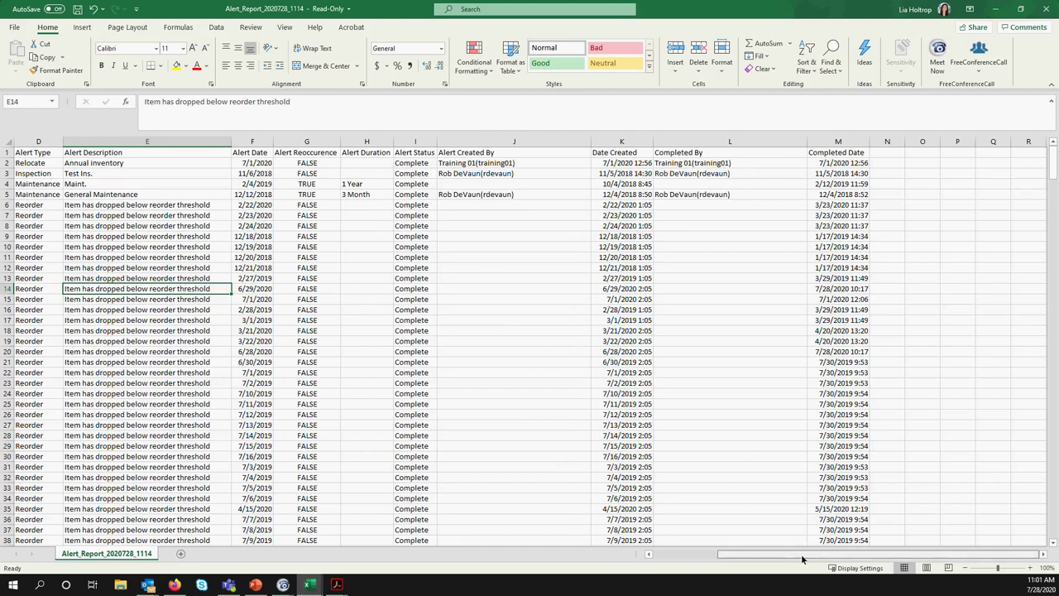
drag(757, 556, 728, 556)
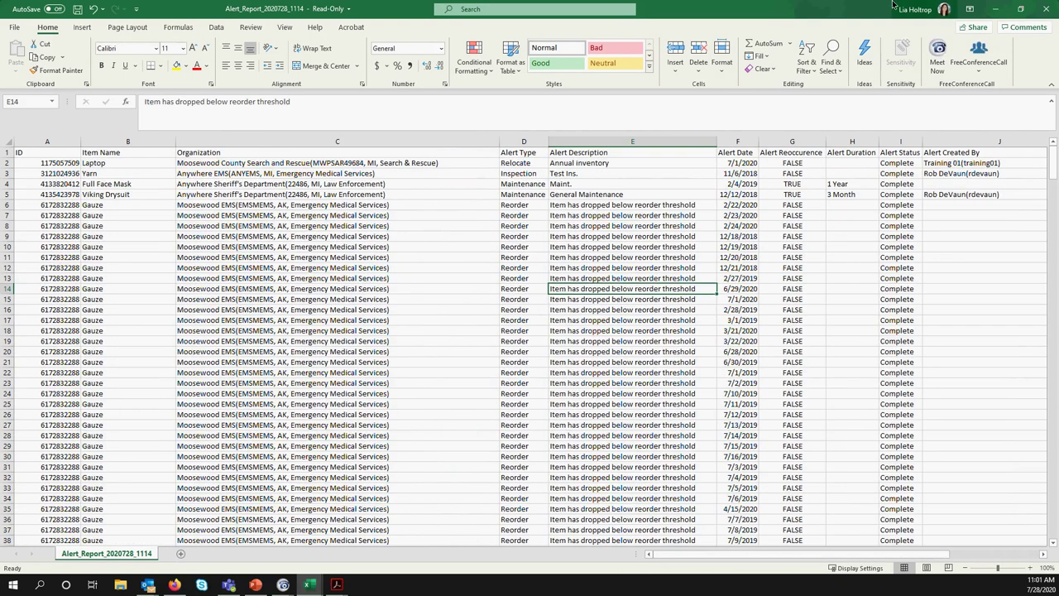
click(1049, 10)
Discard the alert workbook's changes, then run the Issued Inventory Report for all people and open it in Excel
click(534, 308)
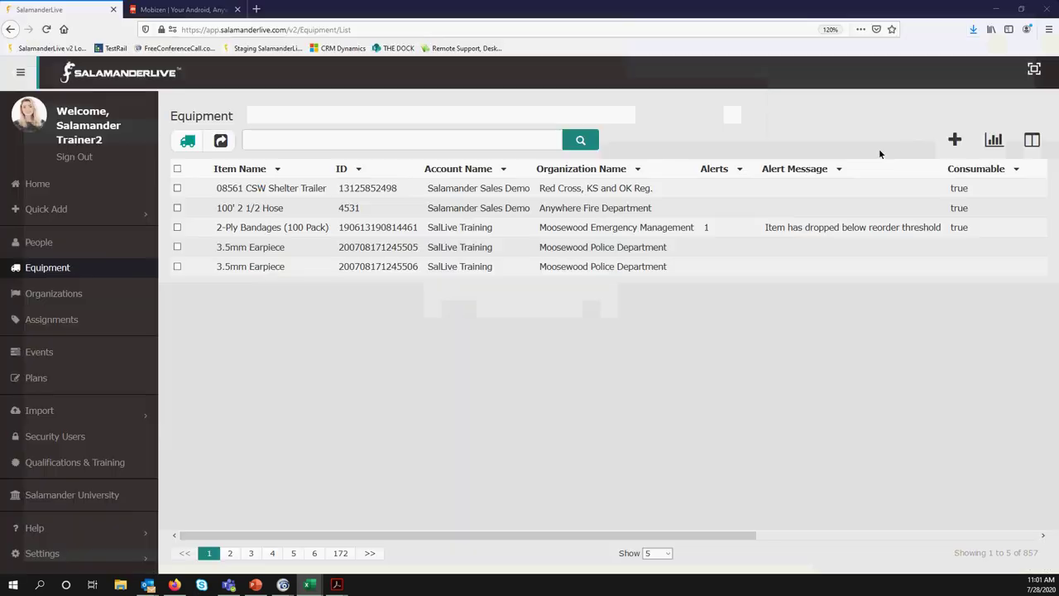
click(994, 139)
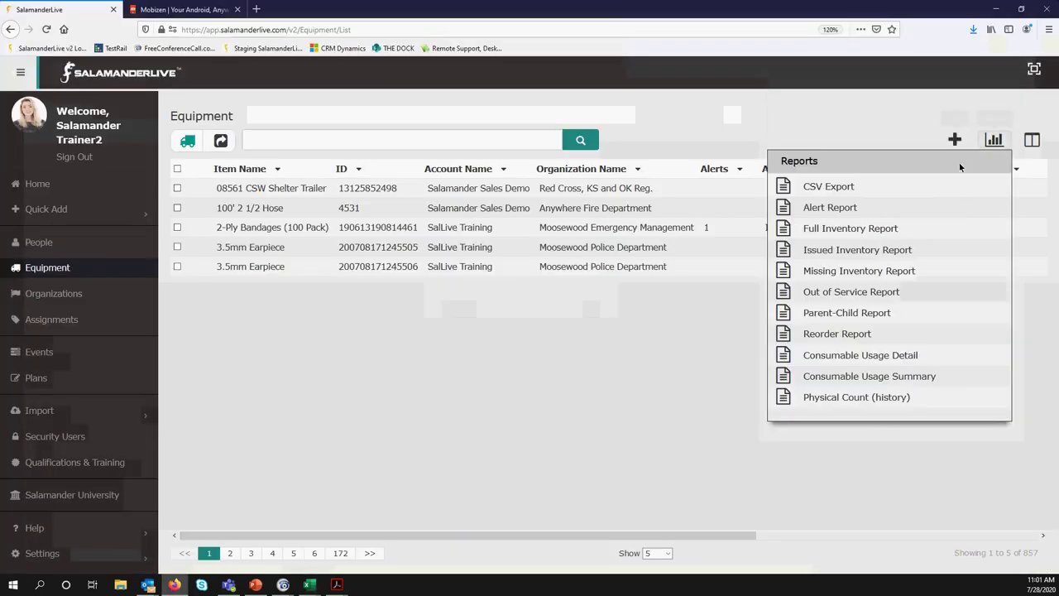
click(786, 253)
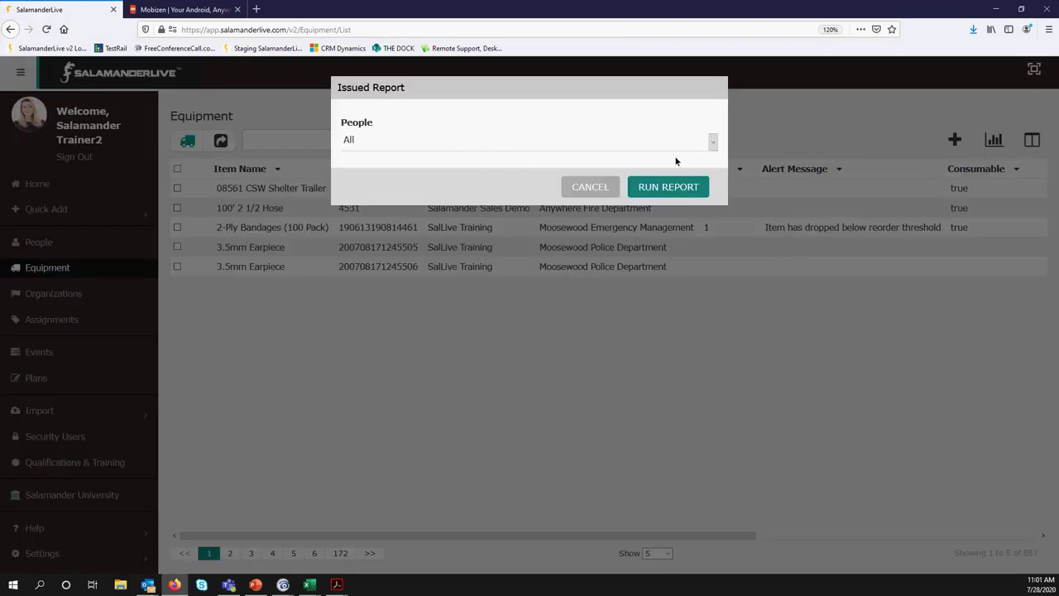
click(712, 142)
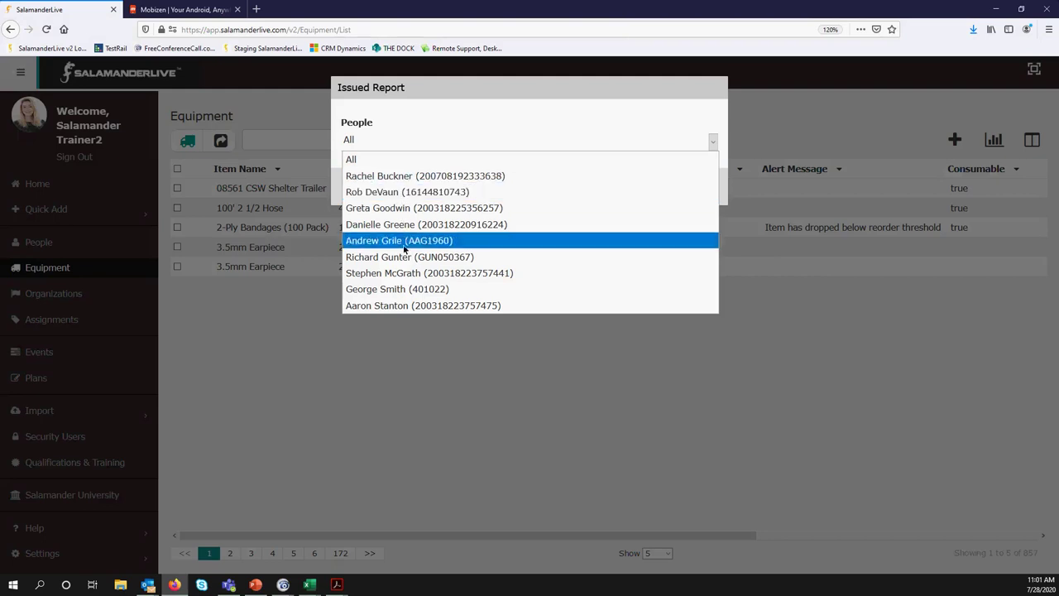
click(383, 158)
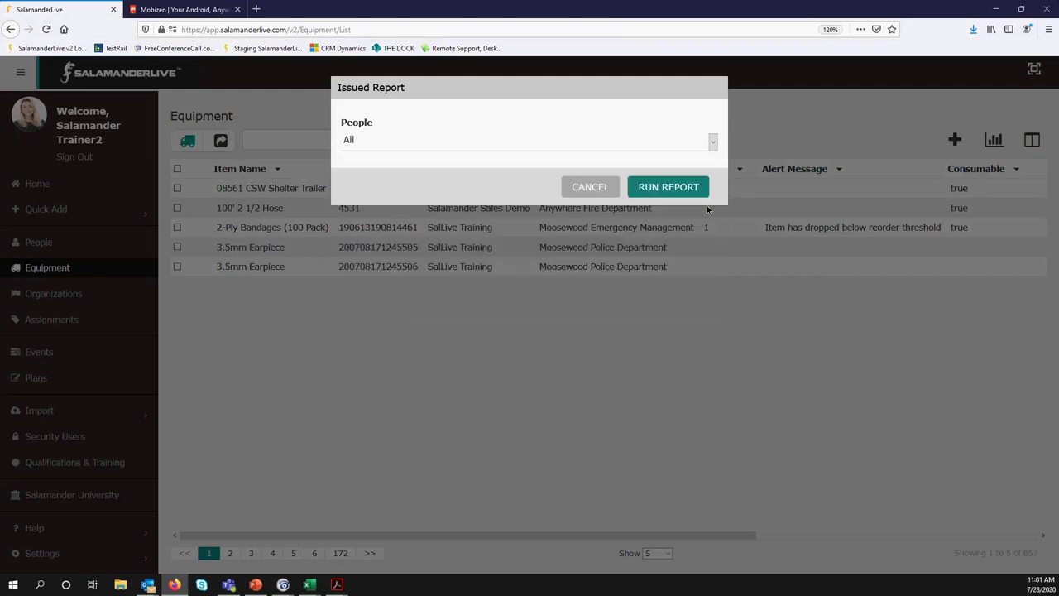
click(674, 187)
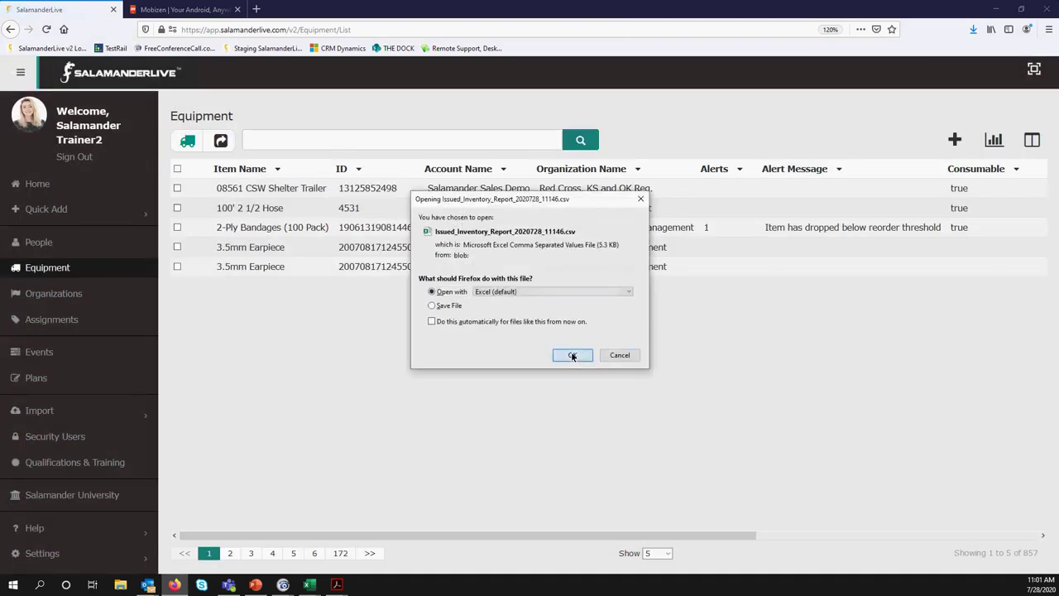
click(572, 354)
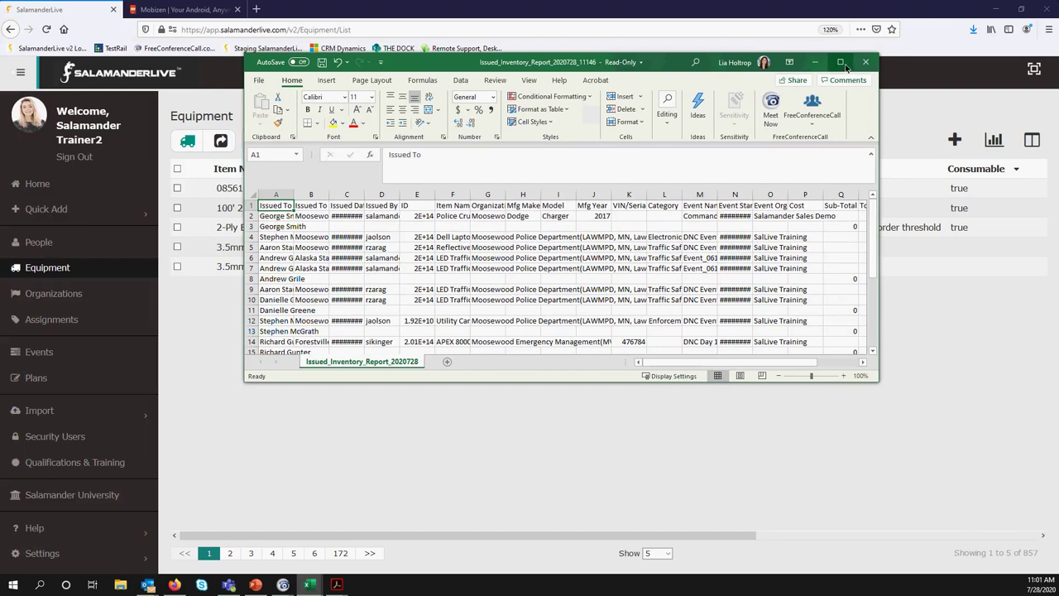
Maximize Excel and AutoFit every column of the Issued Inventory Report
click(841, 62)
click(8, 143)
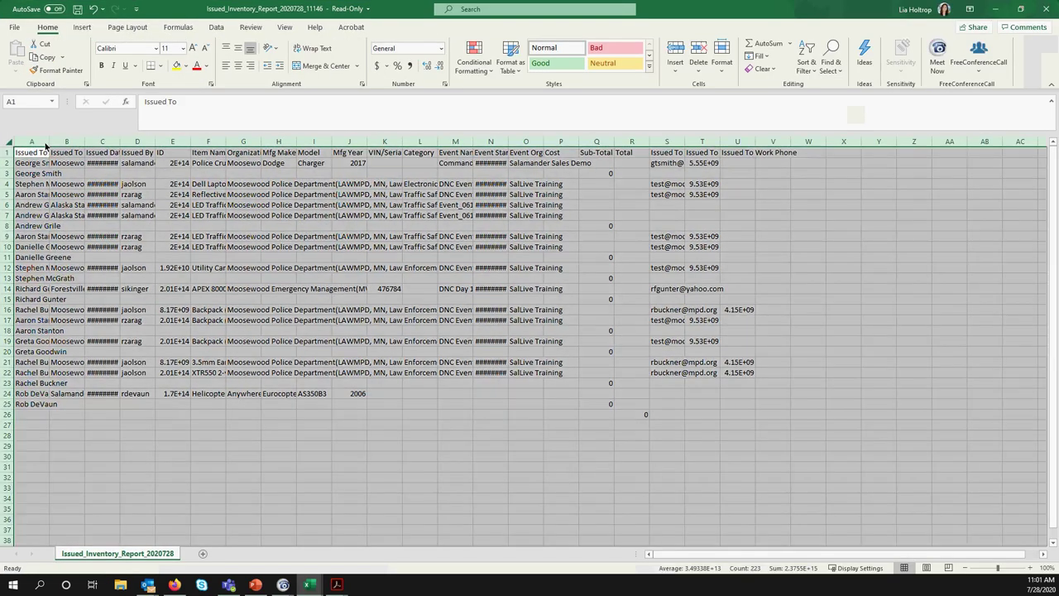
double_click(49, 142)
click(897, 508)
Zoom in and scroll across the report's columns, then minimize Excel to reveal SalamanderLive
drag(999, 570, 1011, 570)
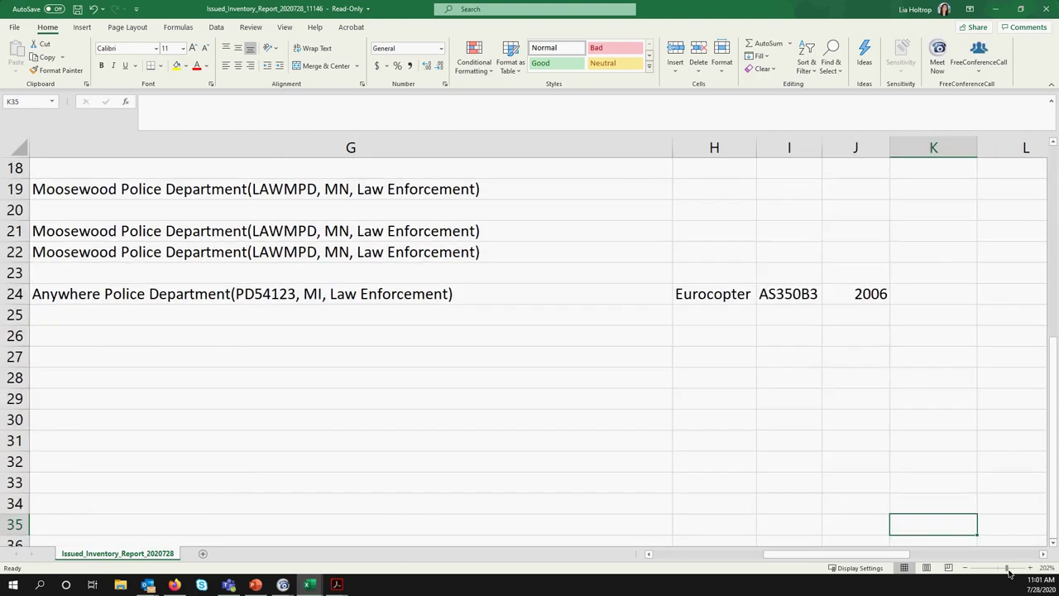
drag(887, 555, 637, 539)
scroll(495, 406, up, 6)
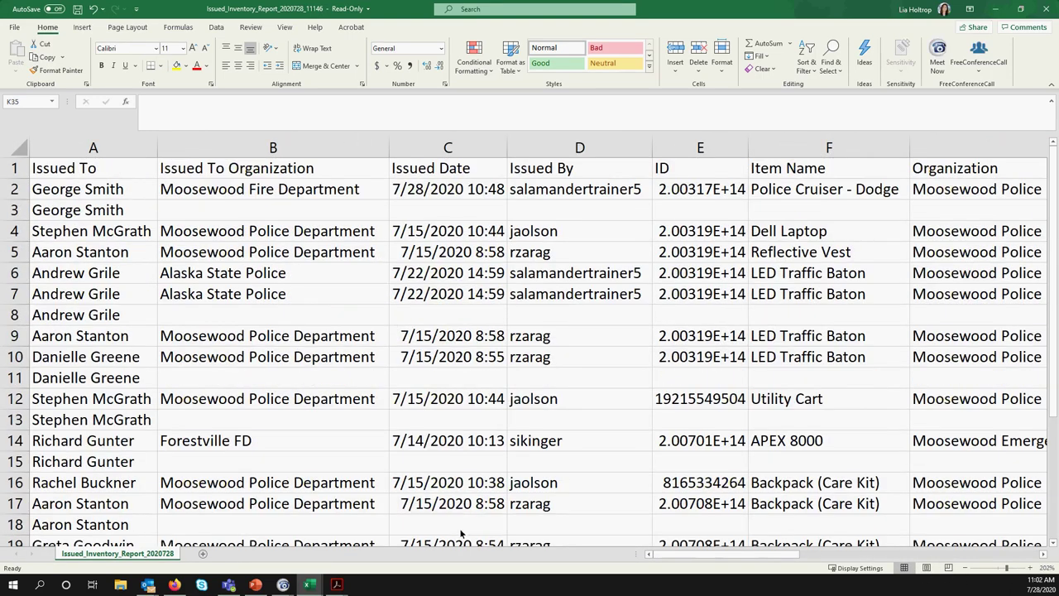
drag(701, 560, 1011, 561)
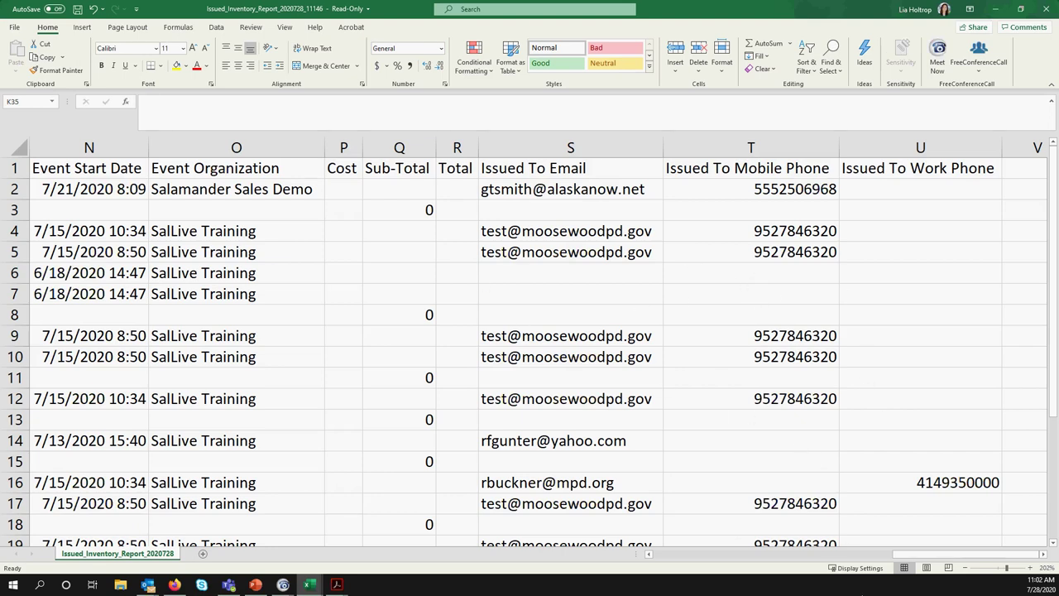
drag(916, 558, 787, 557)
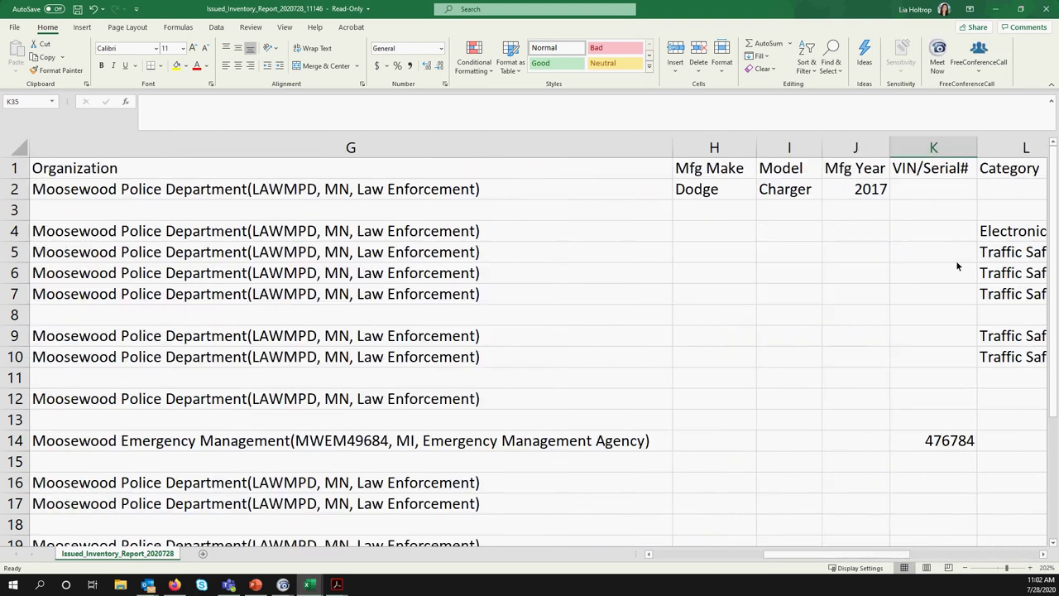
click(996, 9)
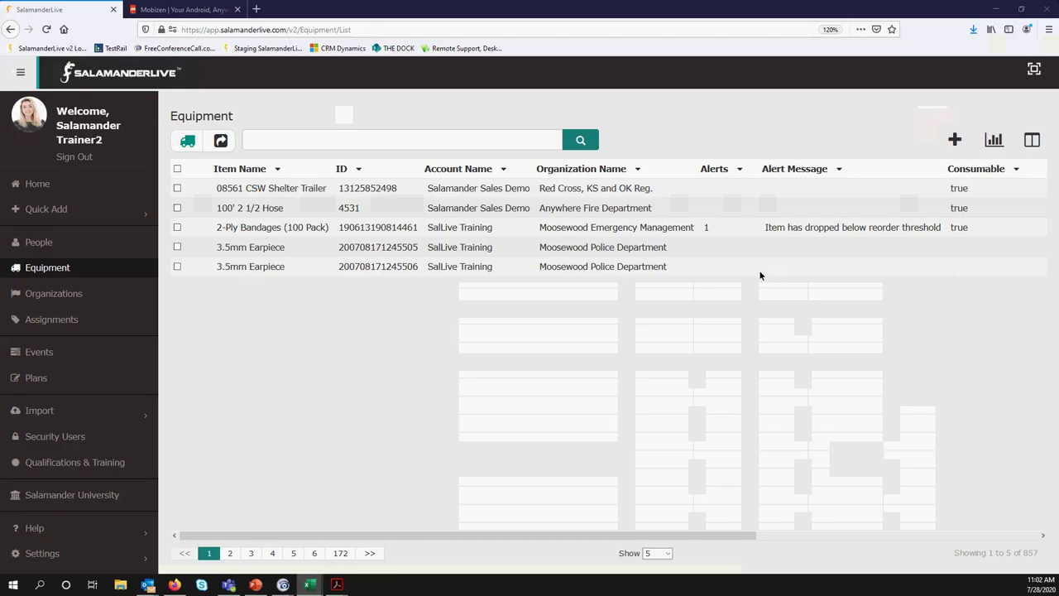
Run the Reorder Report and open Reorder_Report_2020728_11313.csv in Excel
click(994, 139)
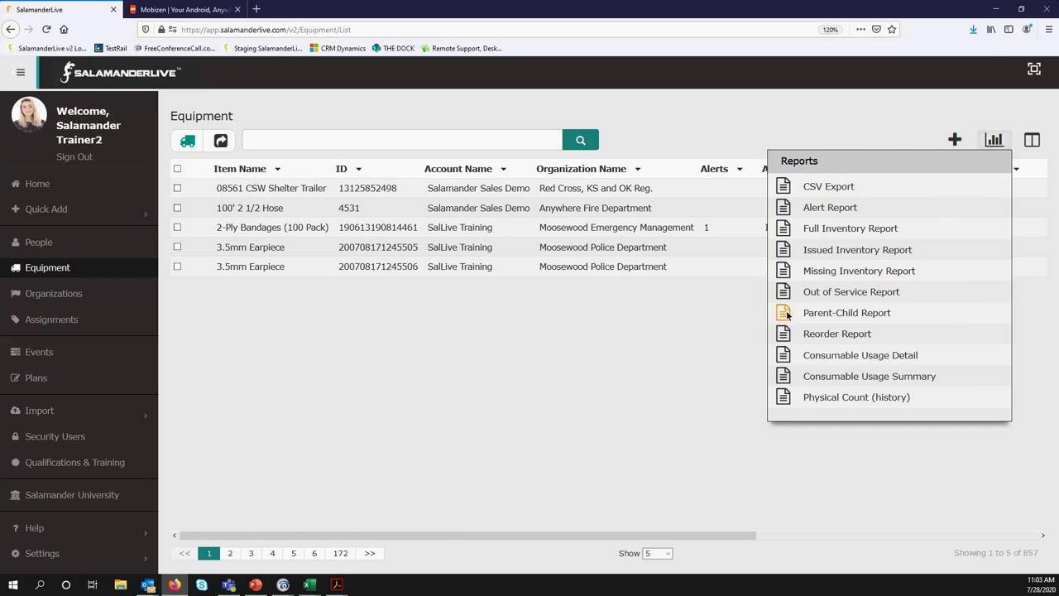
click(784, 334)
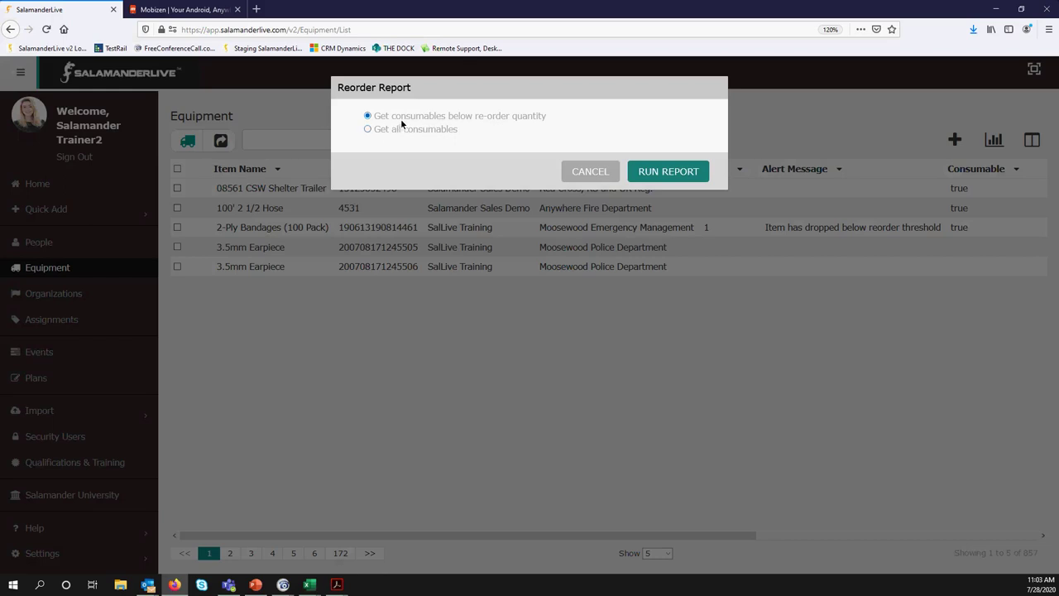
click(671, 173)
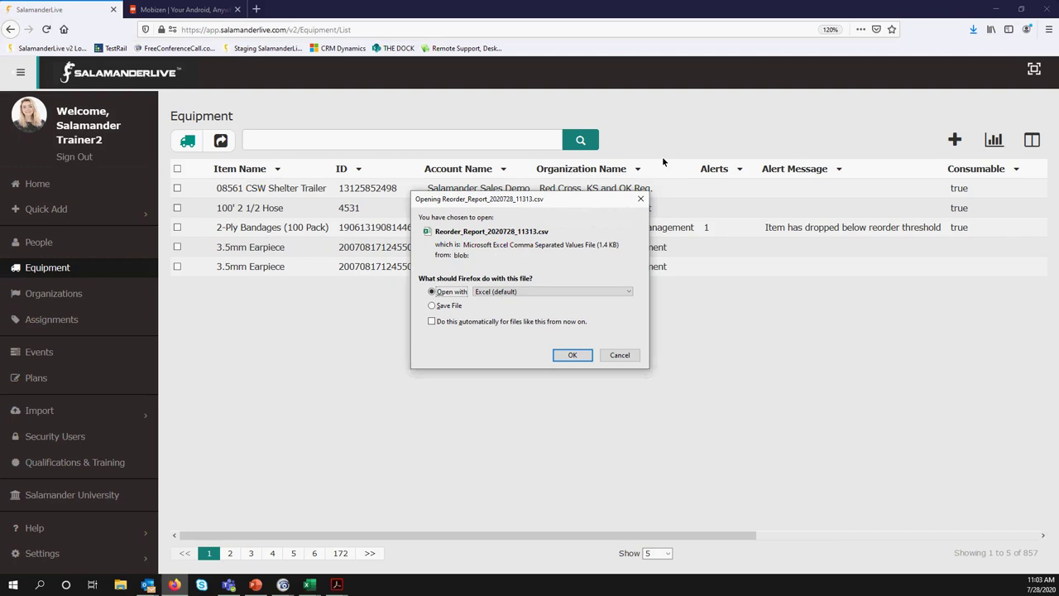
click(572, 354)
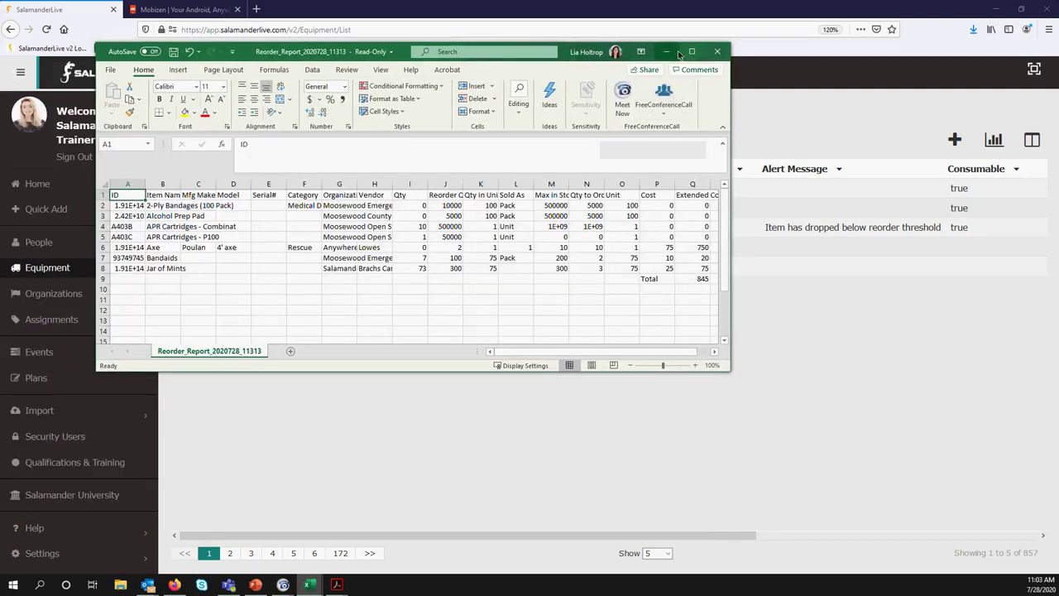
AutoFit all Reorder Report columns, zoom to 130%, and refit the Max in Stock and Qty to Order columns
click(687, 53)
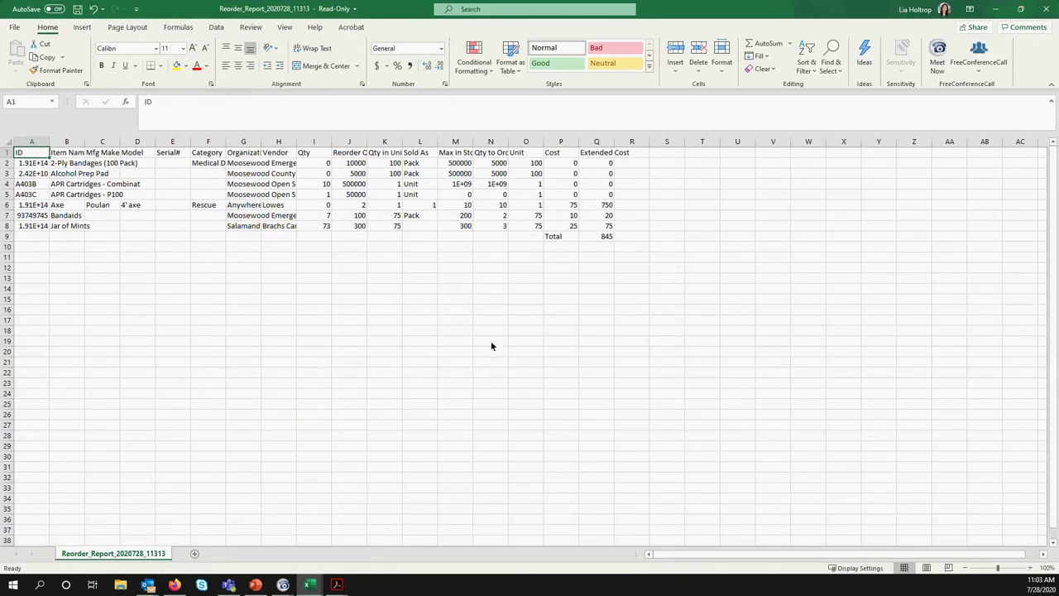
click(7, 145)
double_click(50, 142)
drag(337, 256, 377, 267)
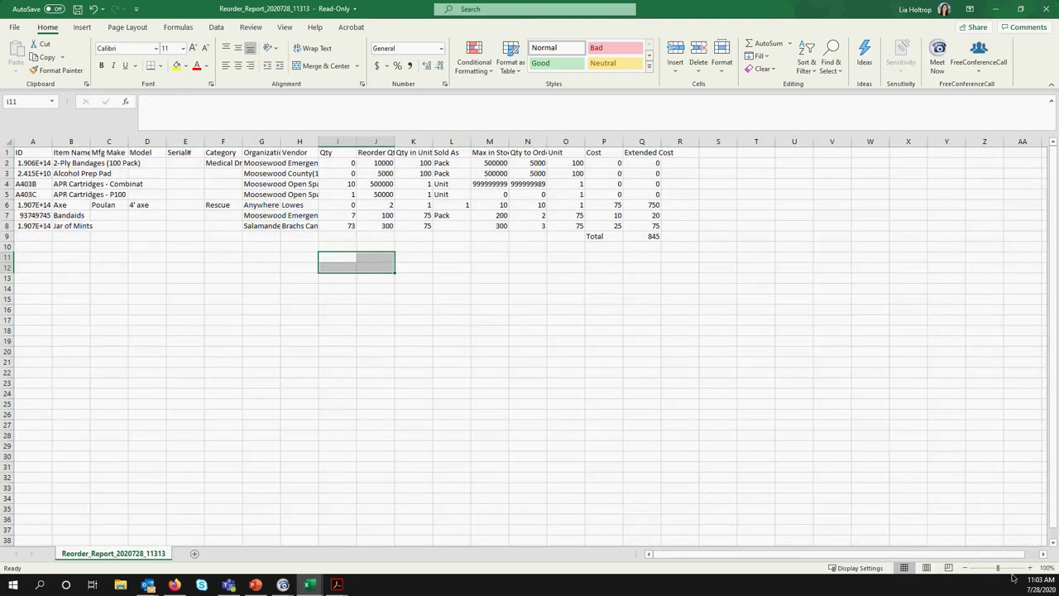
click(1029, 569)
click(1029, 568)
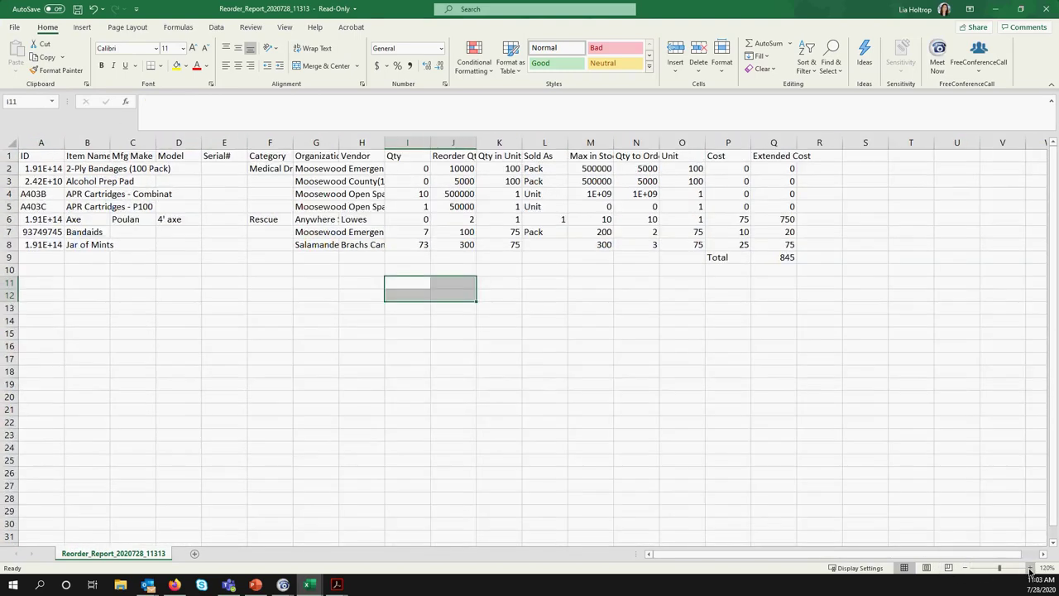
click(1029, 568)
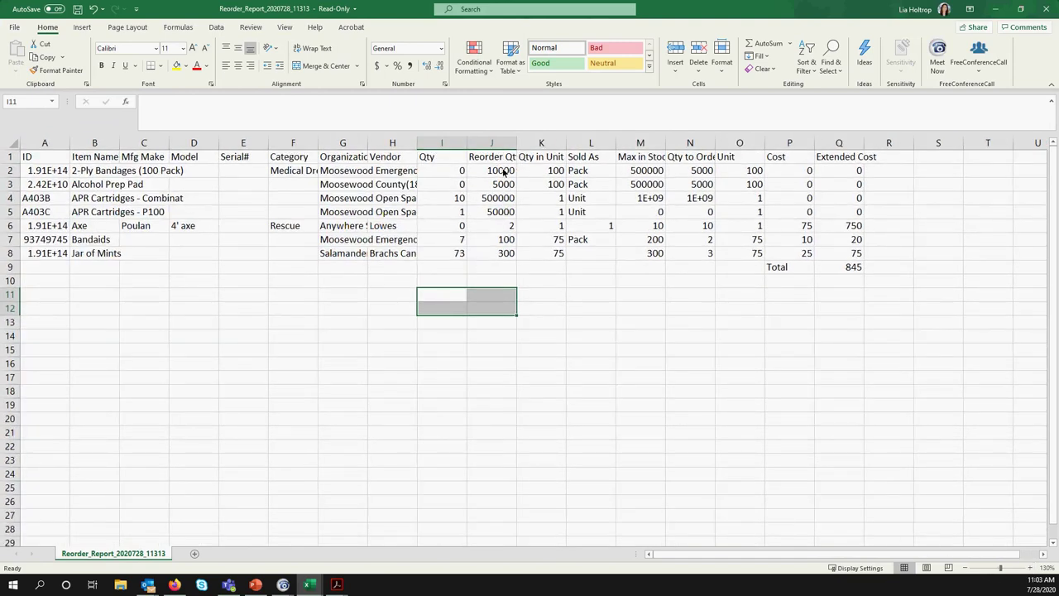
double_click(666, 143)
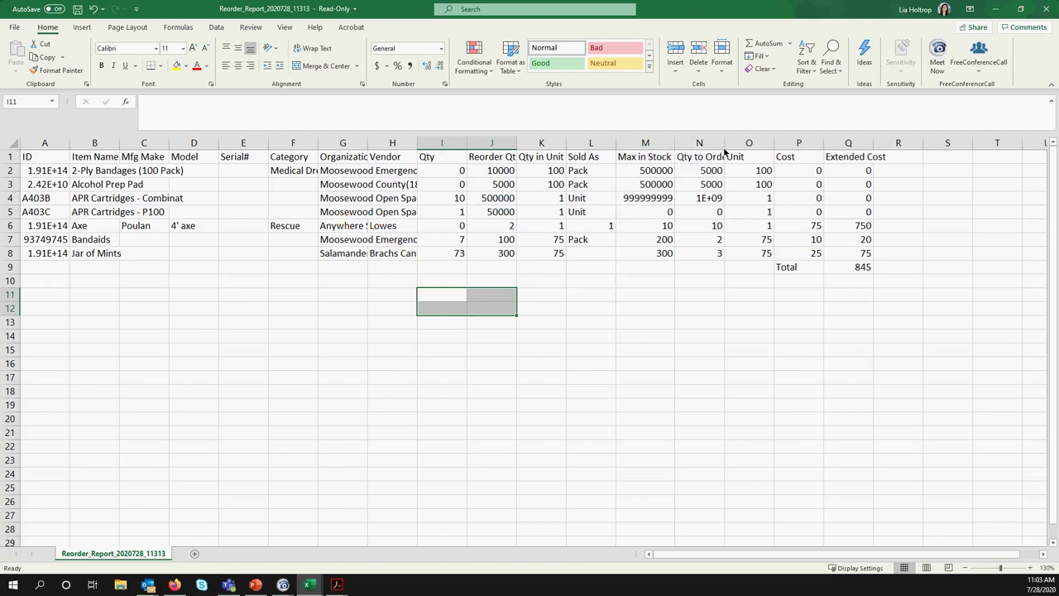
double_click(724, 146)
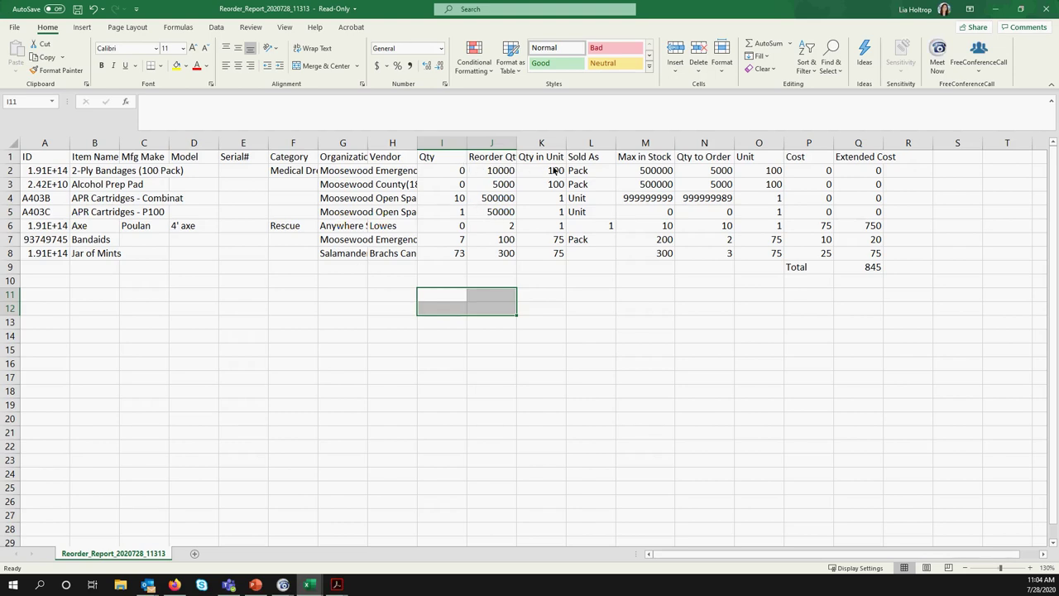
click(706, 145)
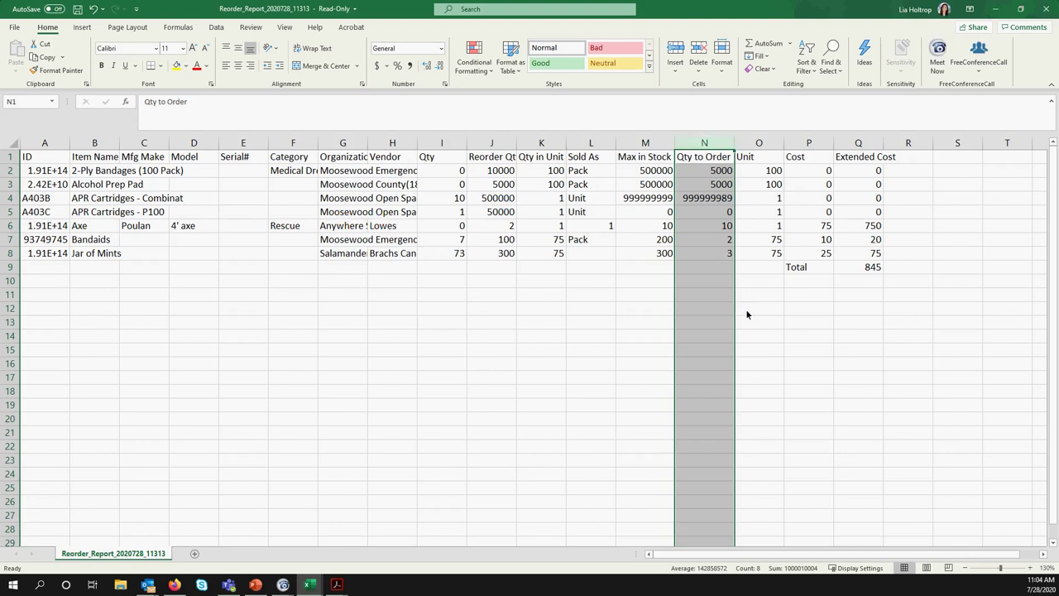
Minimize Excel and bring up SalamanderLive's Consumable Usage Detail report form
click(997, 10)
click(994, 139)
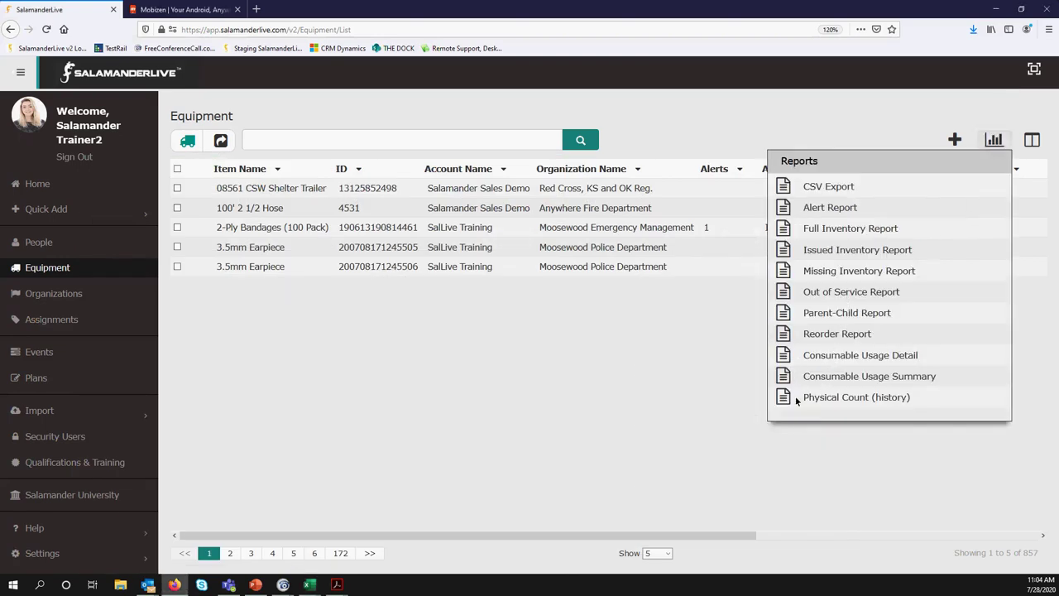
click(781, 353)
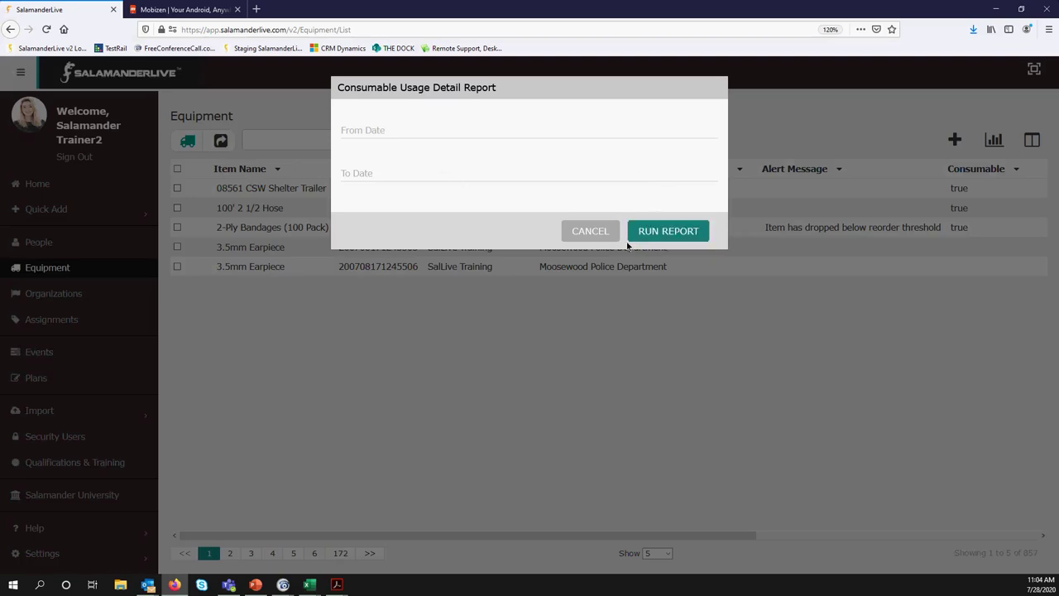
Reopen the Consumable Usage Detail form, enter From and To dates with To Date 07/28/2020, and run it
click(590, 231)
click(993, 139)
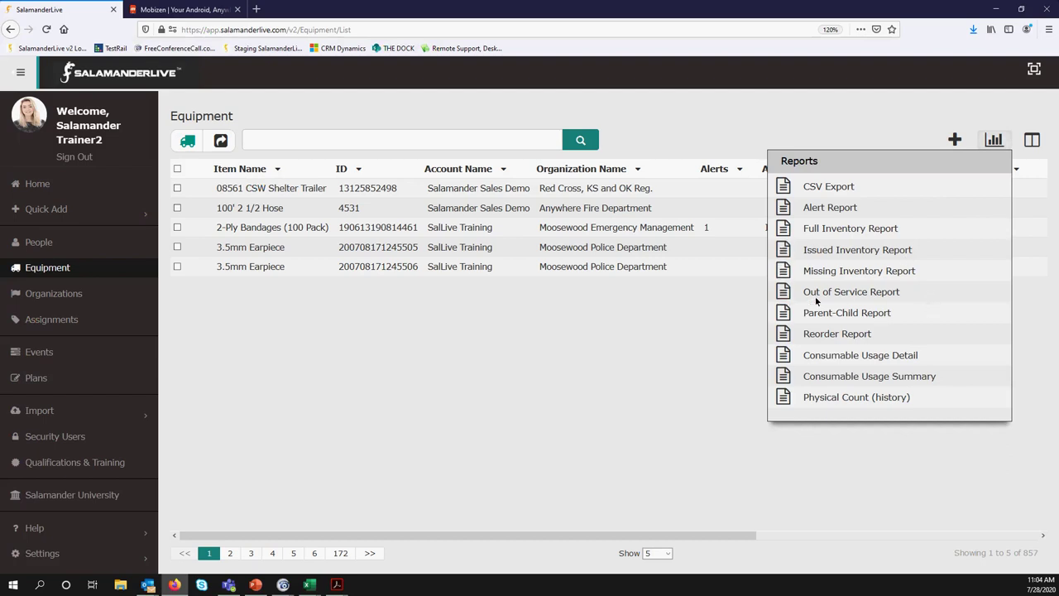
click(784, 357)
click(399, 130)
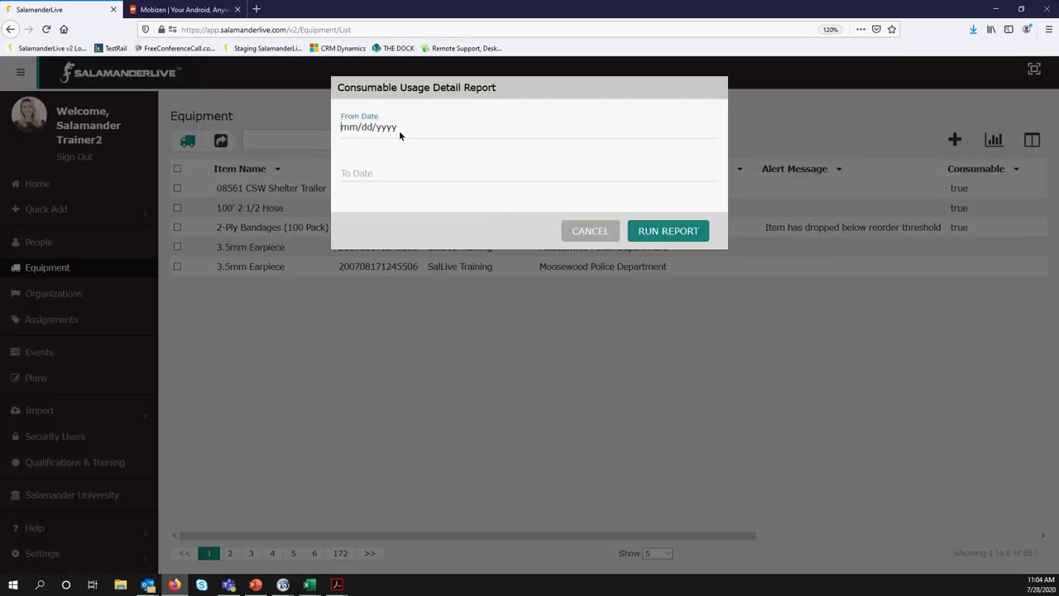
text(08072)
click(359, 178)
text(07/28/2020)
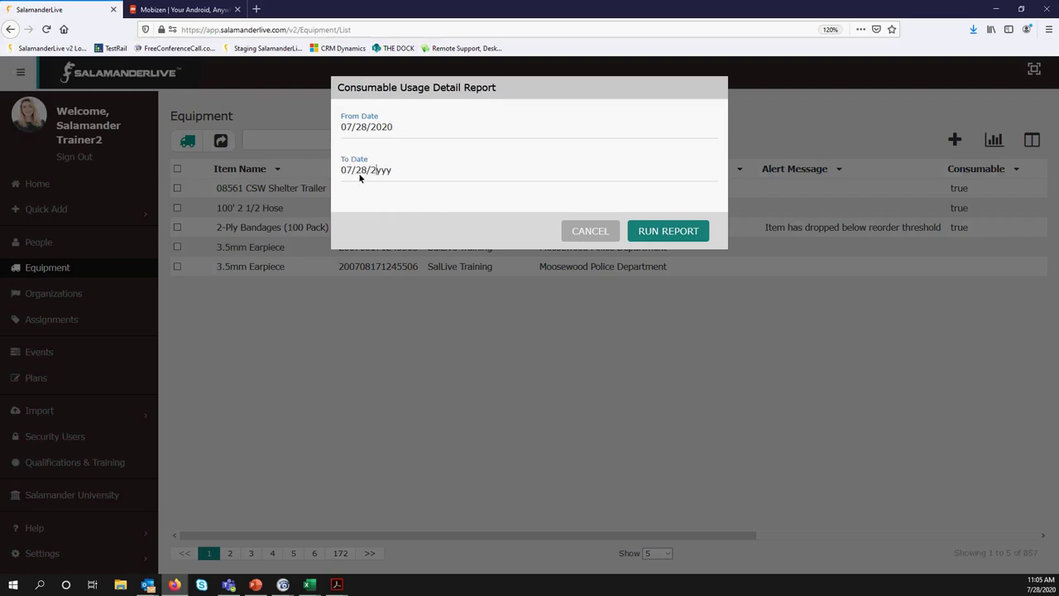
click(673, 232)
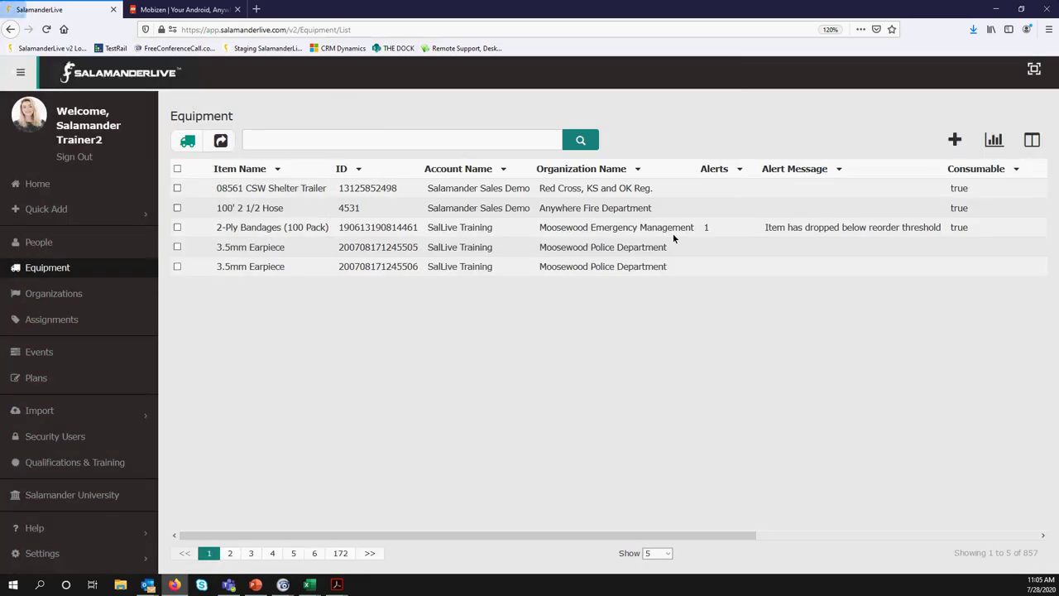
Open the usage CSV in Excel, AutoFit all columns, zoom to 120%, and widen column A for full dates
click(570, 355)
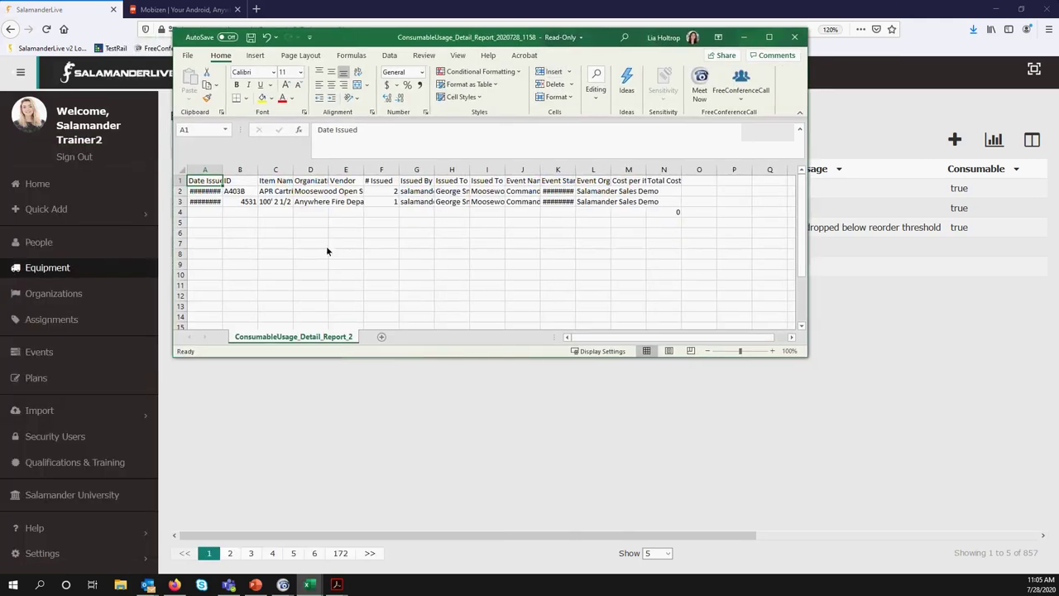
click(182, 169)
double_click(222, 169)
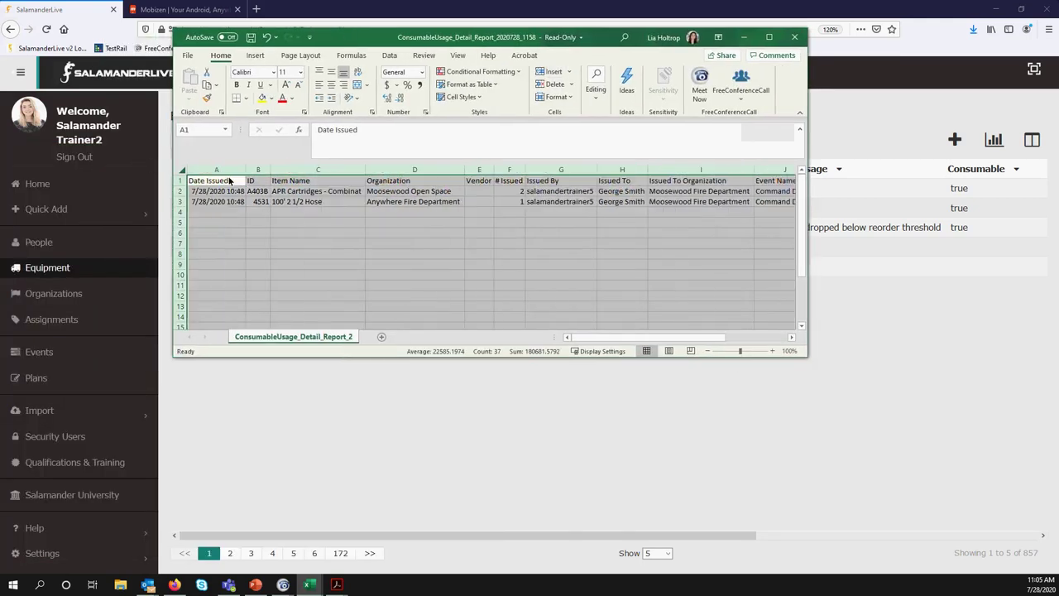
click(771, 351)
click(771, 350)
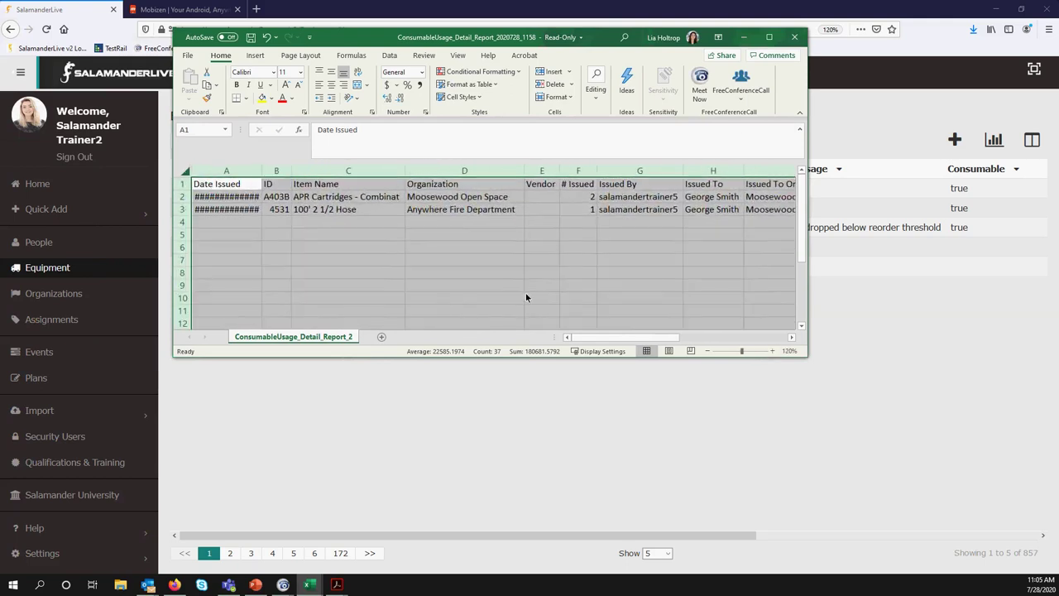
click(308, 242)
double_click(262, 171)
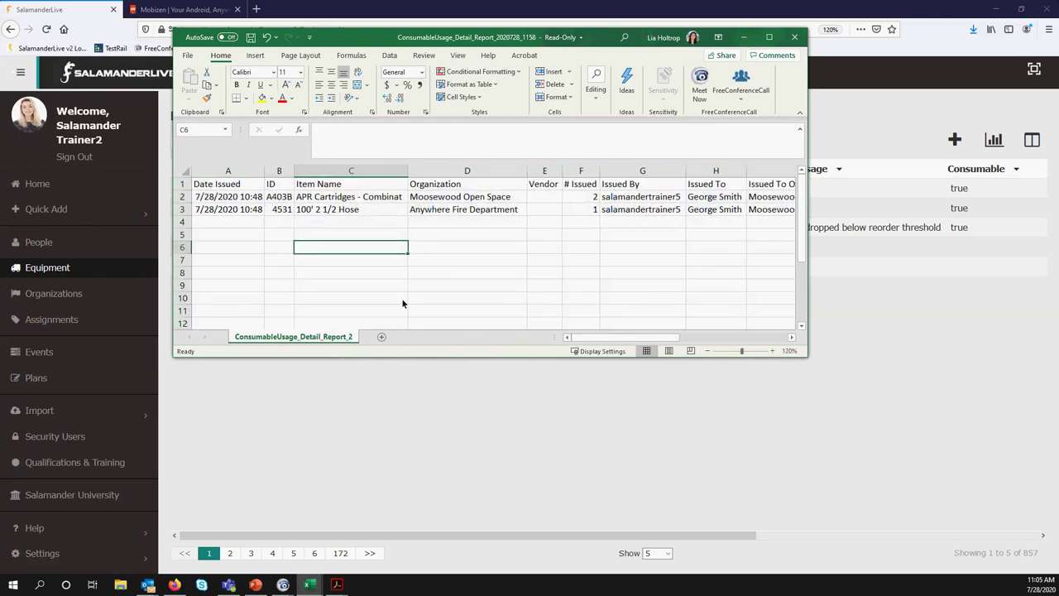
Scroll across the usage report, then close the workbook and Excel at the save prompt
drag(598, 337, 690, 347)
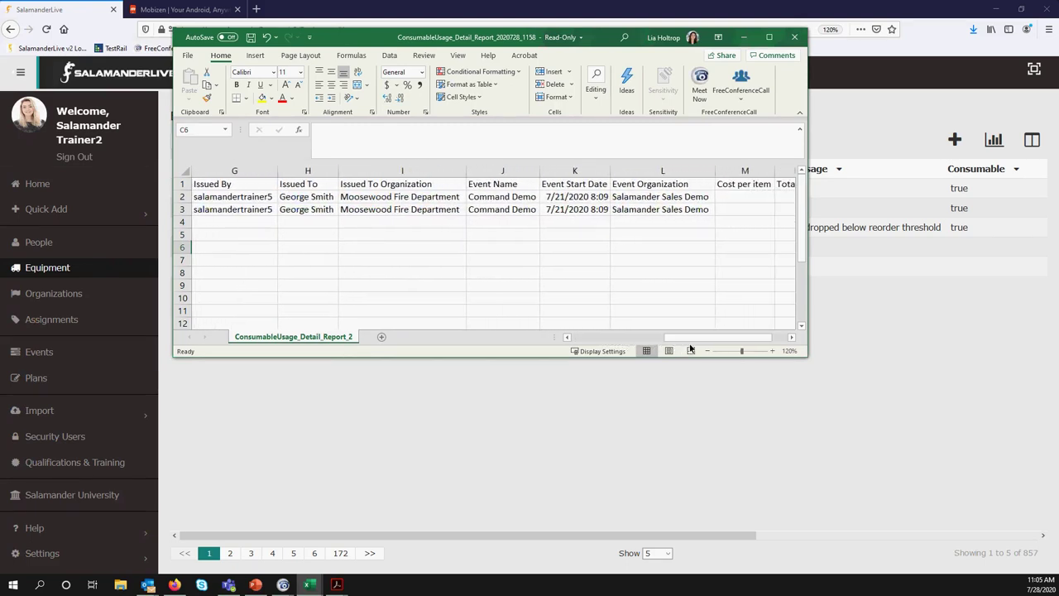
click(794, 38)
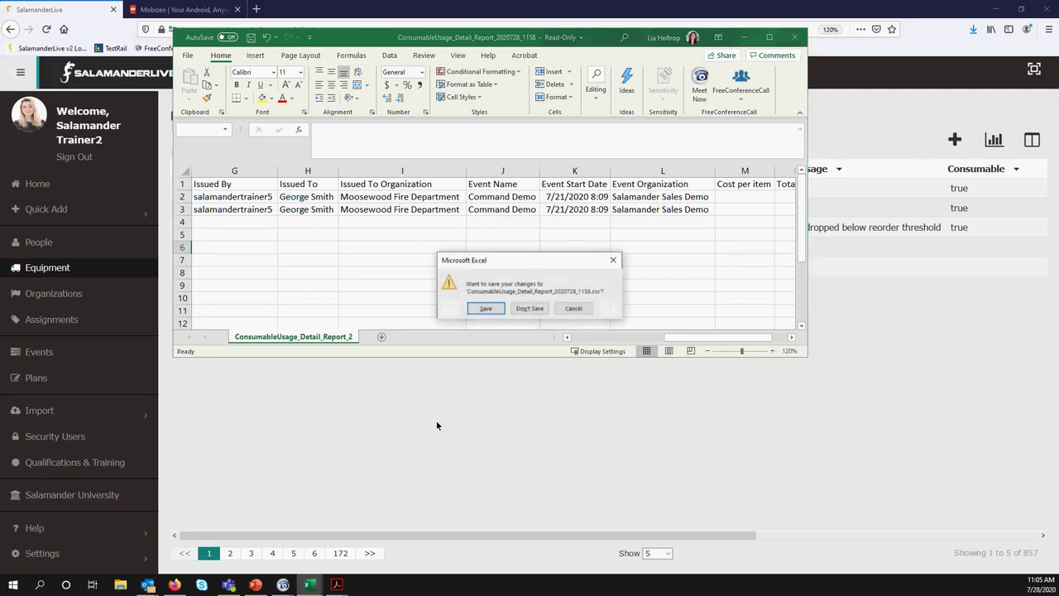
click(530, 308)
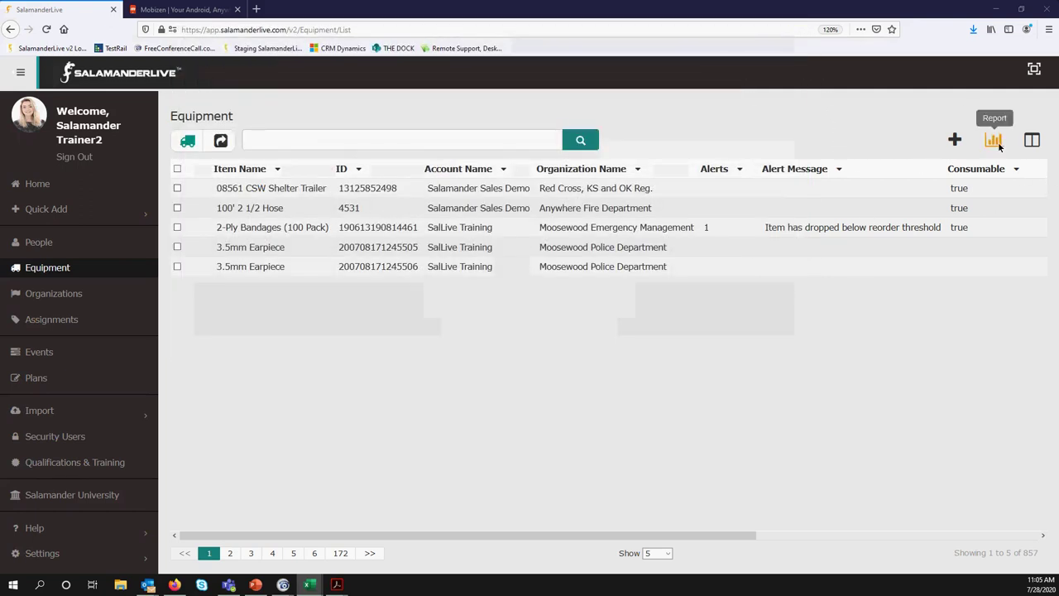
Set up the Physical Count (history) report for Counted items from 07/28/2020
click(993, 149)
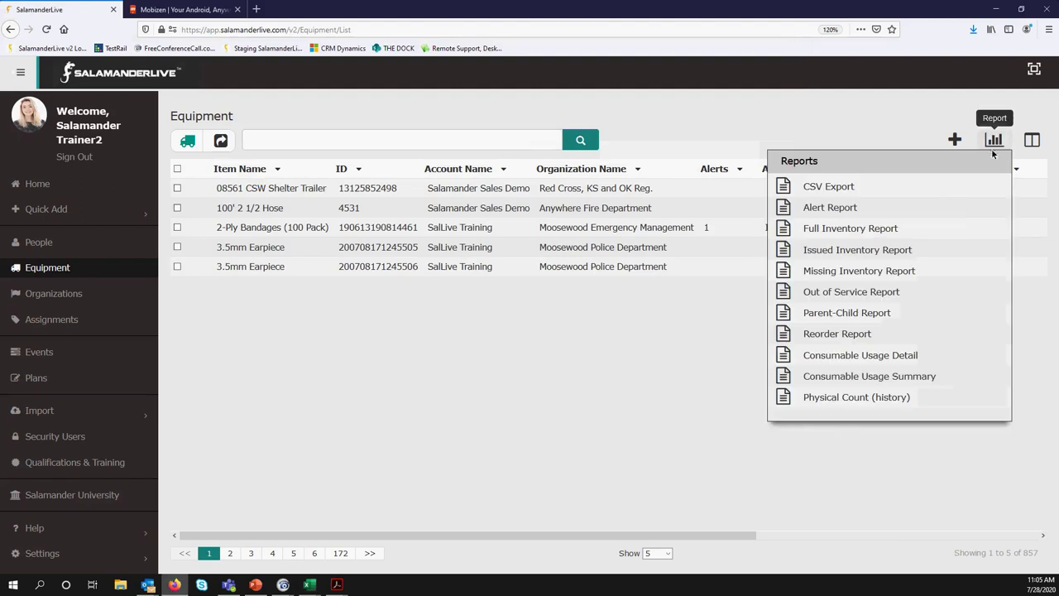
click(786, 397)
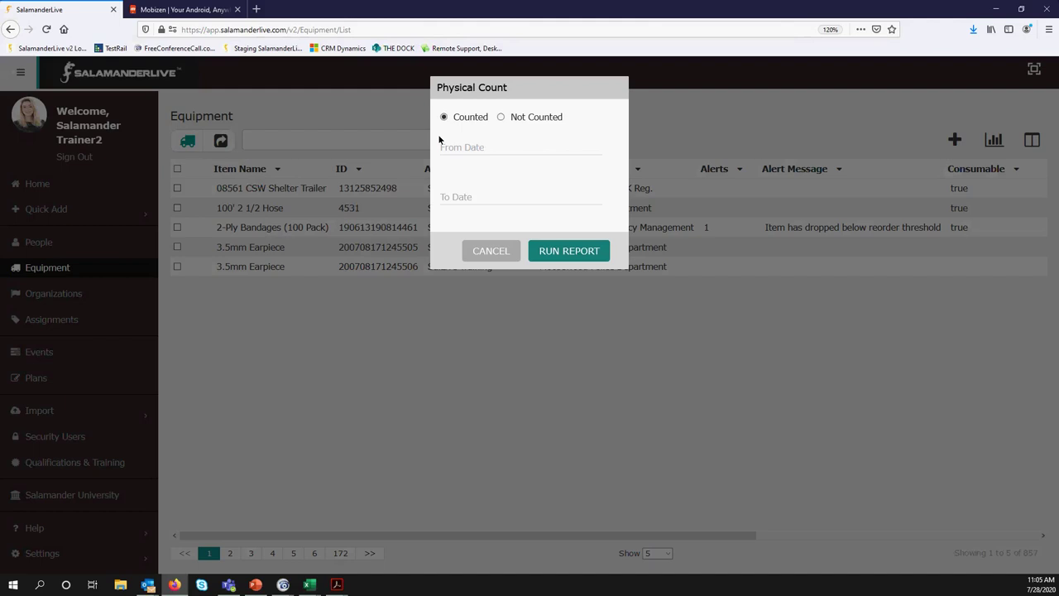
click(460, 119)
click(455, 150)
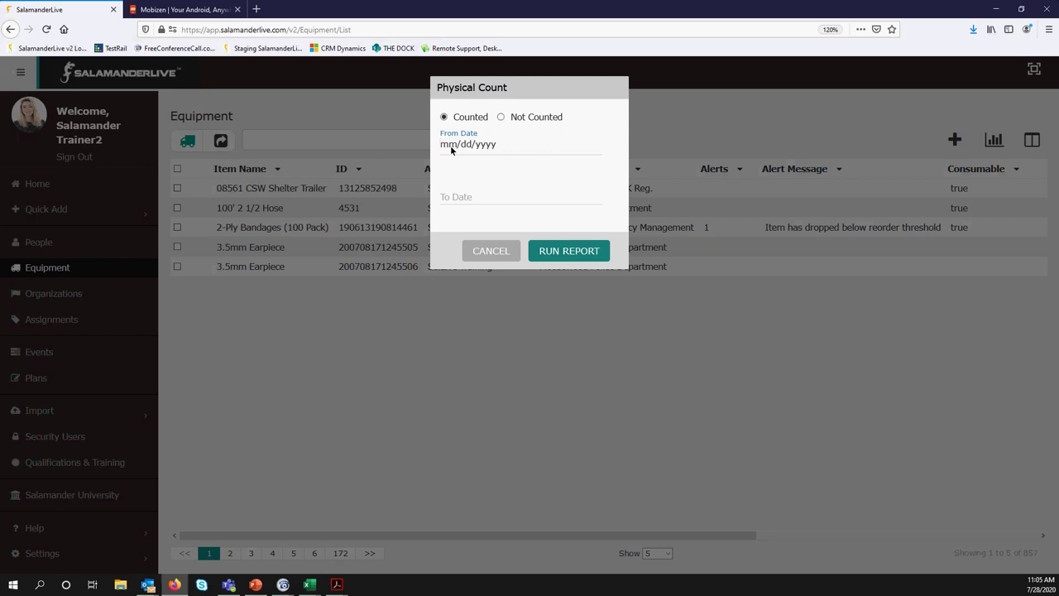
text(07/28/2020)
Confirm the date range, run the report, and open physicalCount2020728_1165.csv in Excel
drag(487, 146, 413, 145)
click(459, 197)
click(568, 252)
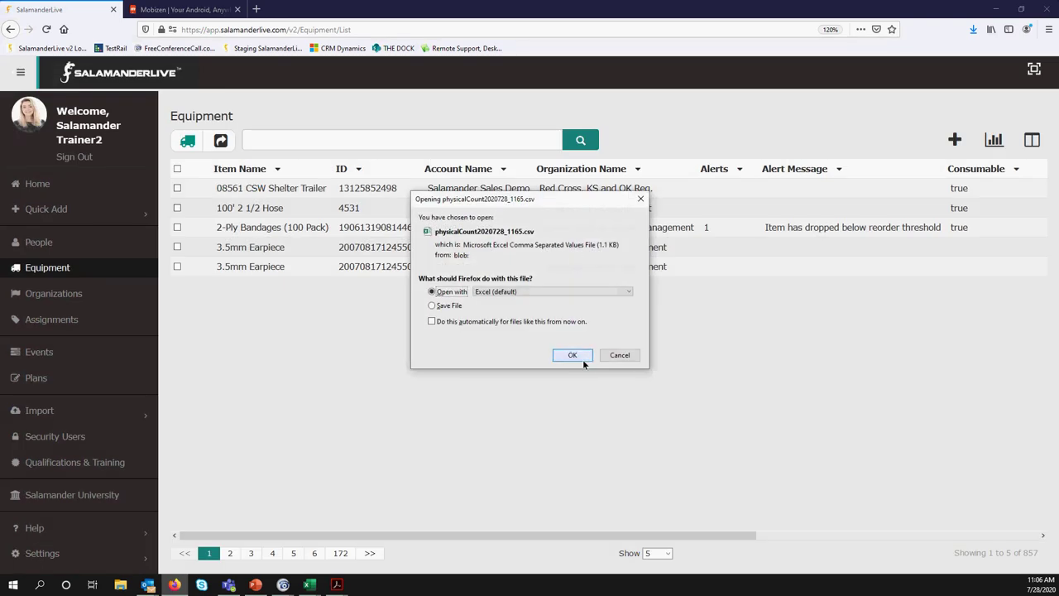
click(581, 357)
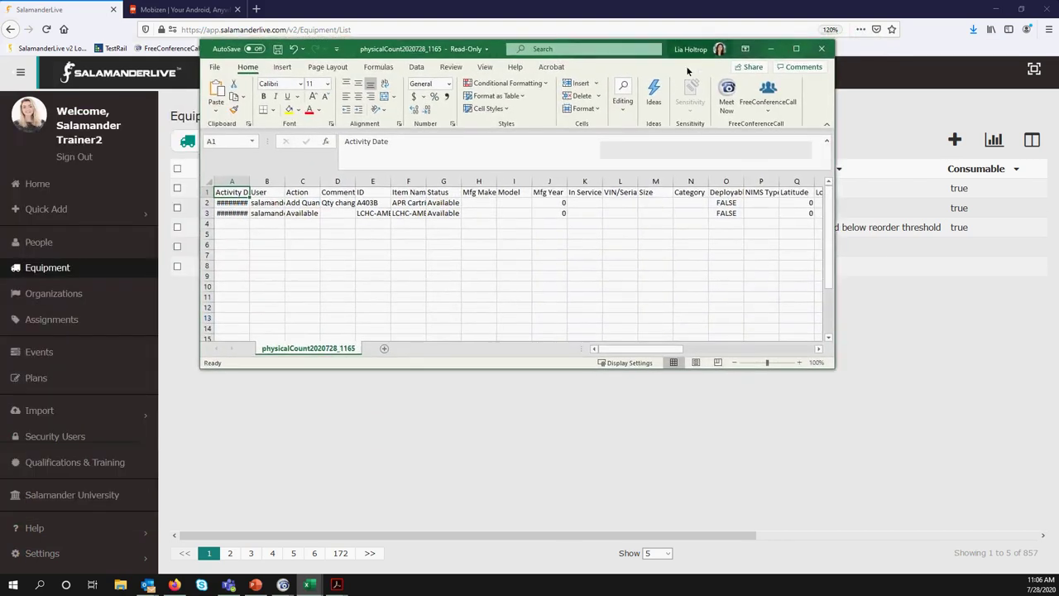
Maximize the Excel window and zoom the physical count sheet in to 110%
click(796, 49)
click(1030, 568)
click(1030, 567)
click(1030, 568)
click(1030, 567)
click(1030, 568)
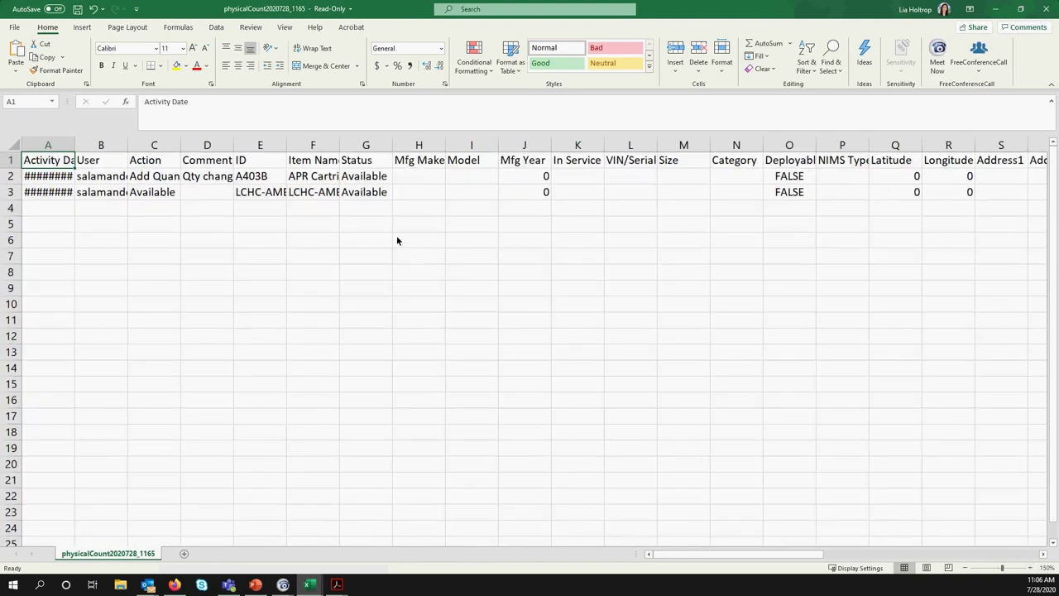
AutoFit columns C, D and then all columns, then minimize Excel
double_click(180, 149)
double_click(252, 149)
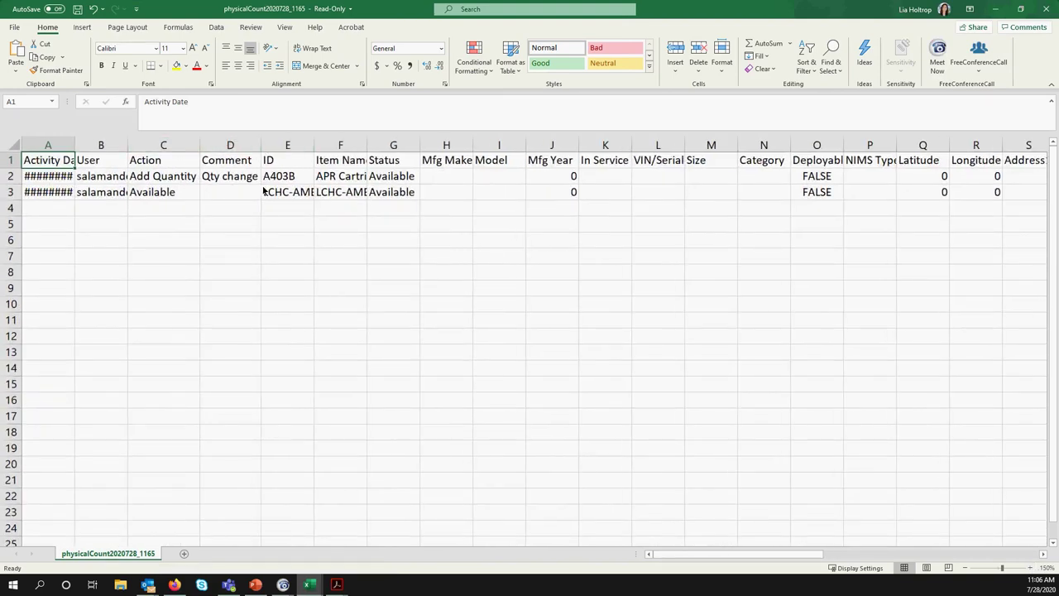
click(14, 149)
double_click(75, 146)
click(183, 254)
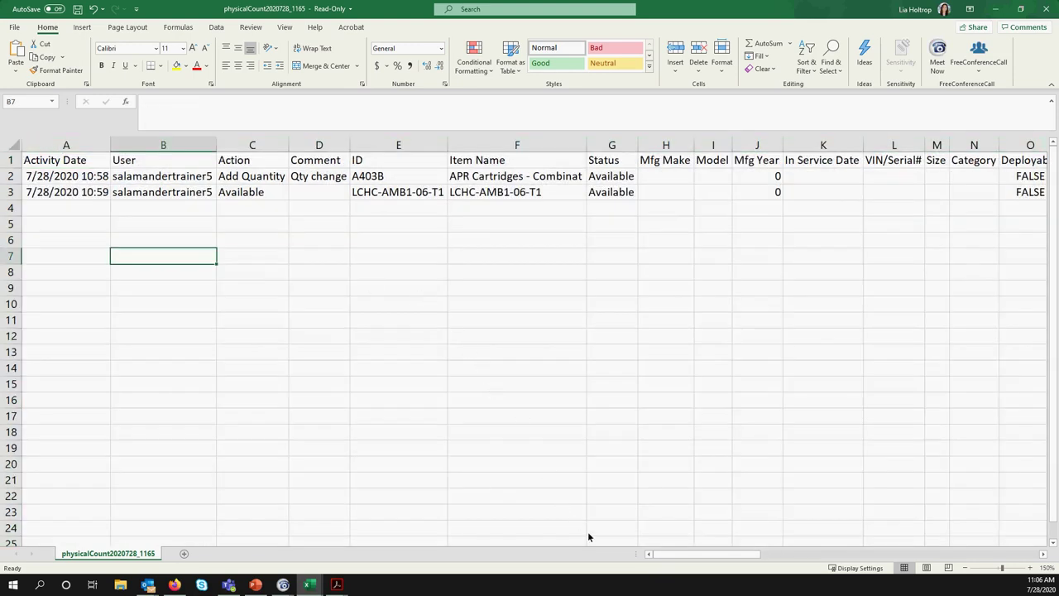
drag(717, 560, 1001, 567)
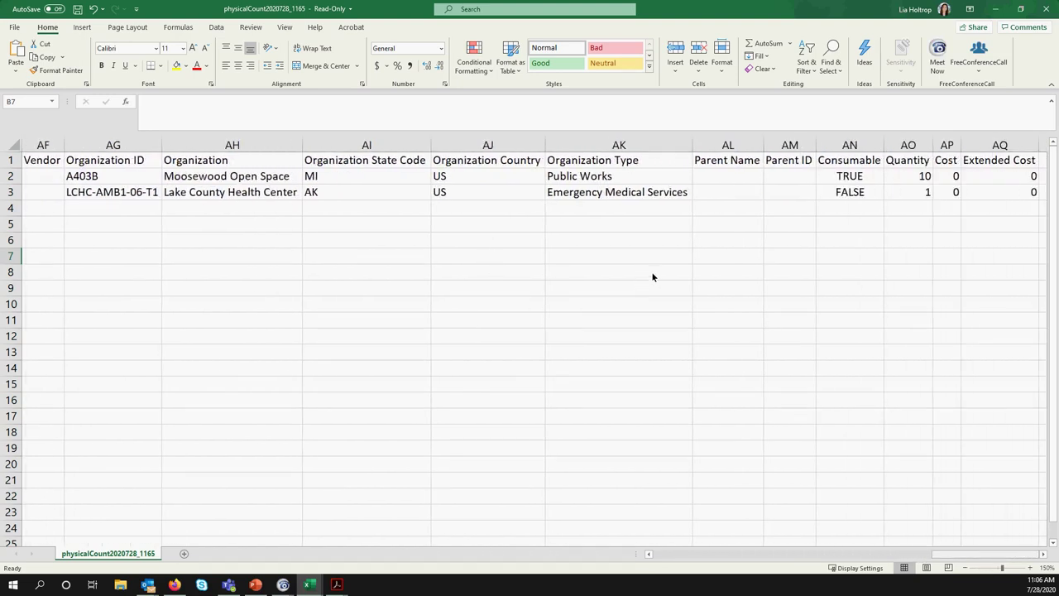
click(995, 9)
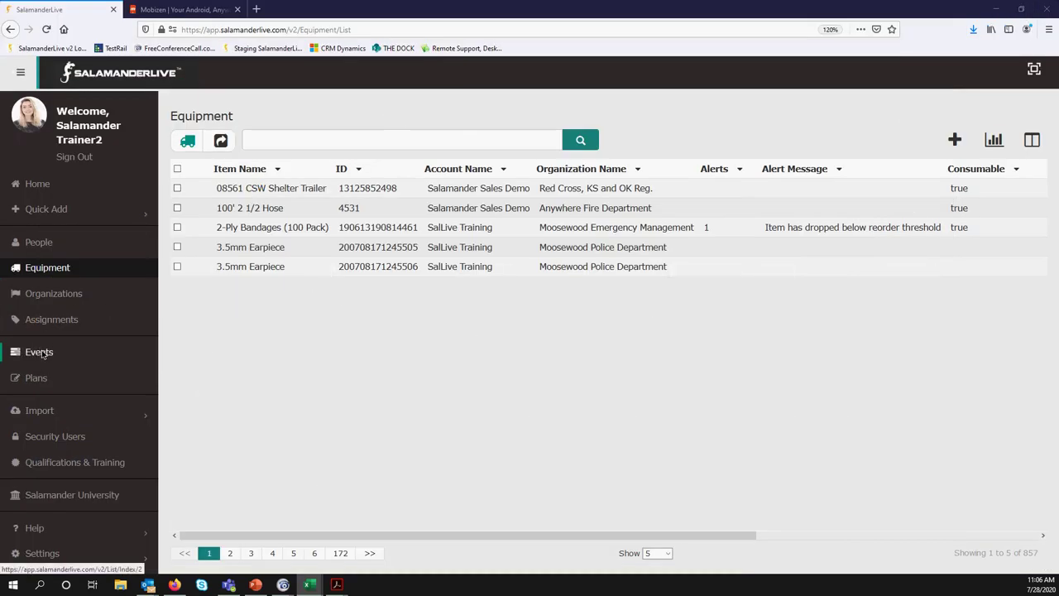
Select the Command Demo event, run Inventory History, and open EventInventoryHistory.csv in Excel
click(43, 354)
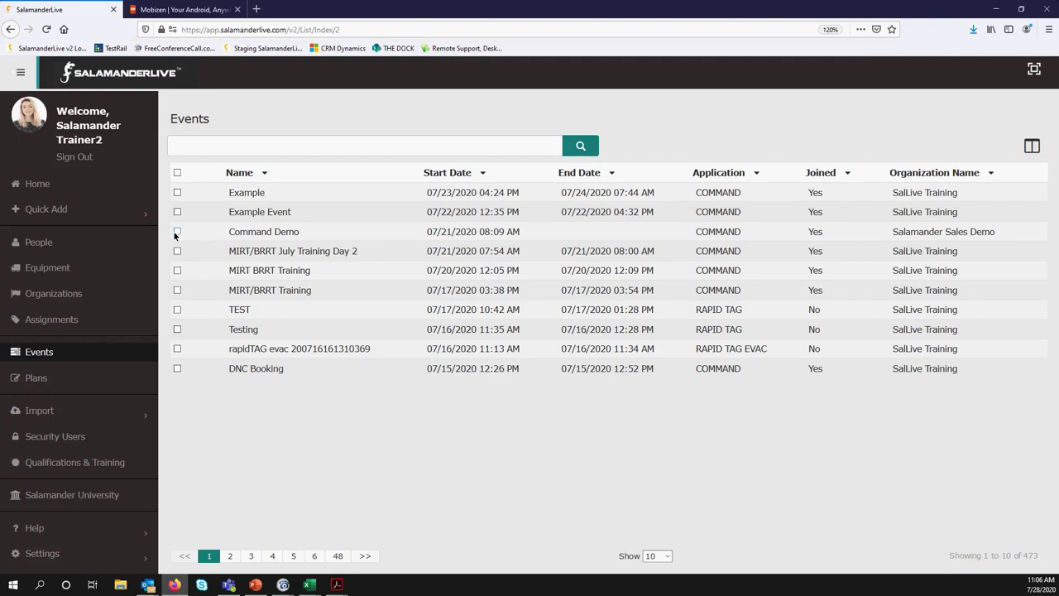
click(177, 232)
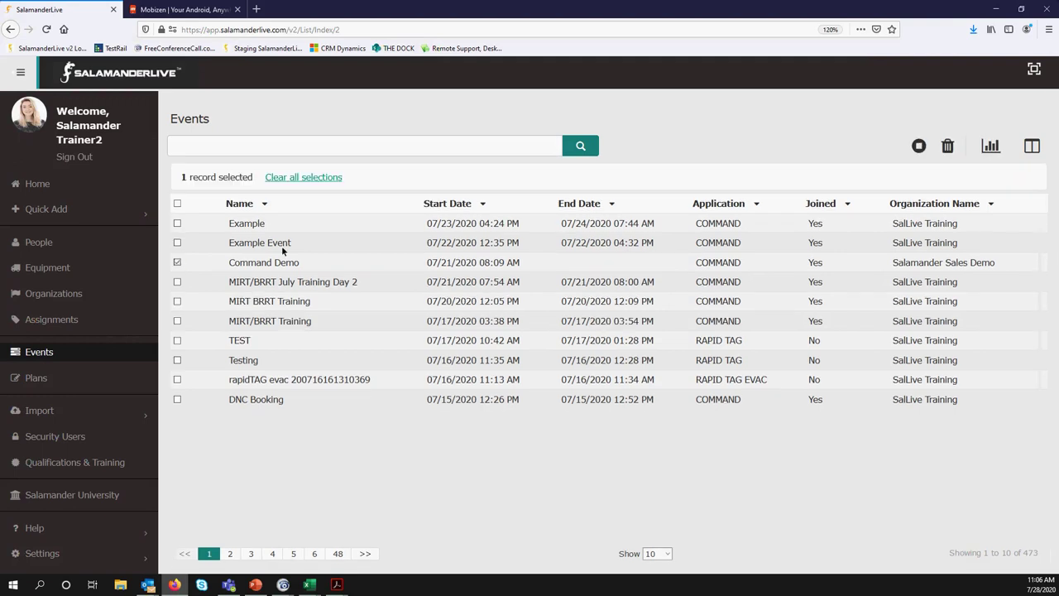
click(990, 146)
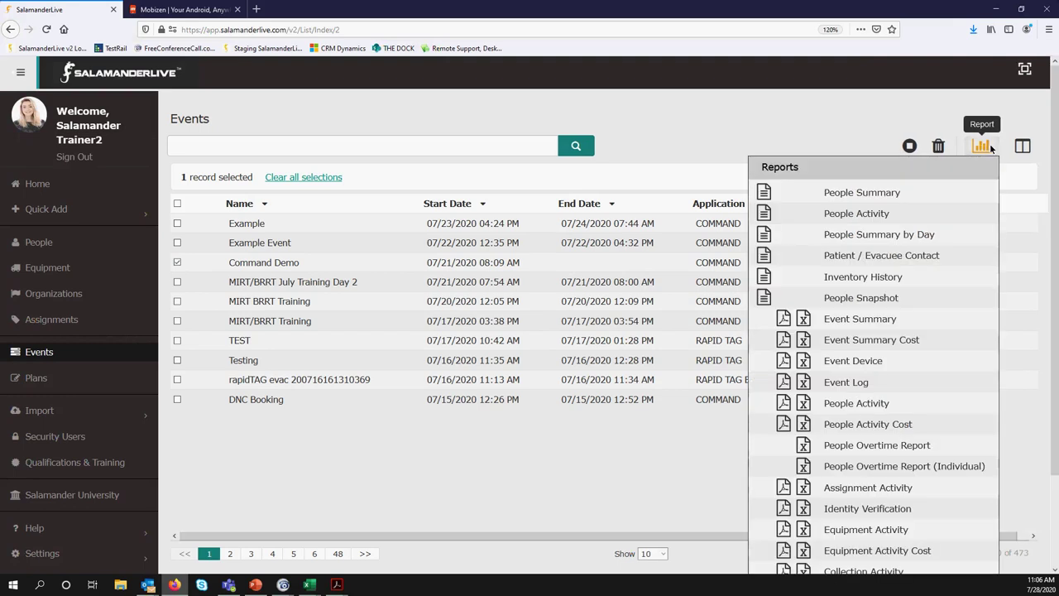
click(763, 277)
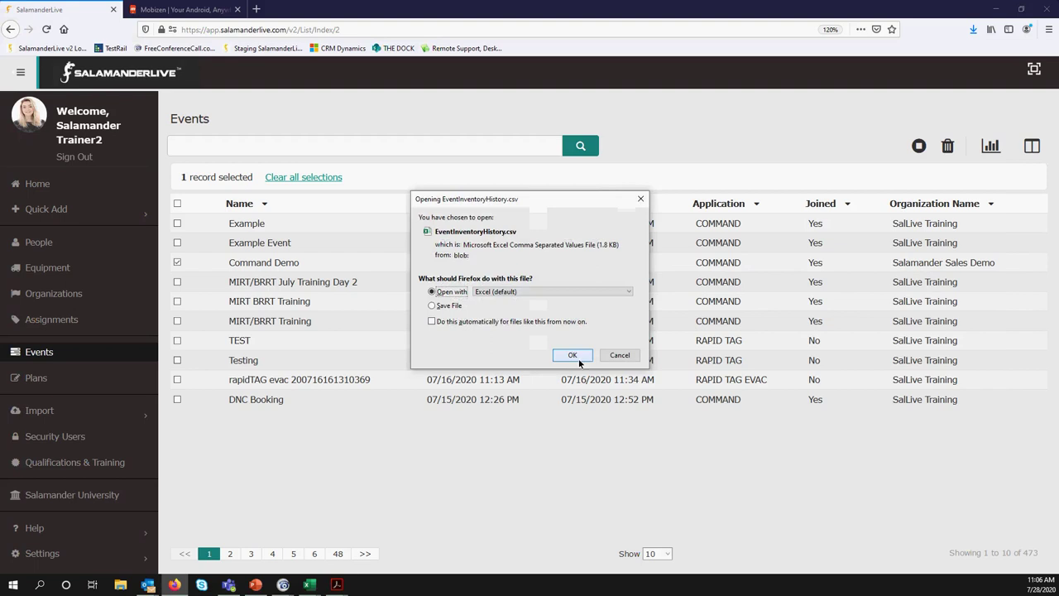
click(572, 355)
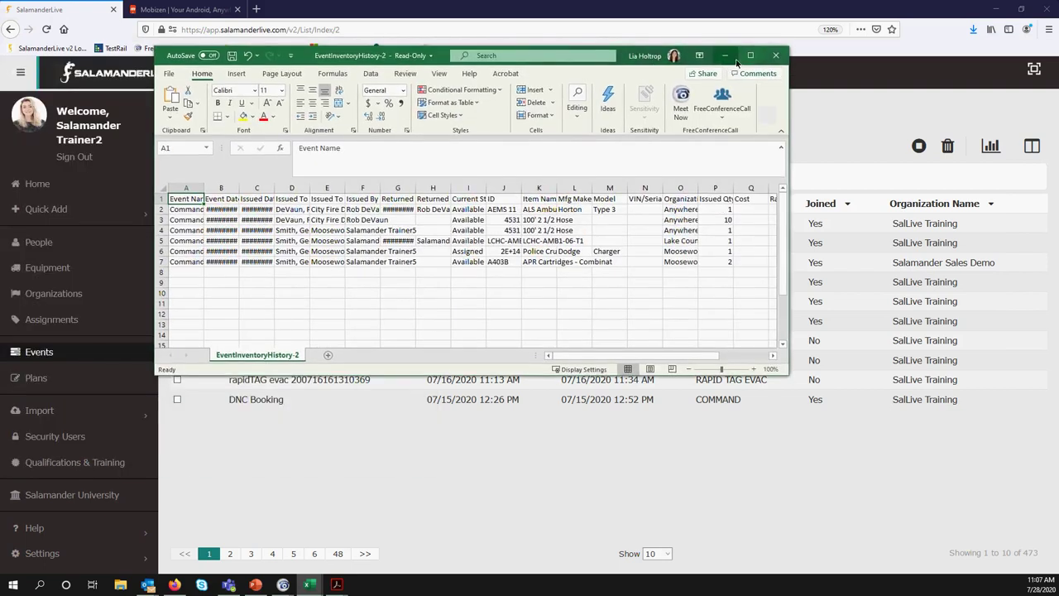
Maximize Excel and AutoFit all EventInventoryHistory columns to their contents
click(750, 56)
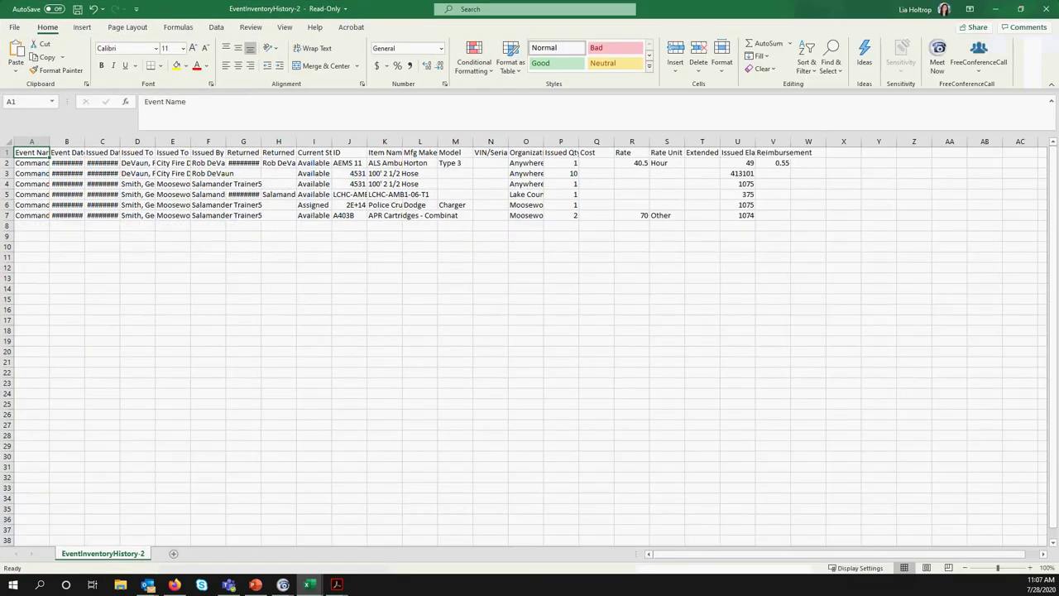
click(8, 144)
double_click(50, 145)
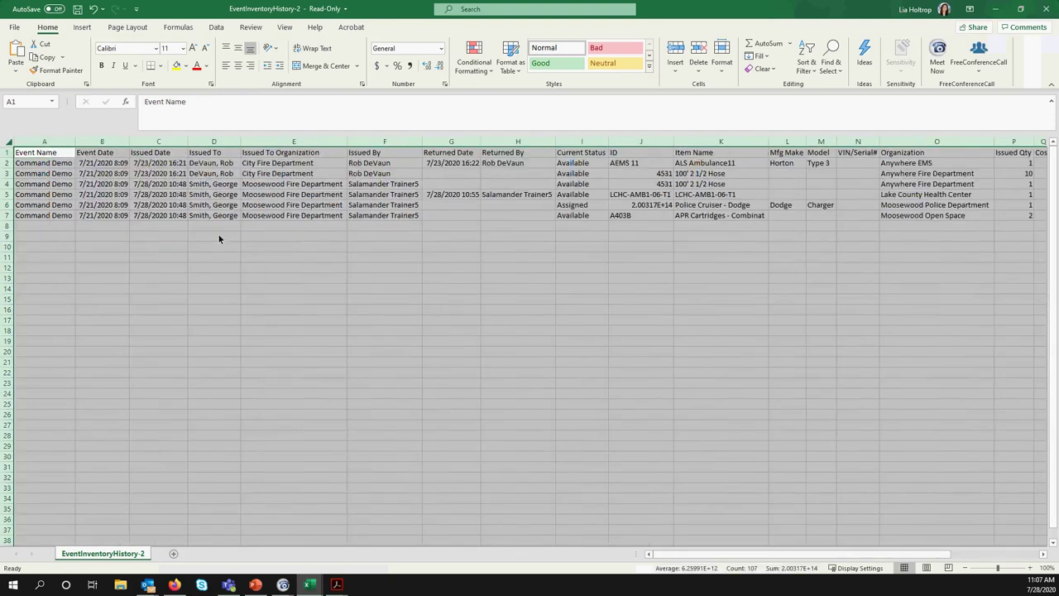
click(293, 310)
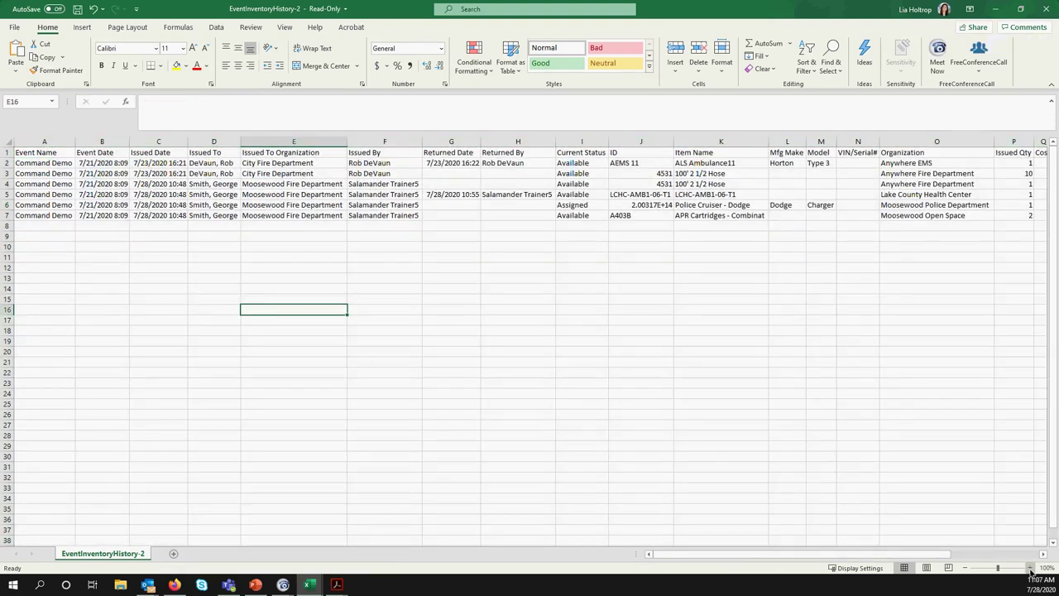
Zoom in and widen columns G, B and C so Returned, Event and Issued dates show
click(1030, 568)
click(1030, 567)
click(1031, 568)
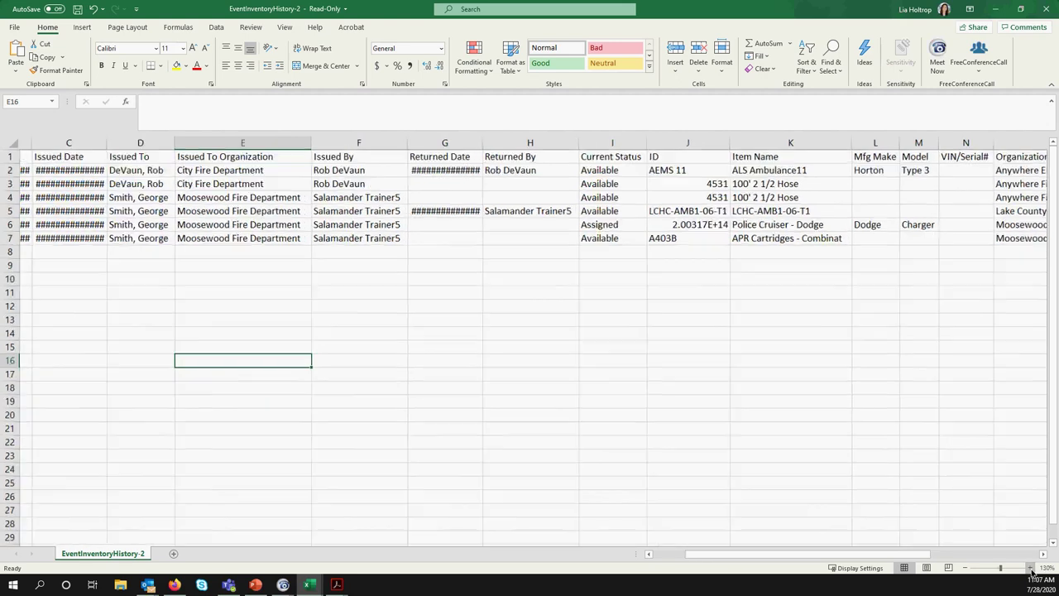
drag(890, 557, 817, 563)
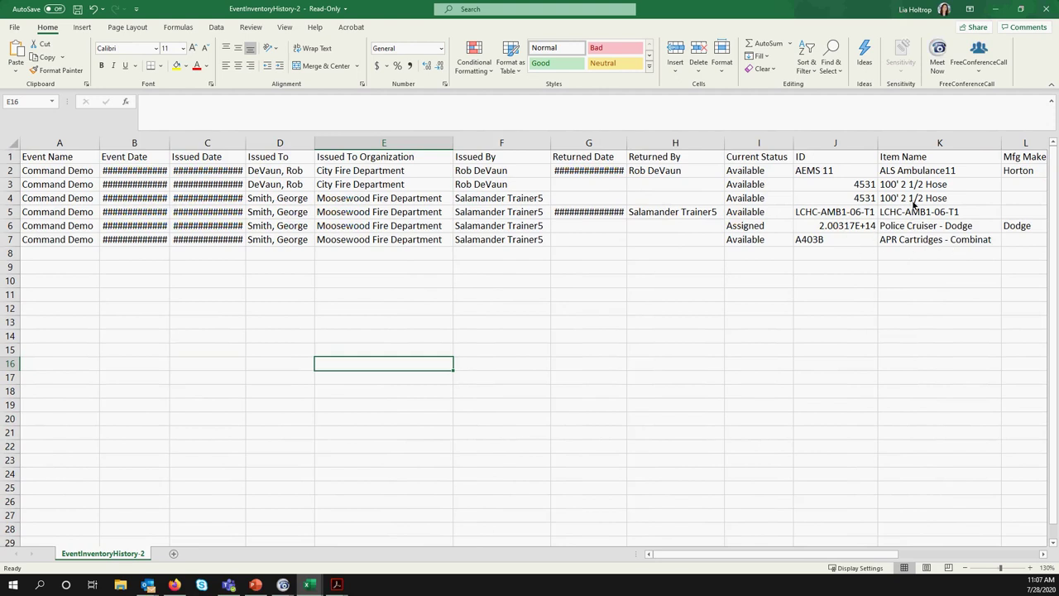
double_click(626, 145)
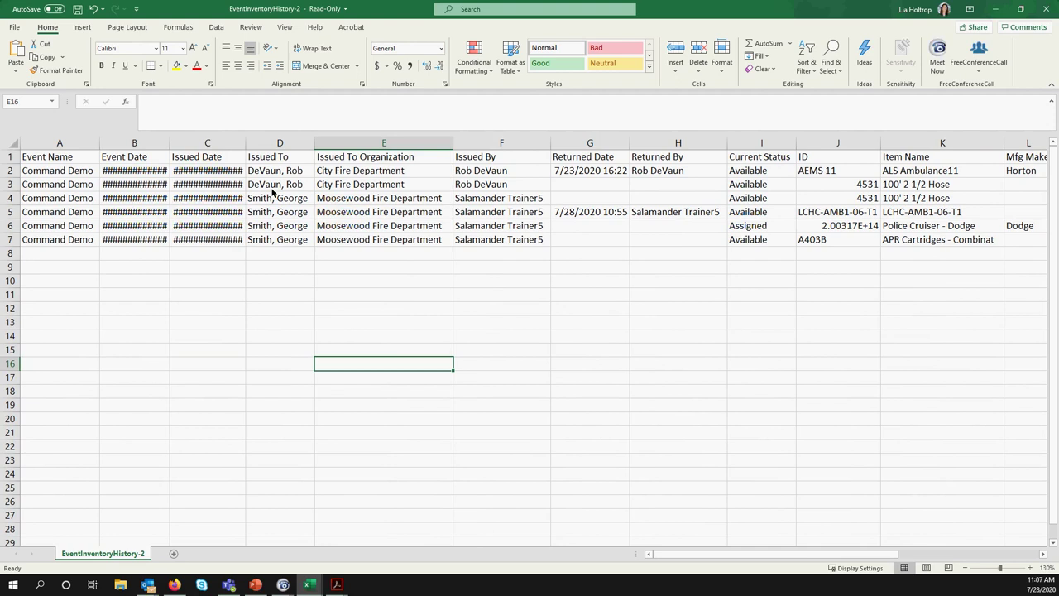
double_click(170, 144)
double_click(251, 145)
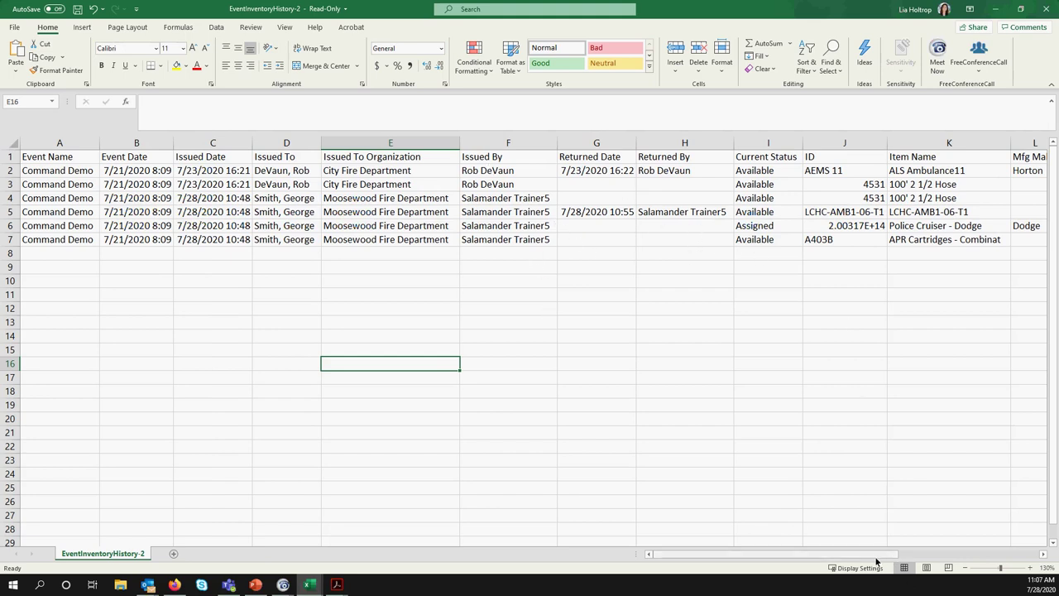
Scroll across the columns through Reimbursement and back to column A, then minimize Excel
drag(877, 561, 878, 561)
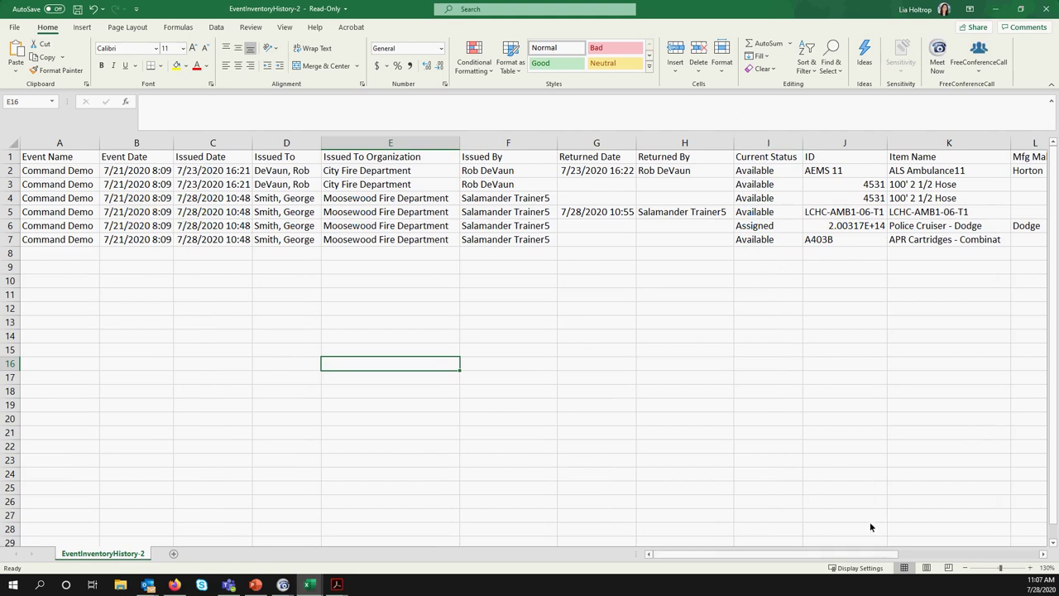
drag(882, 560, 916, 560)
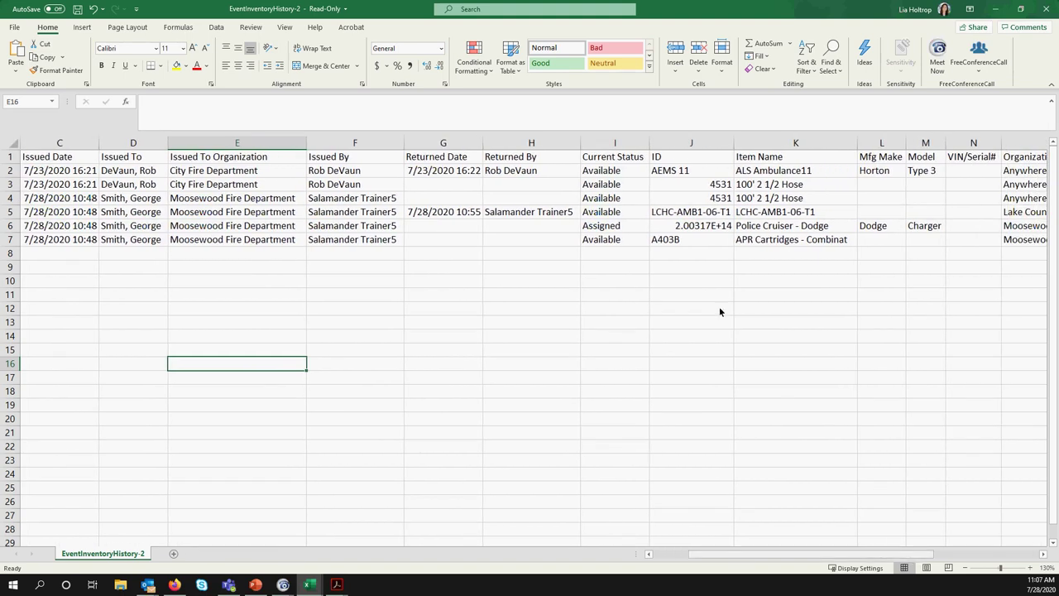
drag(915, 558, 948, 559)
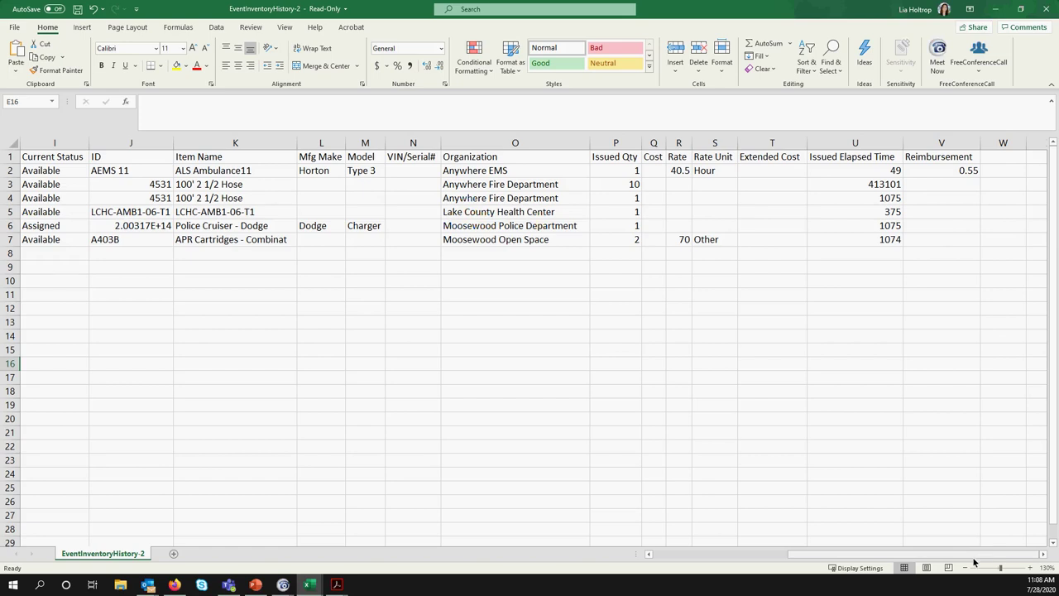
drag(982, 559, 830, 557)
click(346, 322)
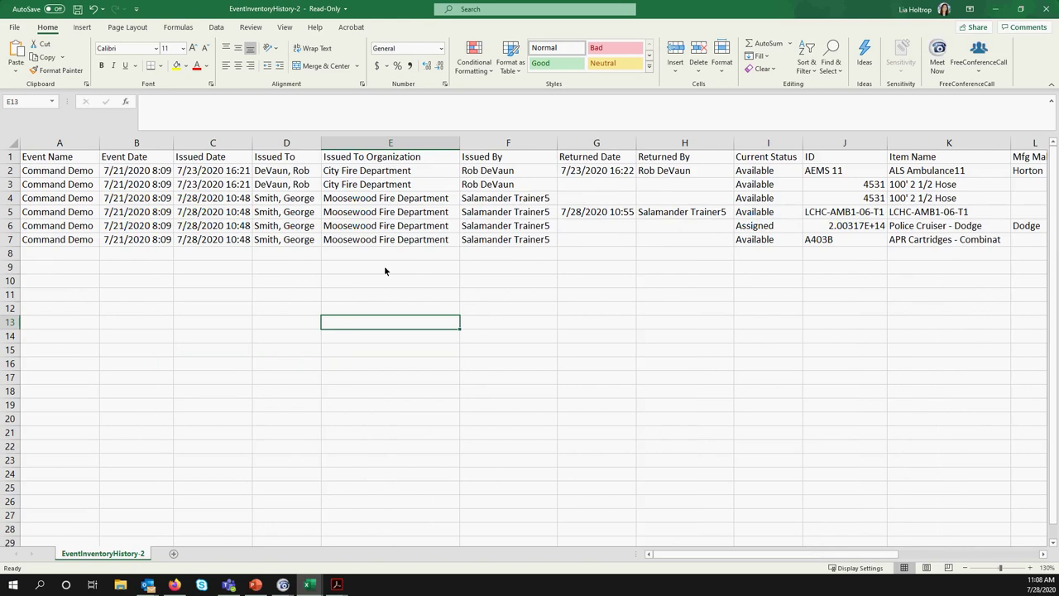
click(996, 9)
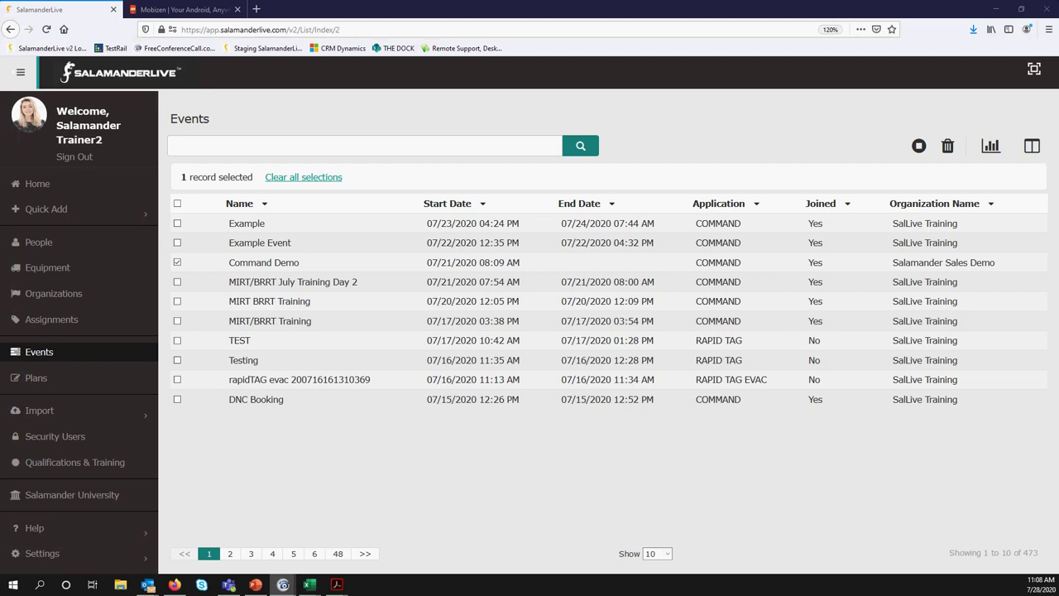
Clear the Command Demo selection and go to Salamander University
click(307, 178)
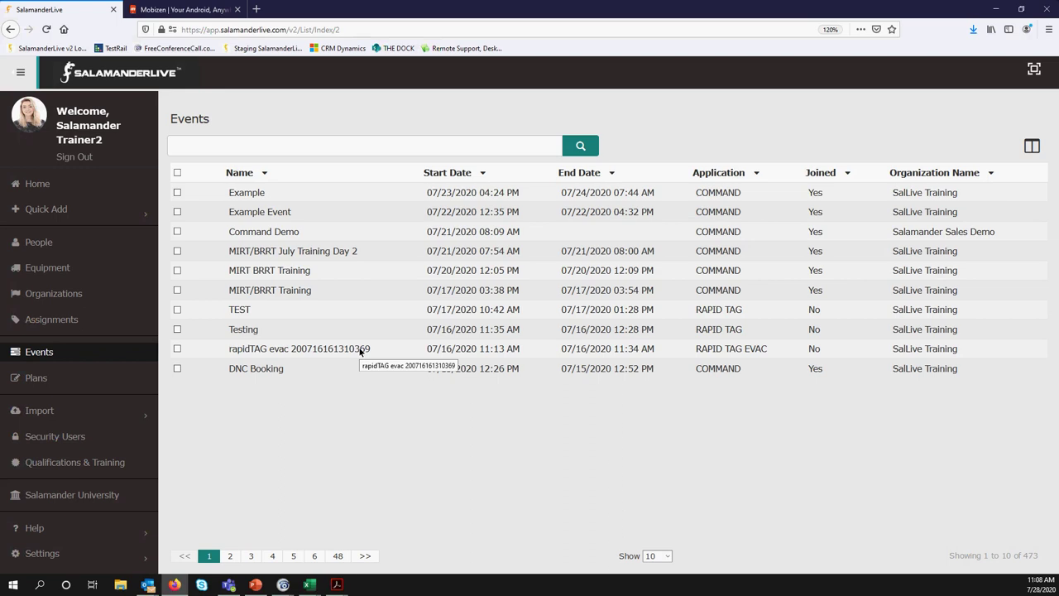
click(107, 496)
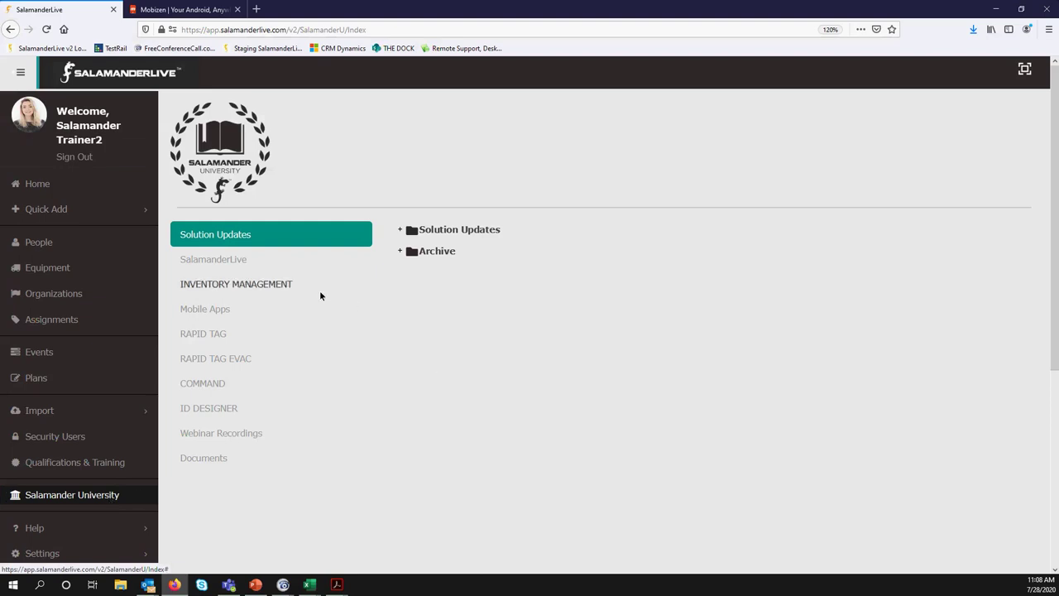
Expand the INVENTORY MANAGEMENT and INVENTORY APP lesson folders
click(240, 286)
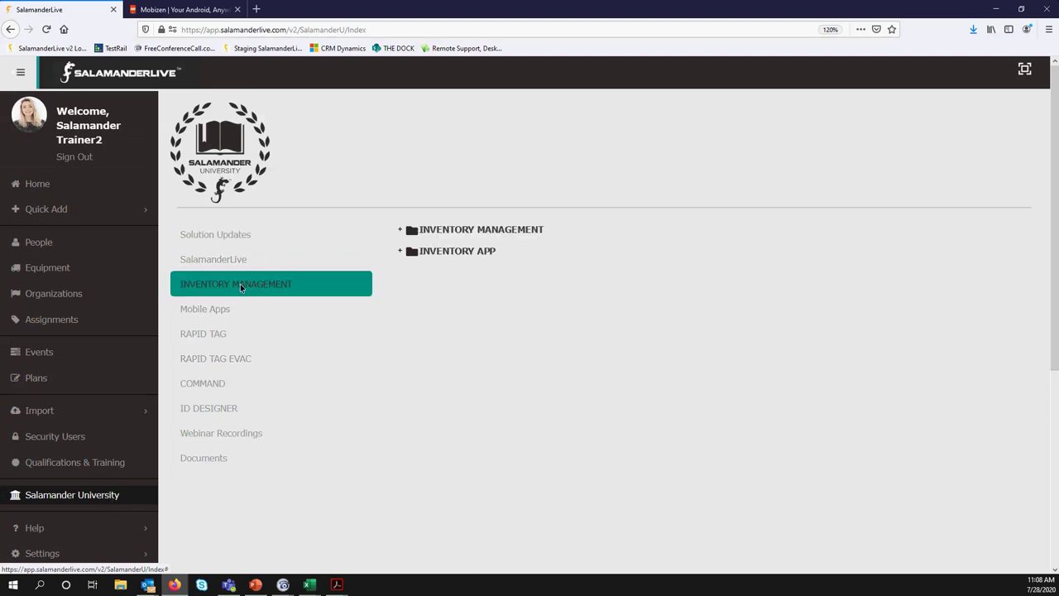
click(401, 230)
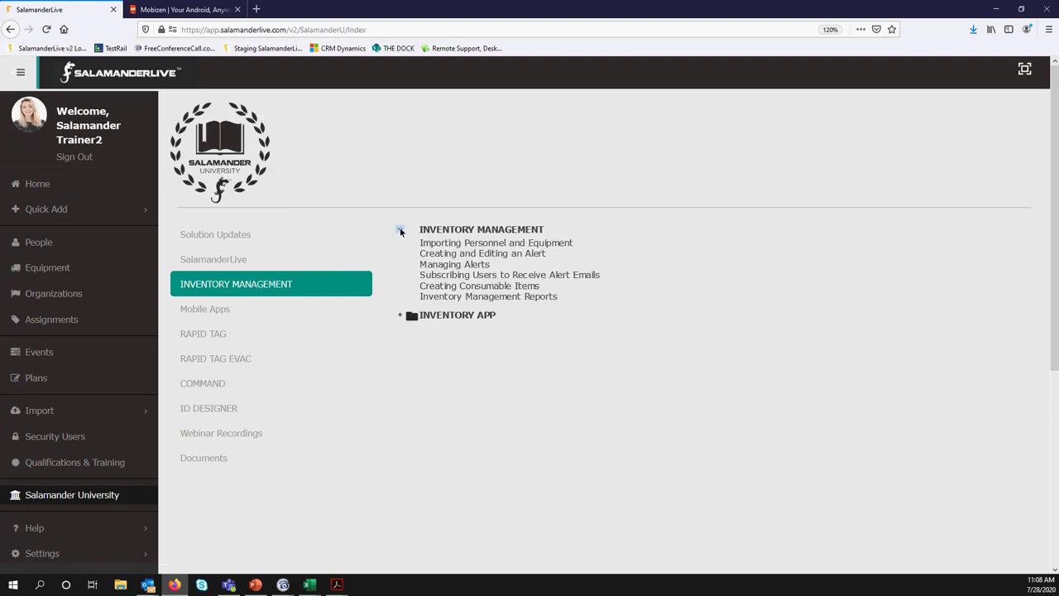
click(401, 316)
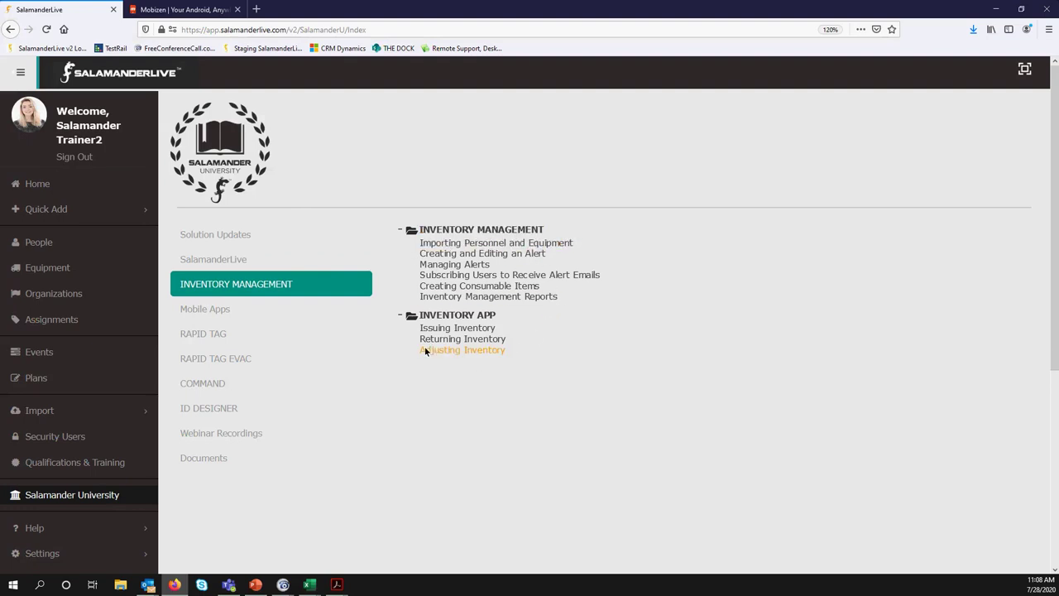
In Documents, expand the User Guides and Quick Reference Guides folders
click(213, 462)
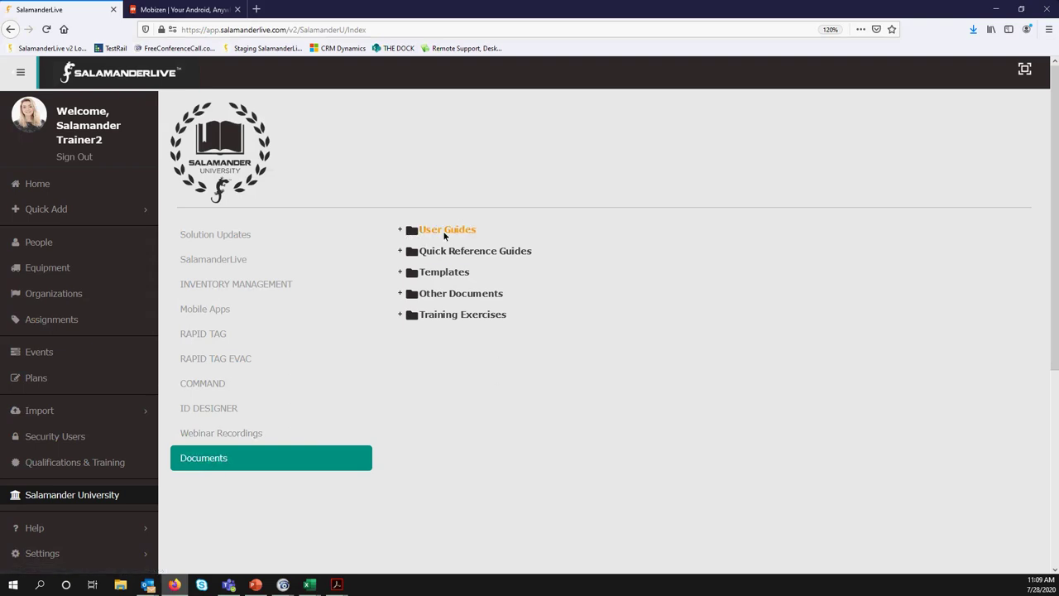
click(400, 230)
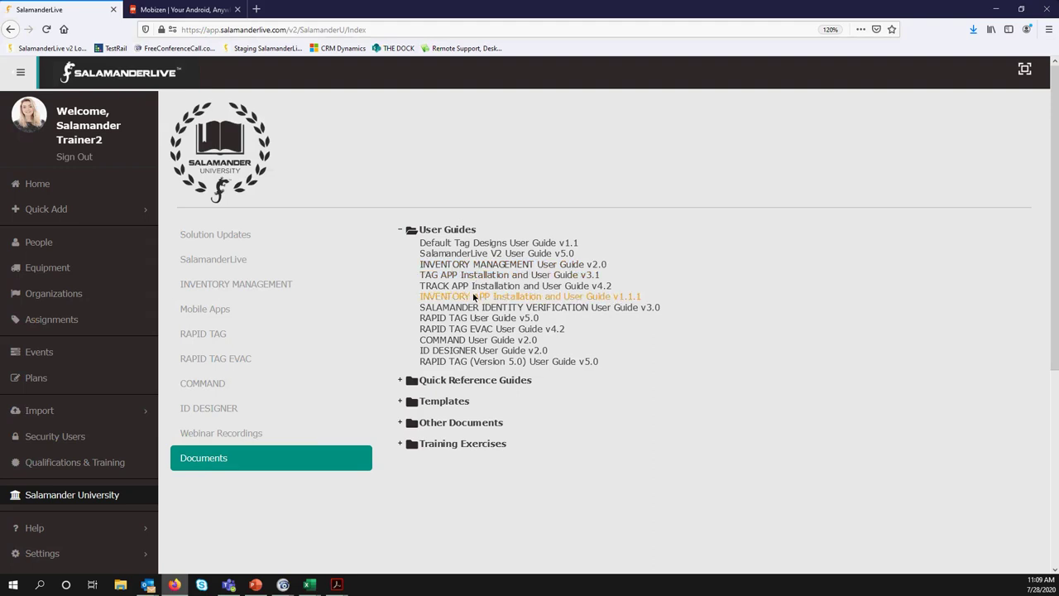
click(400, 381)
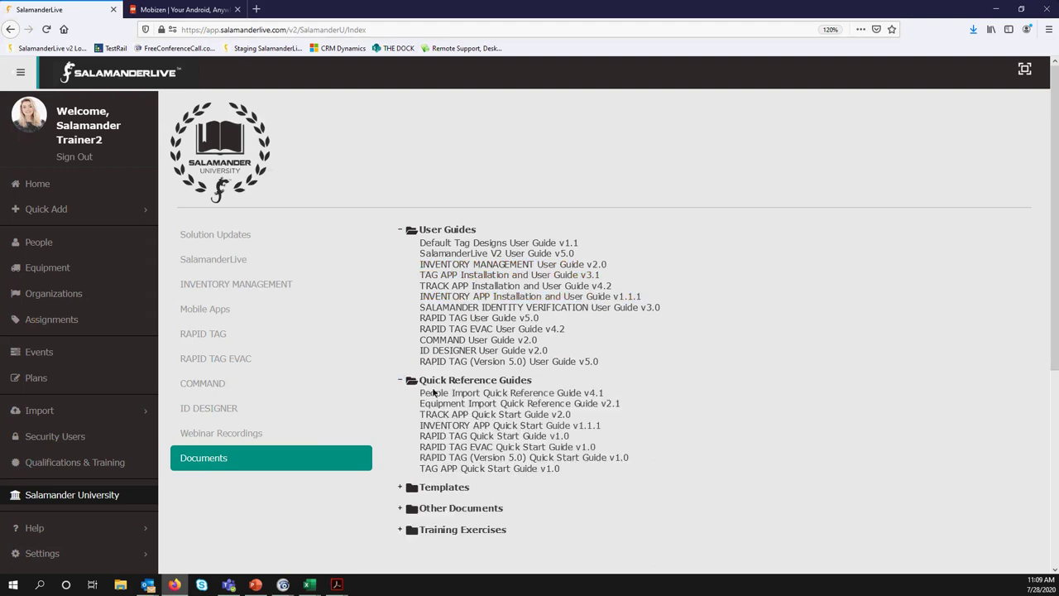